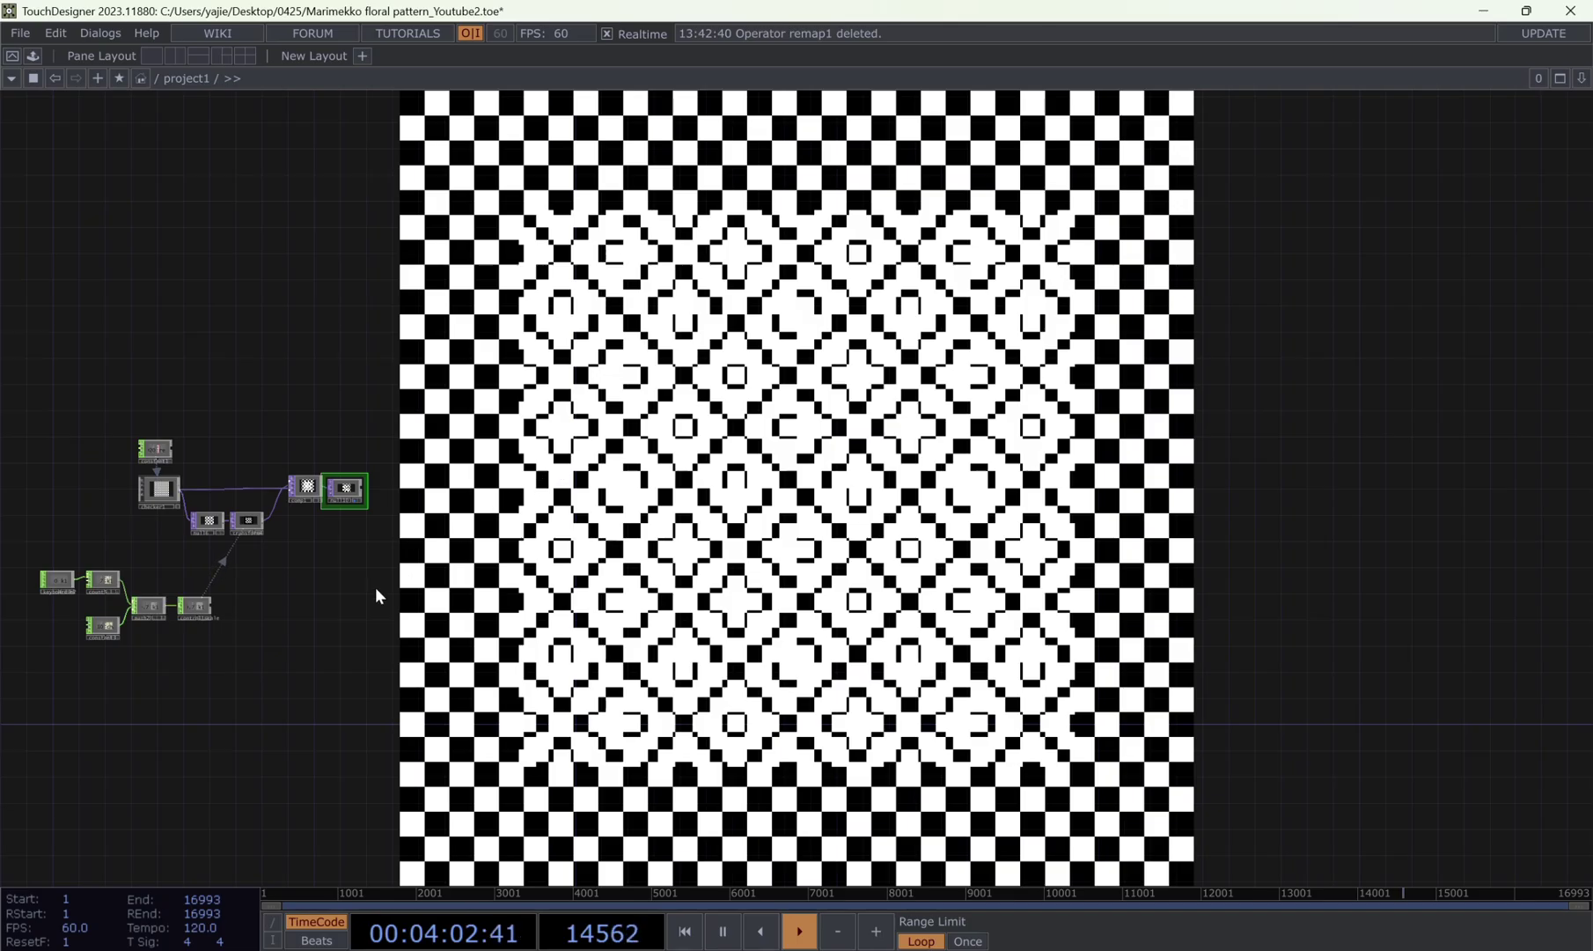
- Move the comp1 and null10 operators away from transform4 to make room for another operator between them
scroll(374, 587, "up", 5)
right_click_drag(442, 370, 415, 365)
left_click_drag(413, 395, 503, 395)
left_click_drag(483, 478, 605, 502)
scroll(195, 568, "up", 5)
left_click_drag(407, 394, 497, 395)
left_click_drag(445, 477, 568, 500)
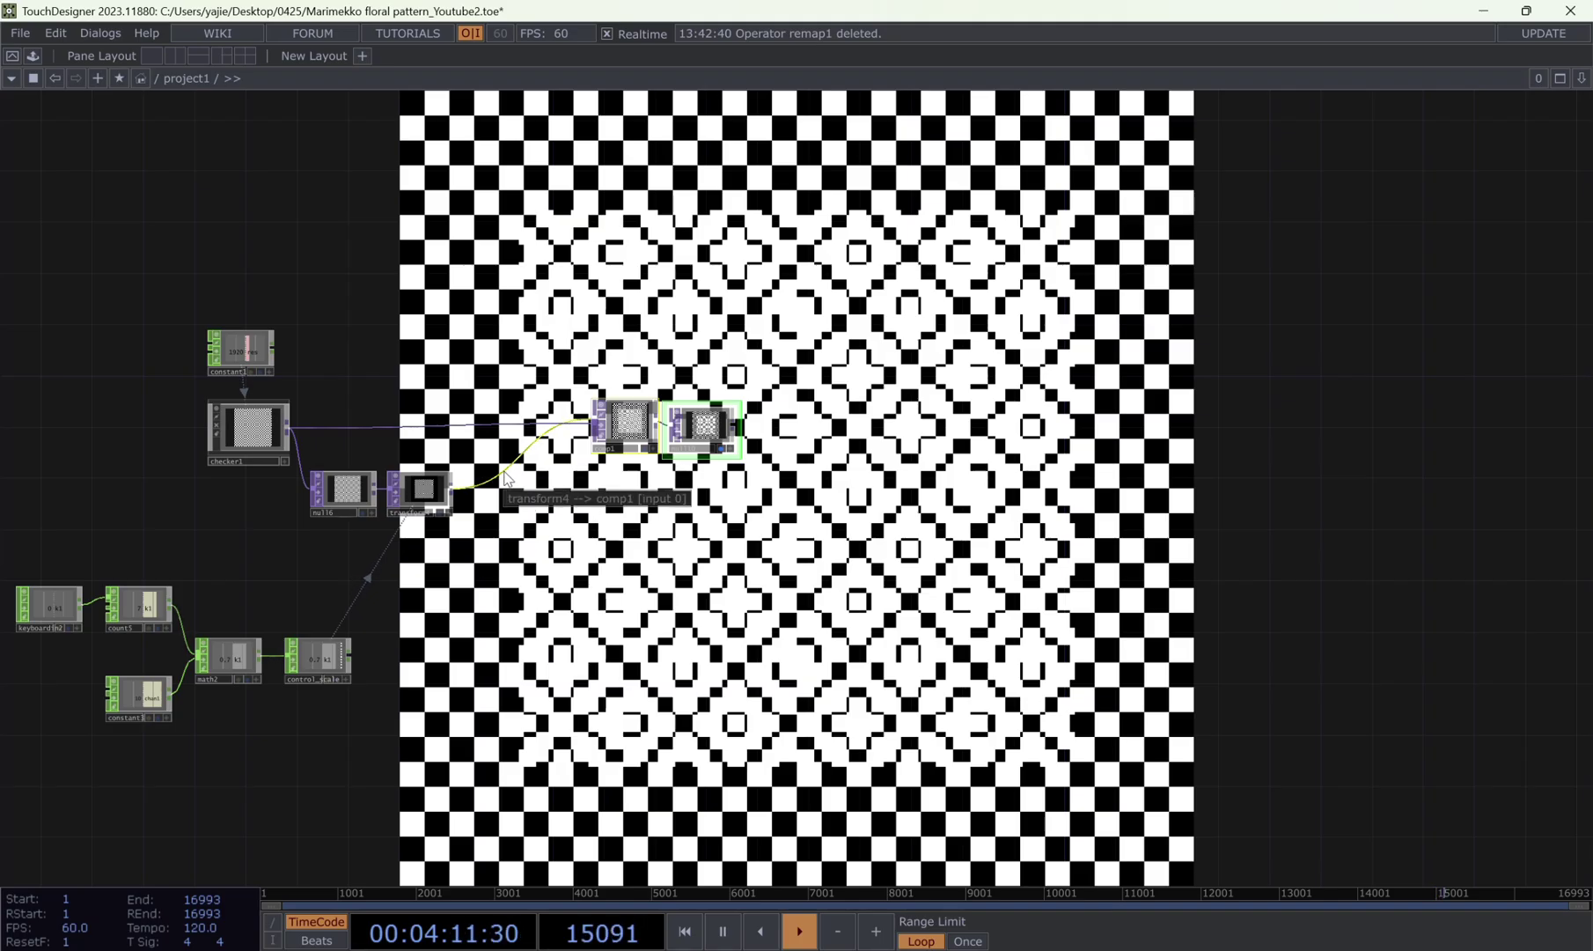
- Insert a Remap operator into the connection from transform4 to comp1 and turn off null10's background display
right_click(505, 476)
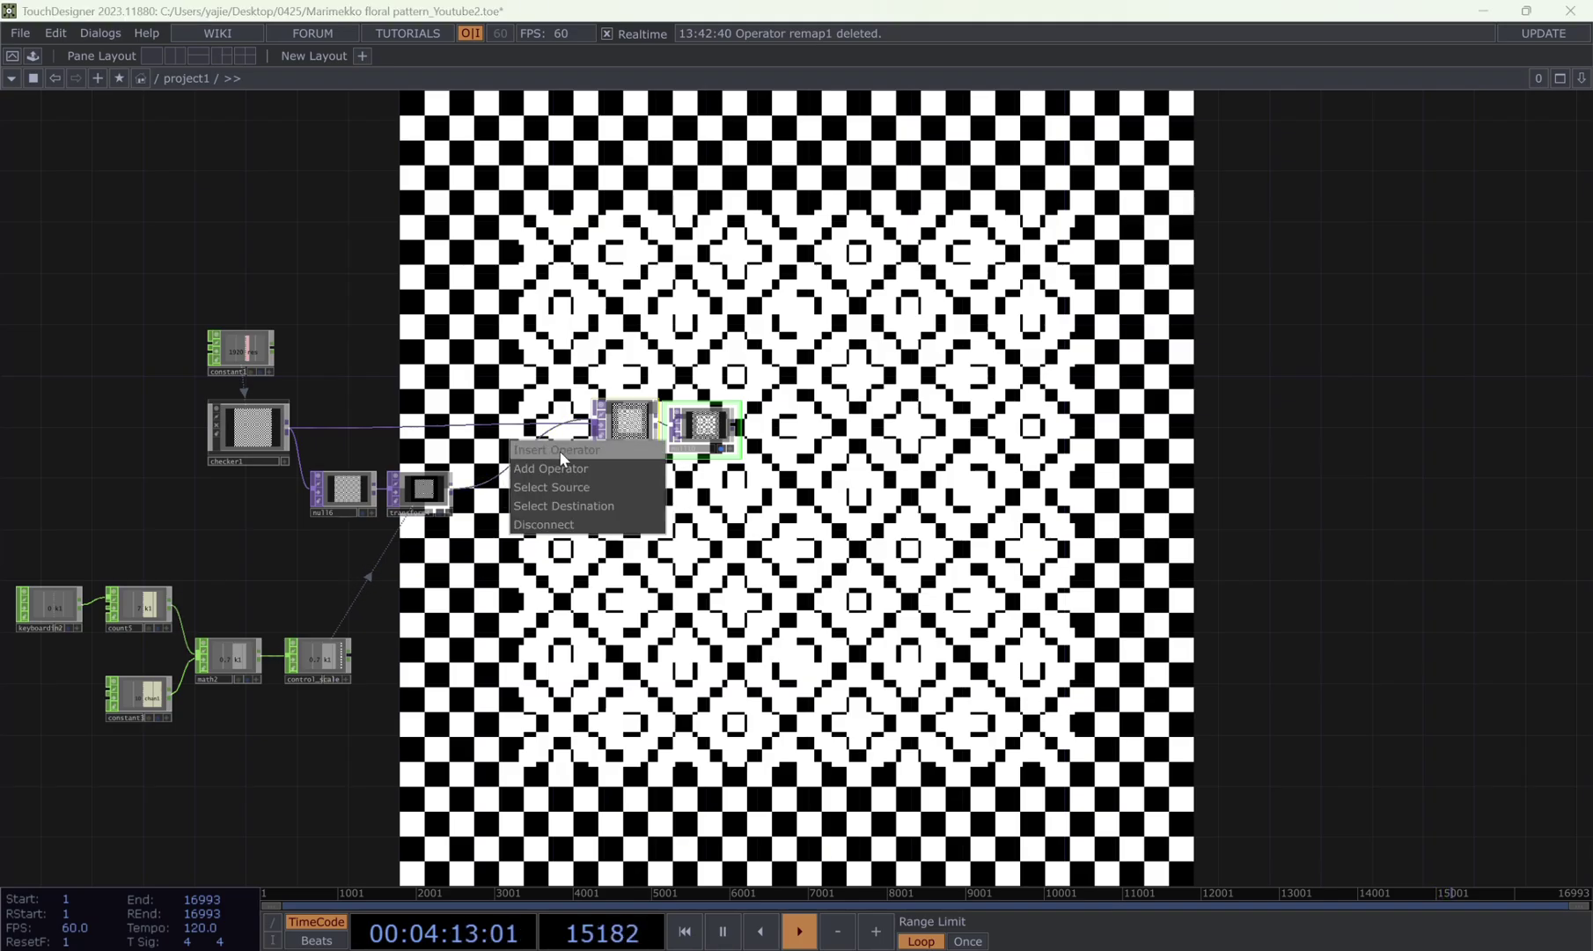
left_click(559, 450)
left_click(581, 381)
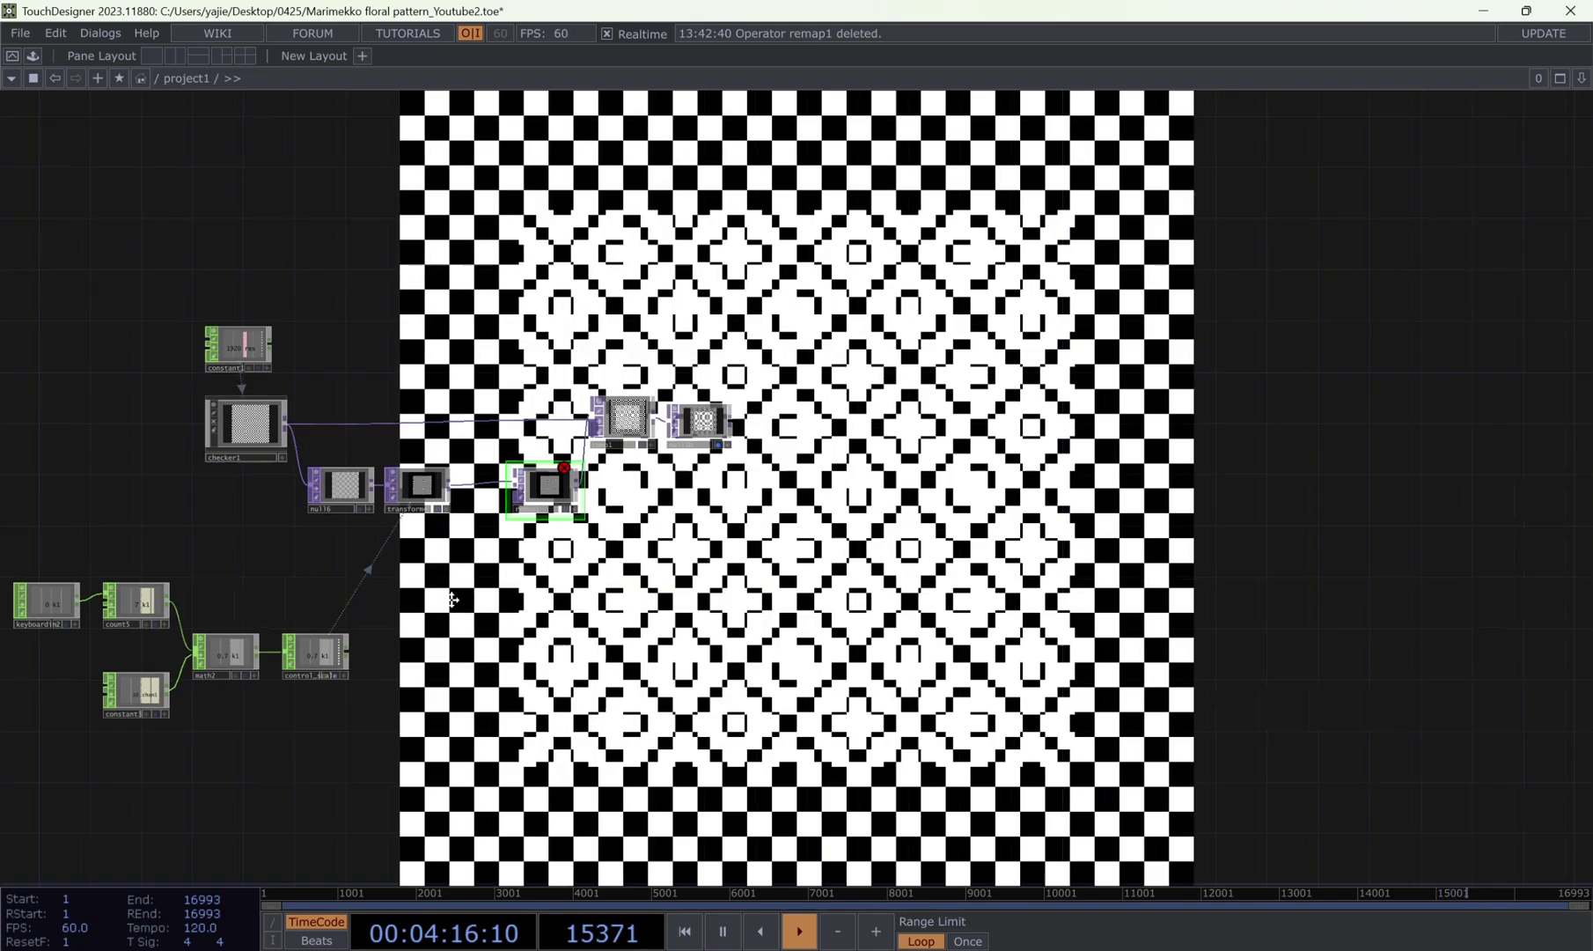
left_click_drag(516, 556, 444, 540)
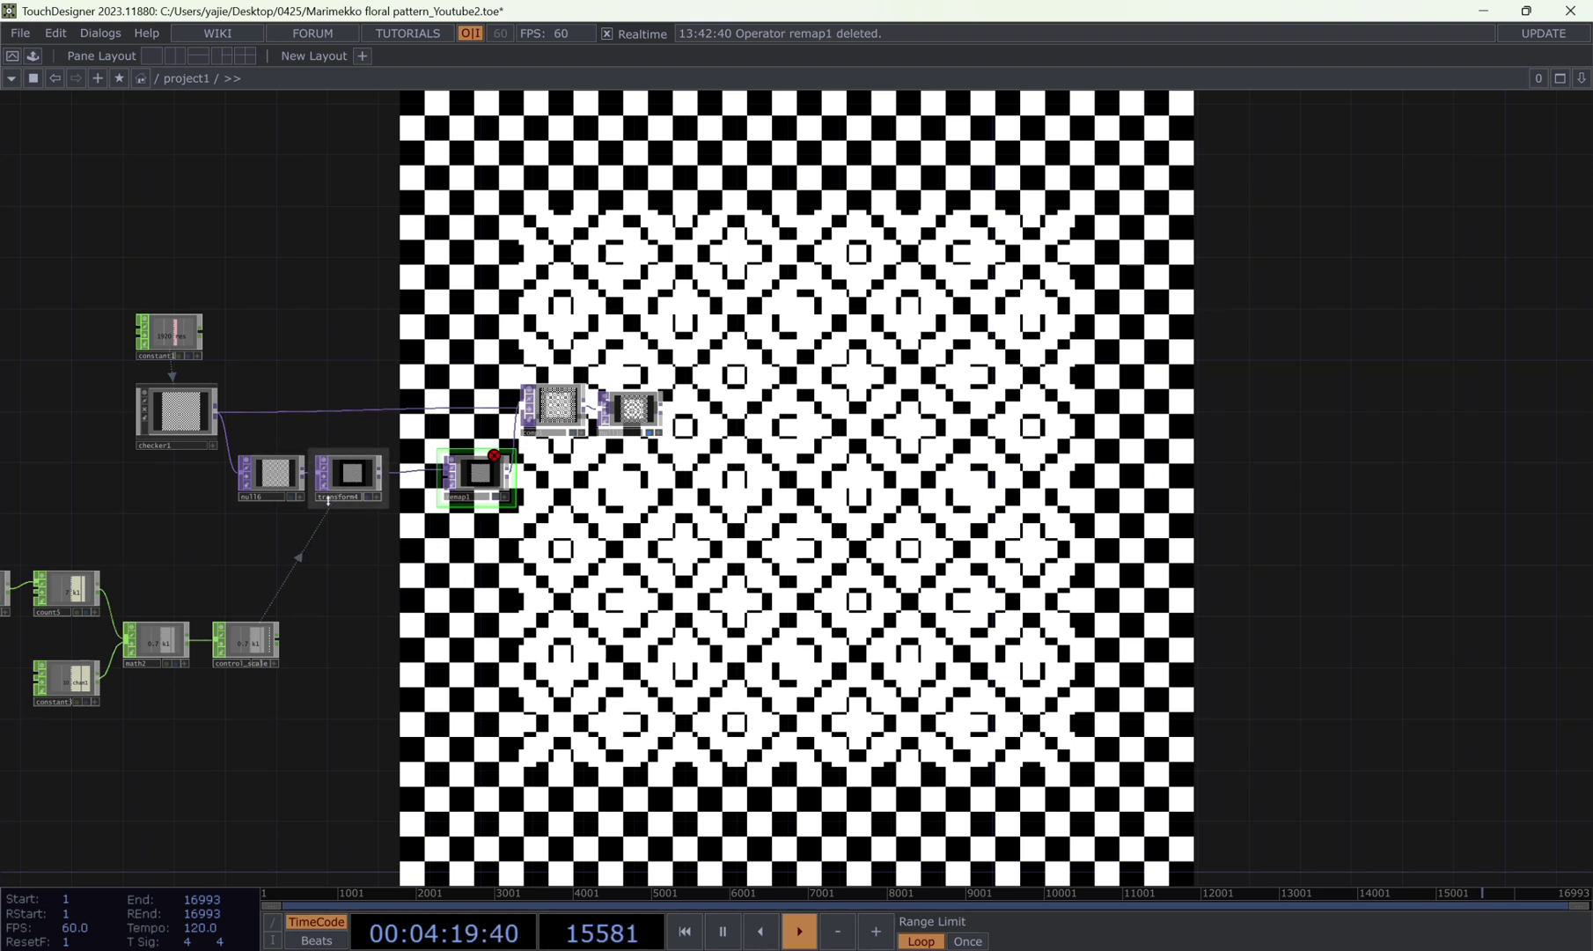
left_click_drag(719, 547, 638, 544)
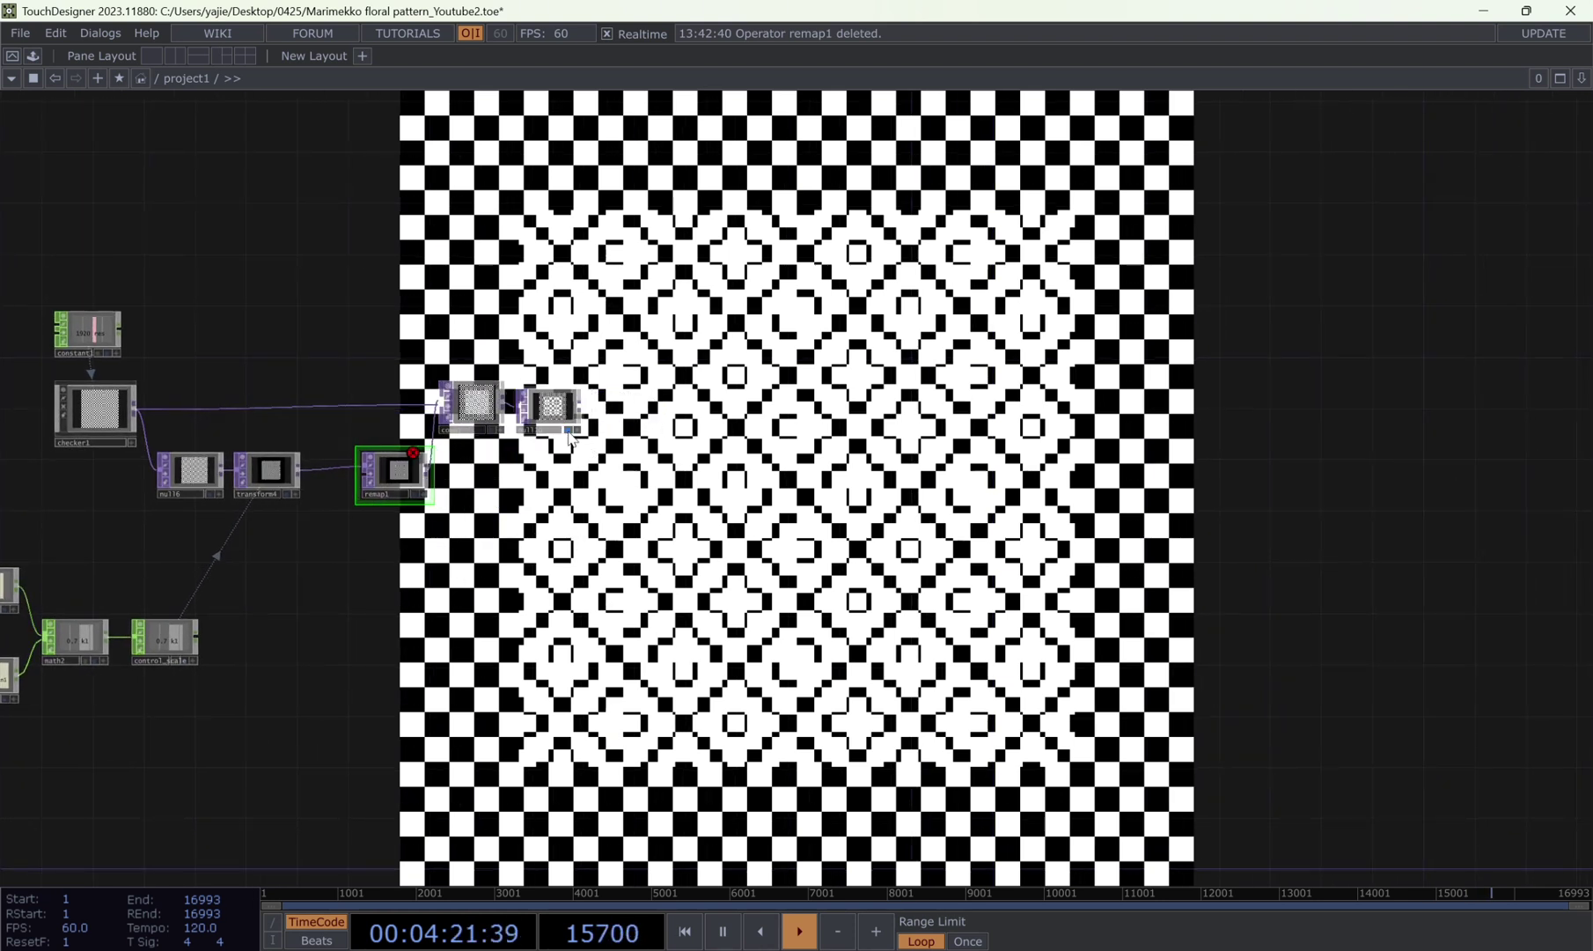
left_click(568, 429)
left_click_drag(563, 490, 581, 432)
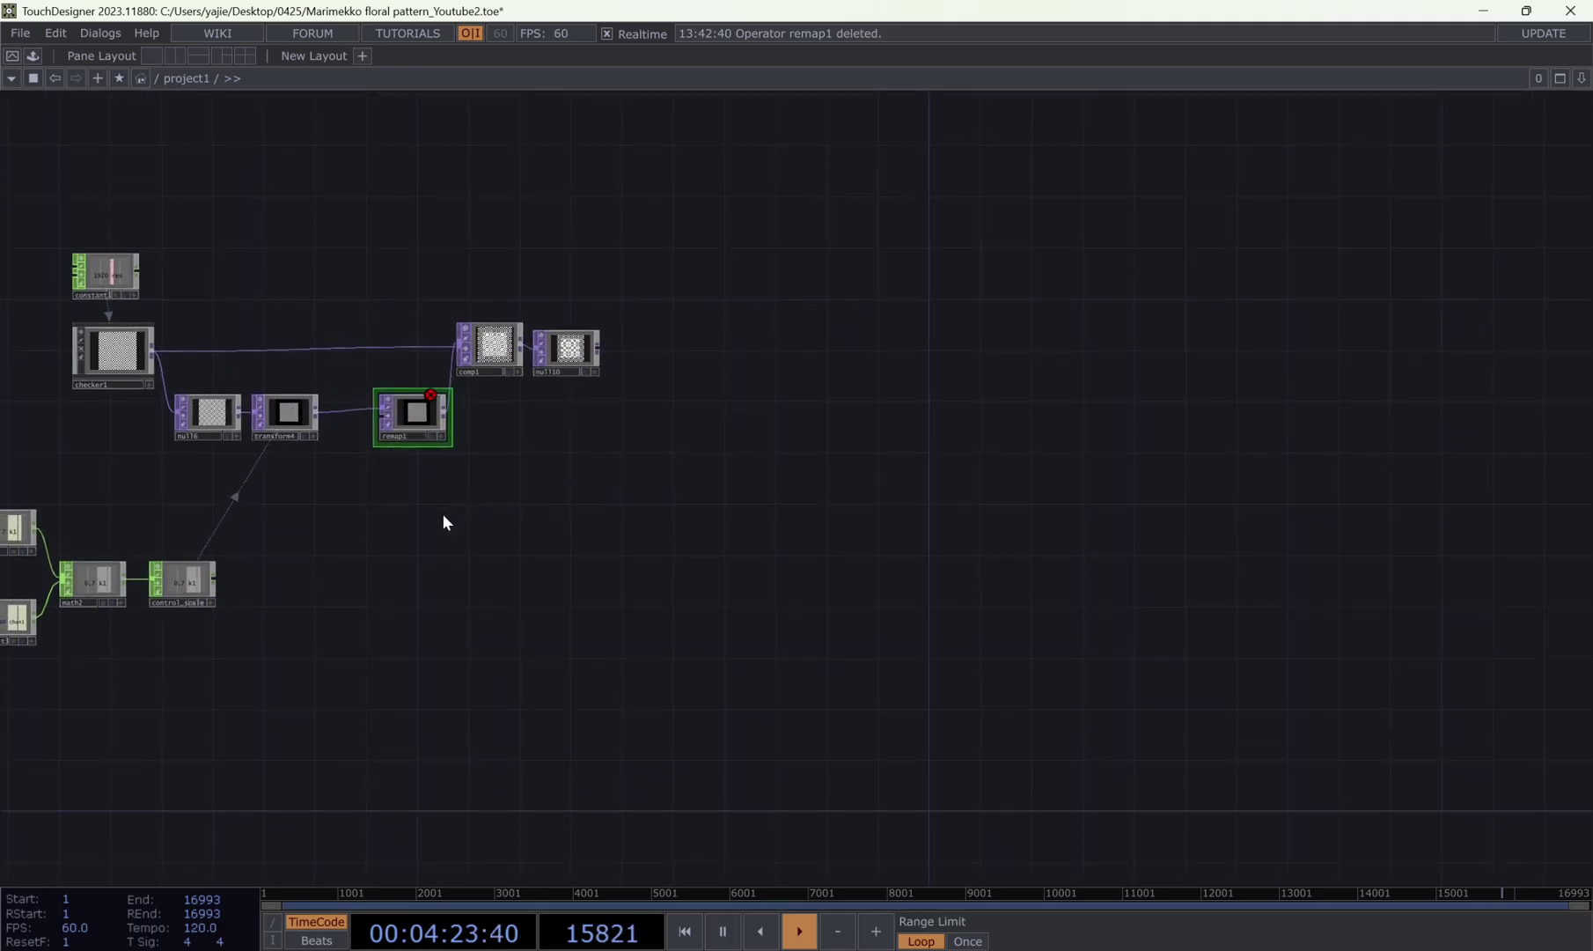
- Add a horizontal Ramp TOP, place a copy directly below it, and set the copy's type to Vertical
left_click_drag(416, 533, 460, 543)
key("Tab")
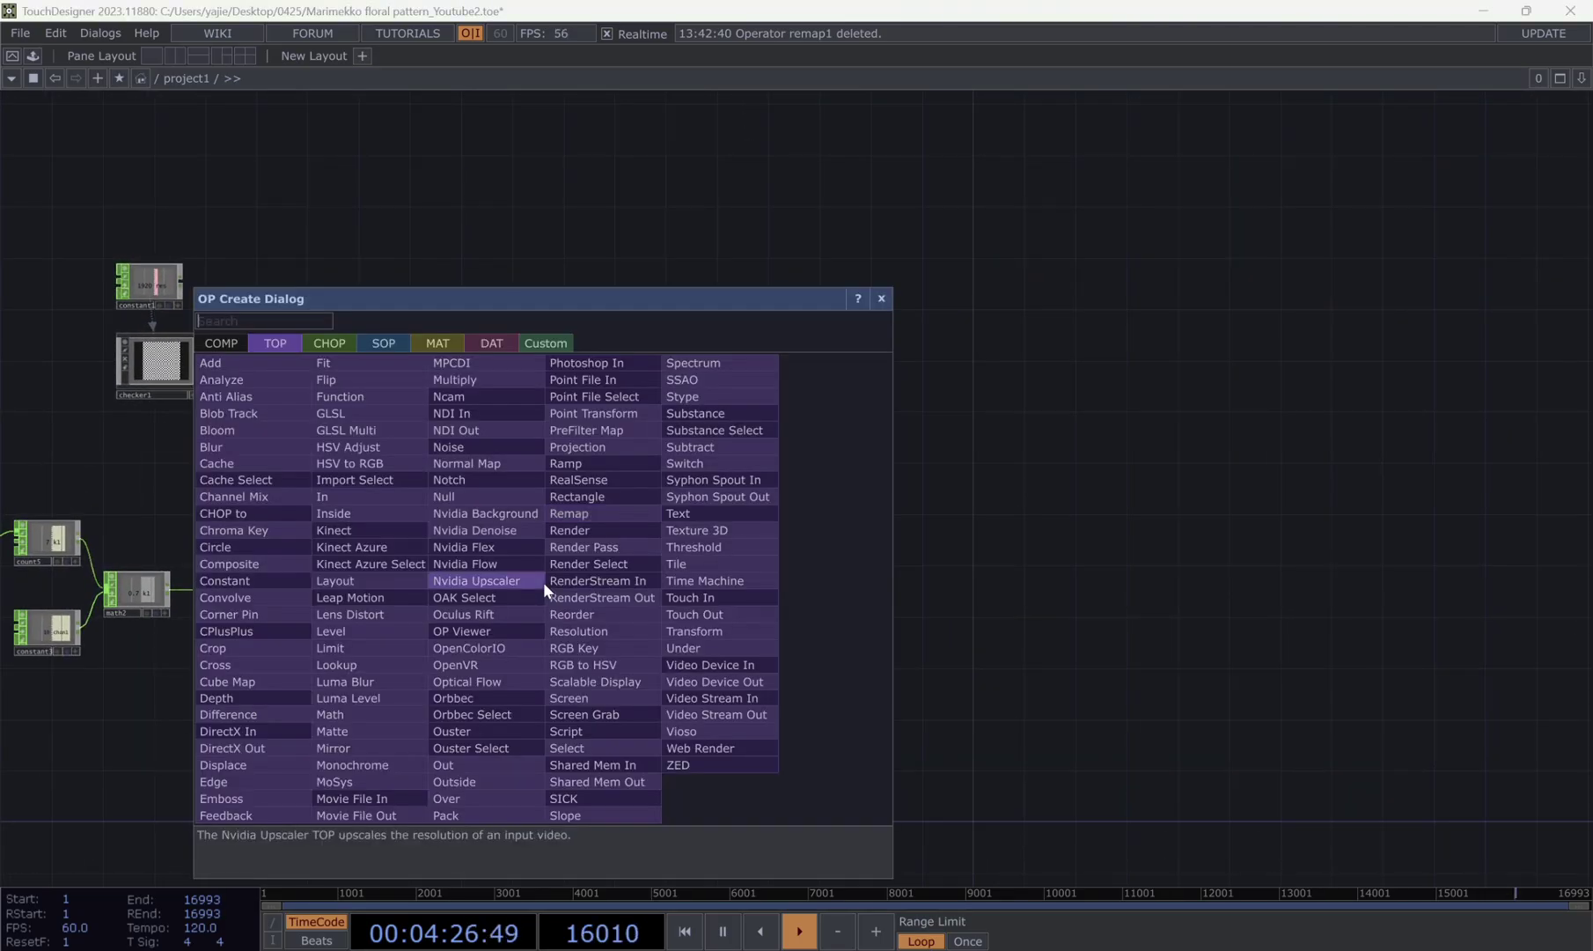
type("r")
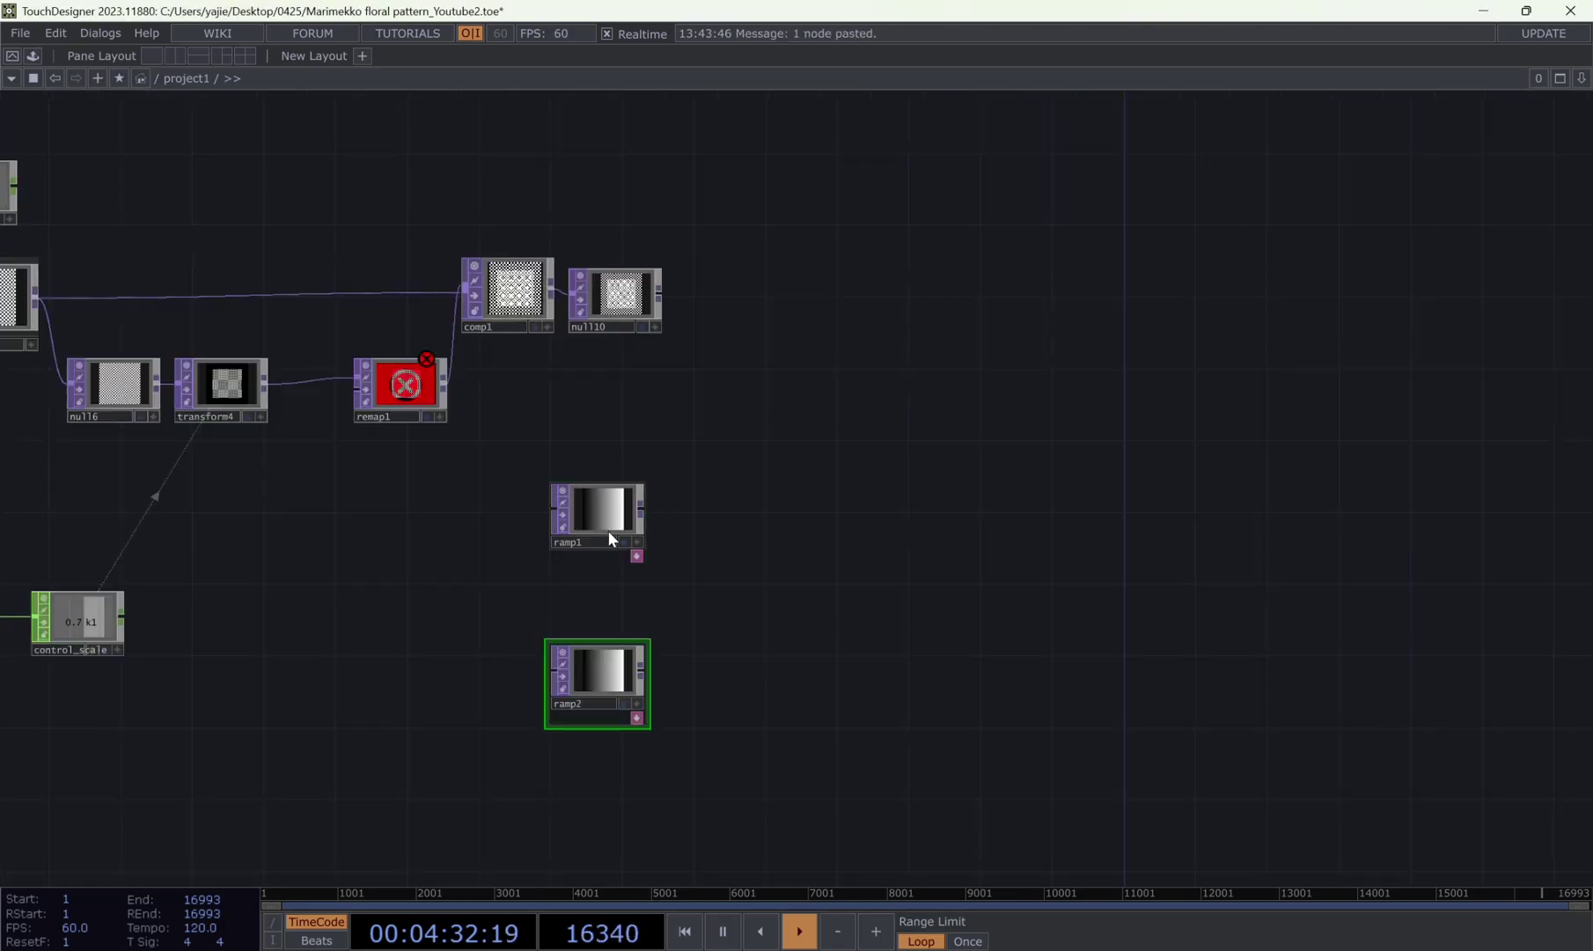
left_click_drag(650, 663, 649, 592)
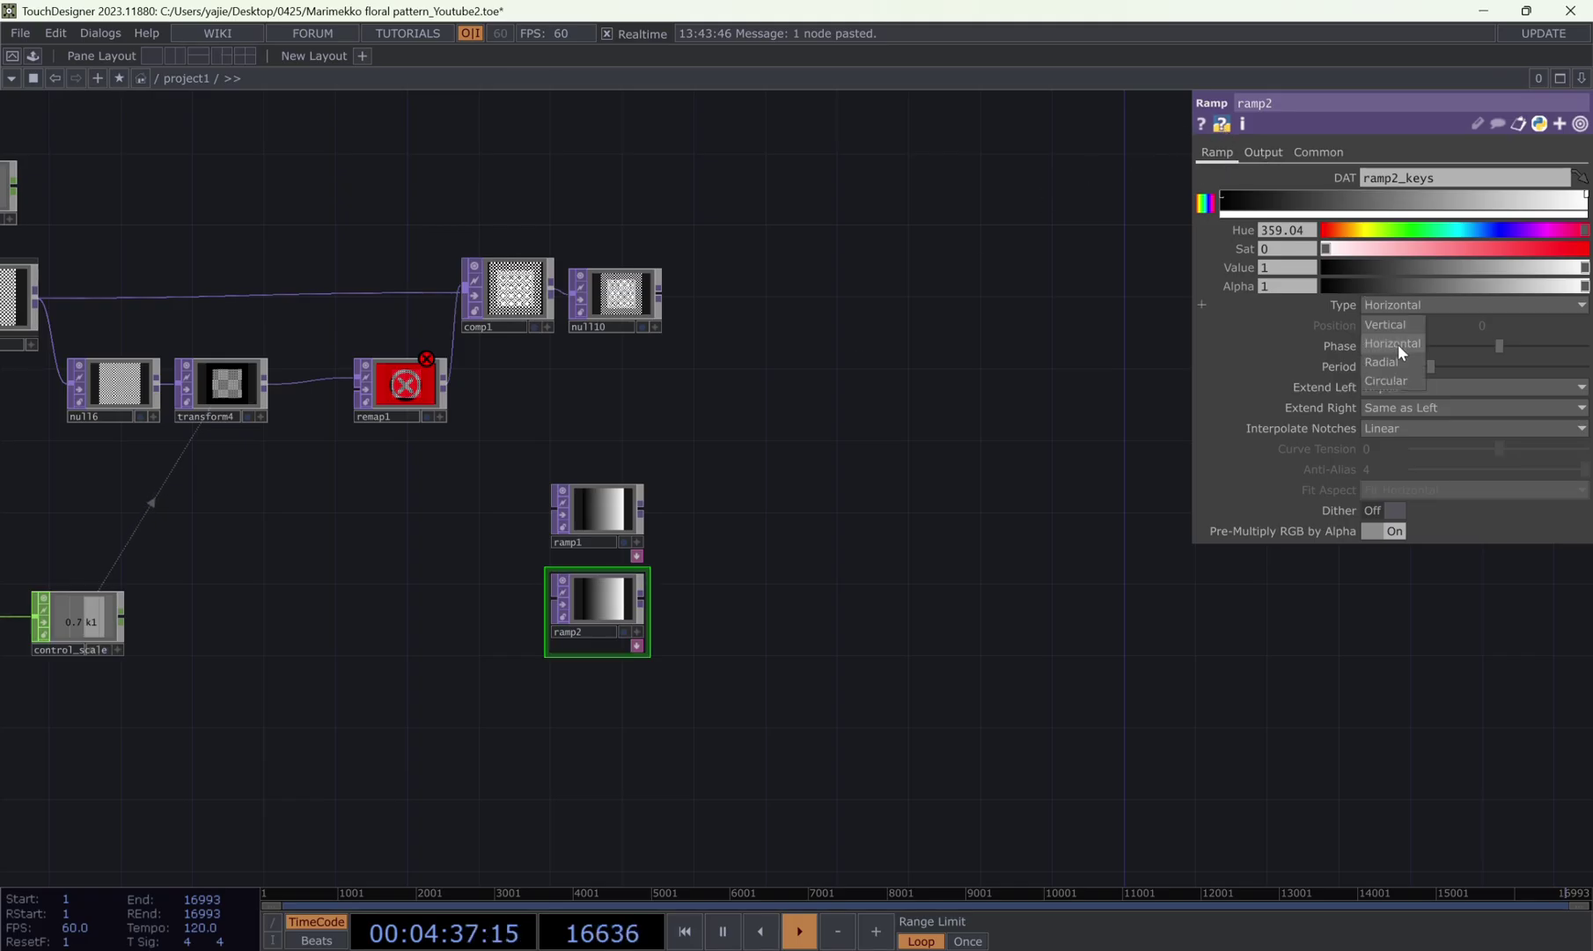
left_click(1394, 324)
- Add a Reorder TOP beside the ramps and connect ramp1 to its first input and ramp2 to its second
key("Tab")
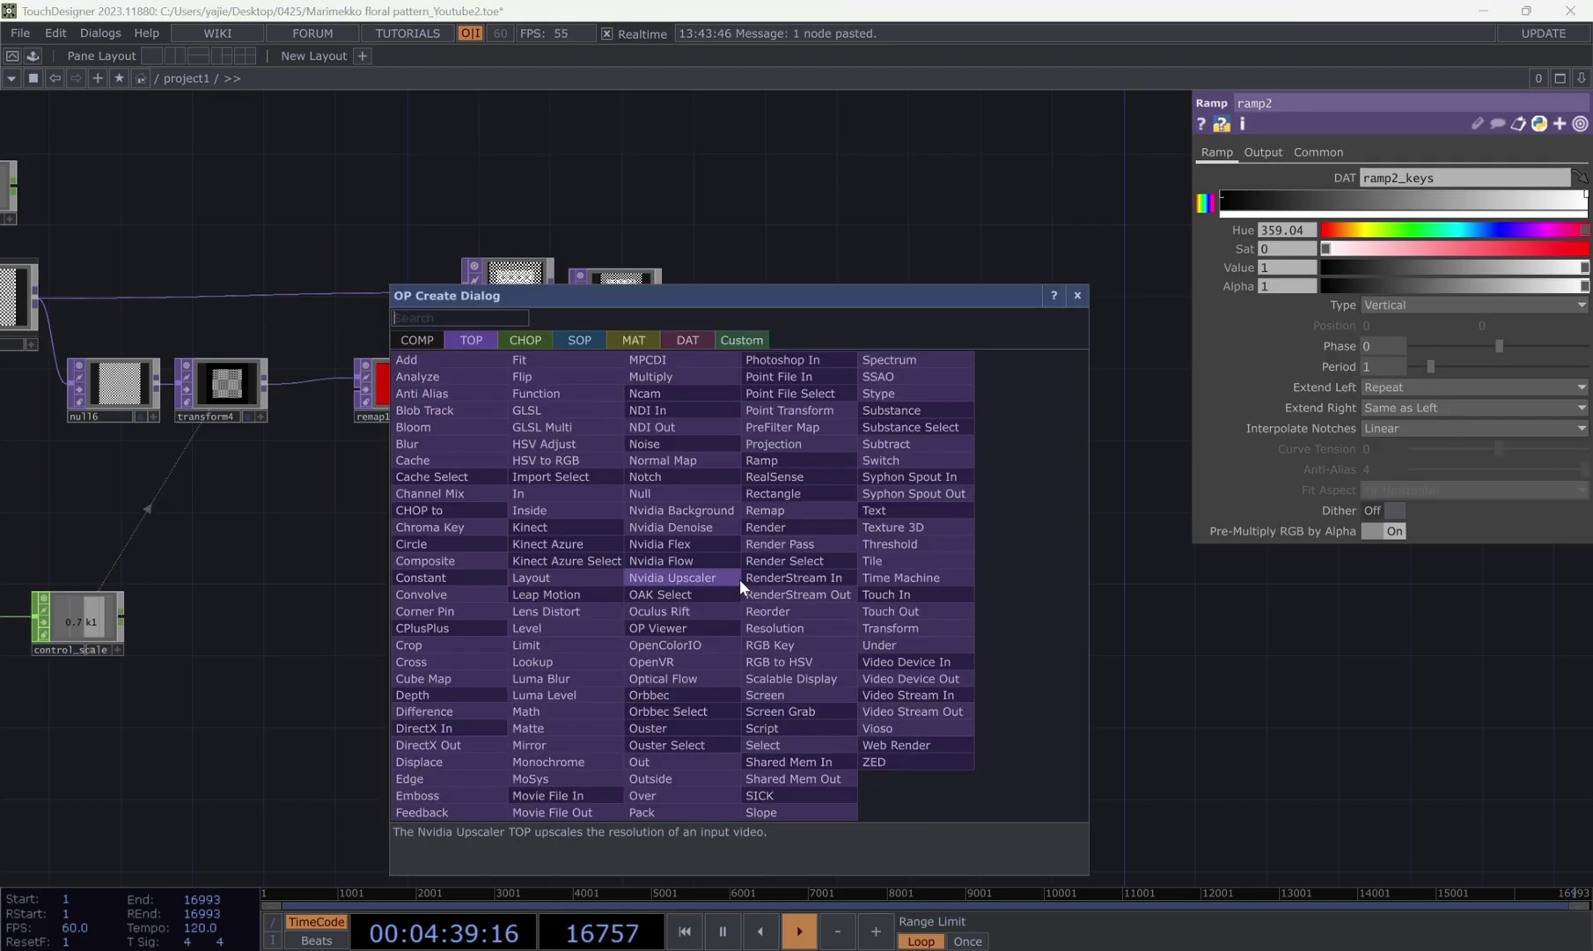
type("re")
left_click(767, 611)
left_click(740, 605)
left_click_drag(641, 508, 695, 596)
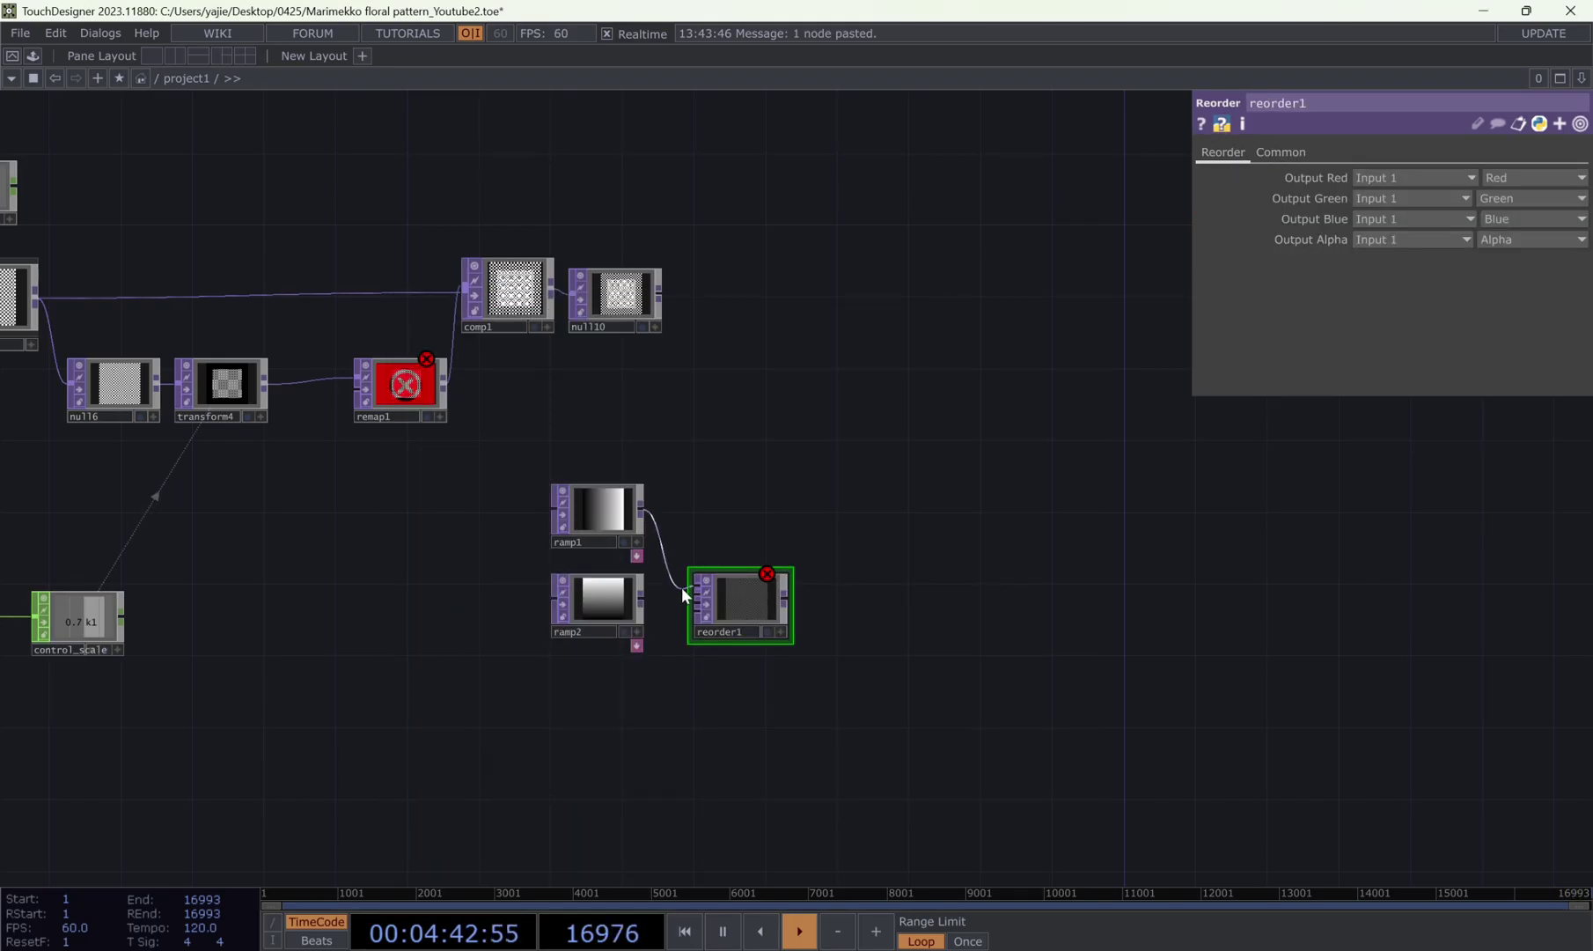
left_click_drag(739, 595, 754, 537)
- Set reorder1's Output Green to take Input 2 and its Output Blue channel to Zero
left_click(1391, 196)
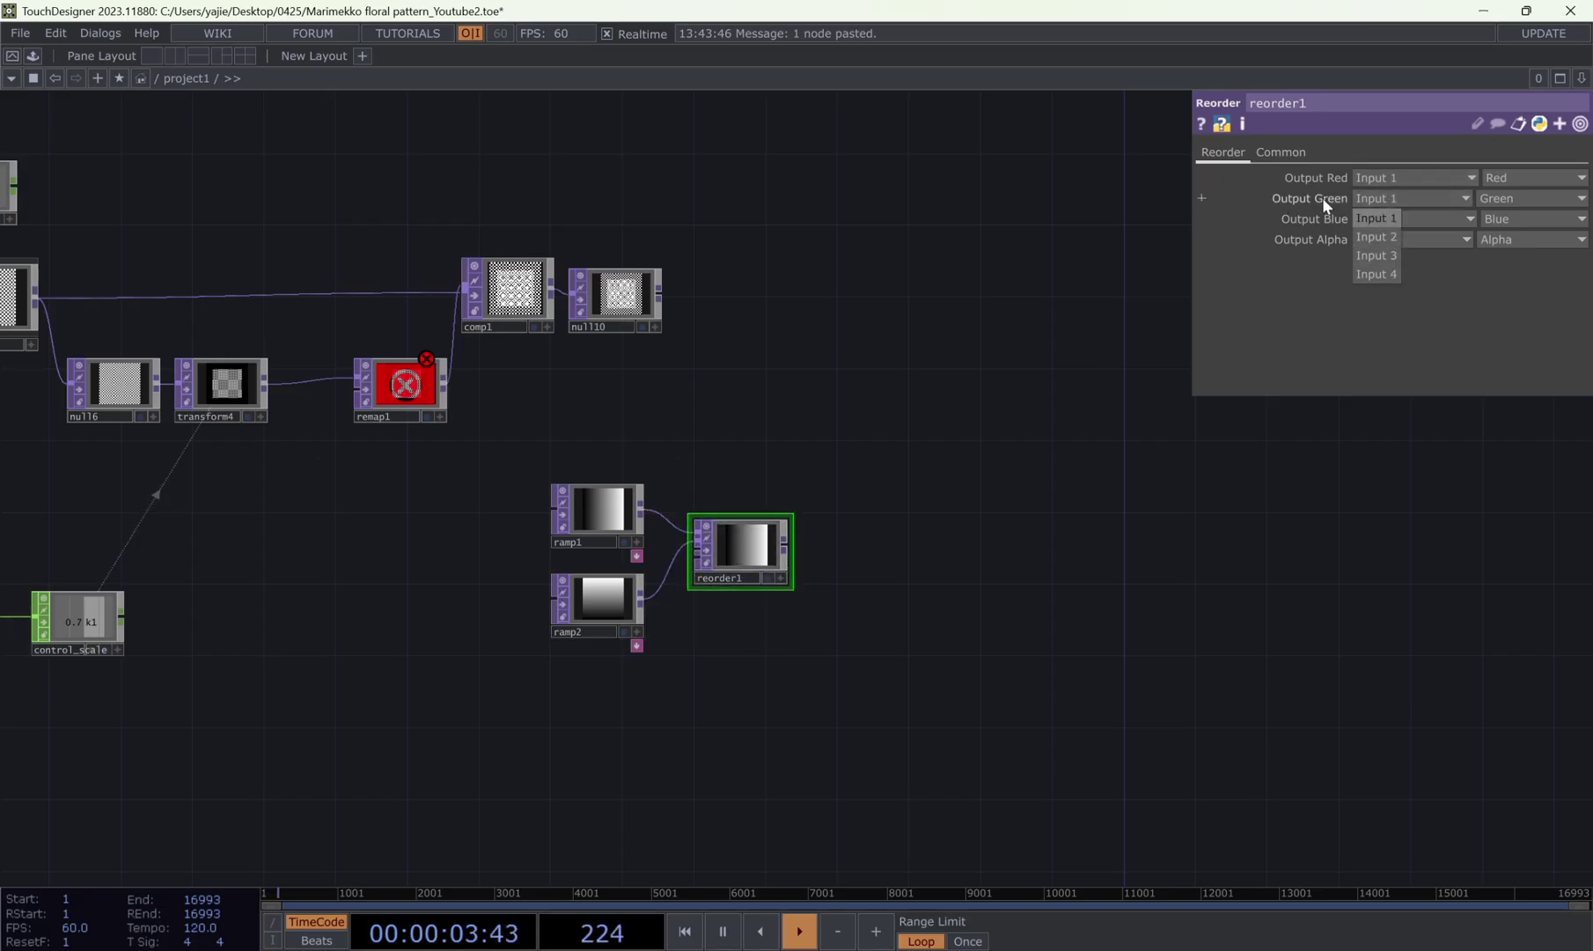
left_click(1369, 237)
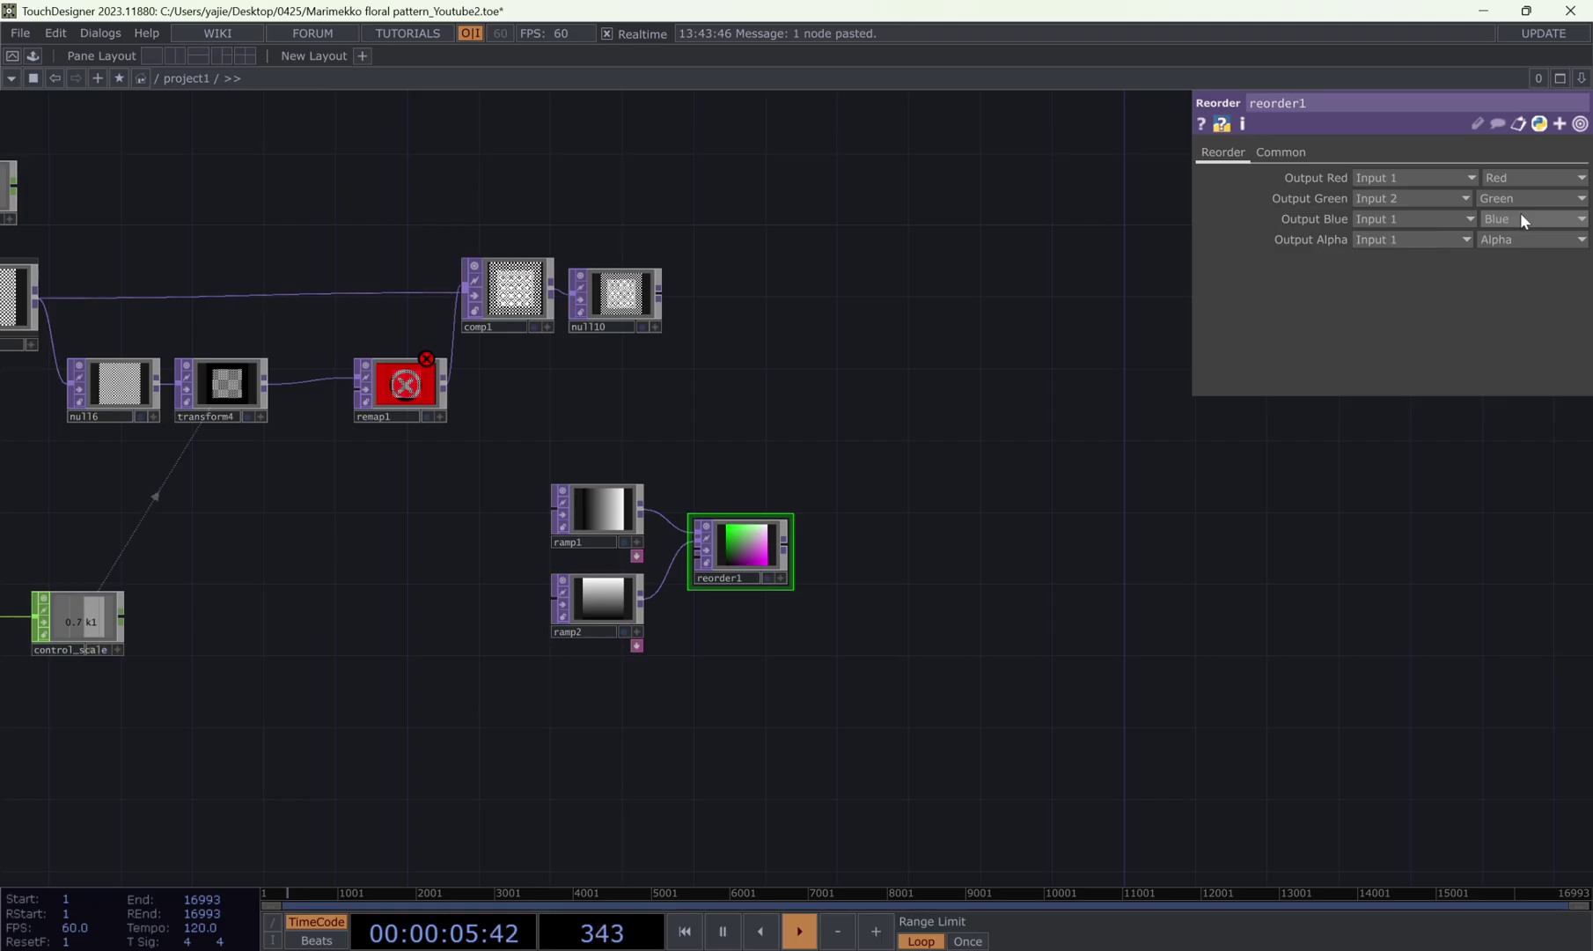
left_click(1504, 219)
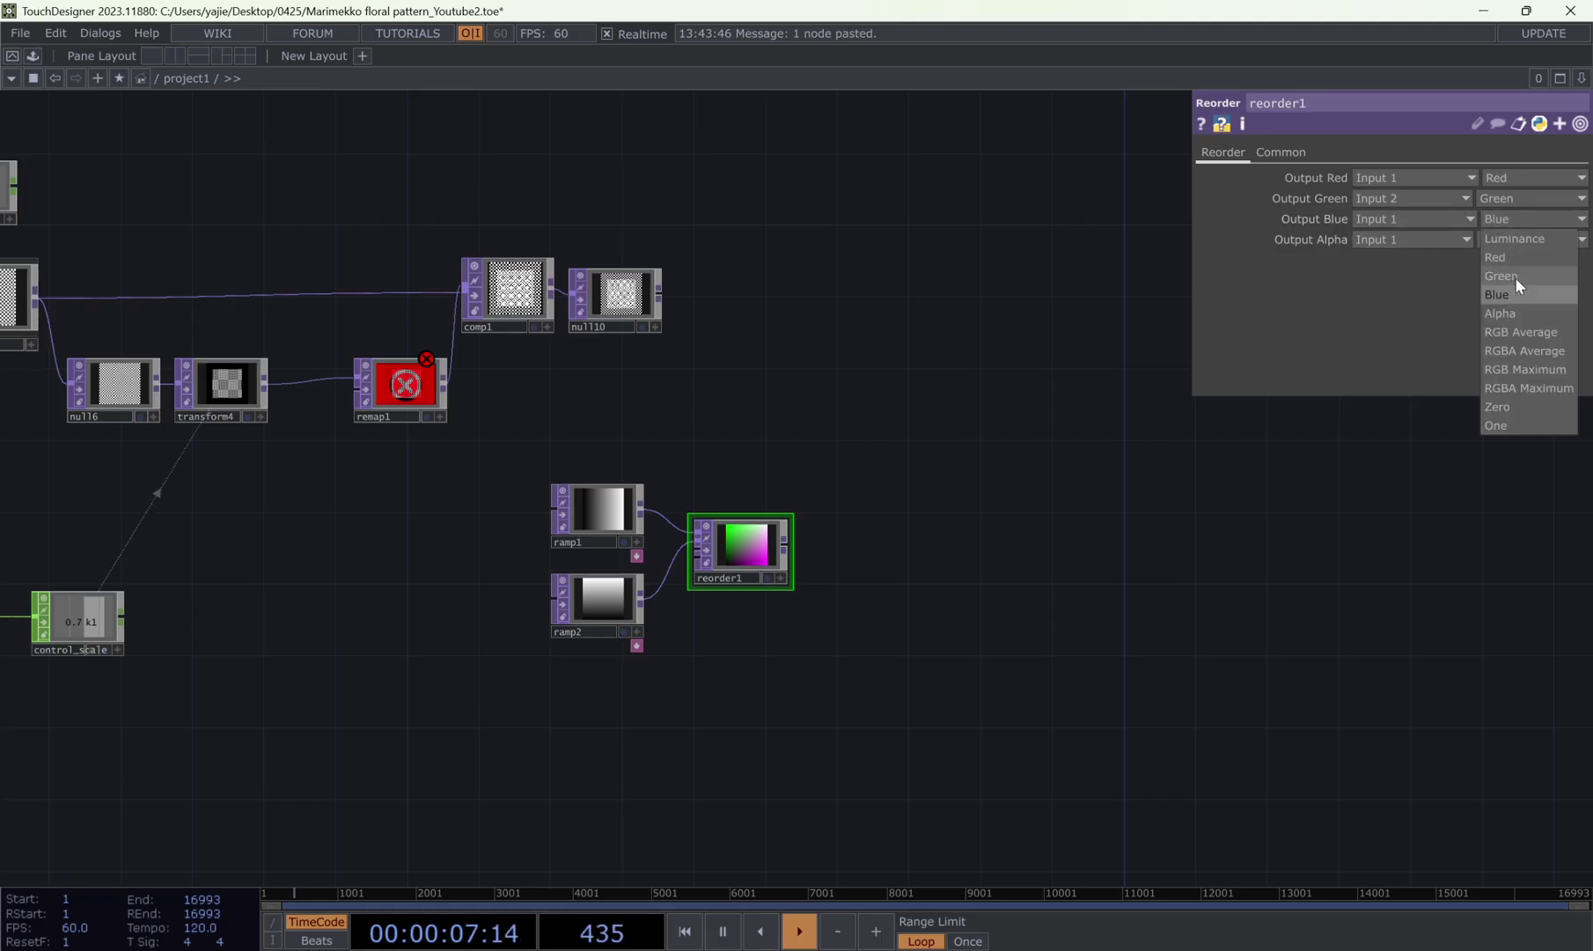
left_click(1514, 409)
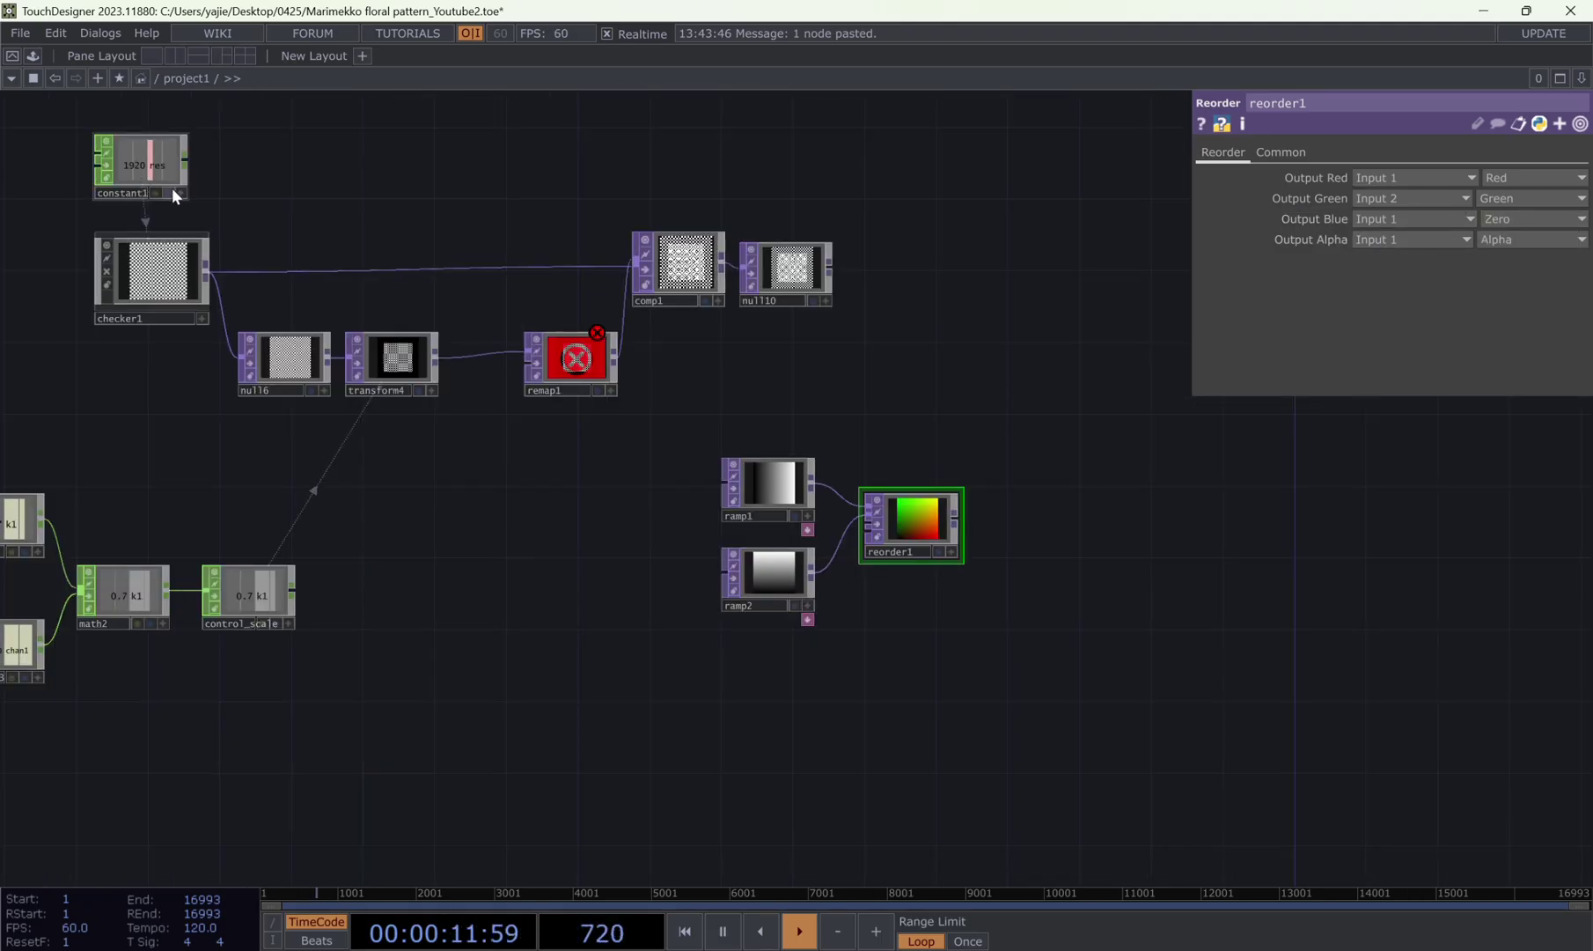
- Export constant1's res channel to both ramps and set reorder1's pixel format to 32-bit float (RGBA)
left_click(180, 191)
left_click_drag(155, 165, 727, 424)
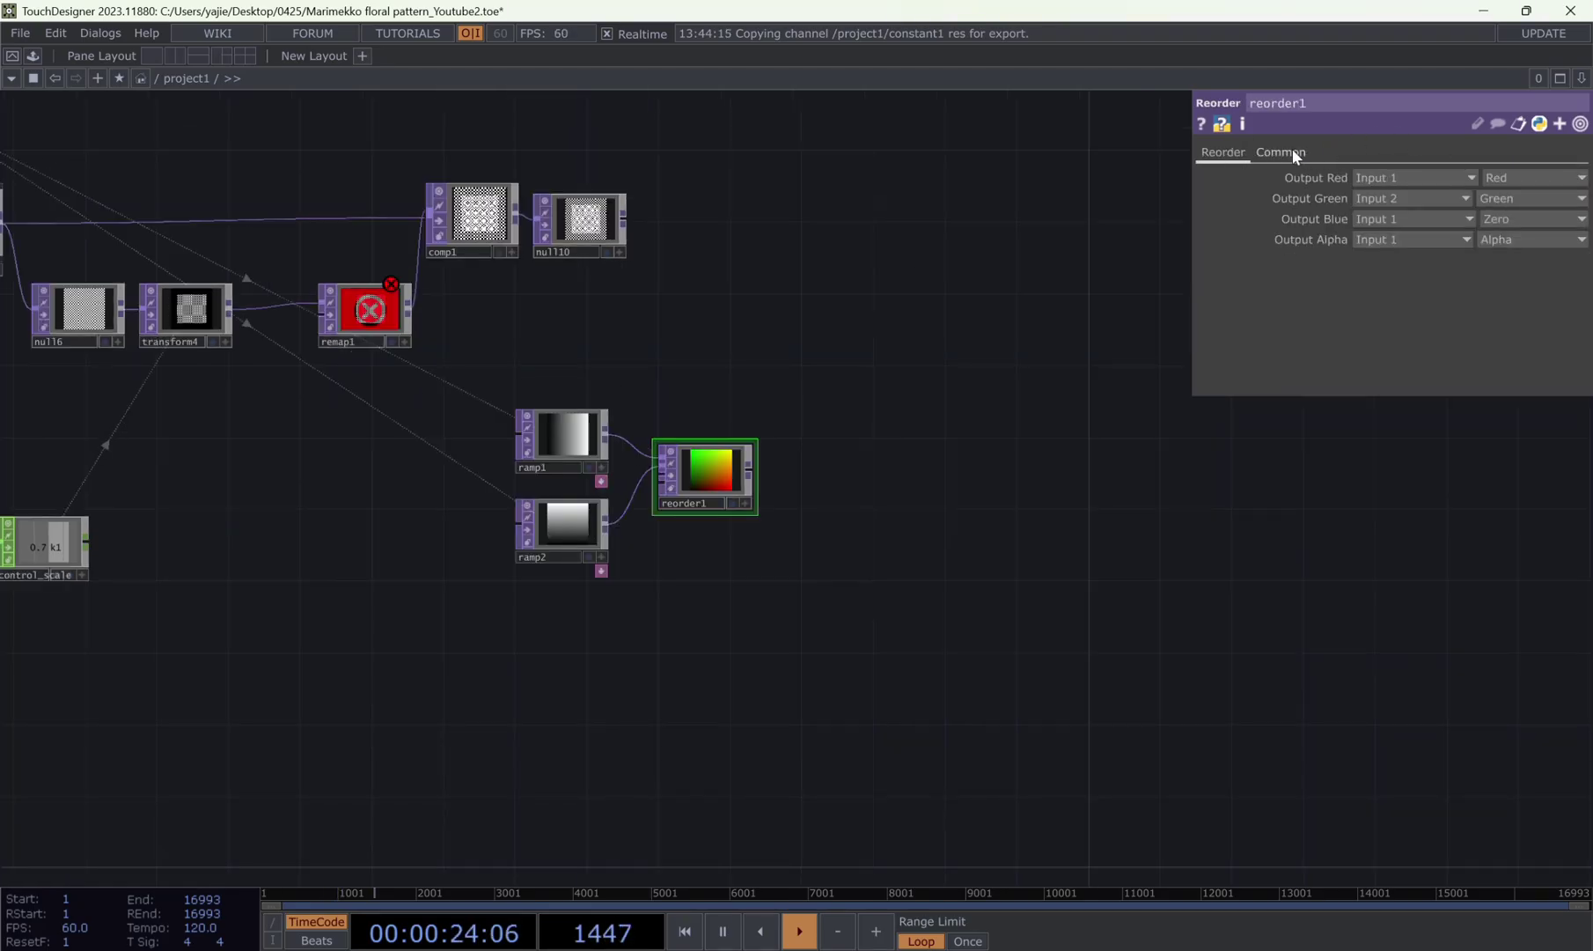
left_click(1294, 154)
left_click(1418, 384)
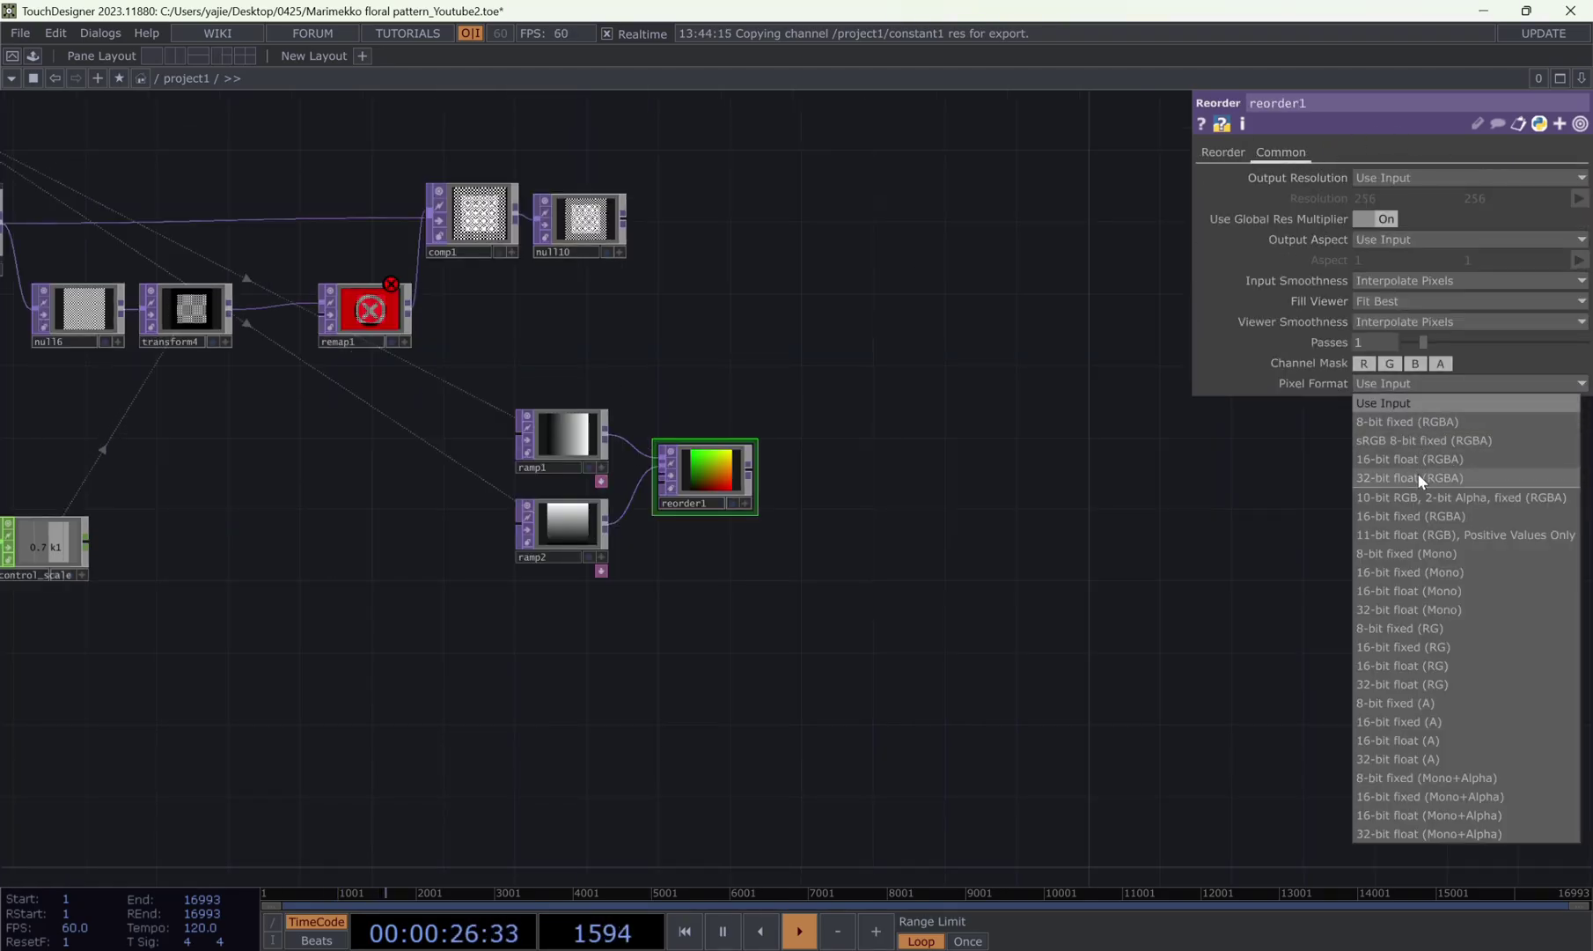
left_click(1418, 476)
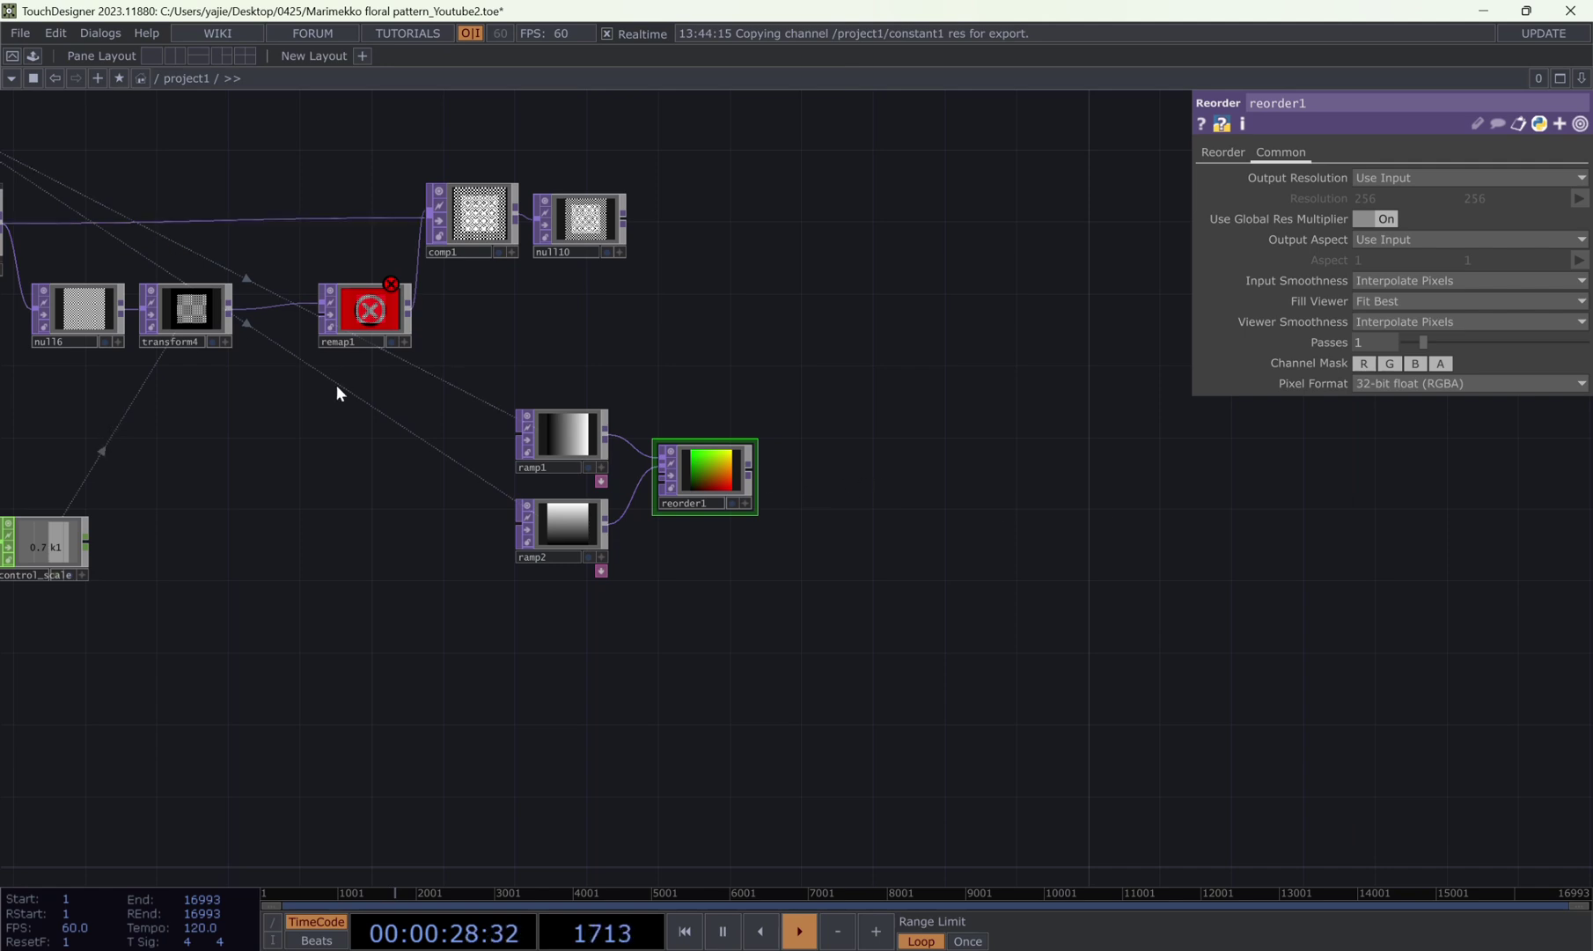
- Add a Null TOP after reorder1 and name it uv
left_click_drag(264, 404, 300, 402)
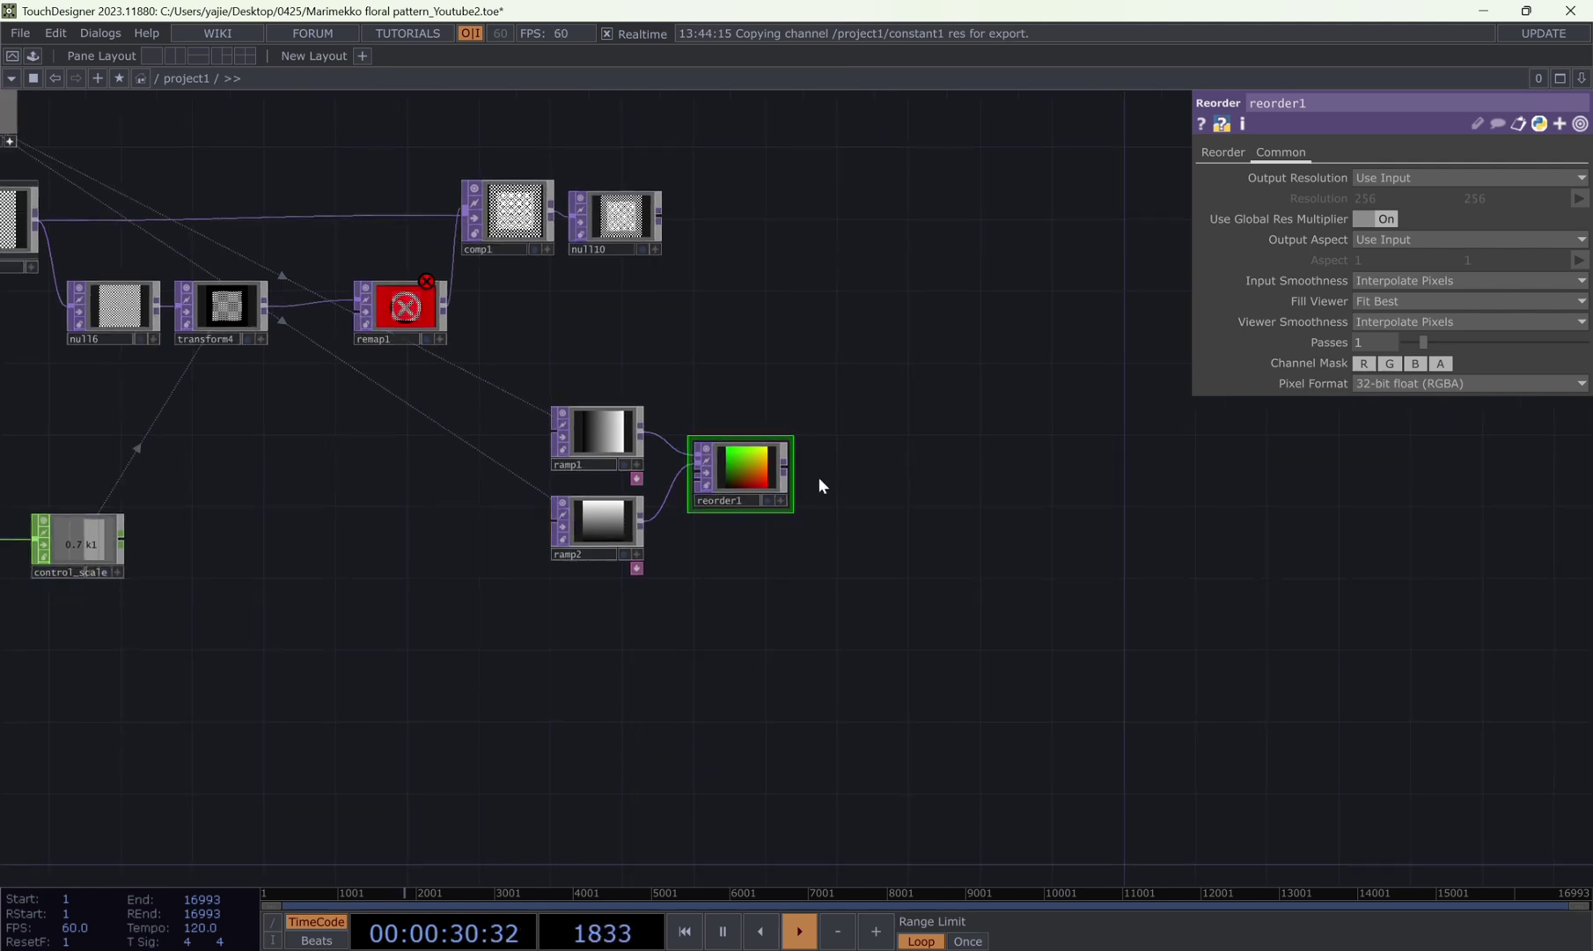
right_click(787, 455)
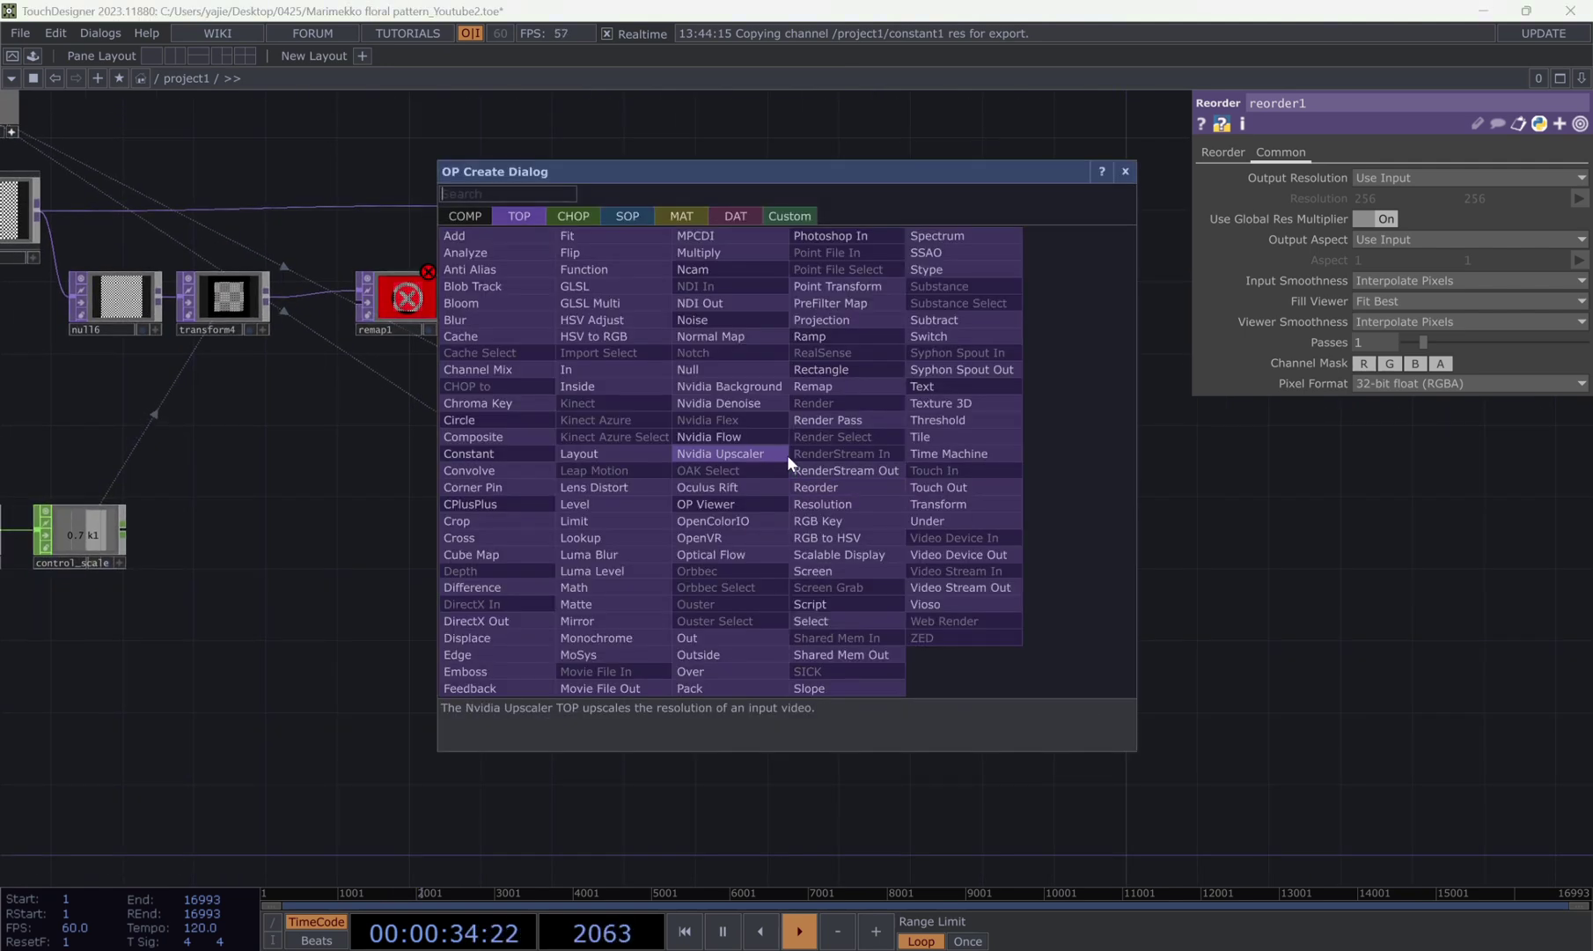
left_click(722, 386)
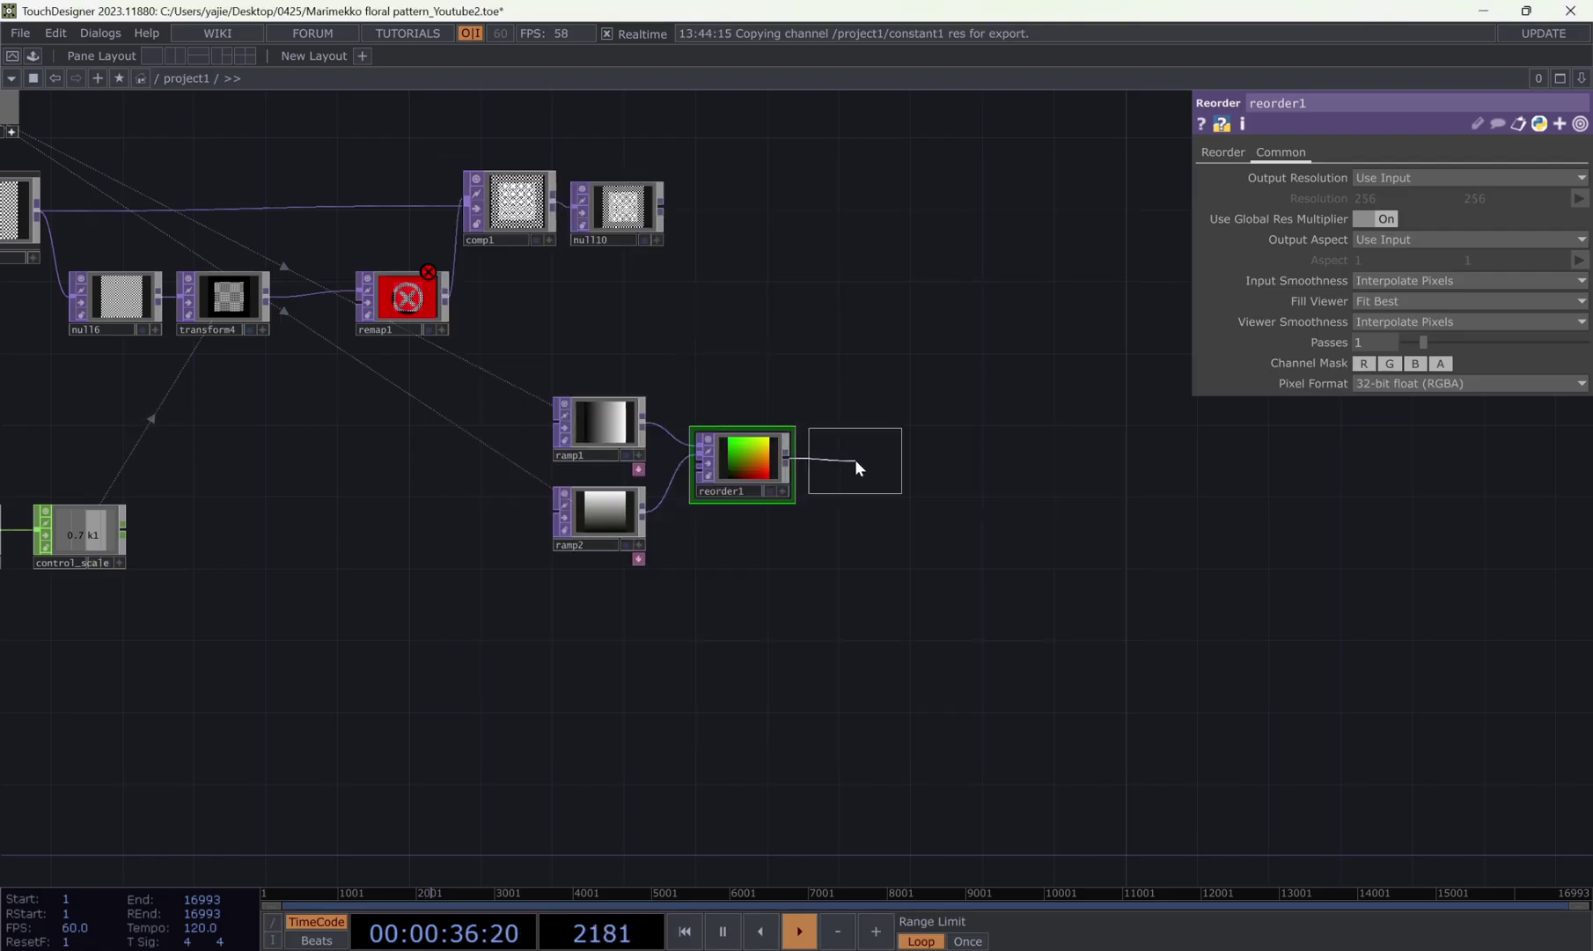
left_click(856, 460)
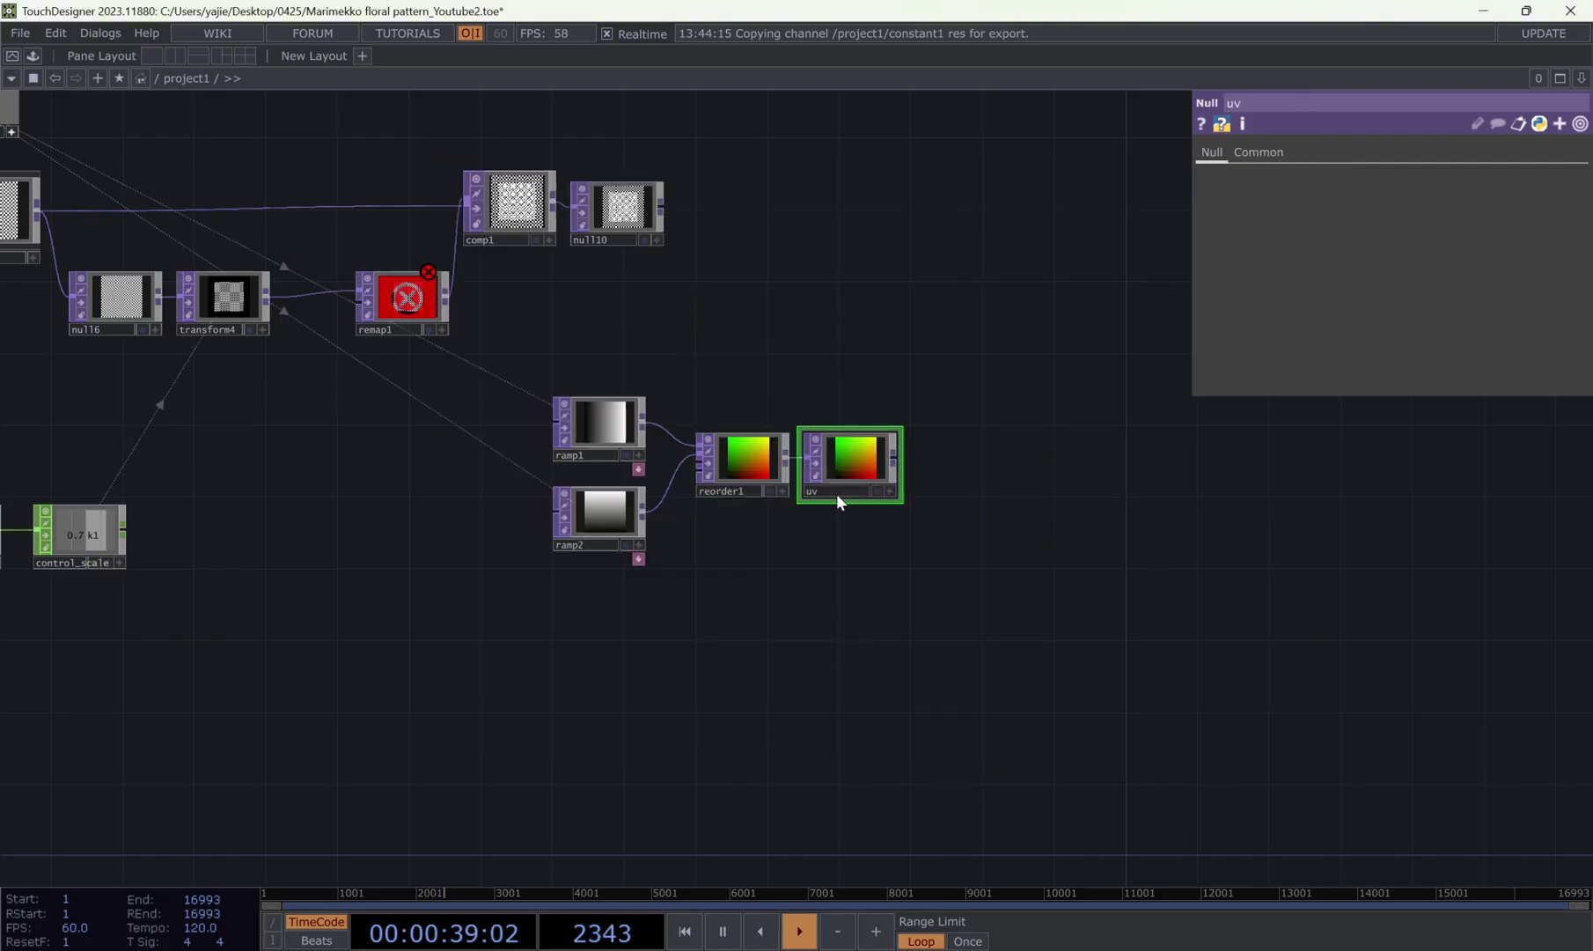
- Connect the uv null's output to the second input of remap1
left_click_drag(1004, 605, 1076, 605)
left_click_drag(968, 602, 975, 605)
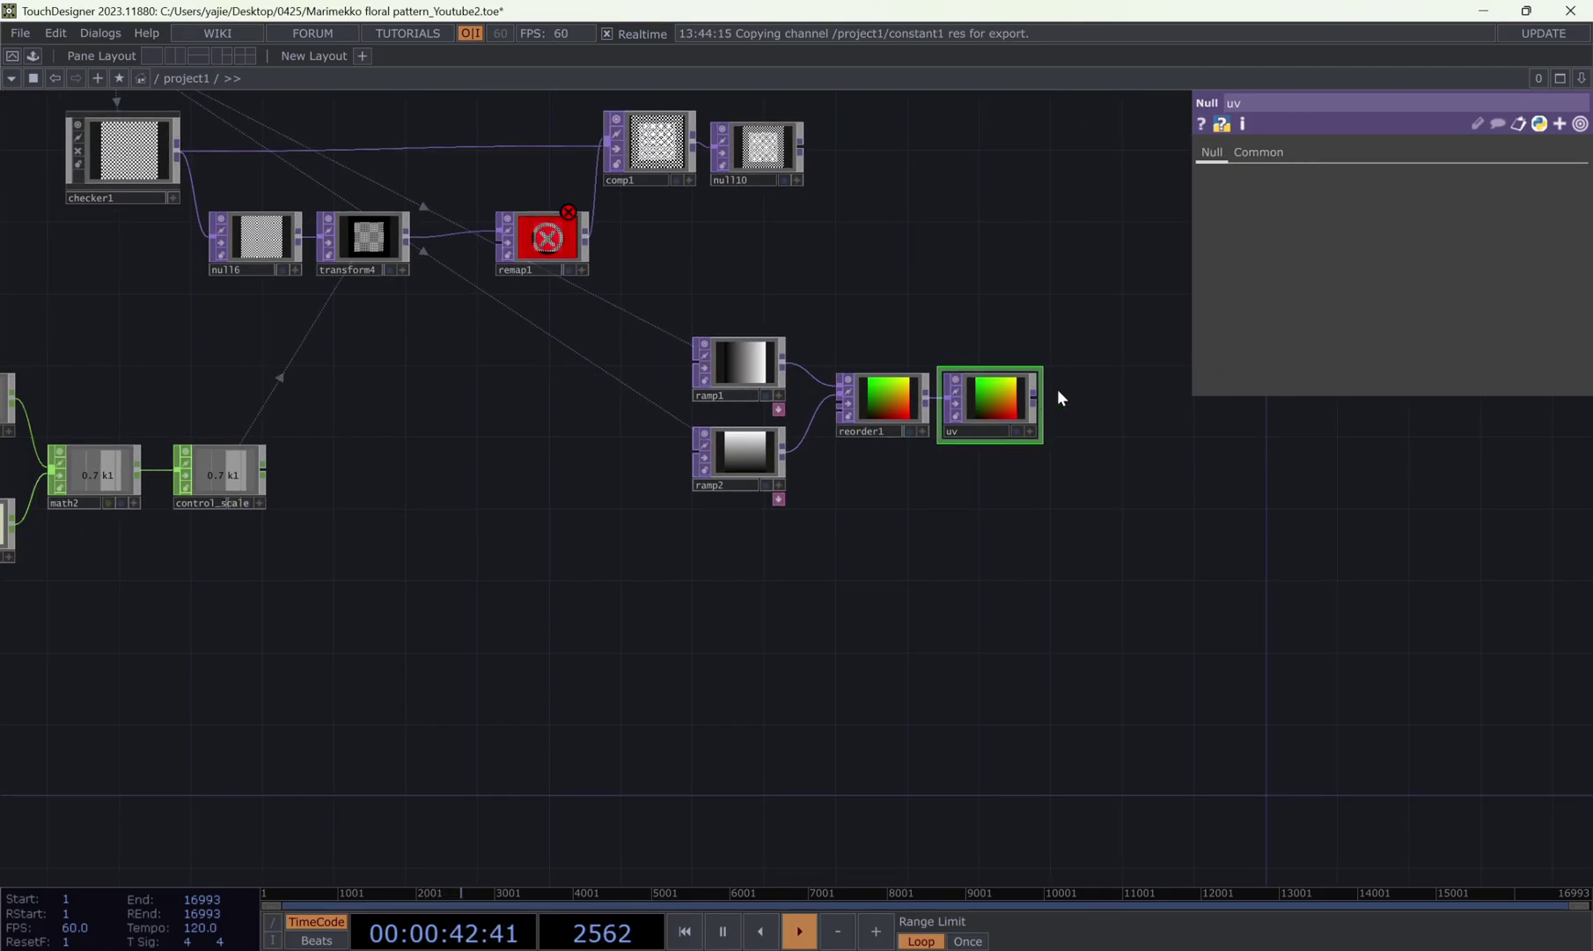
left_click_drag(1109, 382, 498, 243)
left_click_drag(1083, 624, 1119, 741)
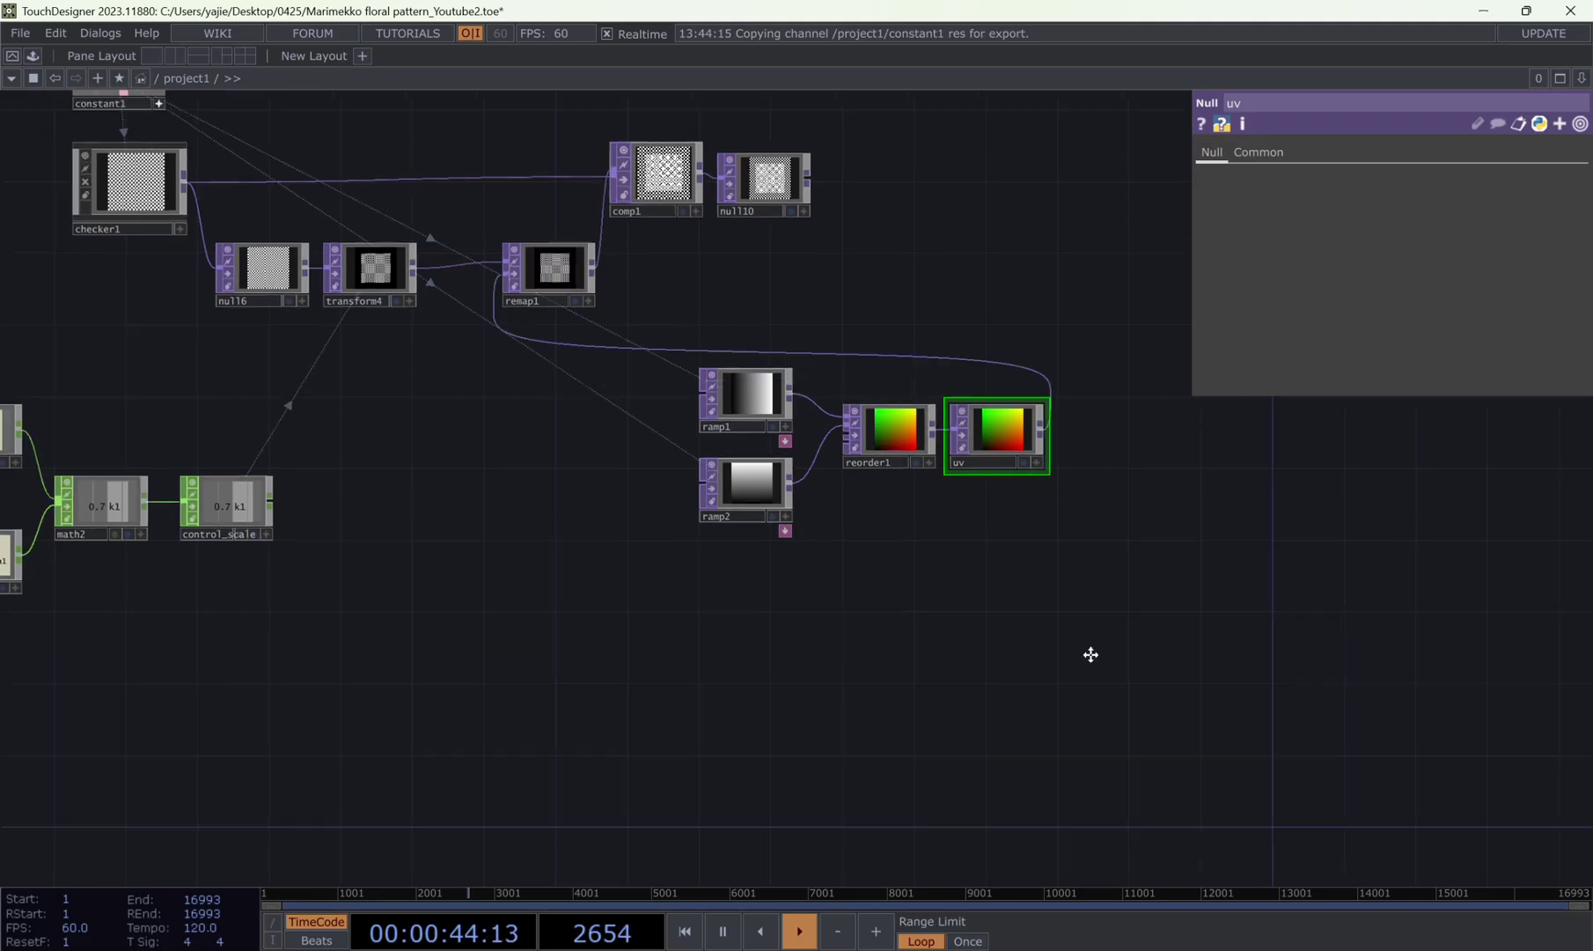
- Move the ramps, reorder1 and uv as a group below the math2 and control_scale chain, and display null10 in the background
right_click_drag(1103, 640, 727, 461)
left_click_drag(778, 504, 435, 558)
left_click(819, 298)
left_click_drag(1056, 551, 861, 486)
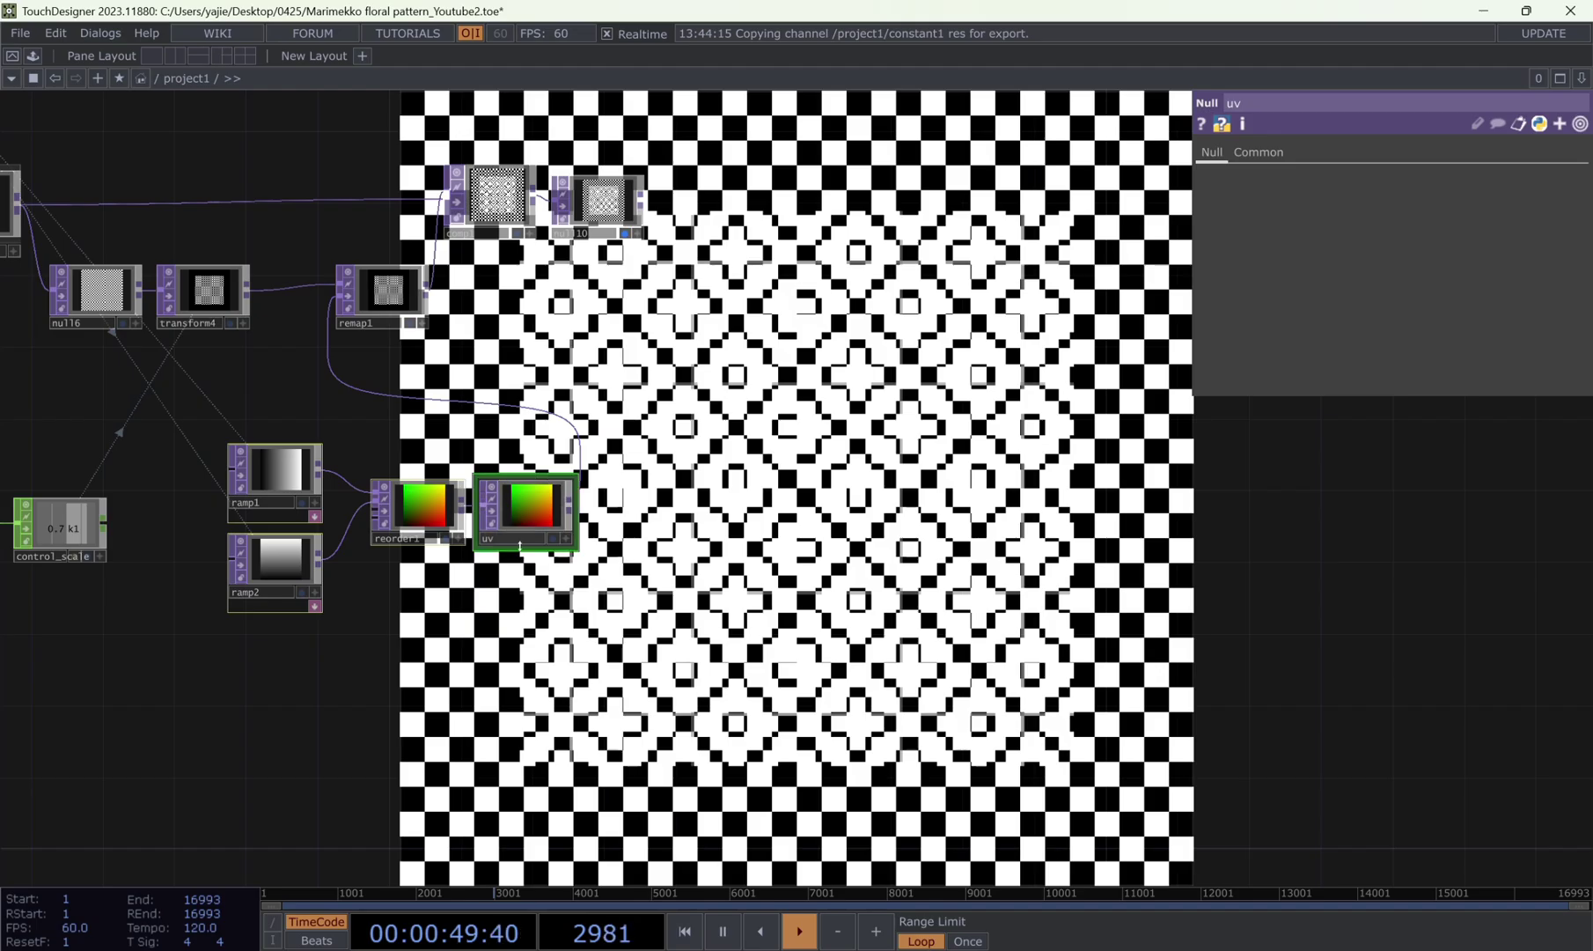
left_click_drag(649, 677, 606, 595)
right_click_drag(606, 595, 228, 387)
left_click_drag(228, 387, 68, 583)
left_click_drag(220, 545, 524, 456)
left_click_drag(369, 500, 191, 510)
- Turn off null10's background display and disconnect the uv null from remap1
left_click_drag(732, 697, 791, 653)
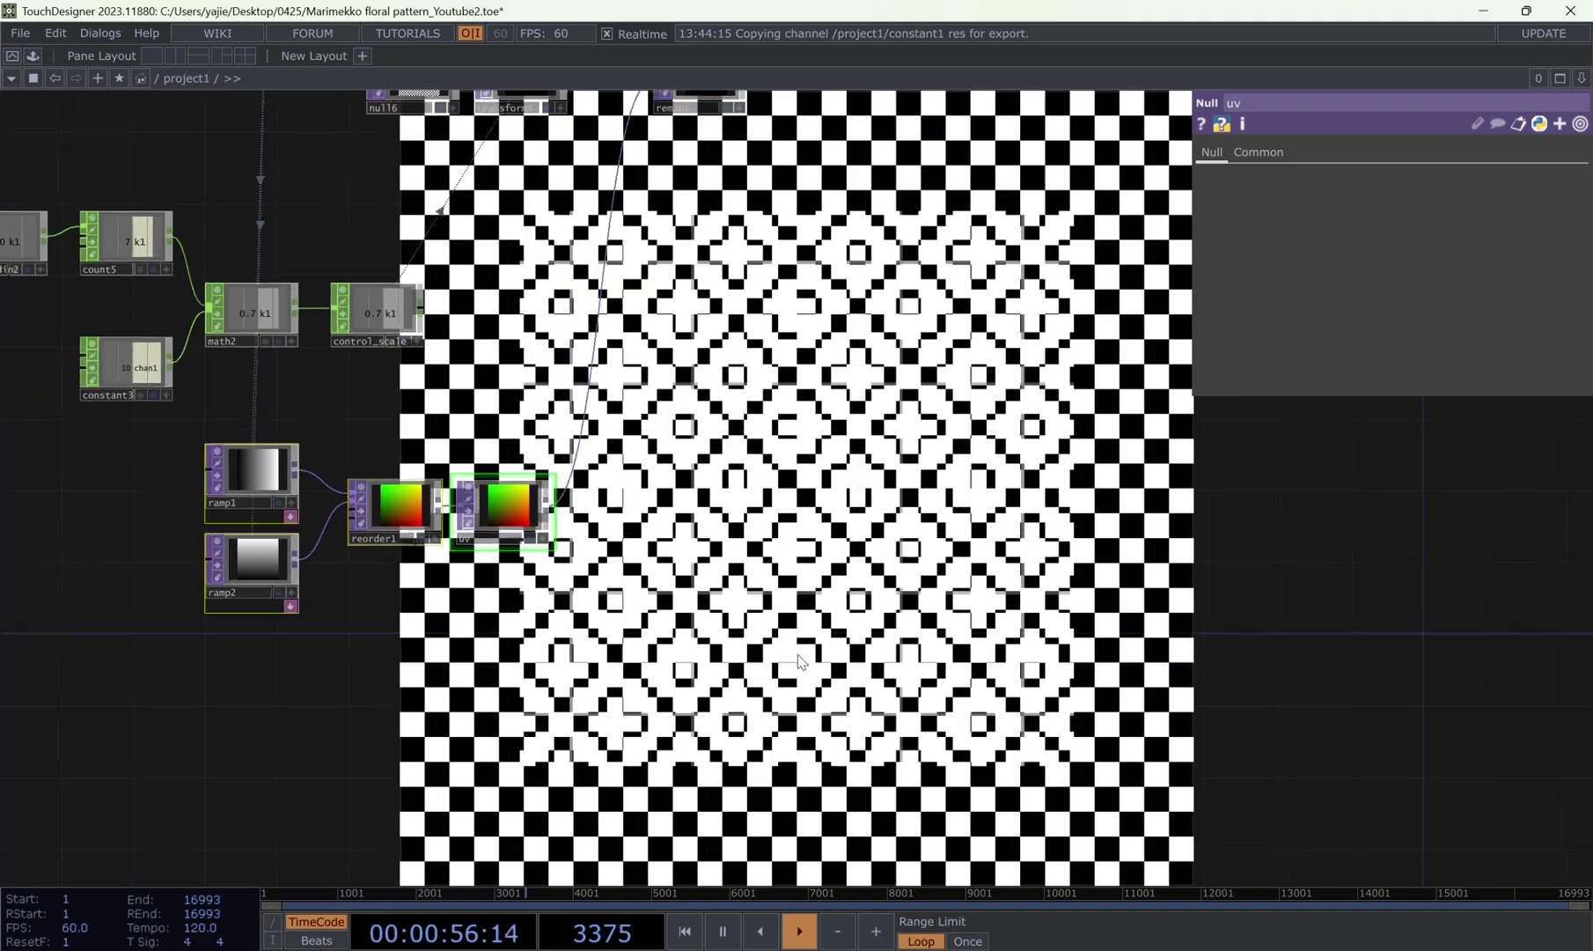
left_click_drag(756, 168, 693, 374)
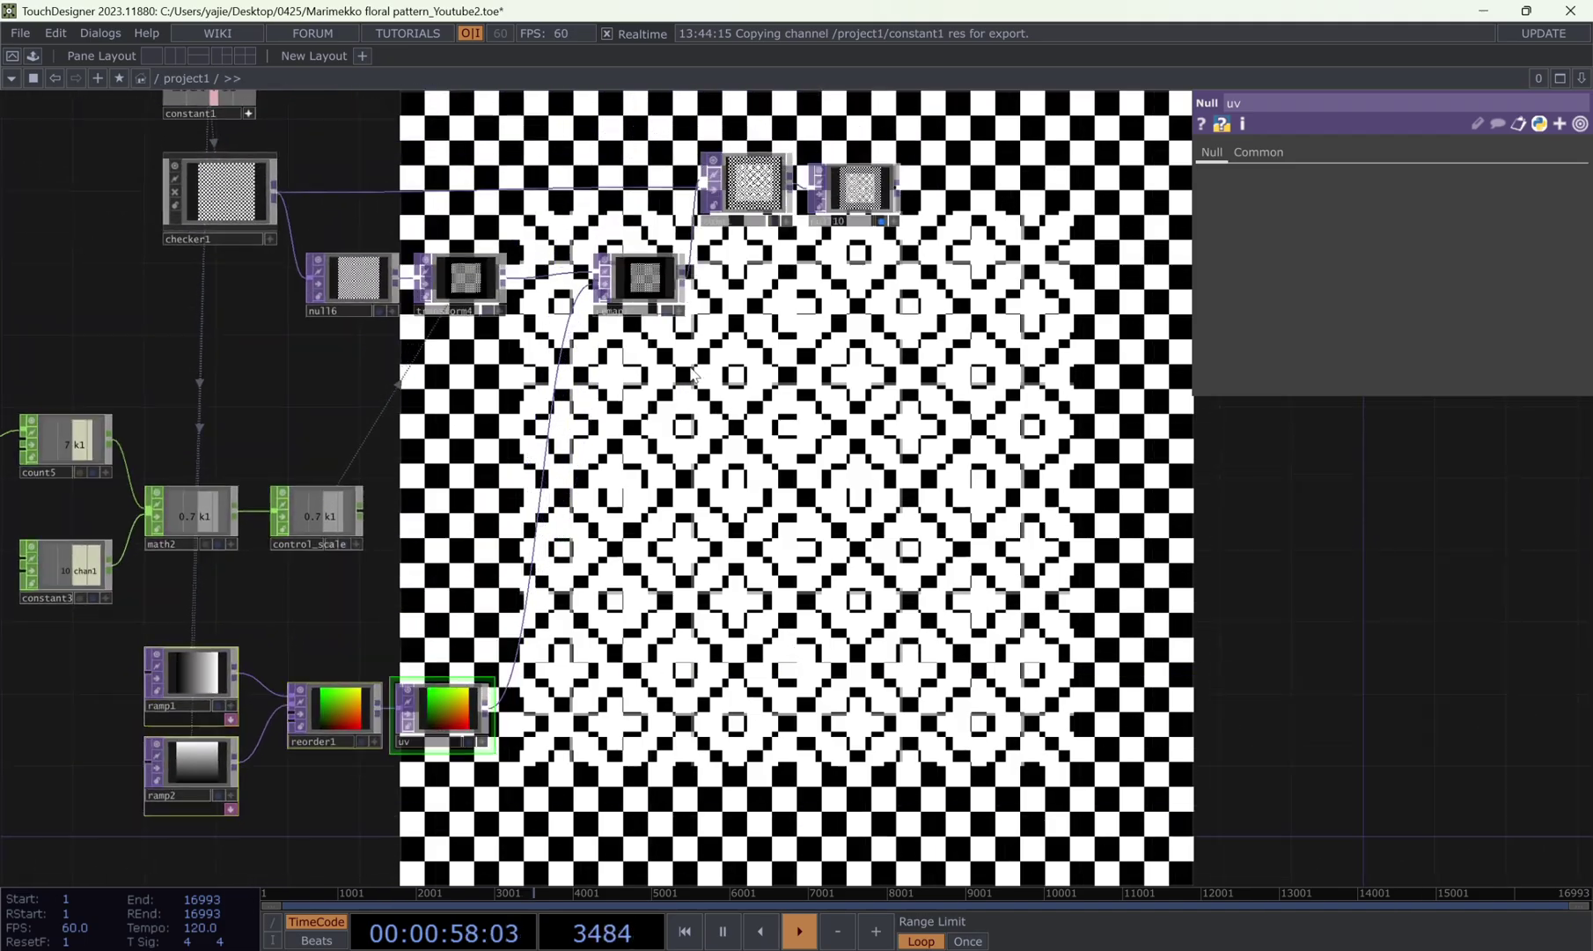
left_click(882, 221)
left_click_drag(844, 711, 827, 525)
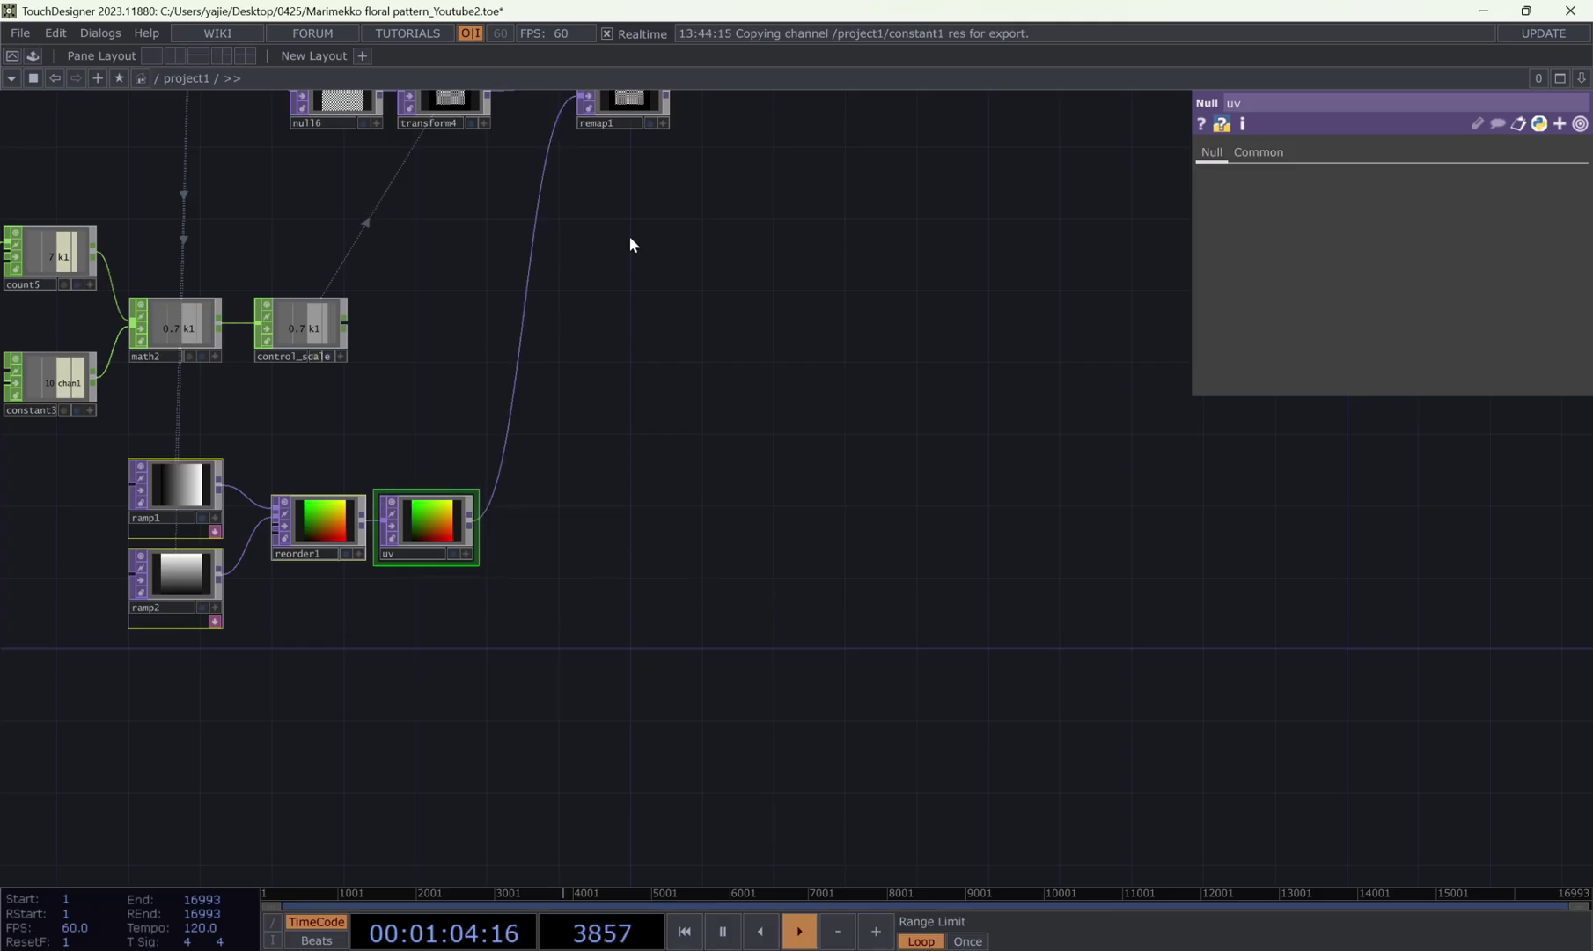
left_click_drag(655, 274, 645, 387)
left_click_drag(569, 210, 526, 247)
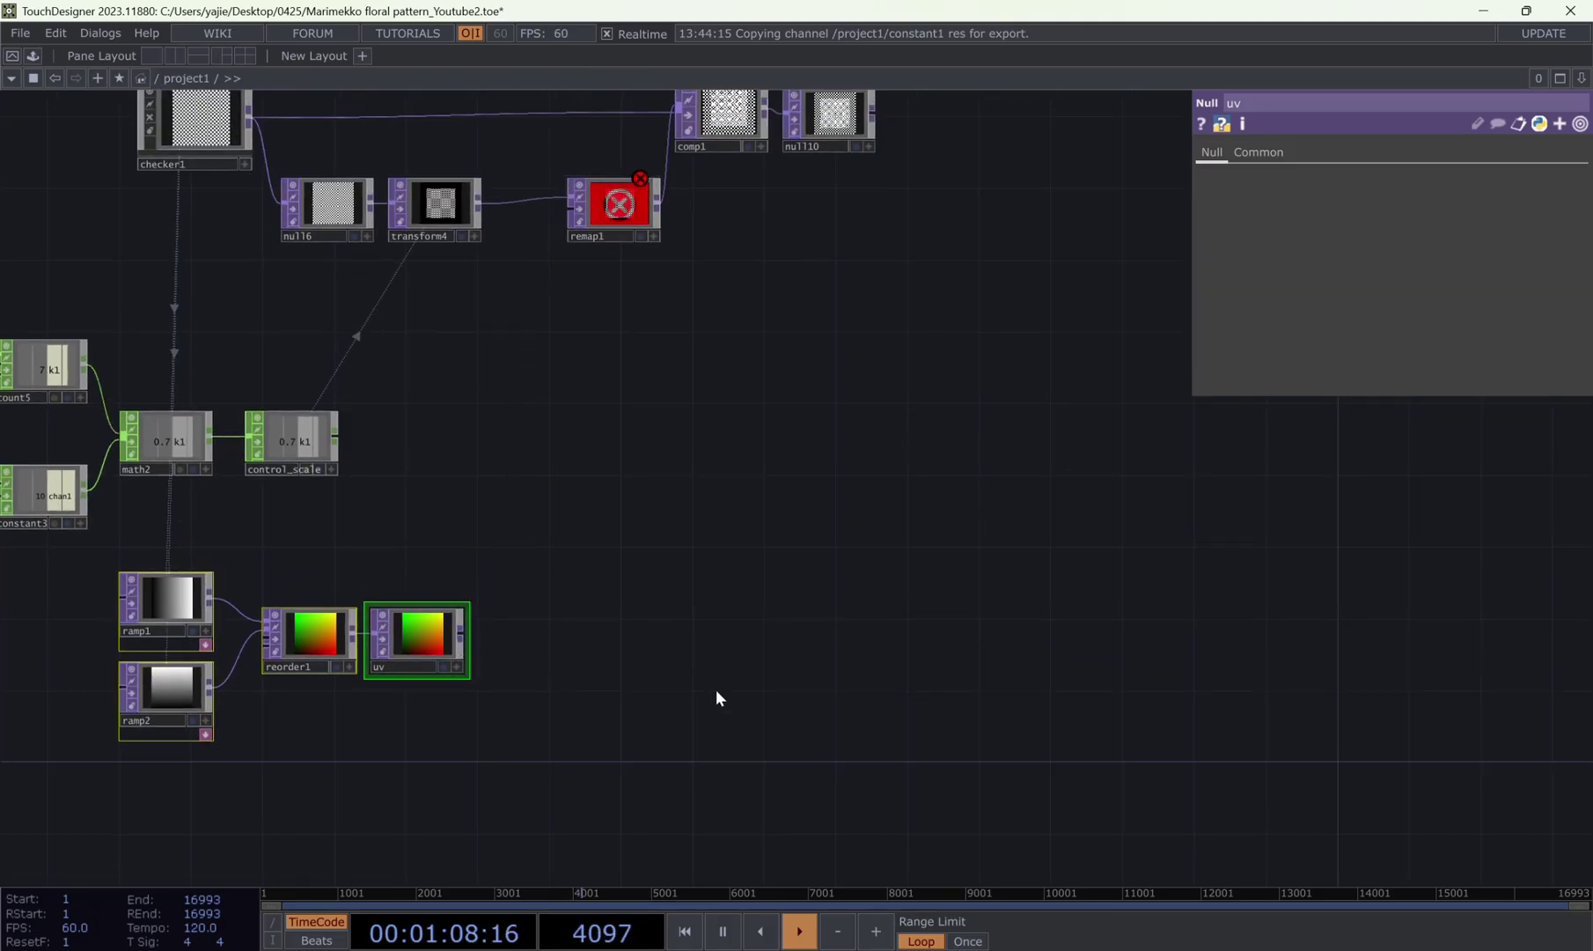
- Add a Select TOP below the uv null and set its source TOP to uv
key("Tab")
type("se")
left_click(739, 821)
left_click(723, 819)
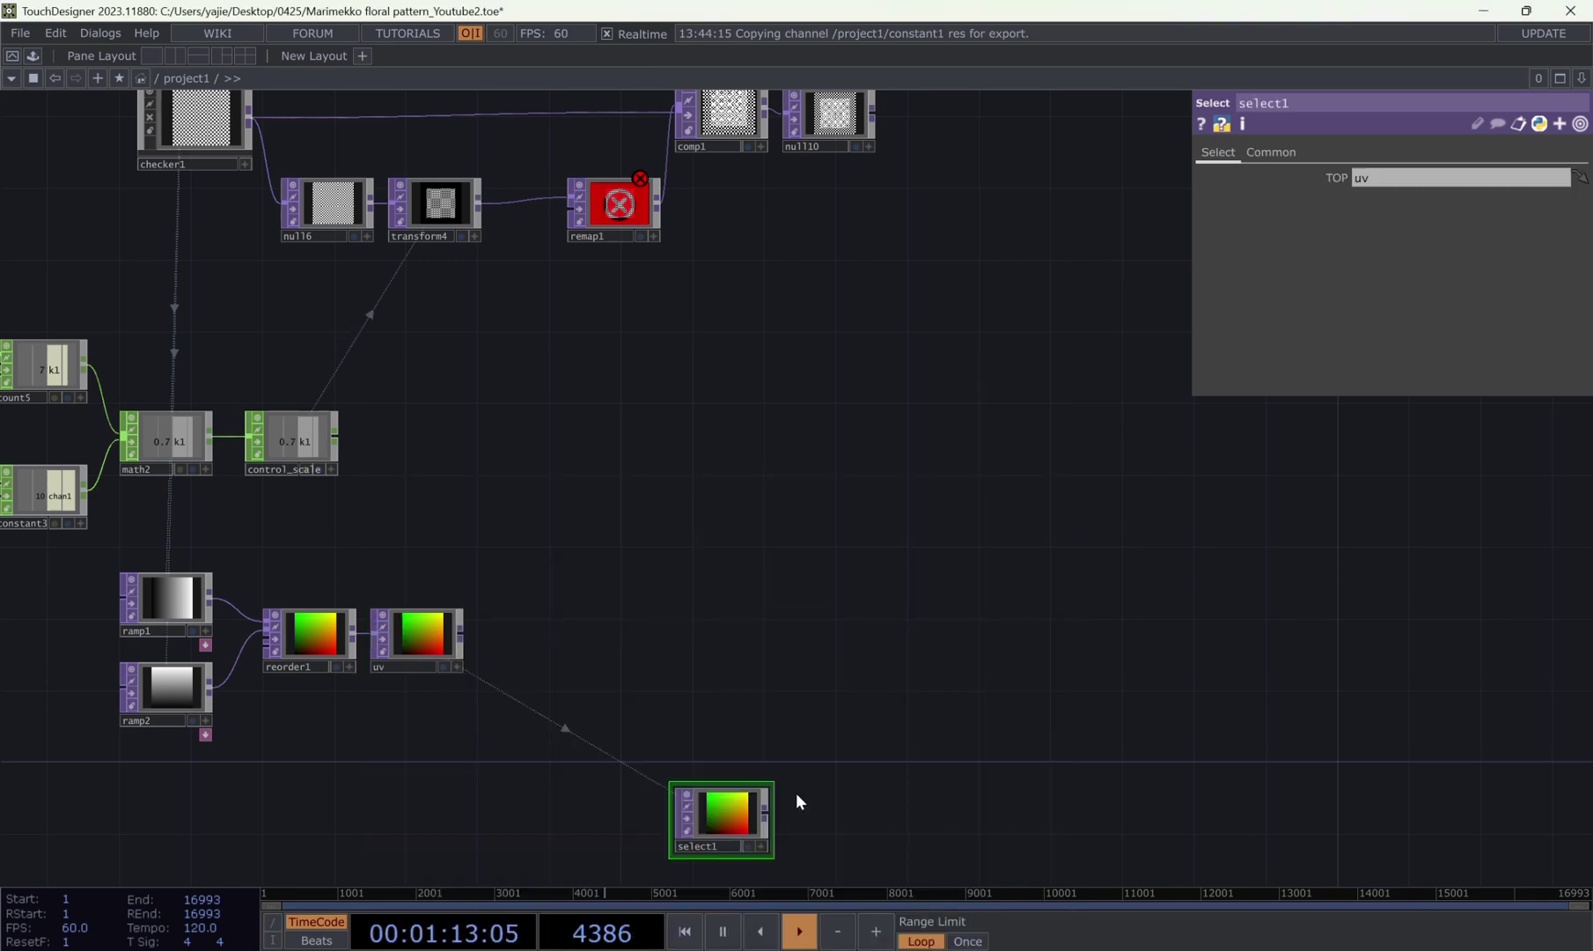
left_click_drag(946, 773, 773, 603)
- Add a Level TOP after select1 and set its opacity to 0.1
right_click(593, 649)
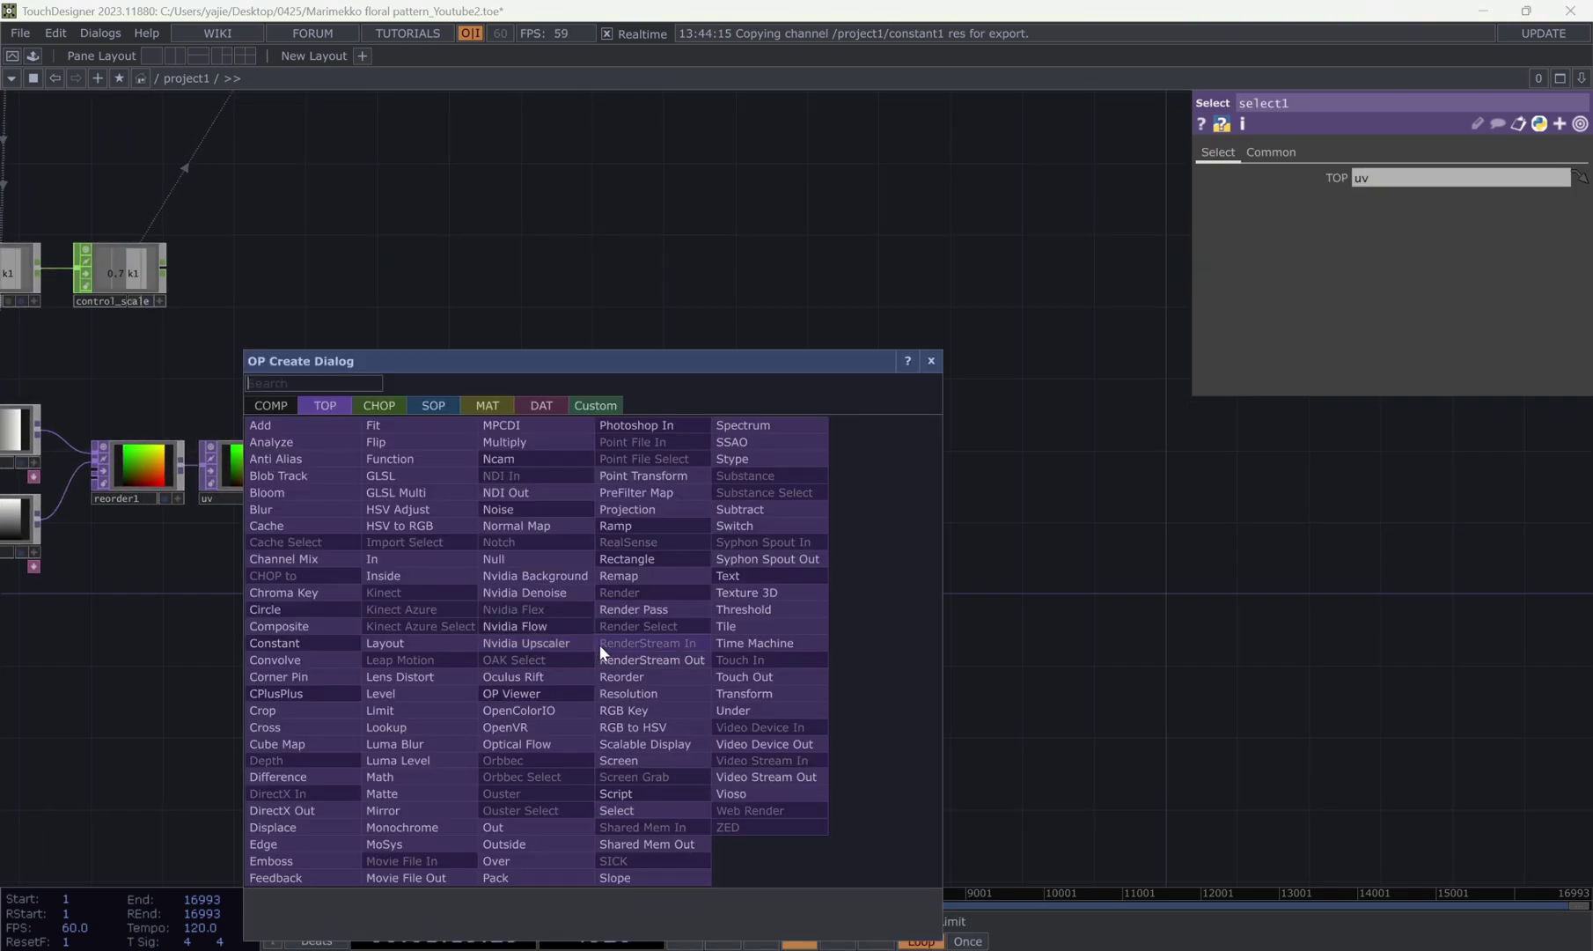
type("le")
left_click(388, 695)
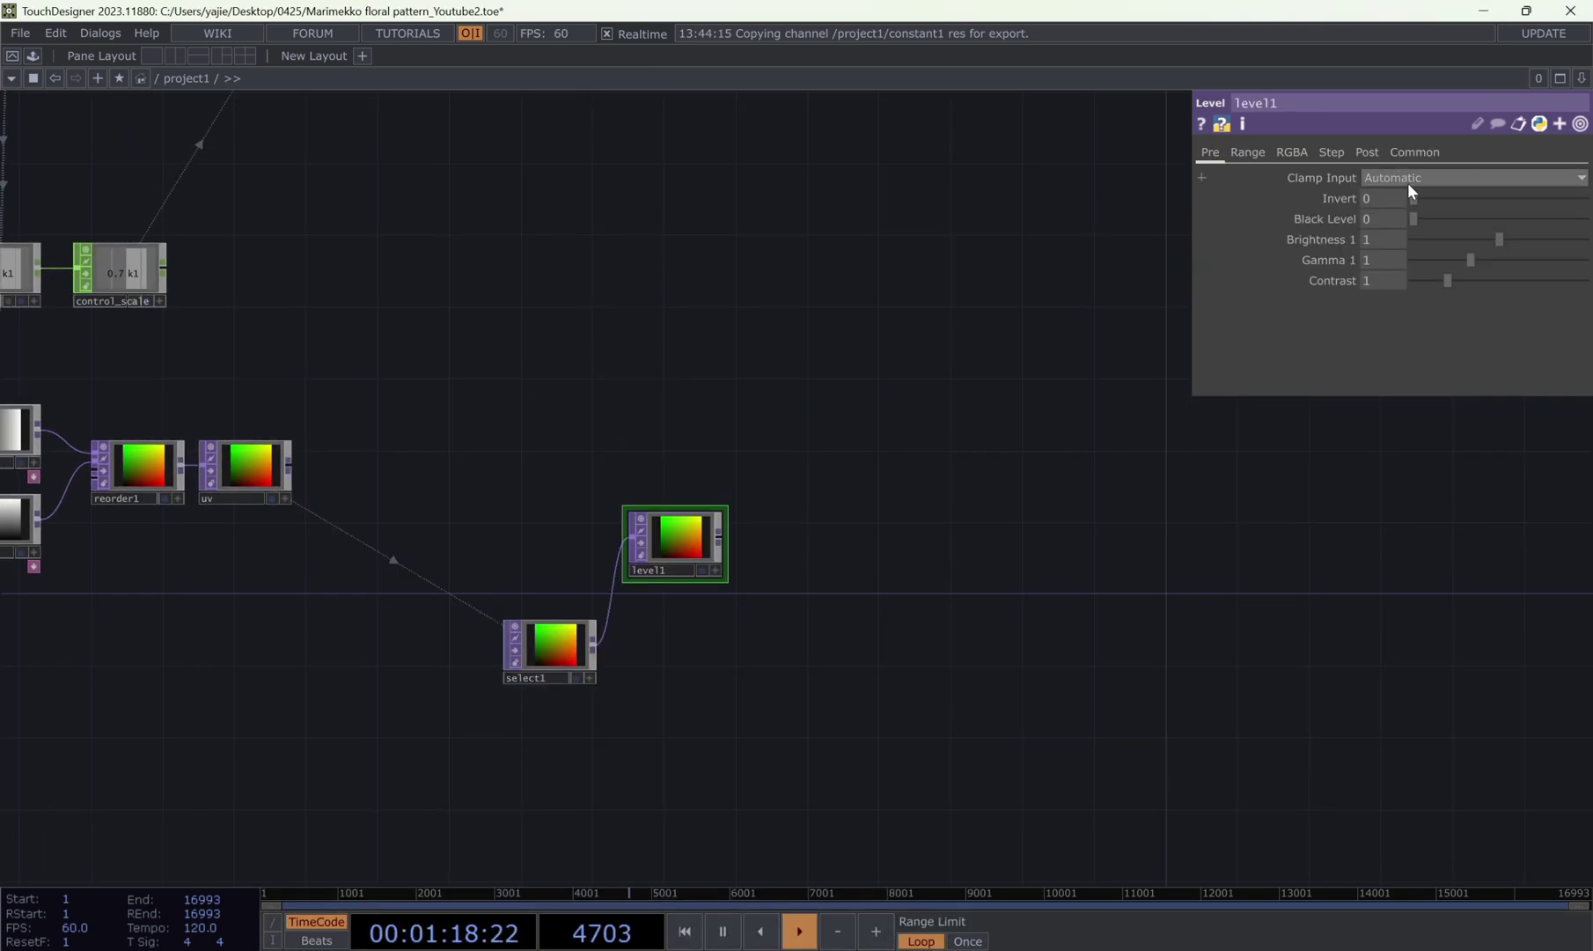
left_click(1366, 152)
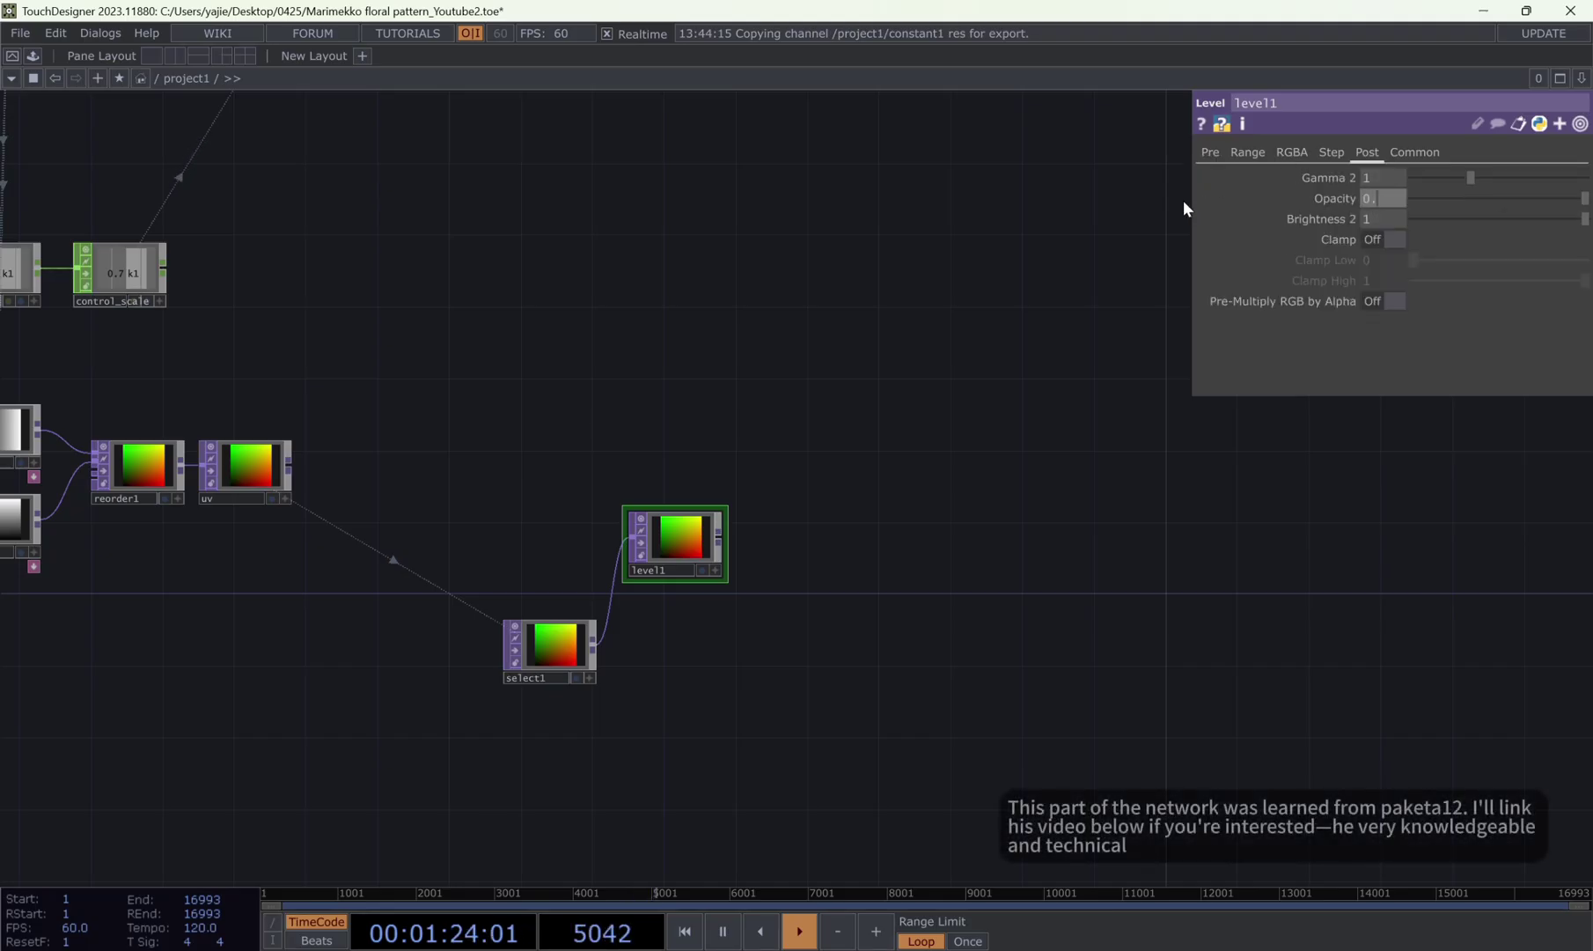
type("0.1")
key("Return")
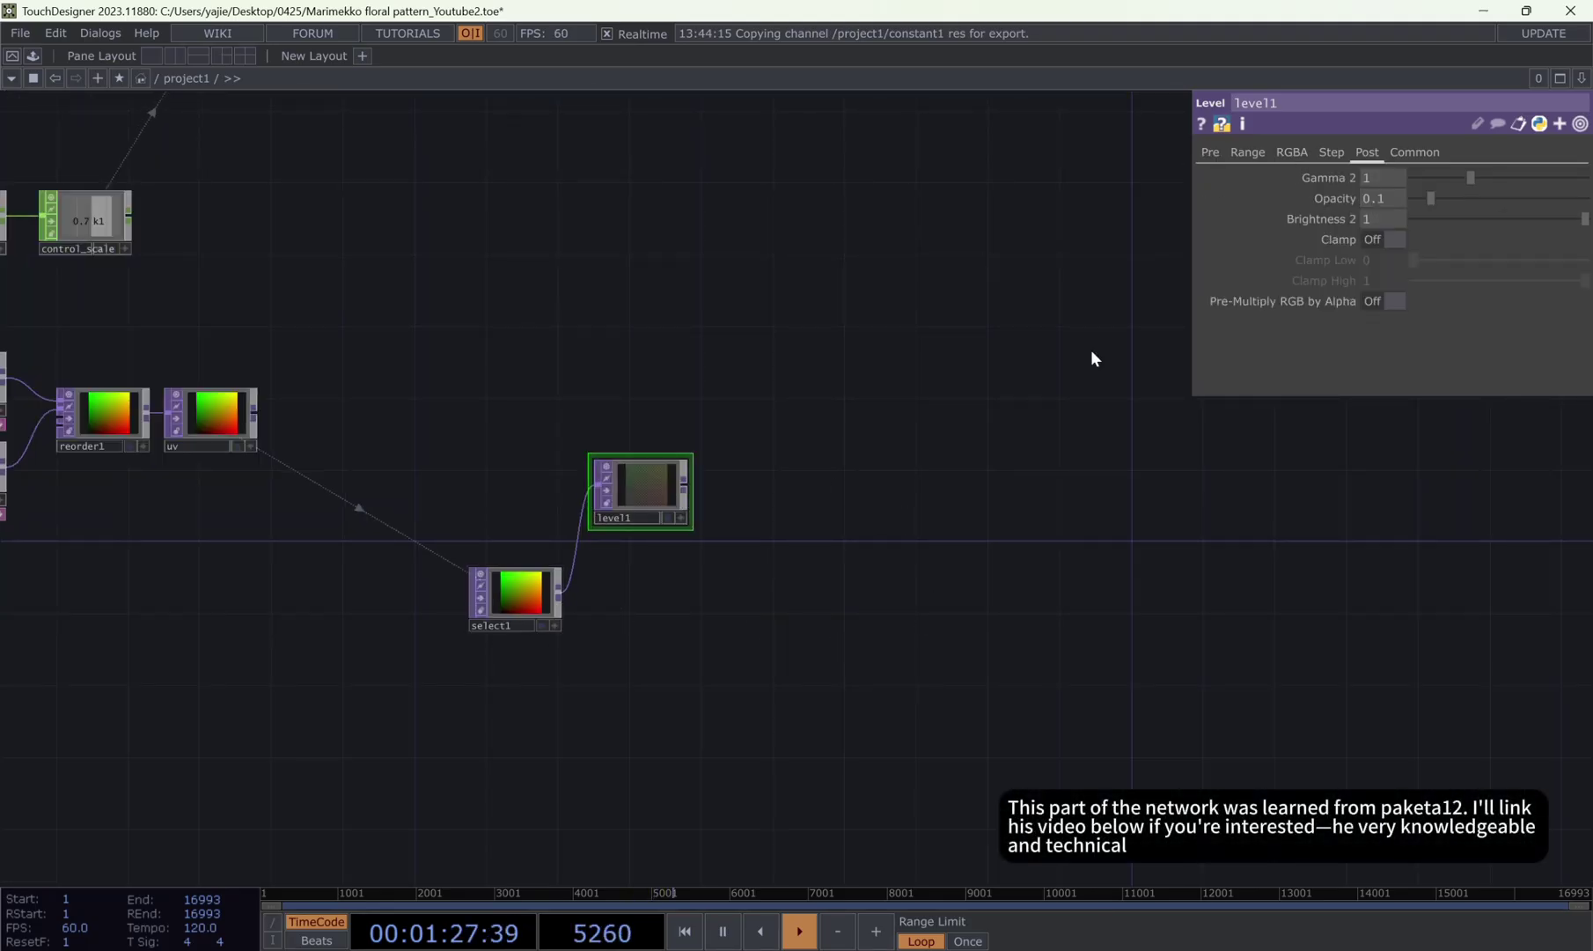
- Add an Over TOP after level1, with level1 feeding its first input
left_click(687, 484)
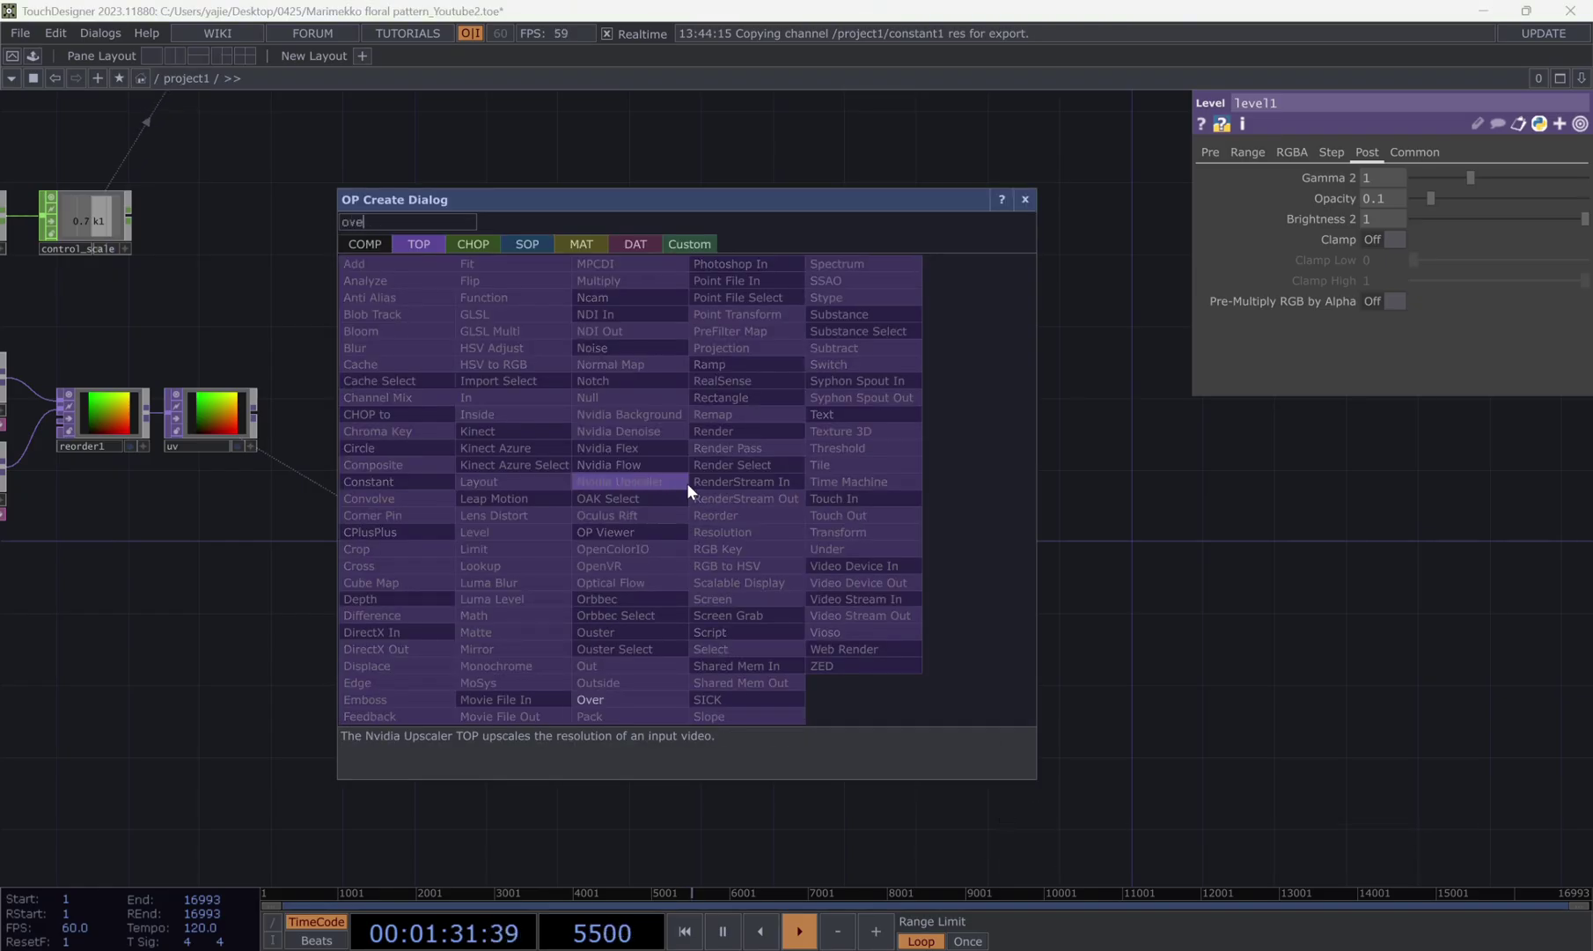
left_click(588, 699)
left_click(782, 599)
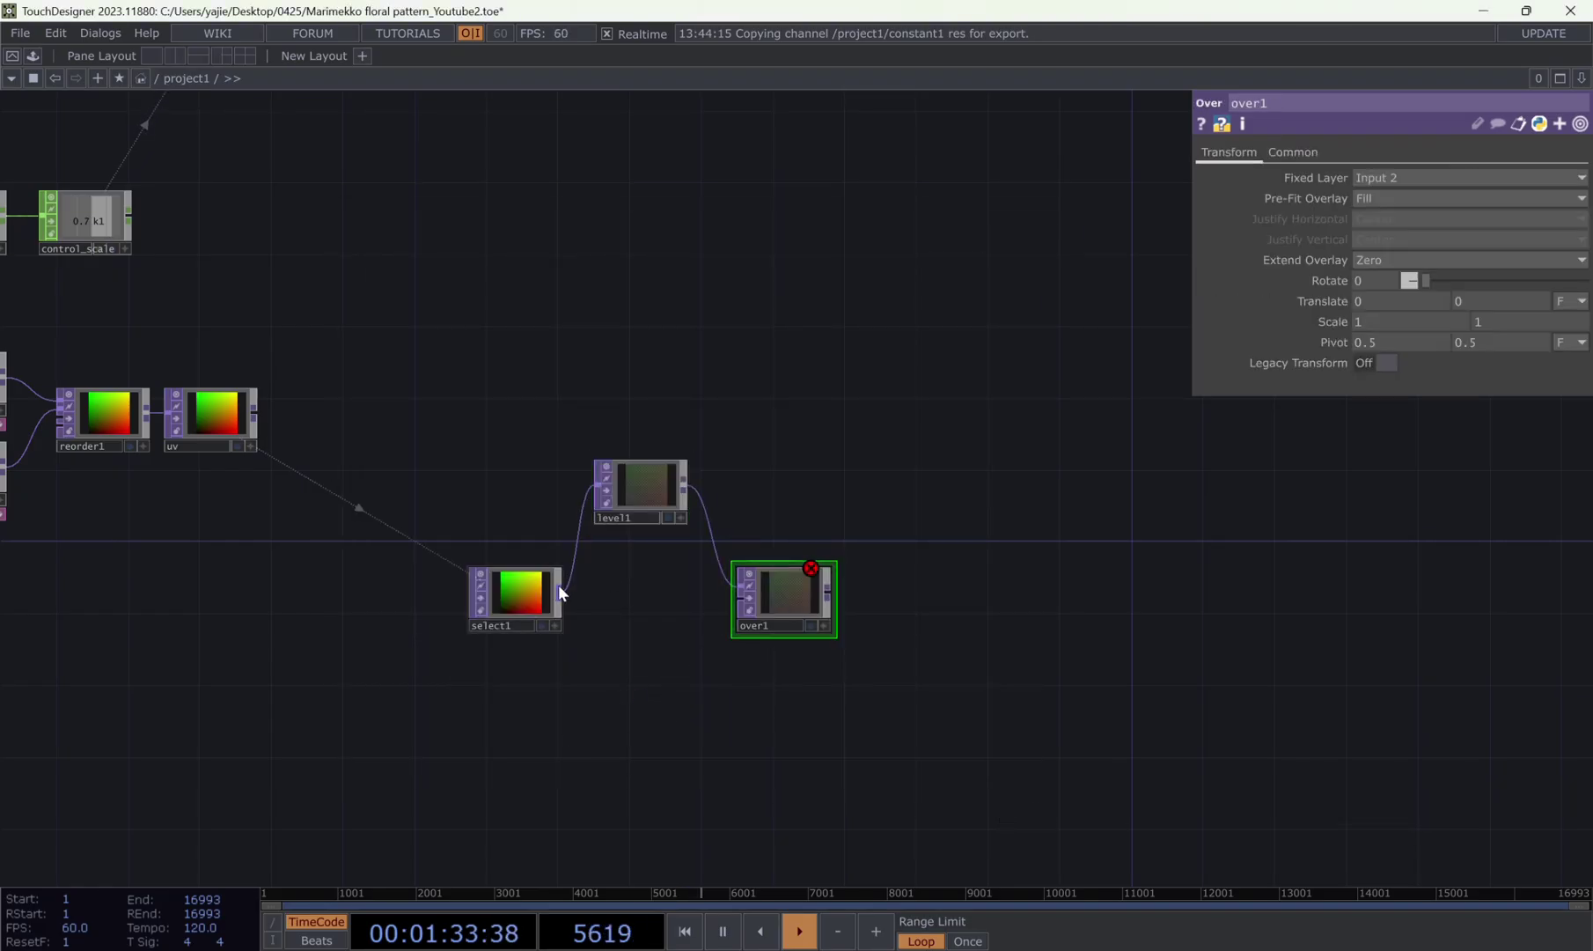
- Branch a Feedback TOP off select1 into over1's second input, and align level1 and feedback1 above and below the chain
middle_click(559, 592)
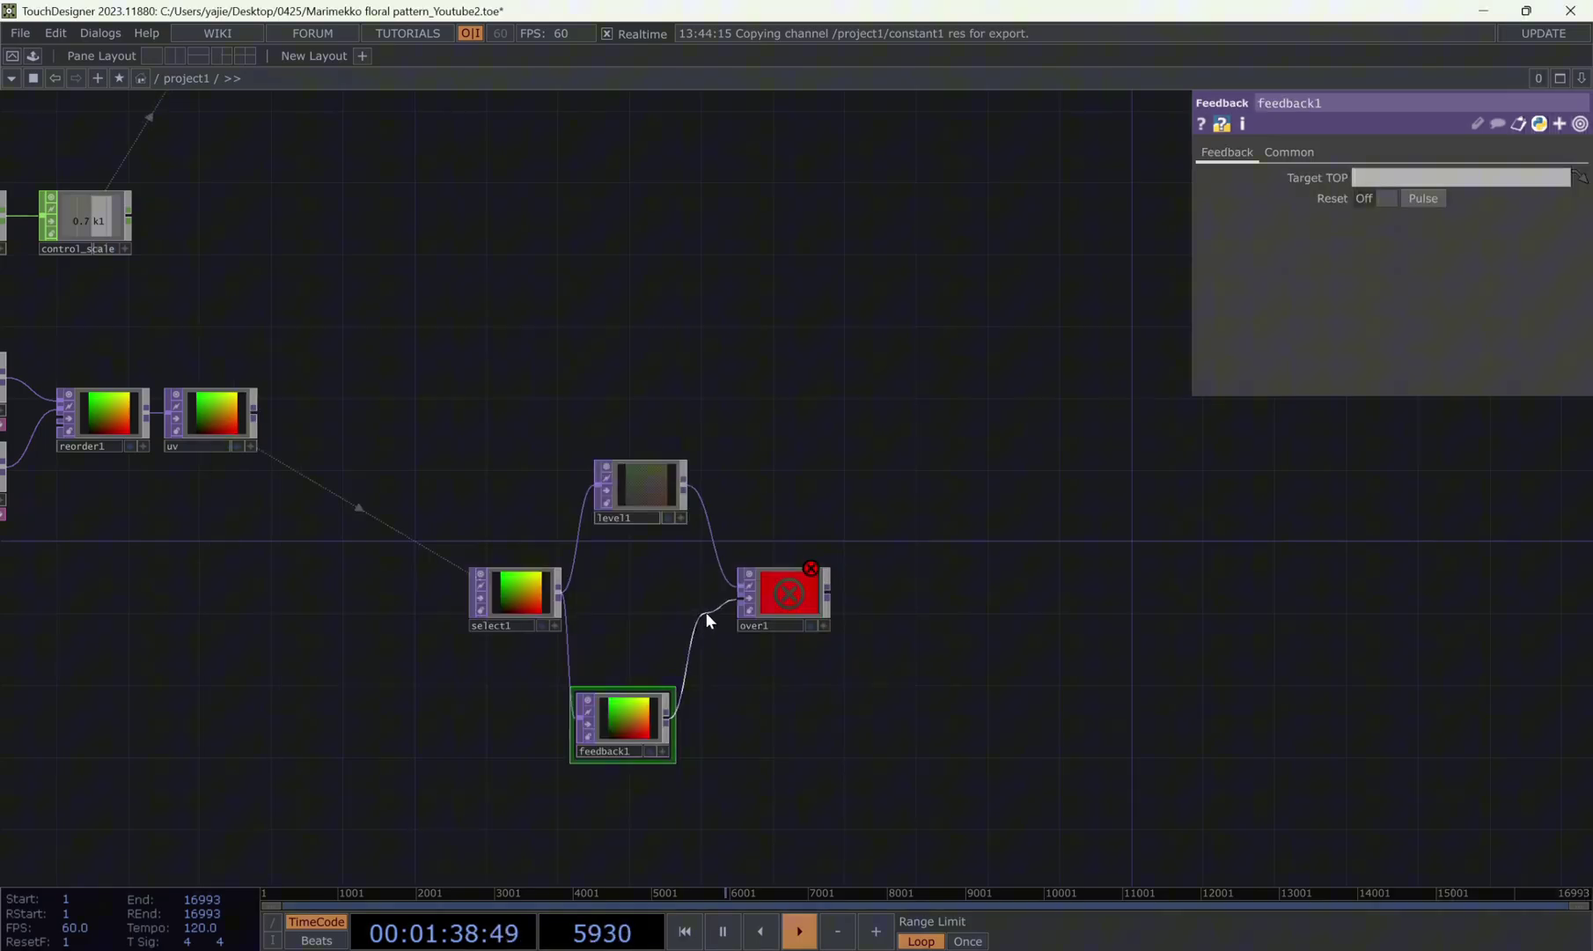
left_click_drag(630, 724, 638, 680)
mouse_move(628, 502)
left_mouse_down()
mouse_move(645, 536)
mouse_move(627, 530)
left_mouse_up()
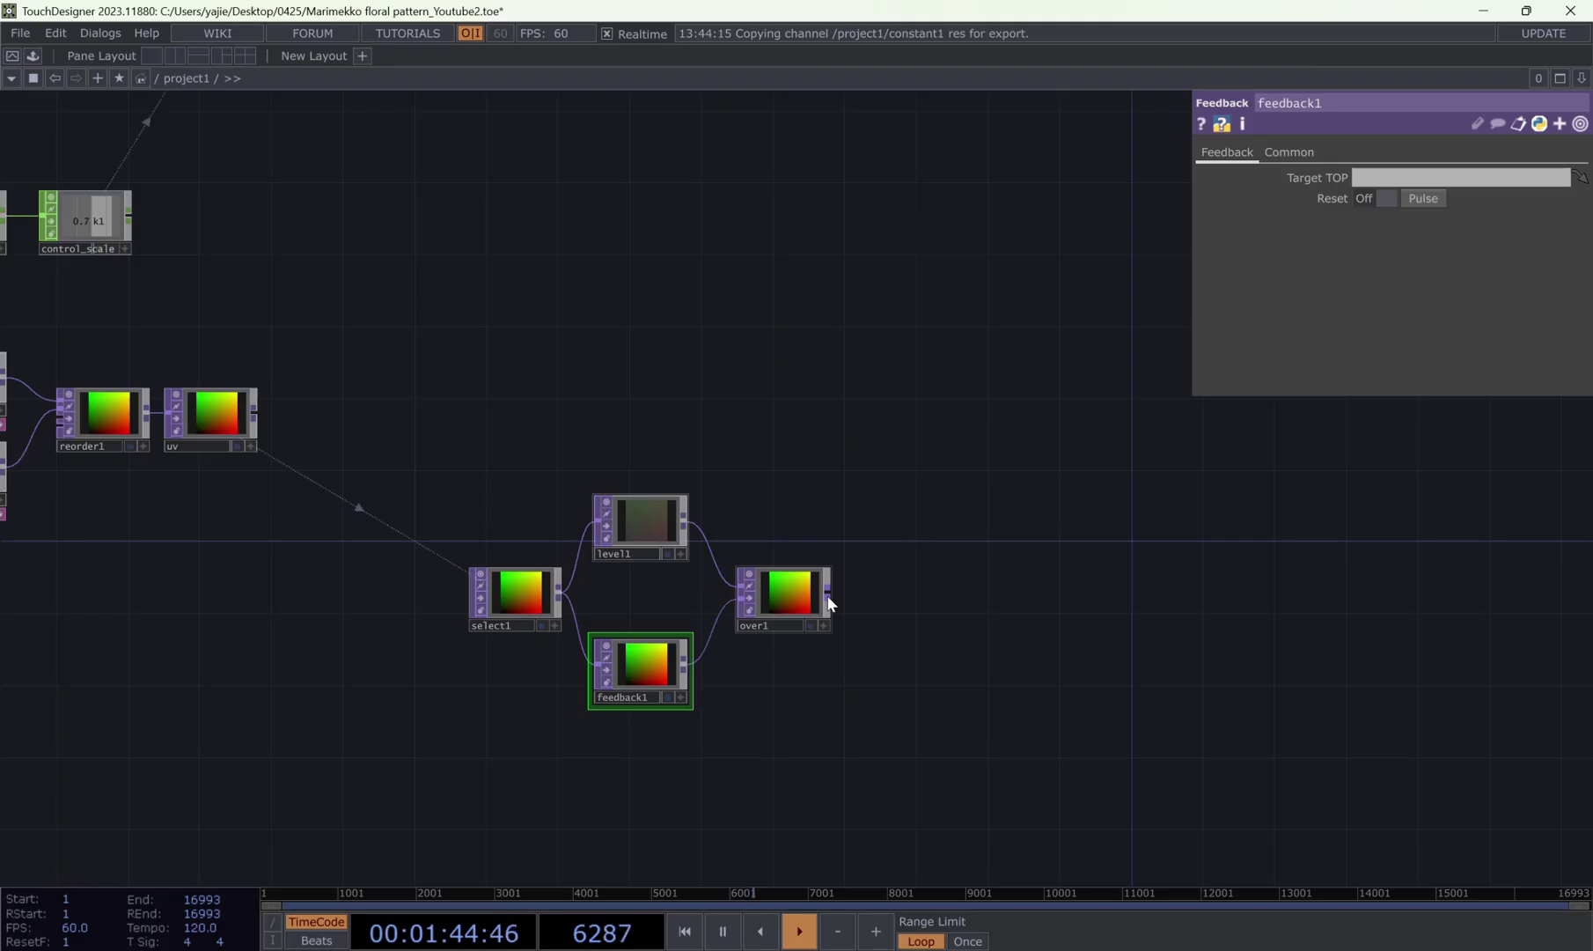
- Add a Displace TOP after over1, followed by a Null TOP
right_click(829, 604)
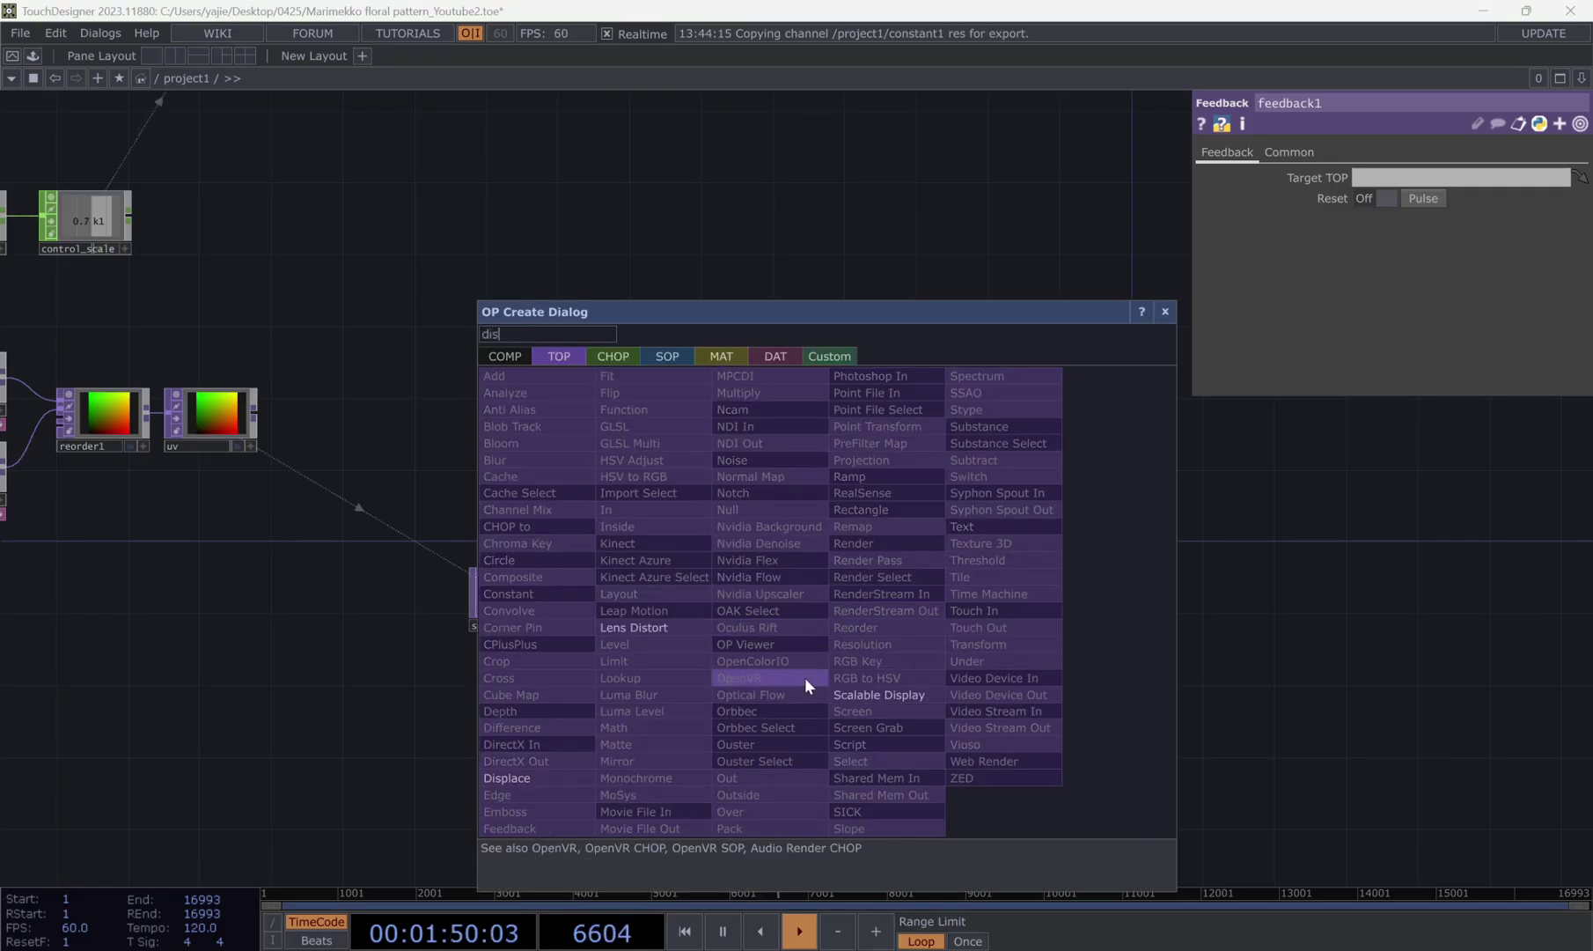
left_click(770, 701)
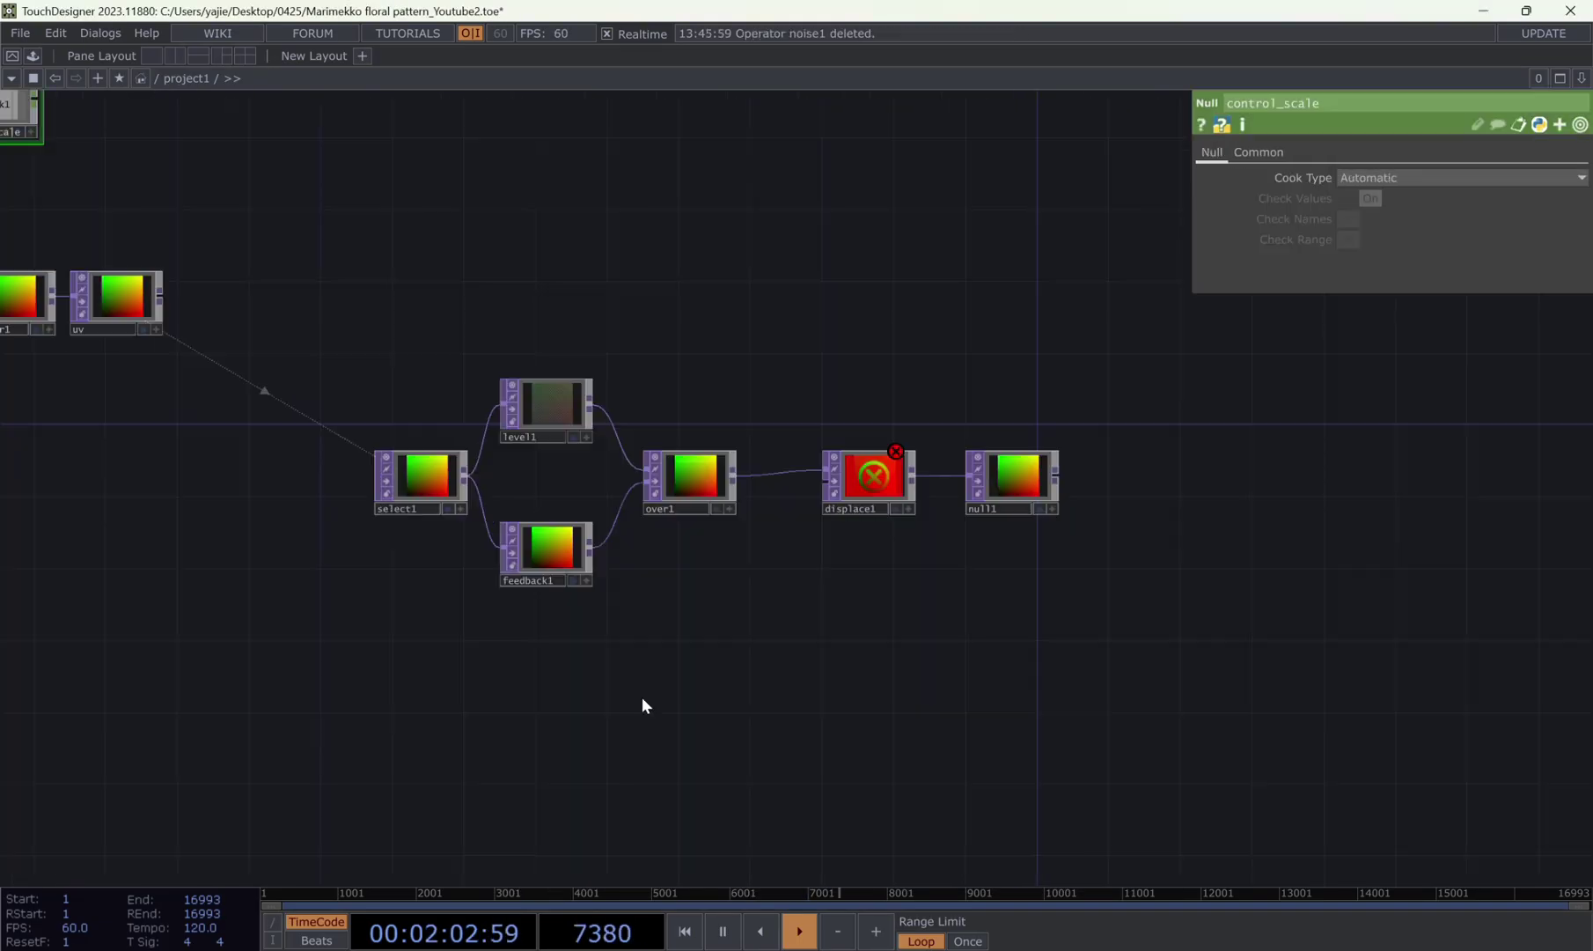
- Add a Noise TOP below the feedback chain with seed 2177 and period 10
key("Tab")
type("noise")
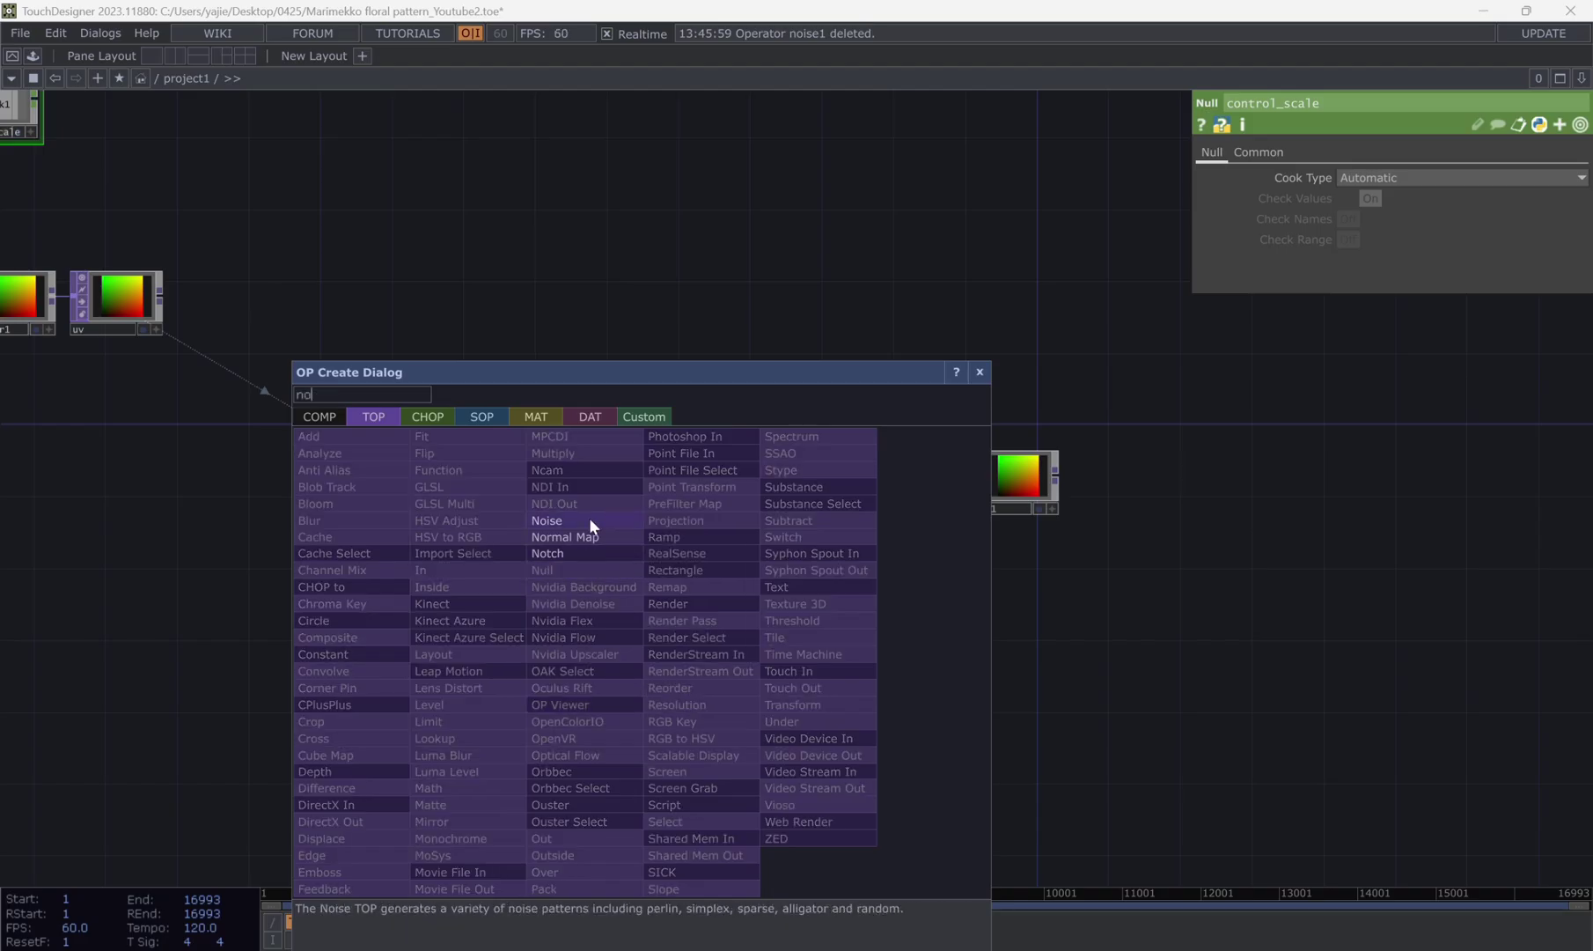
left_click(545, 520)
left_click(680, 683)
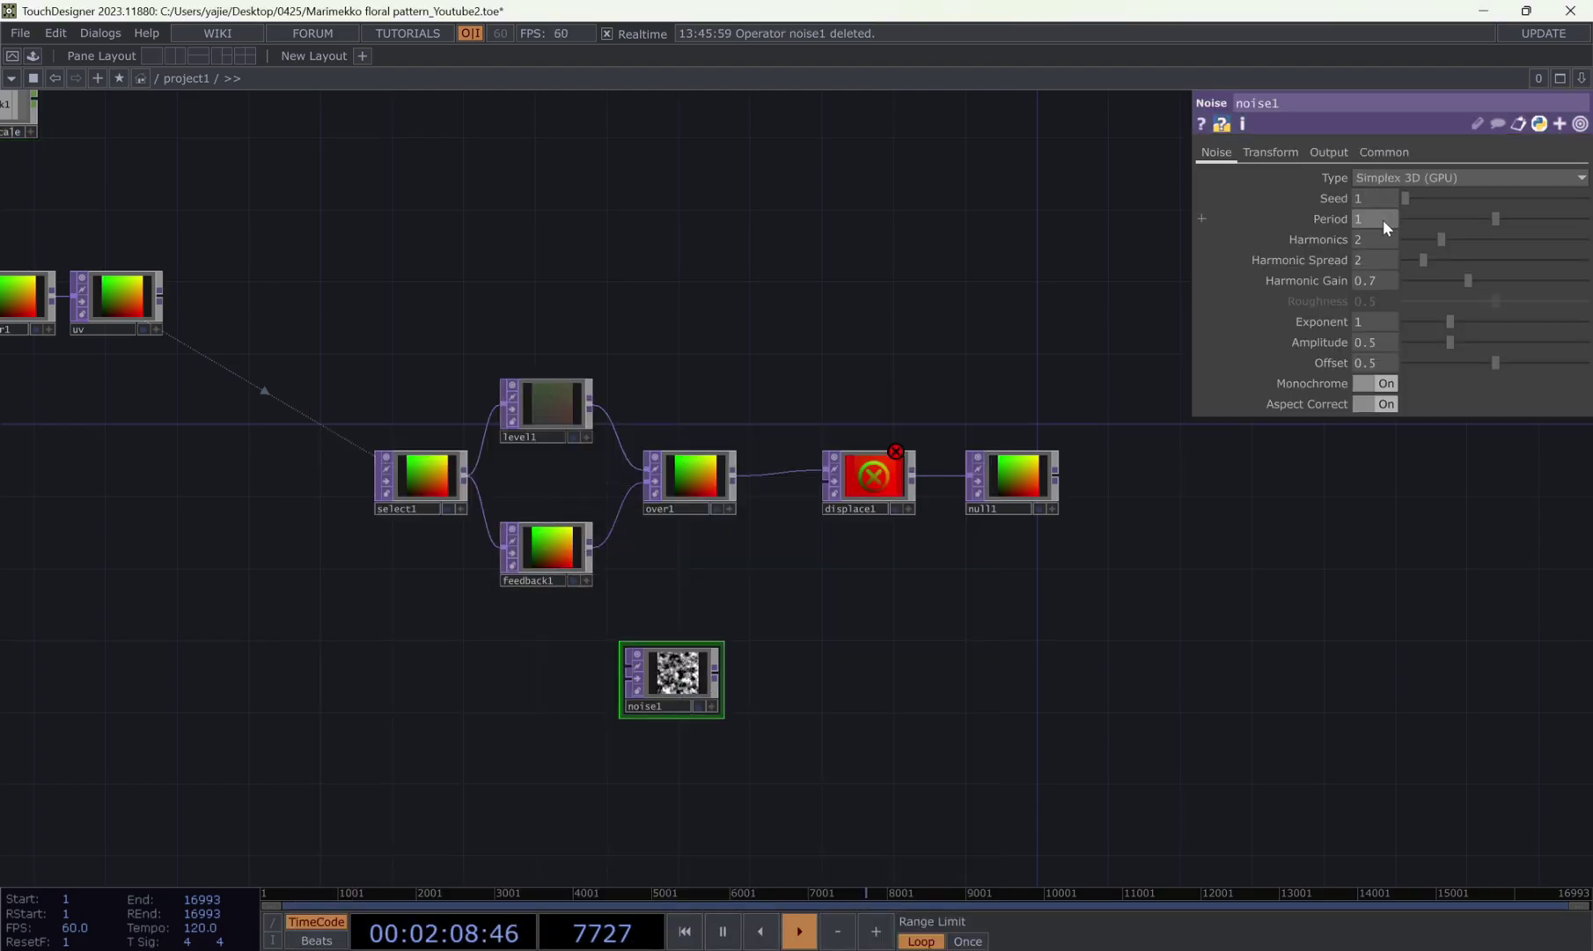
left_click(1383, 219)
type("10")
key("Return")
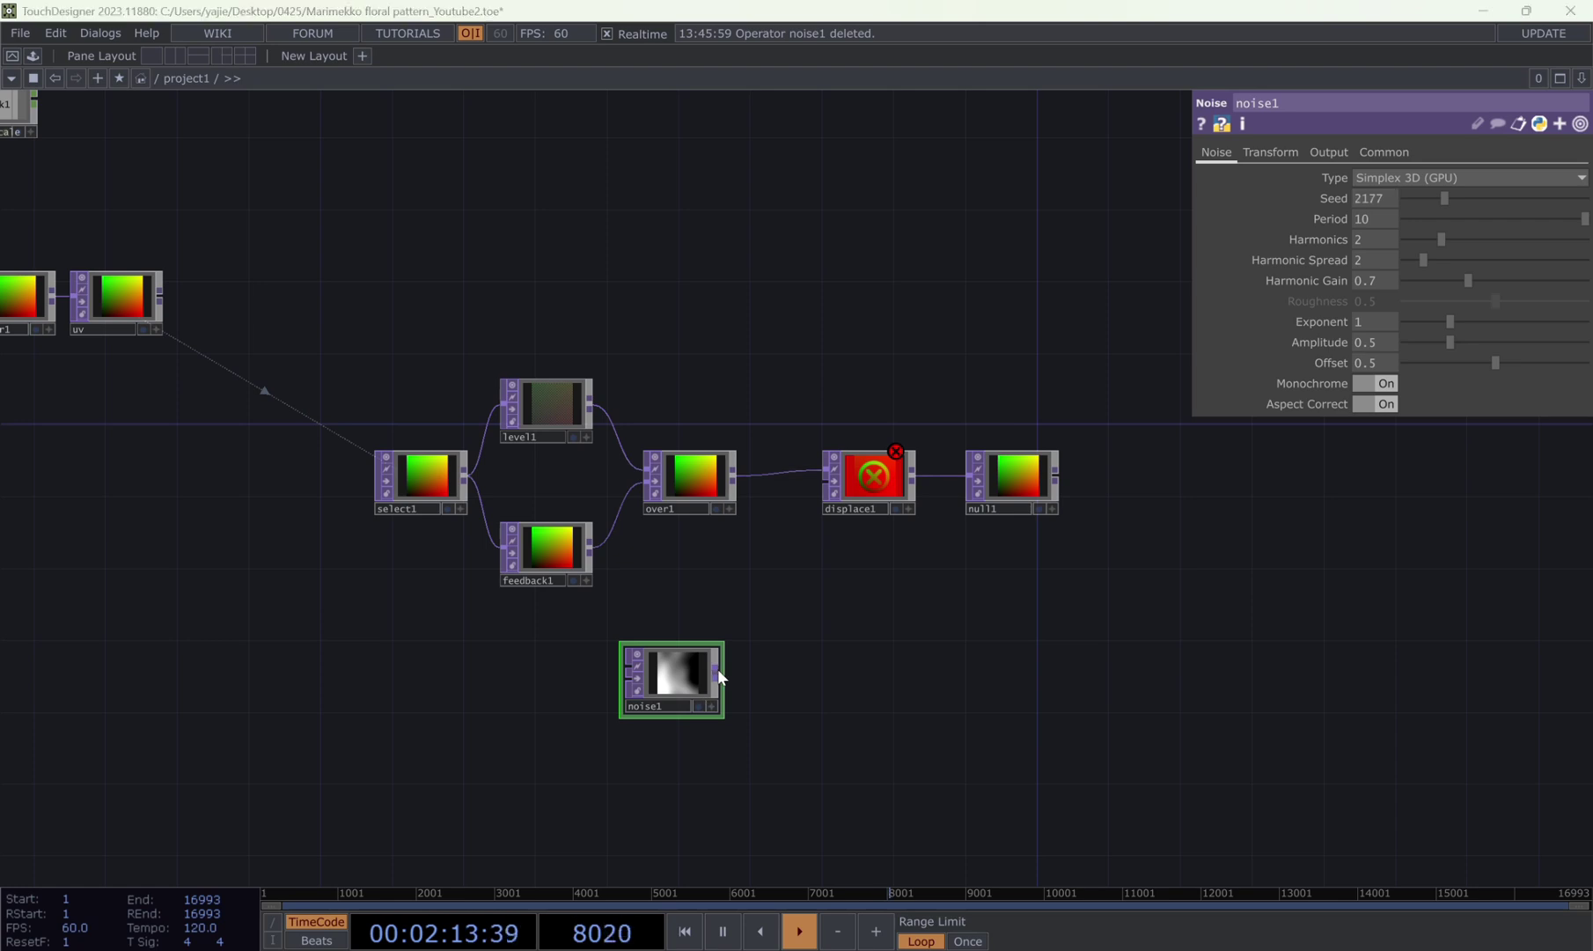
- Add a Slope TOP after noise1 and connect it to displace1's second input
right_click(718, 675)
type("sl")
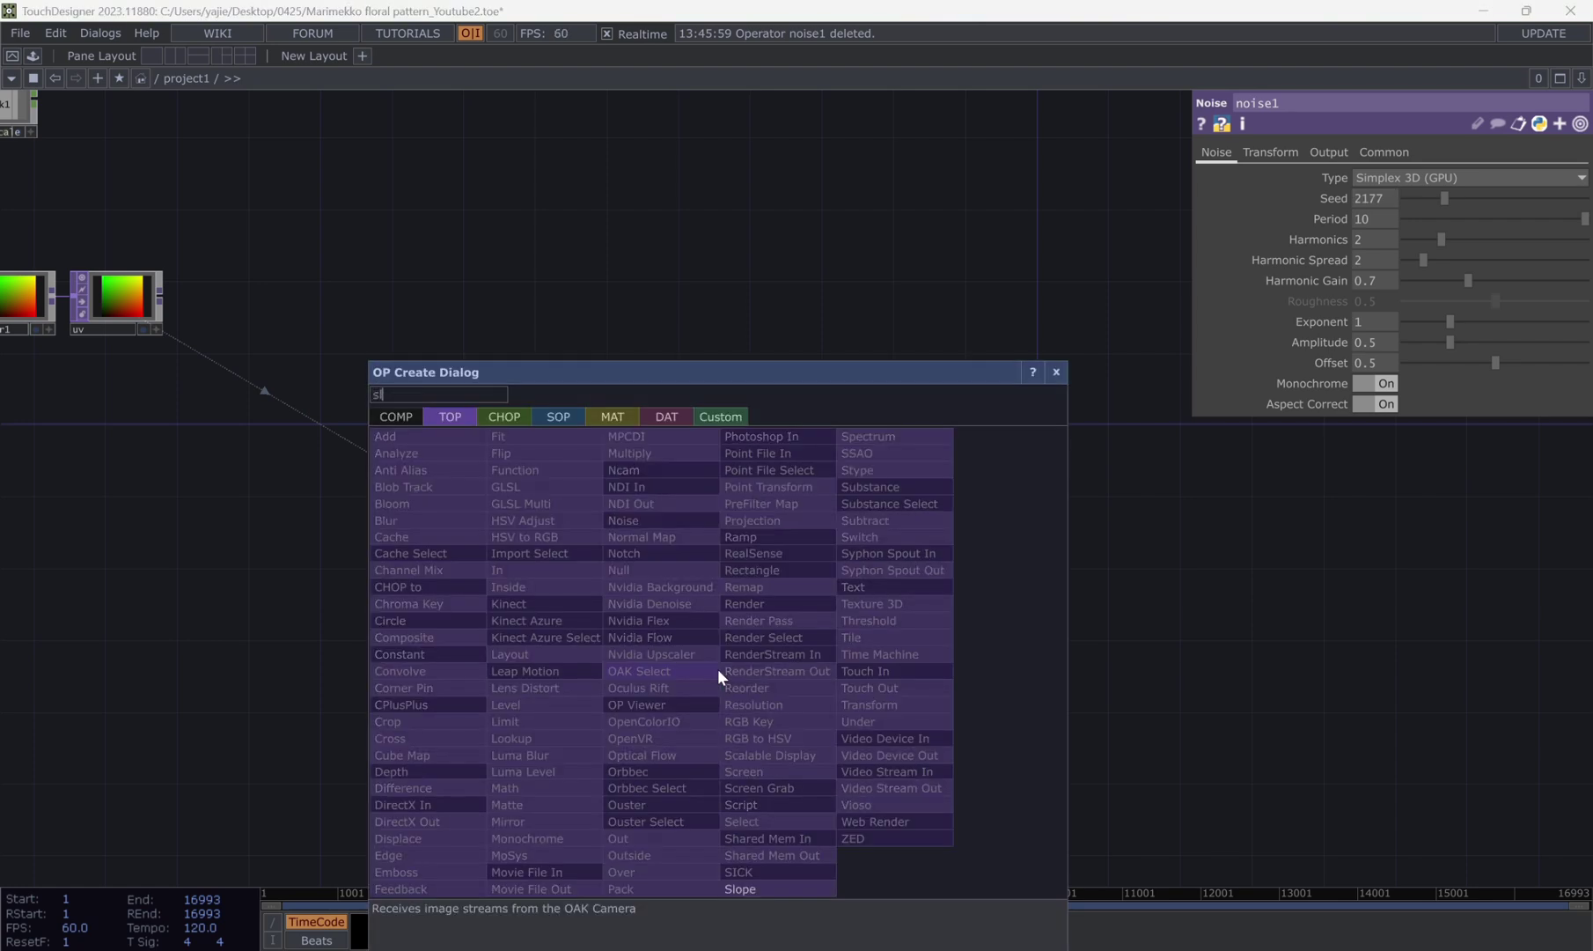
key("Return")
left_click(794, 674)
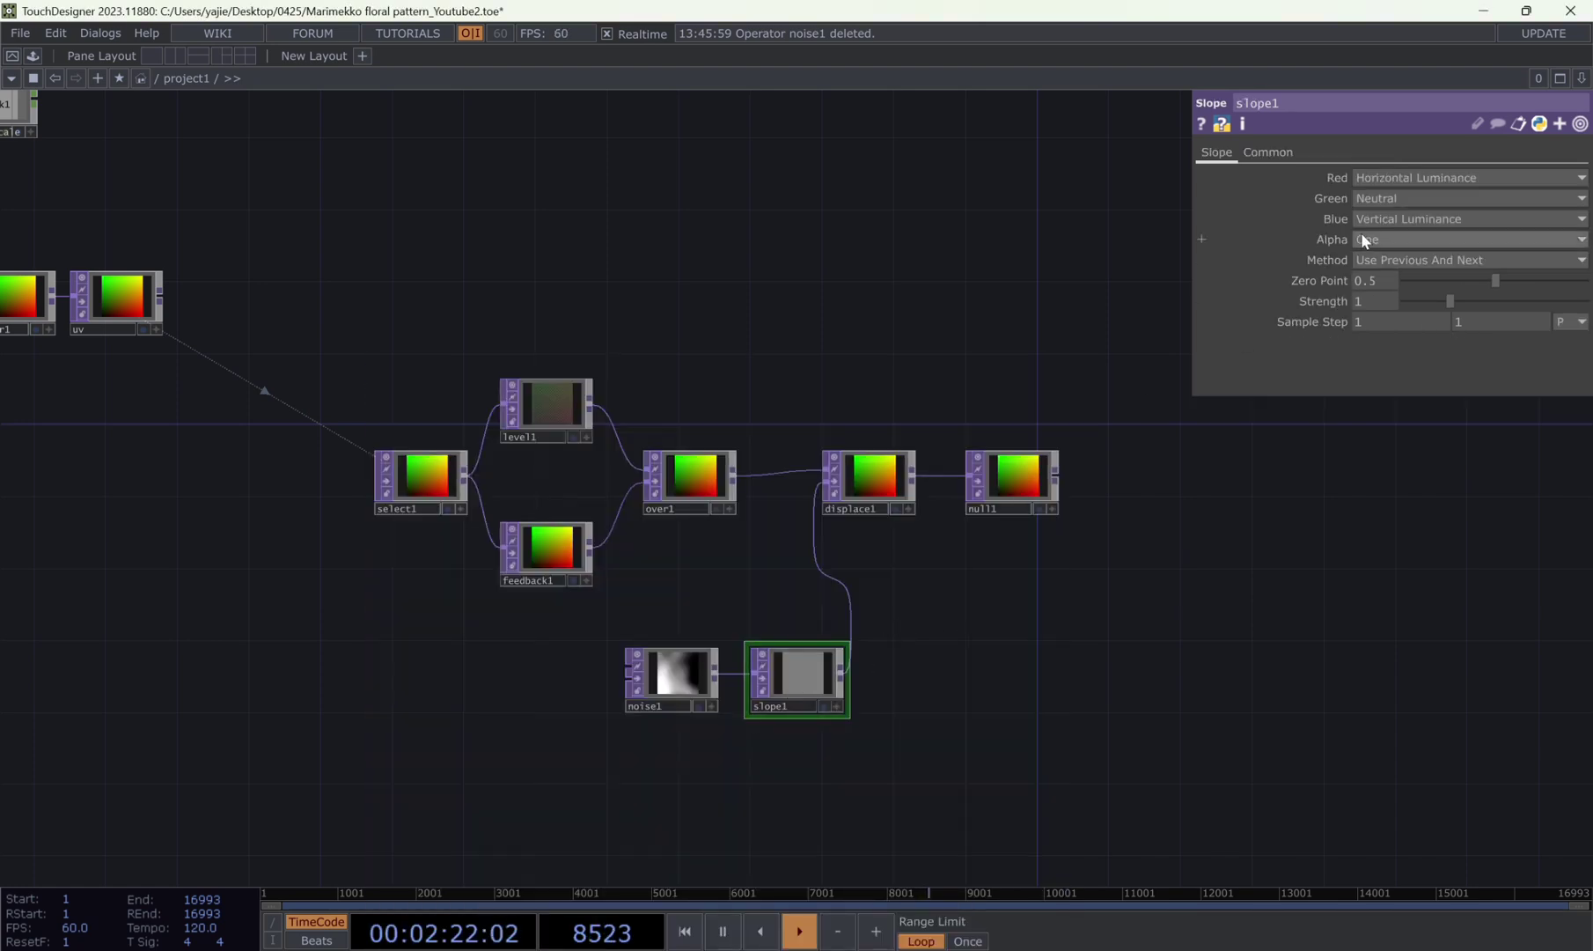
- Set slope1's green to Vertical Luminance, blue to Neutral and strength to 4, and lower its zero point
left_click(1392, 200)
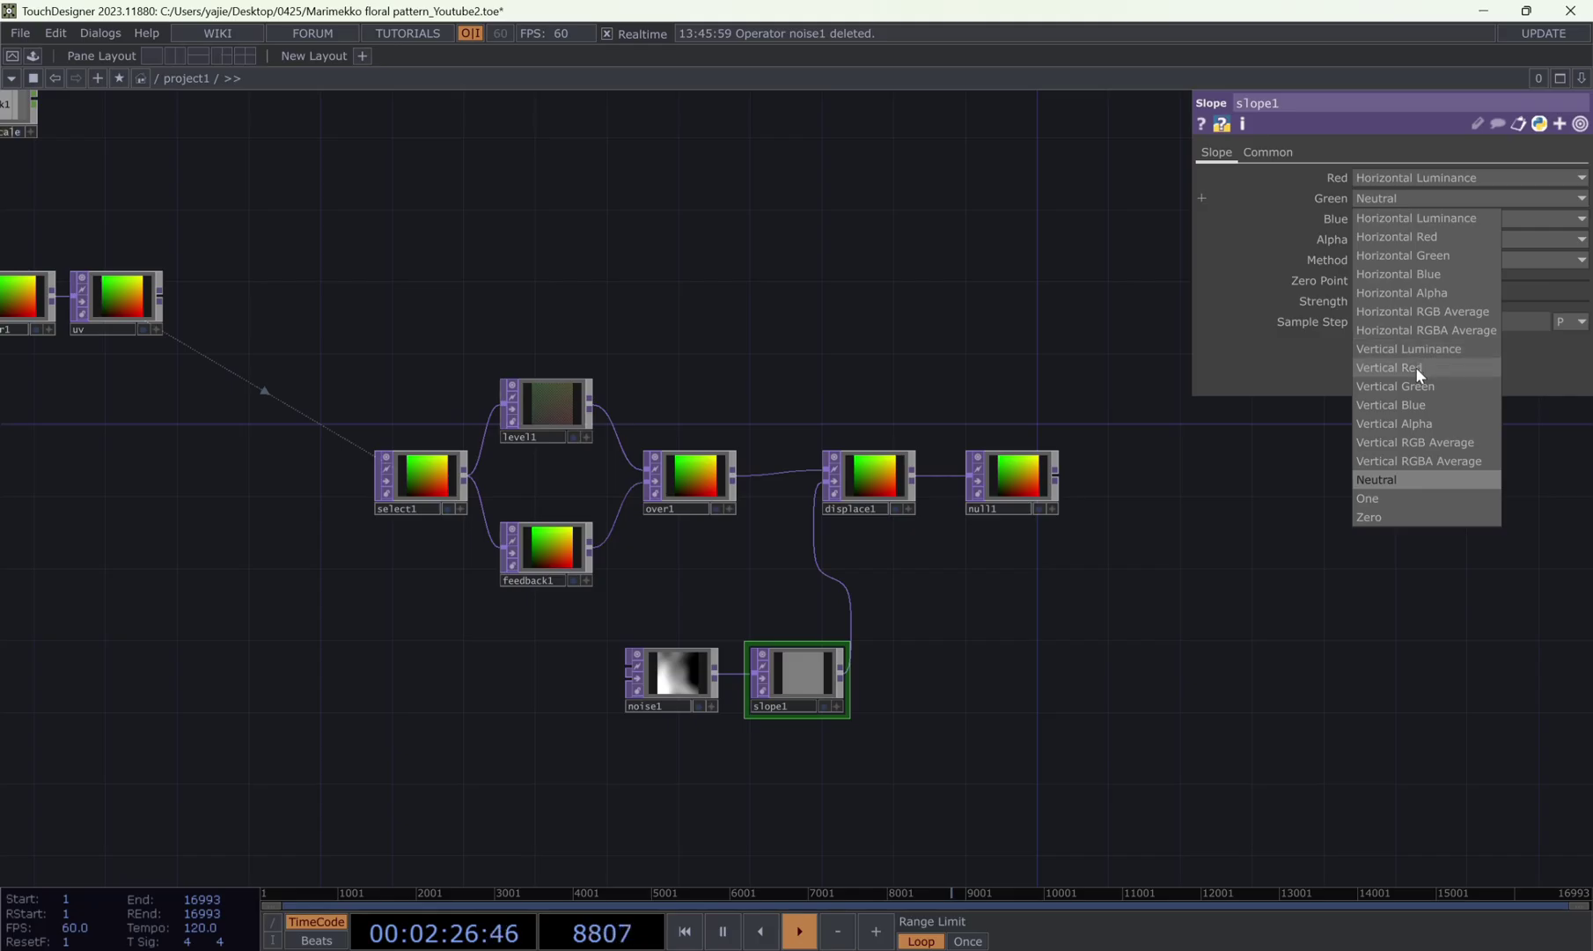
left_click(1408, 350)
left_click(1448, 218)
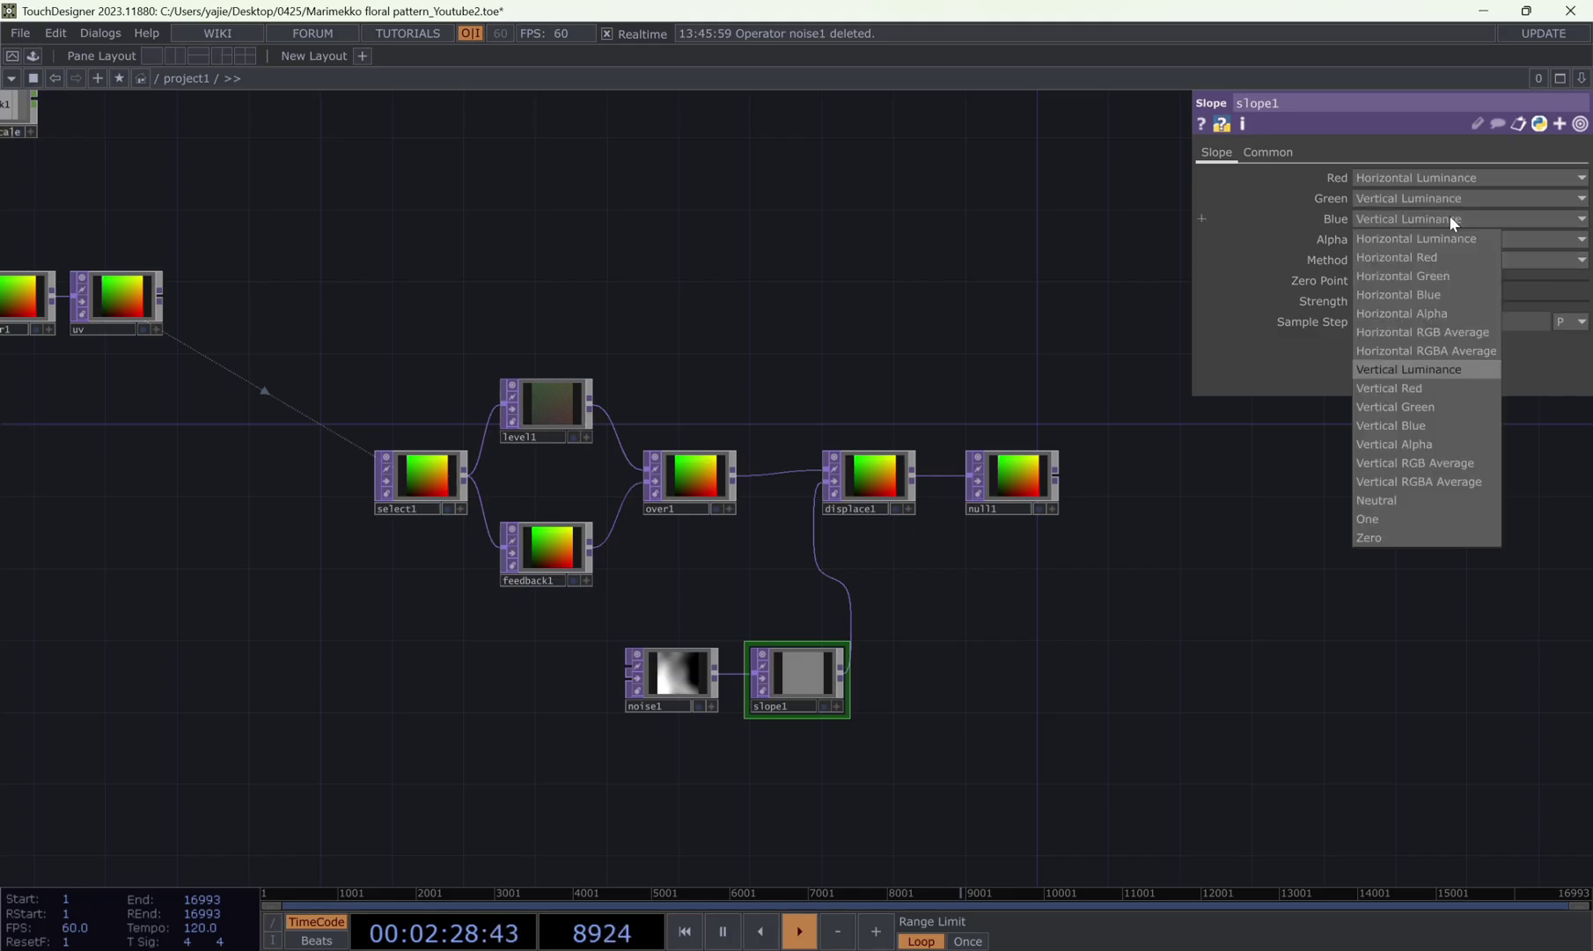
left_click(1401, 500)
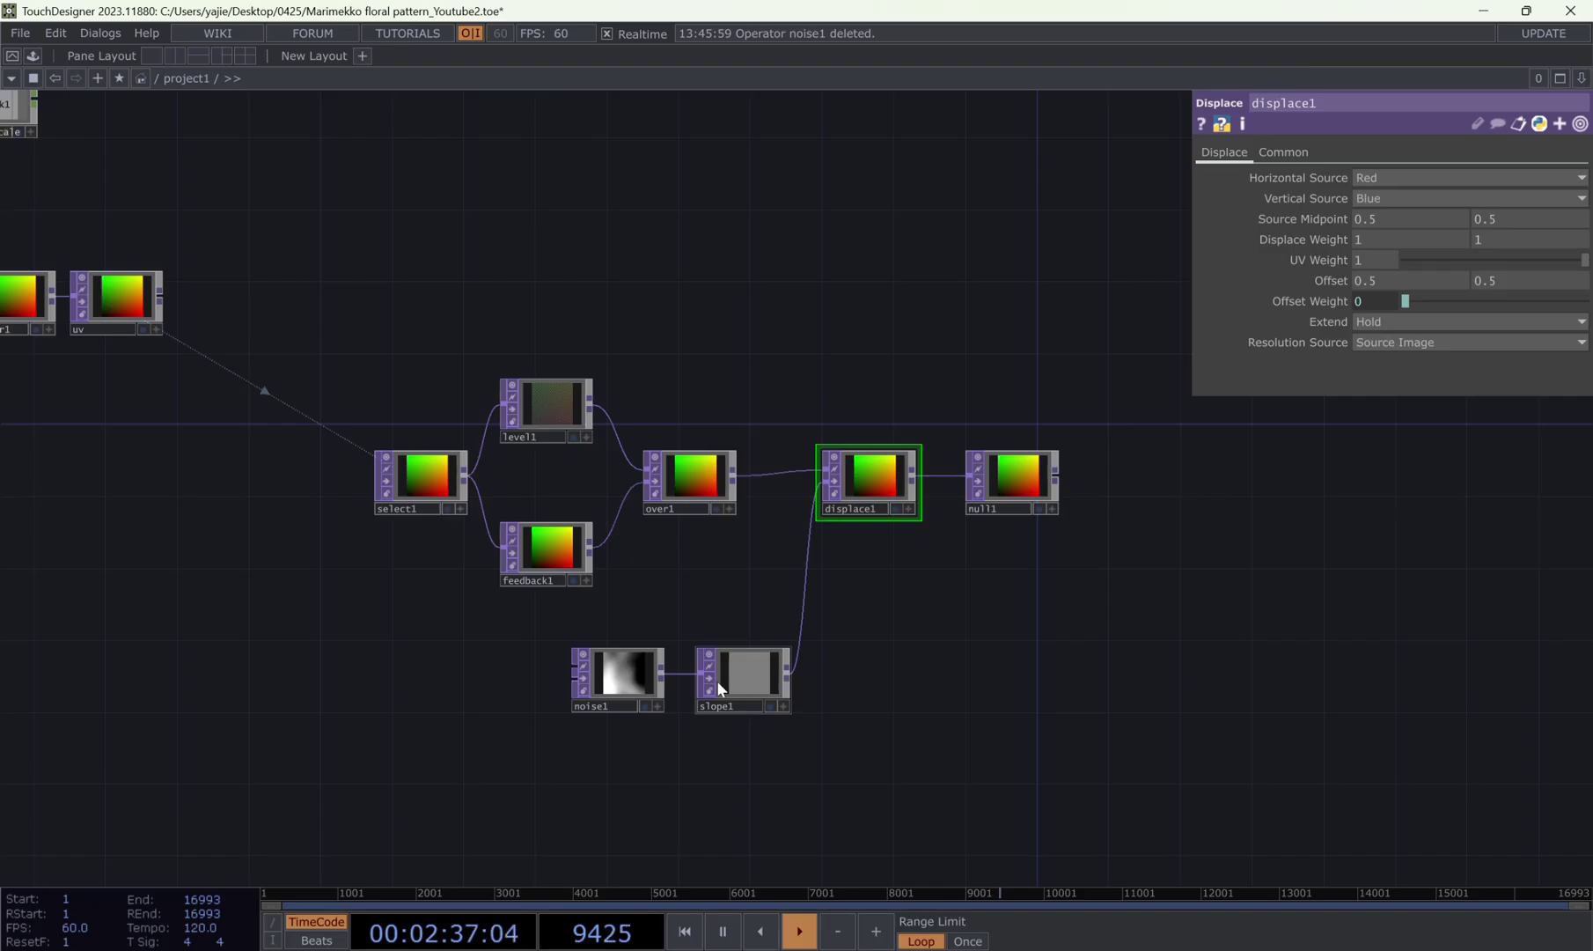
left_click(716, 680)
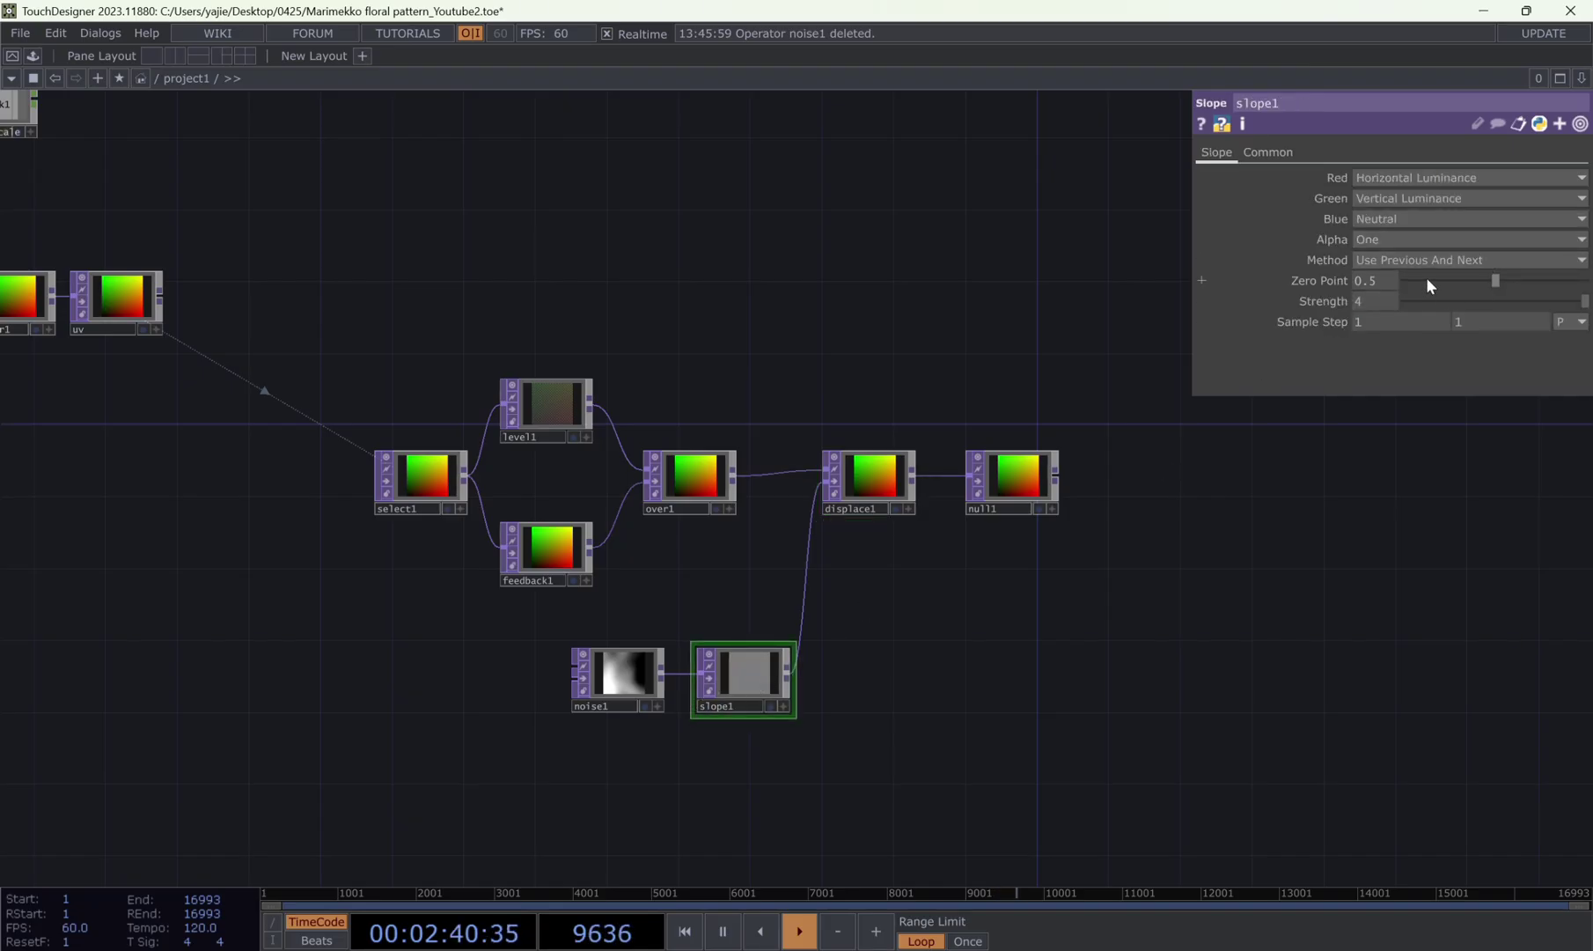
left_click_drag(1427, 280, 1082, 570)
- Set displace1's source midpoint to 0, 0
left_click(853, 493)
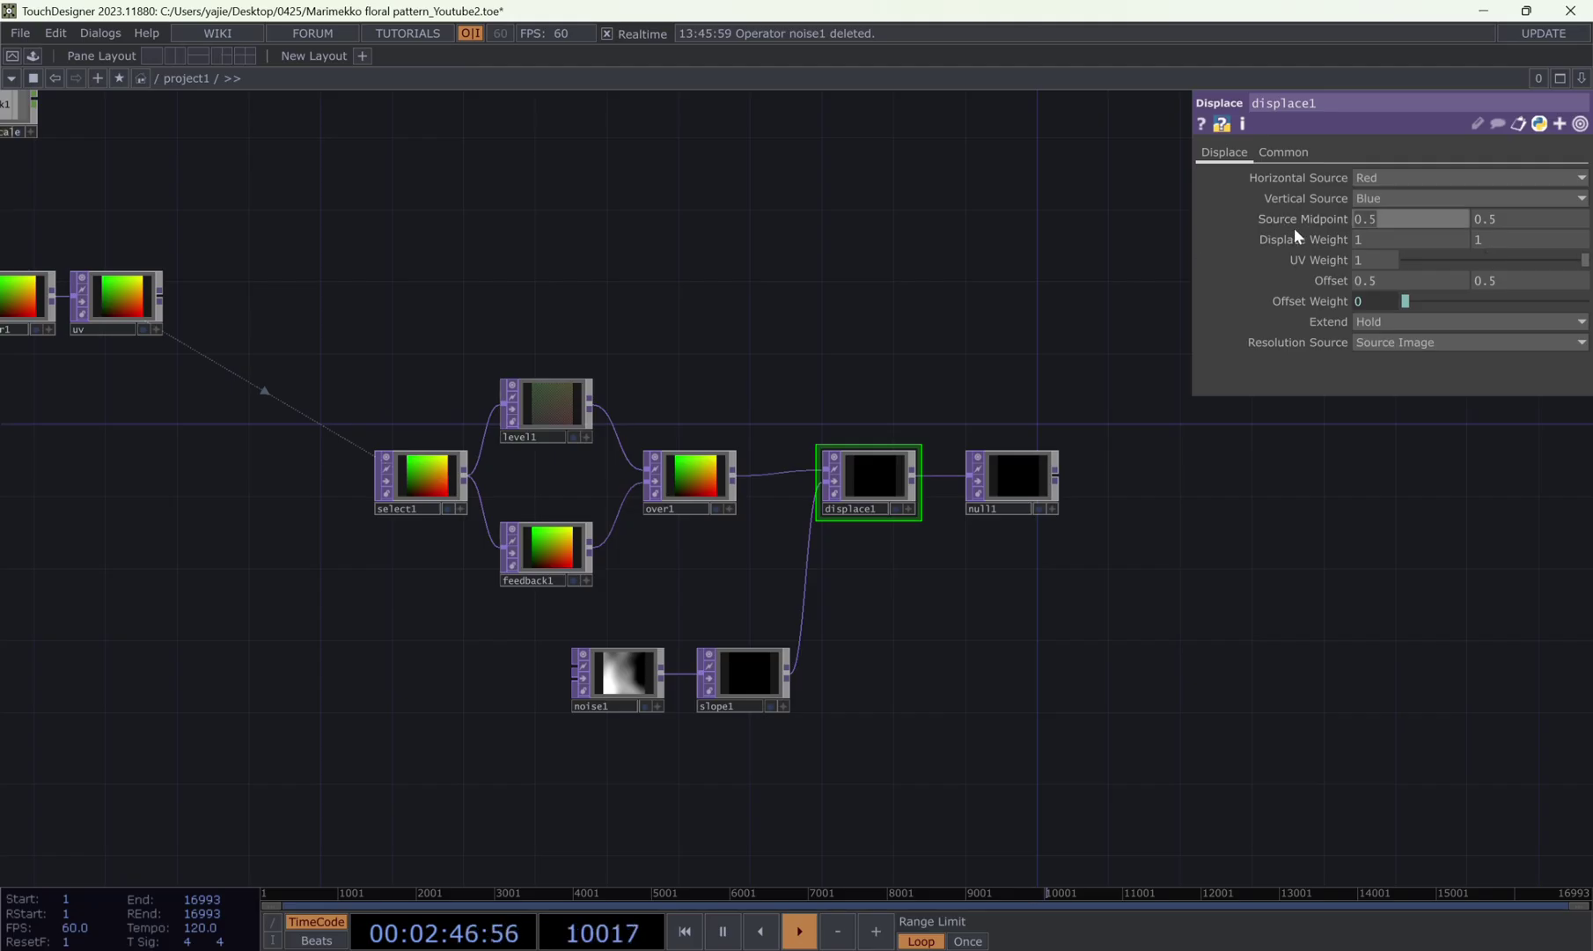
type("0")
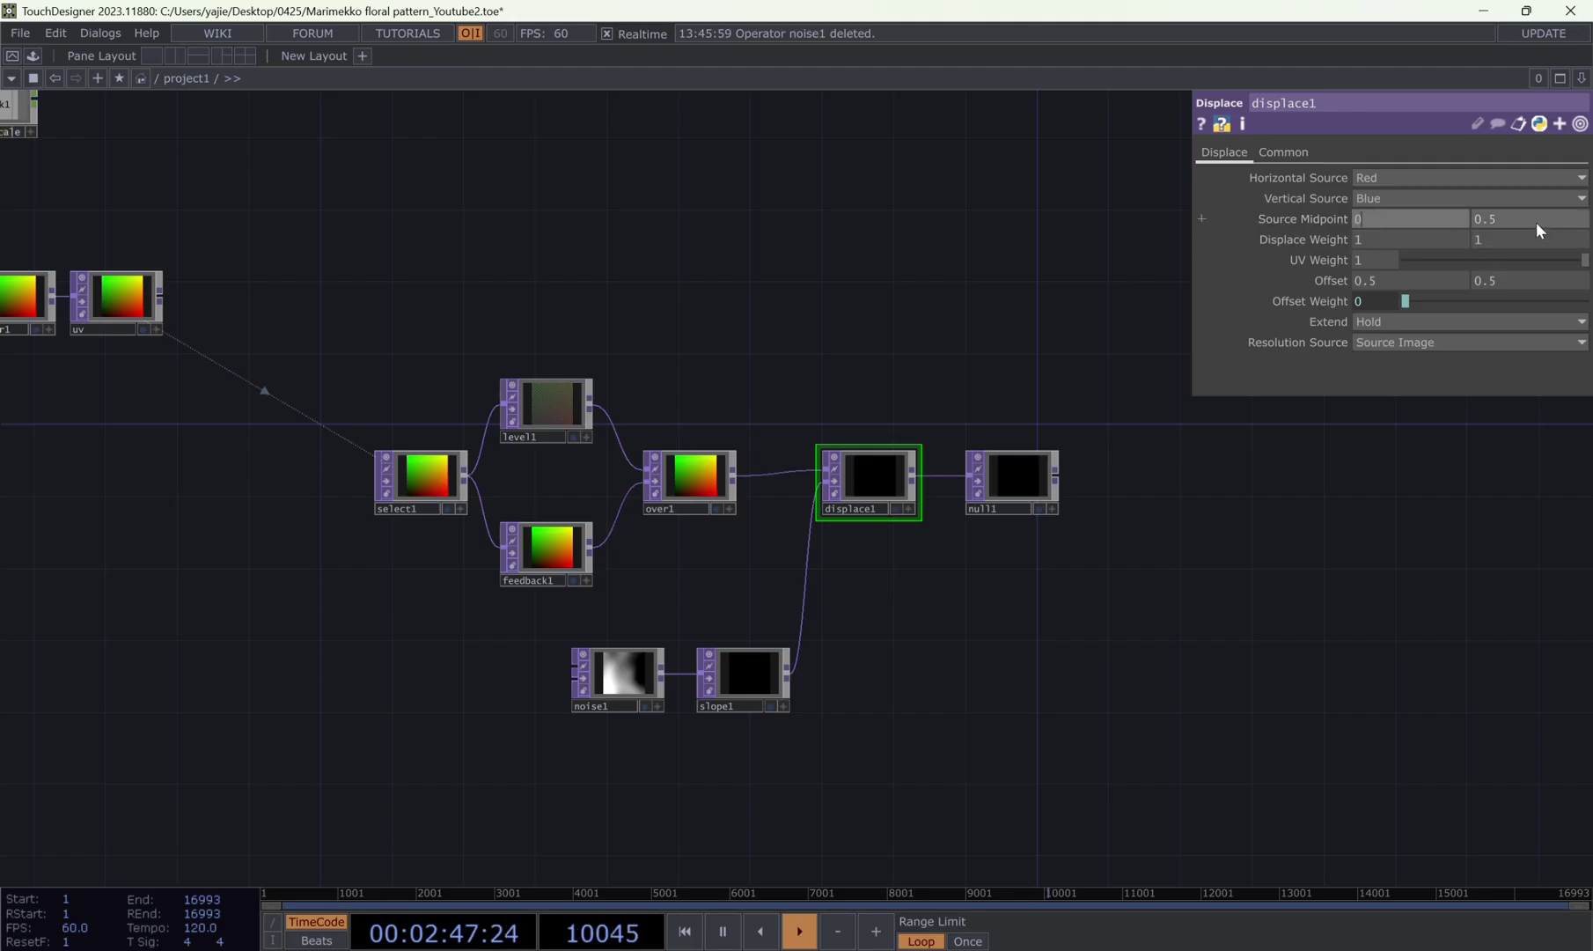
left_click(1535, 220)
type("0")
key("Return")
- Animate noise1 by setting its Z translate to the expression absTime.seconds/10
left_click_drag(1057, 621, 1047, 558)
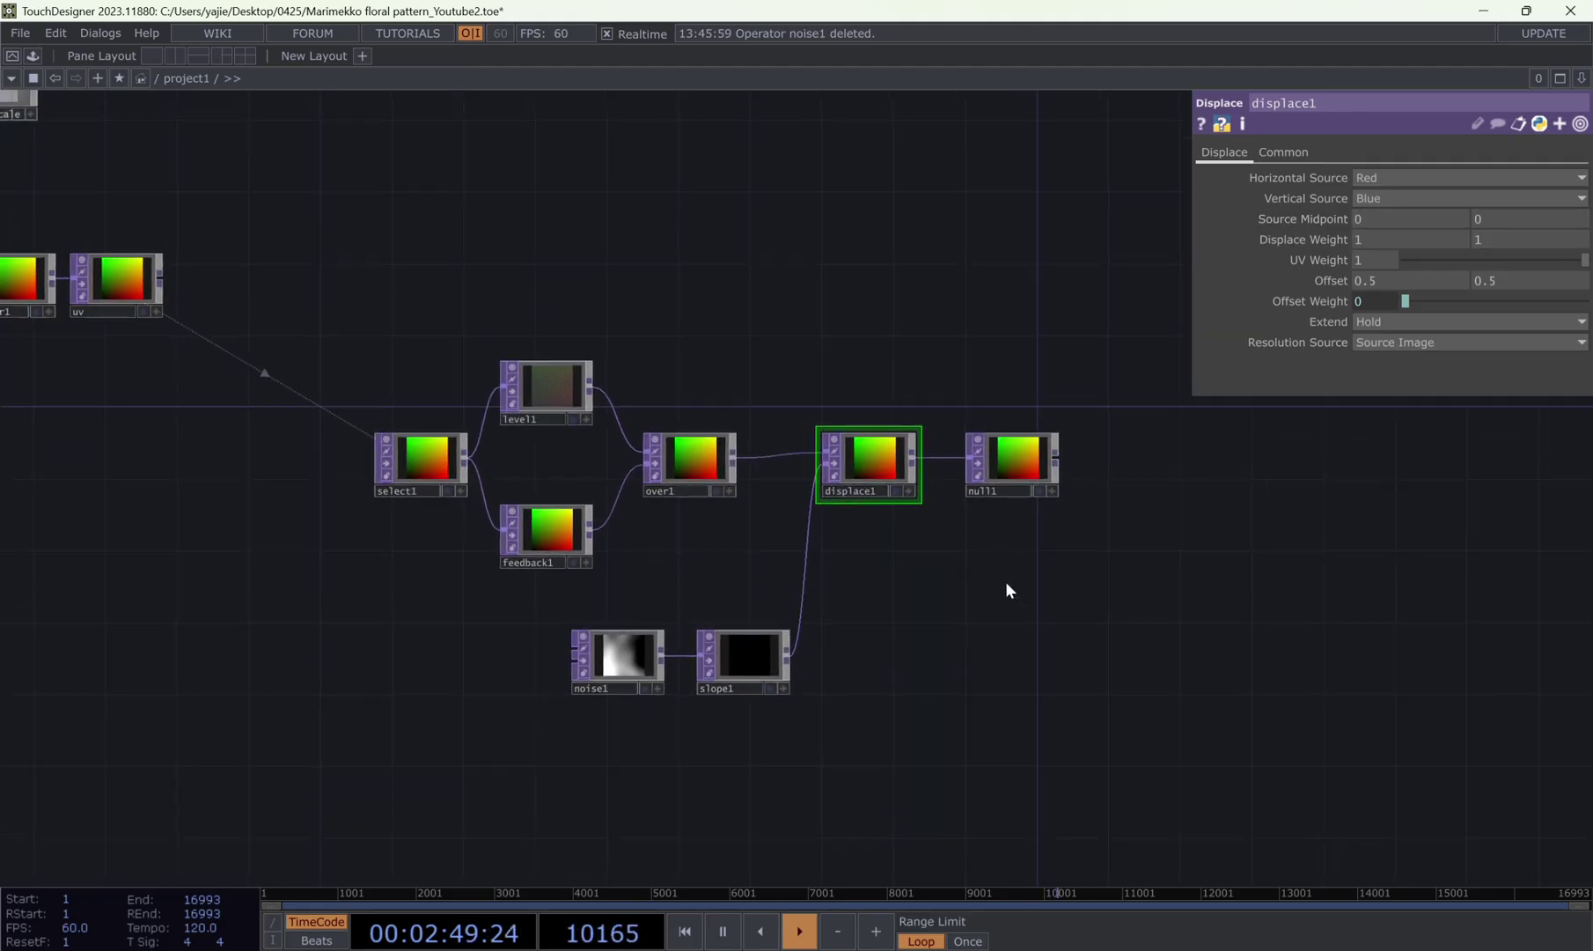
scroll(582, 503, "up", 3)
left_click(620, 658)
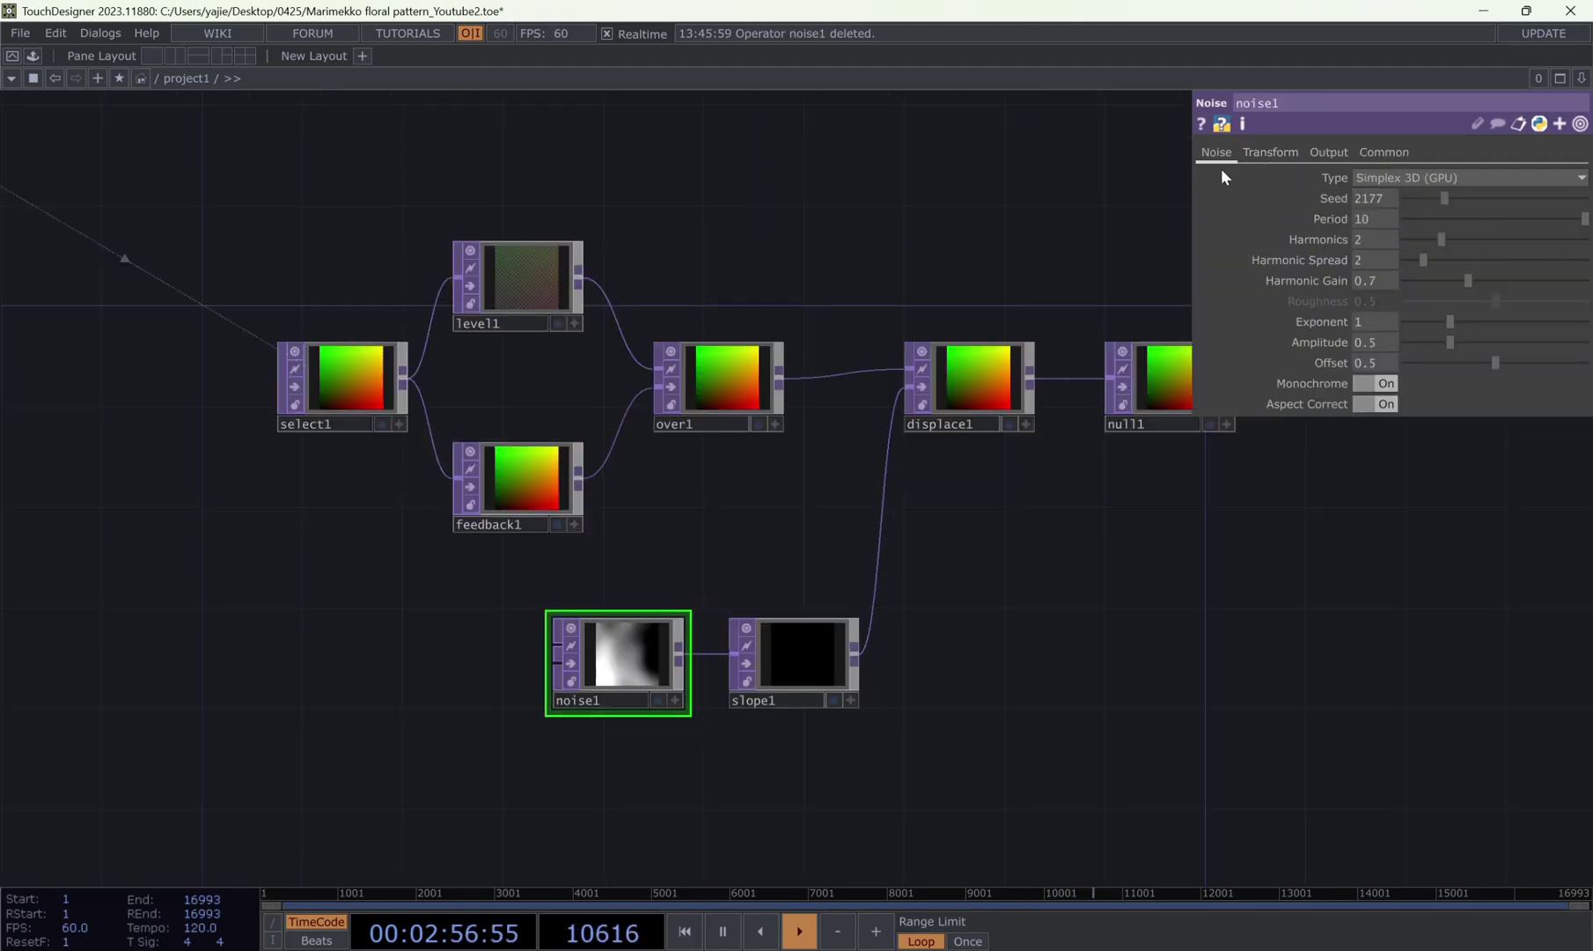
left_click(1263, 152)
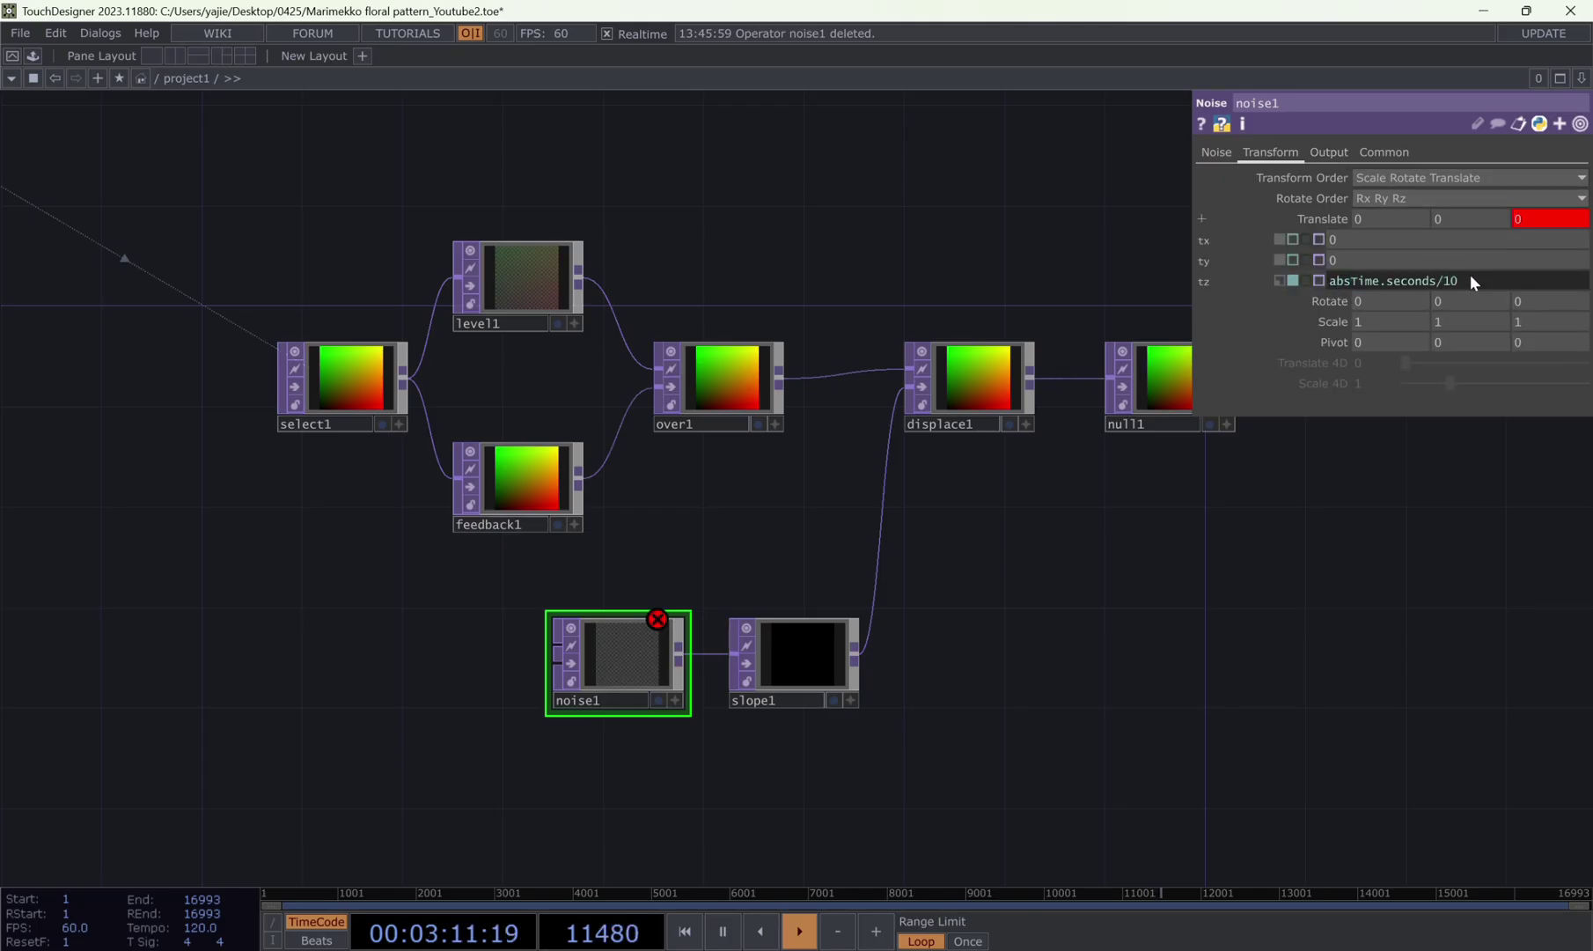
key("Return")
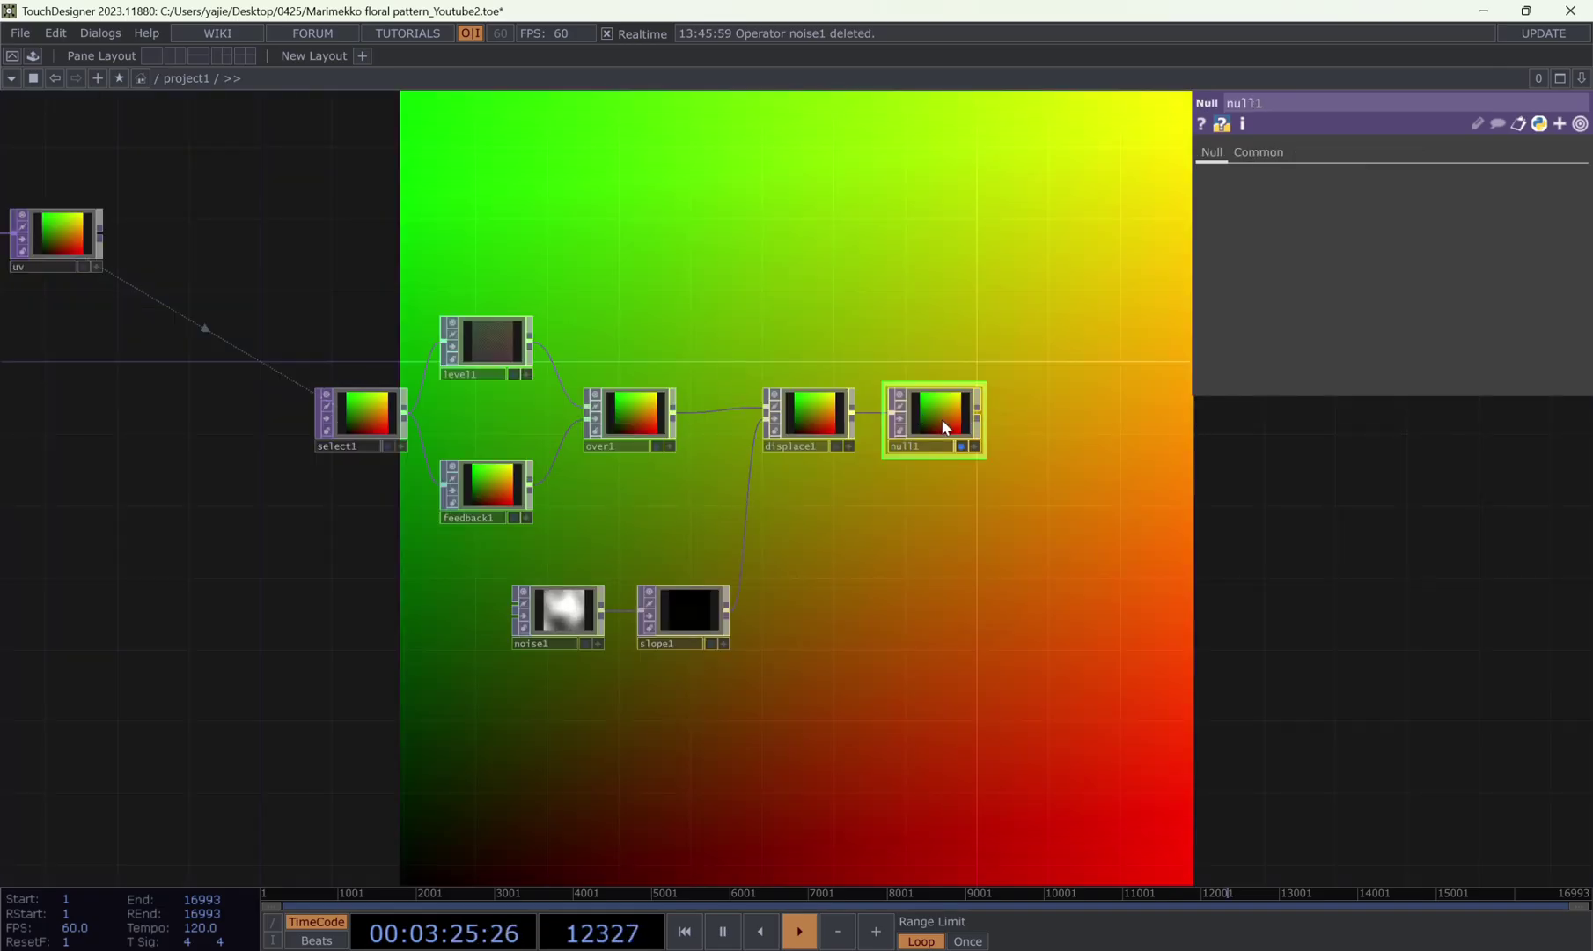
- Set null1 as the target TOP of feedback1
left_click(896, 428)
left_click_drag(896, 428, 838, 425)
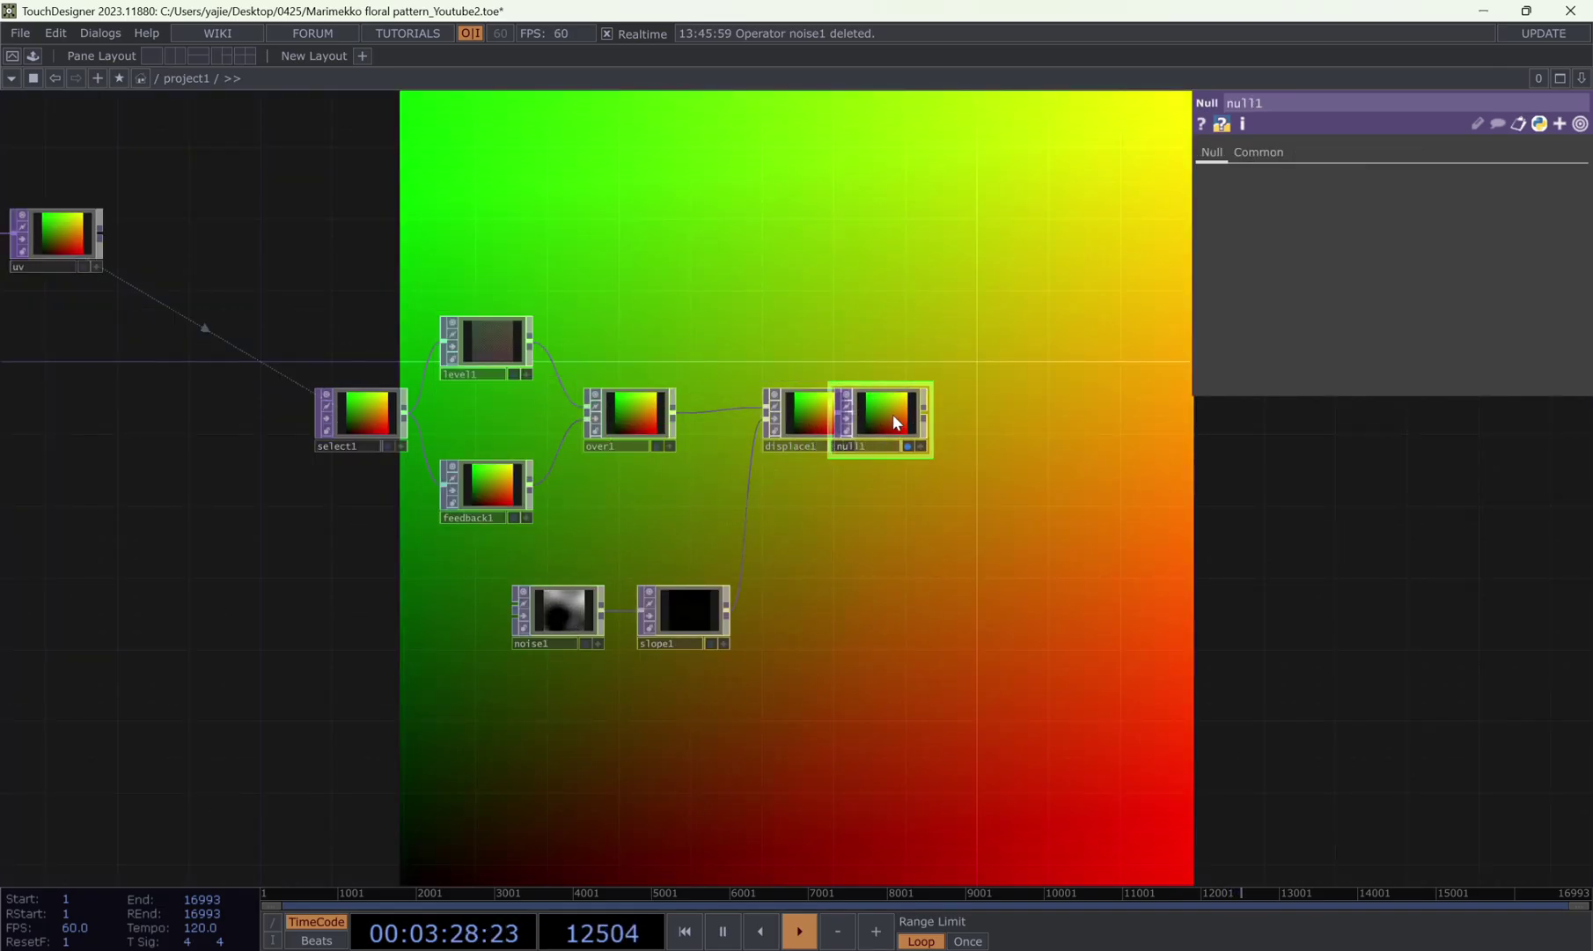
left_click_drag(922, 429, 484, 531)
left_click_drag(881, 619, 820, 648)
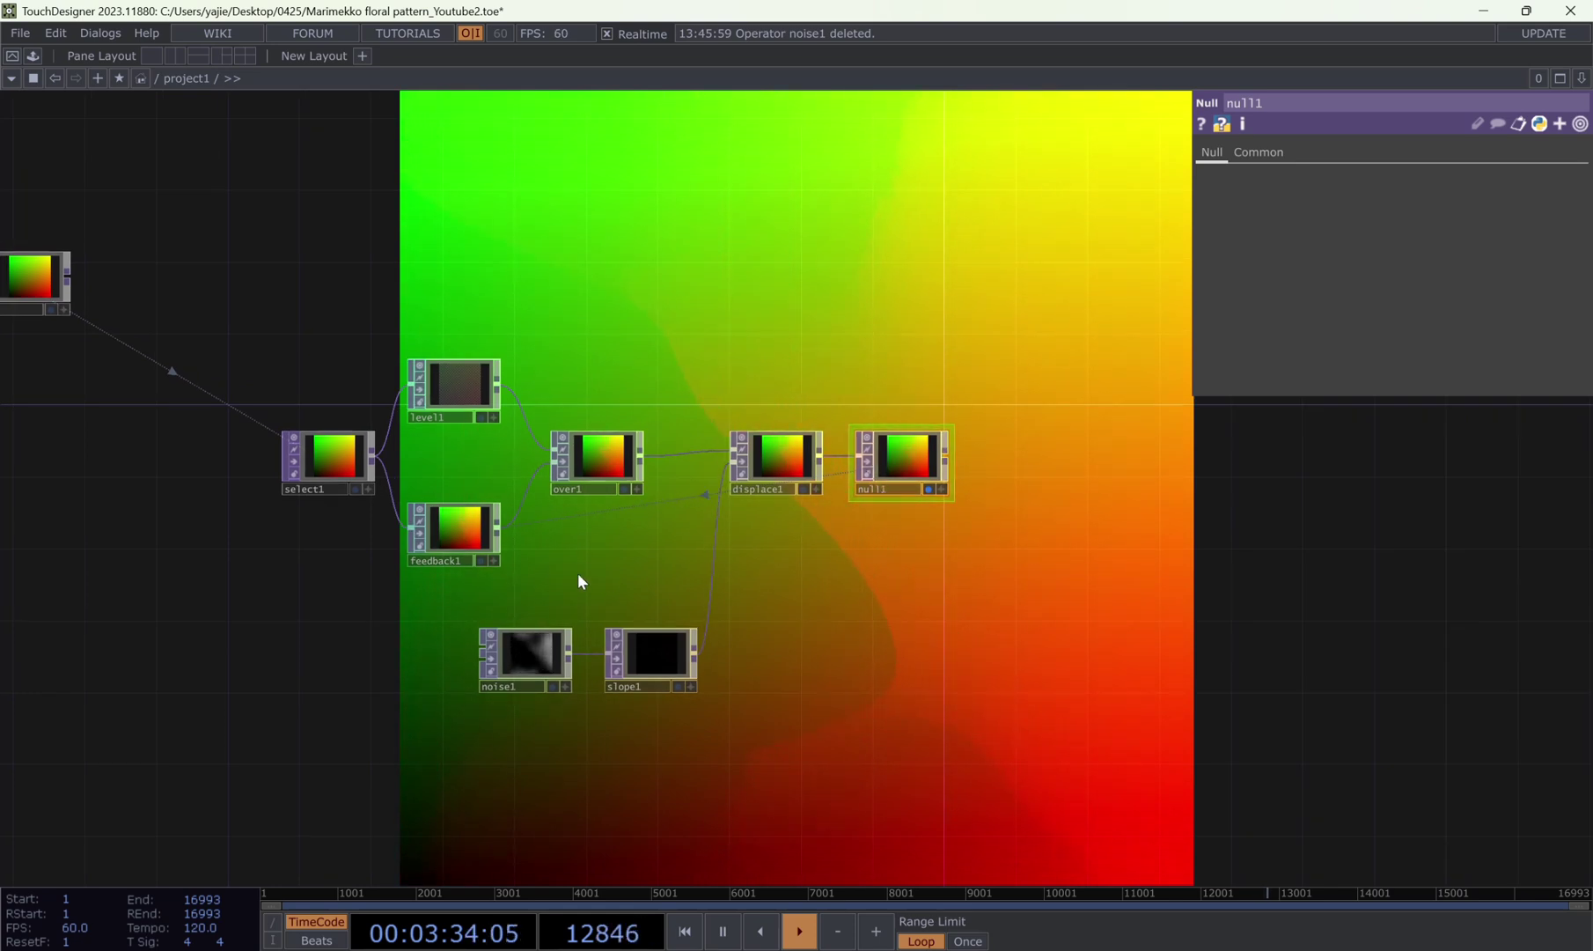
mouse_move(584, 585)
left_mouse_down()
mouse_move(604, 570)
mouse_move(587, 586)
left_mouse_up()
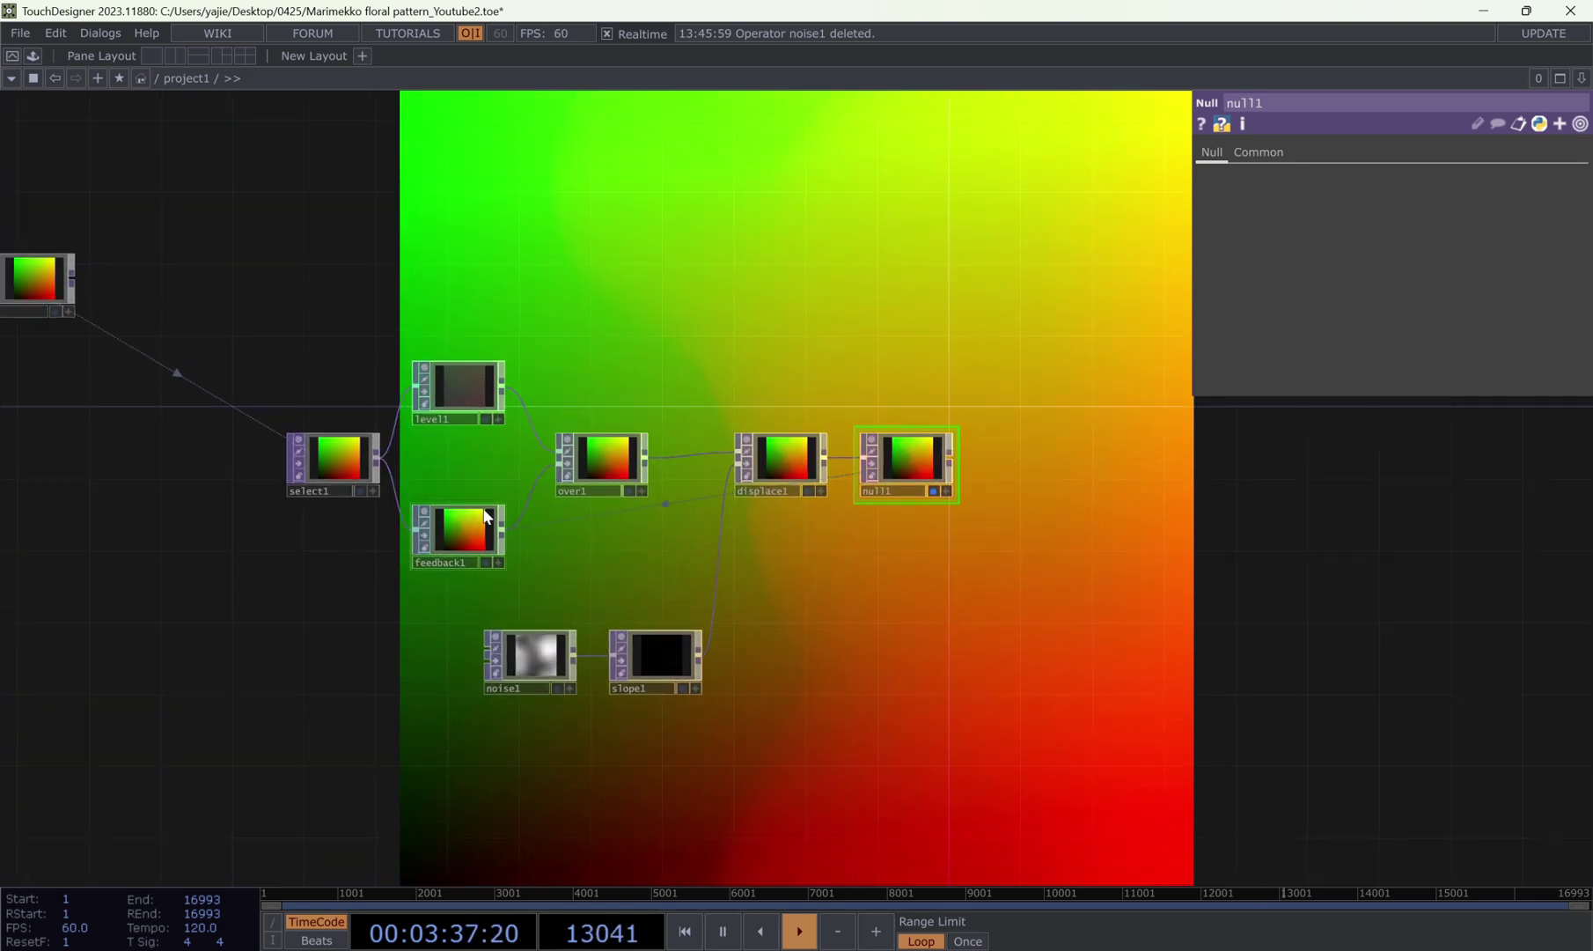
- Tidy the feedback loop by repositioning feedback1 and over1 and lining null1 up with displace1
left_click_drag(899, 470, 899, 487)
left_click_drag(899, 487, 918, 560)
left_click_drag(425, 513, 426, 530)
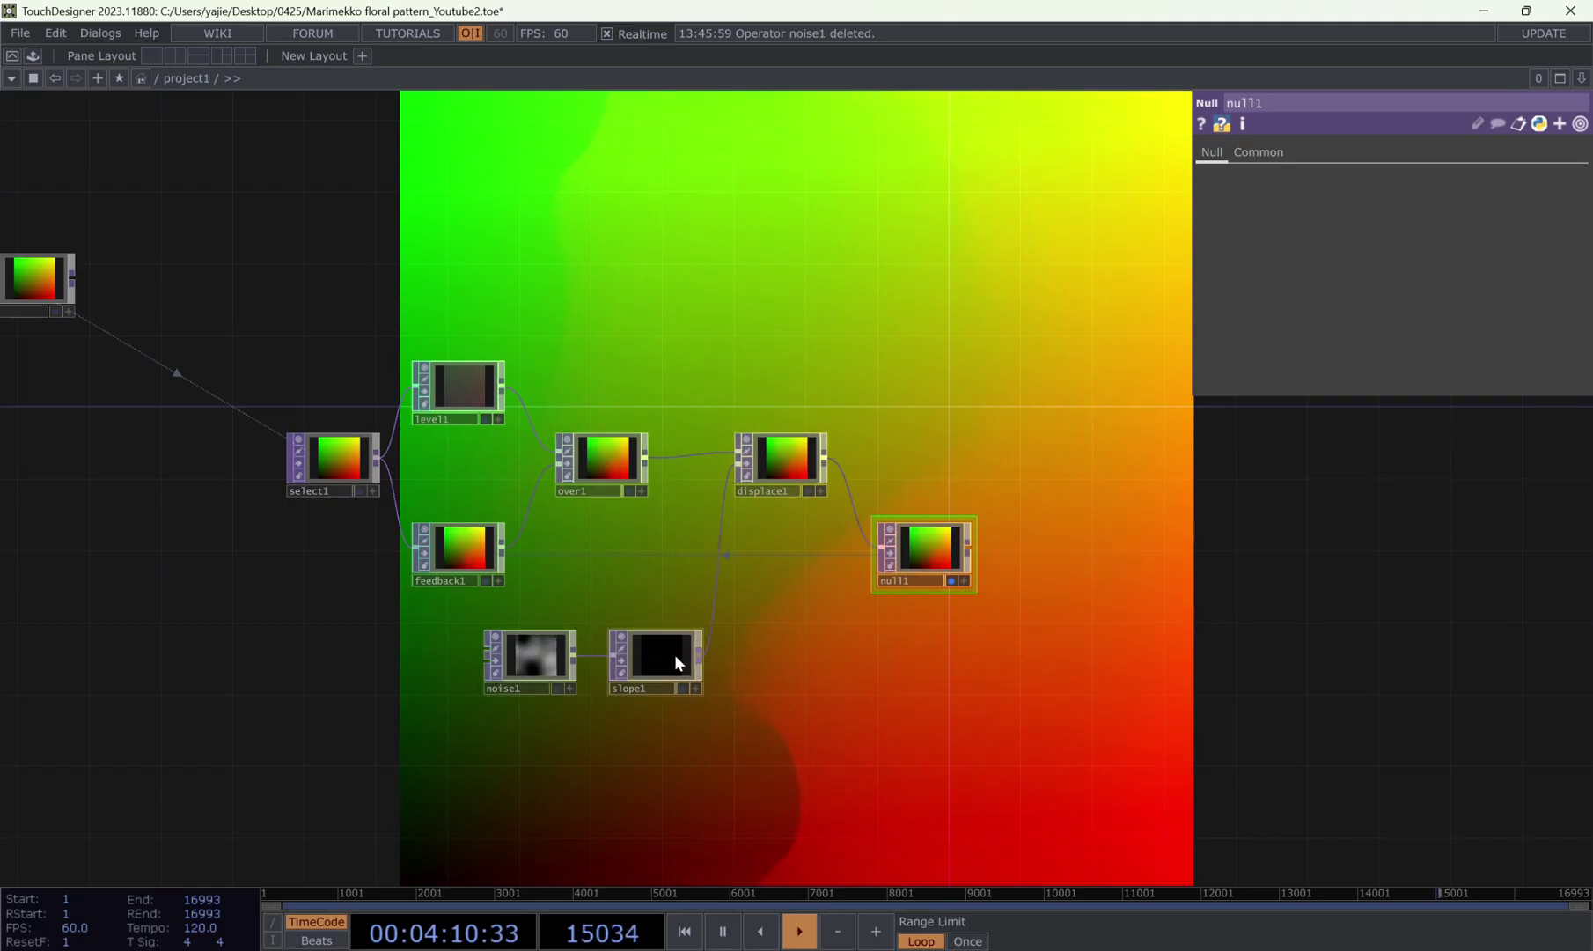
left_click(958, 535)
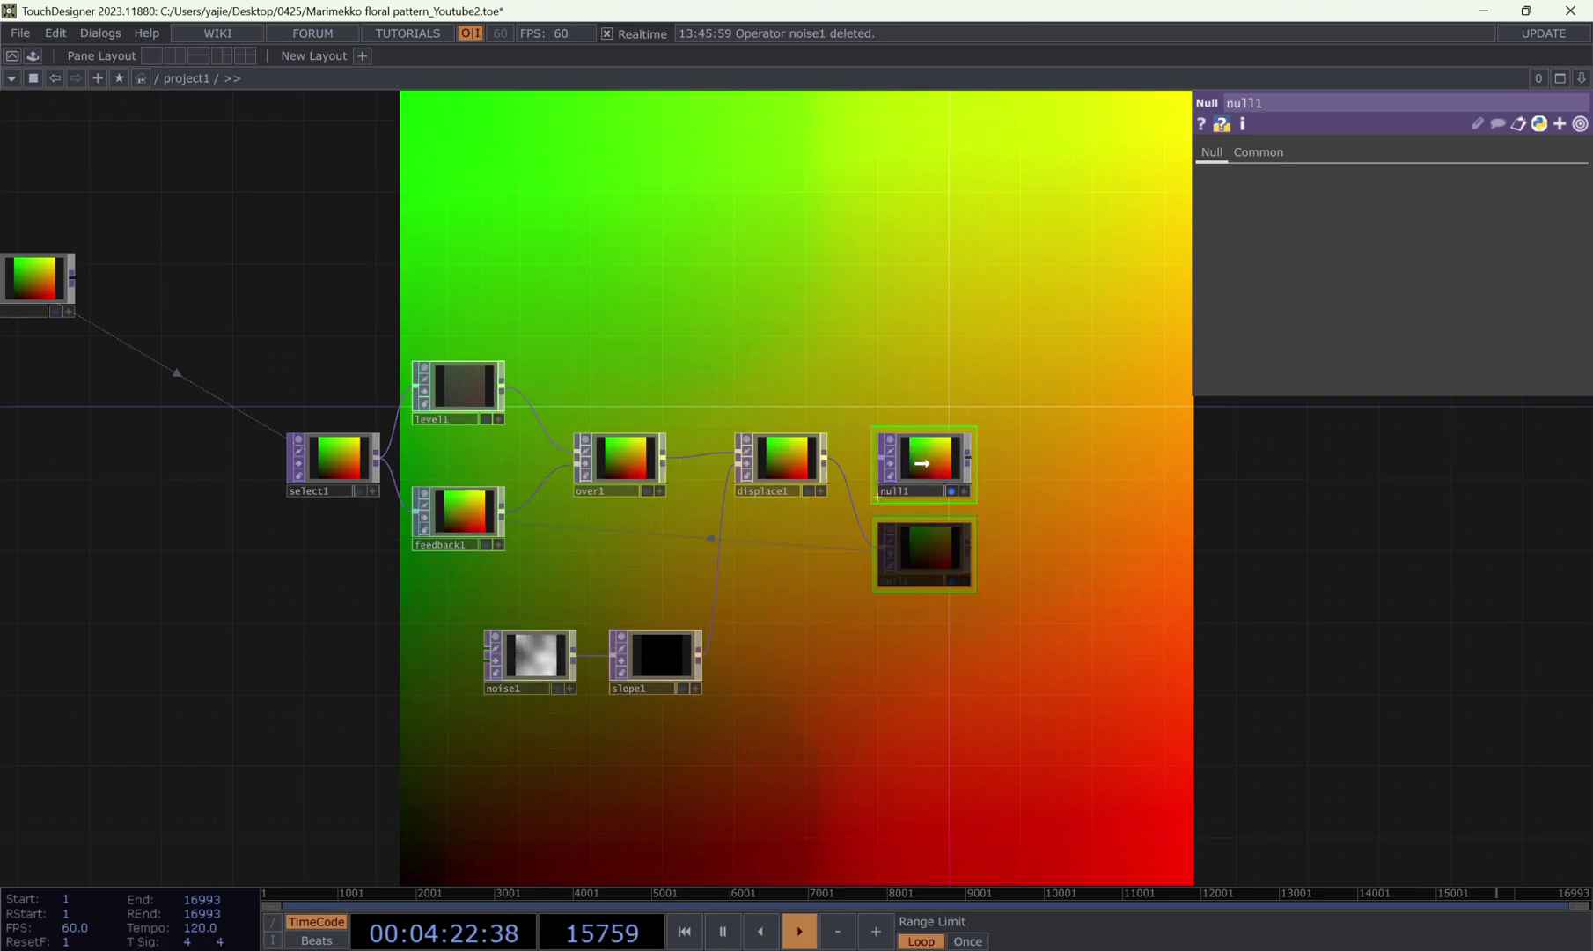
left_click_drag(923, 463, 923, 463)
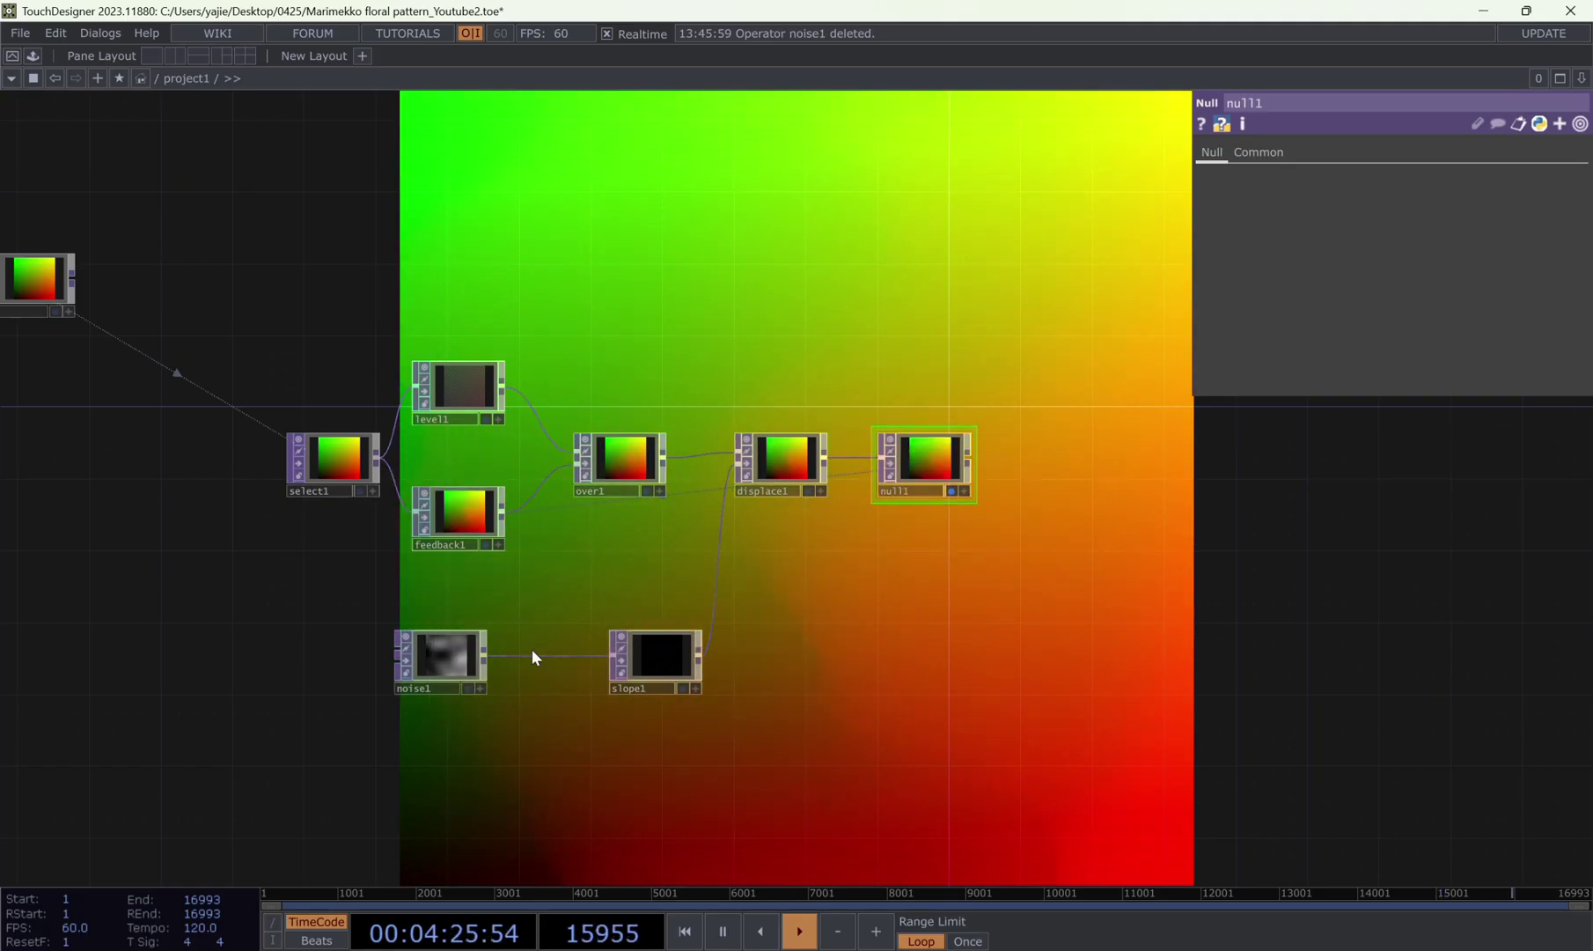
- Insert a Blur TOP with filter size 14 between noise1 and slope1
right_click(531, 650)
left_click(519, 656)
right_click(519, 656)
type("b")
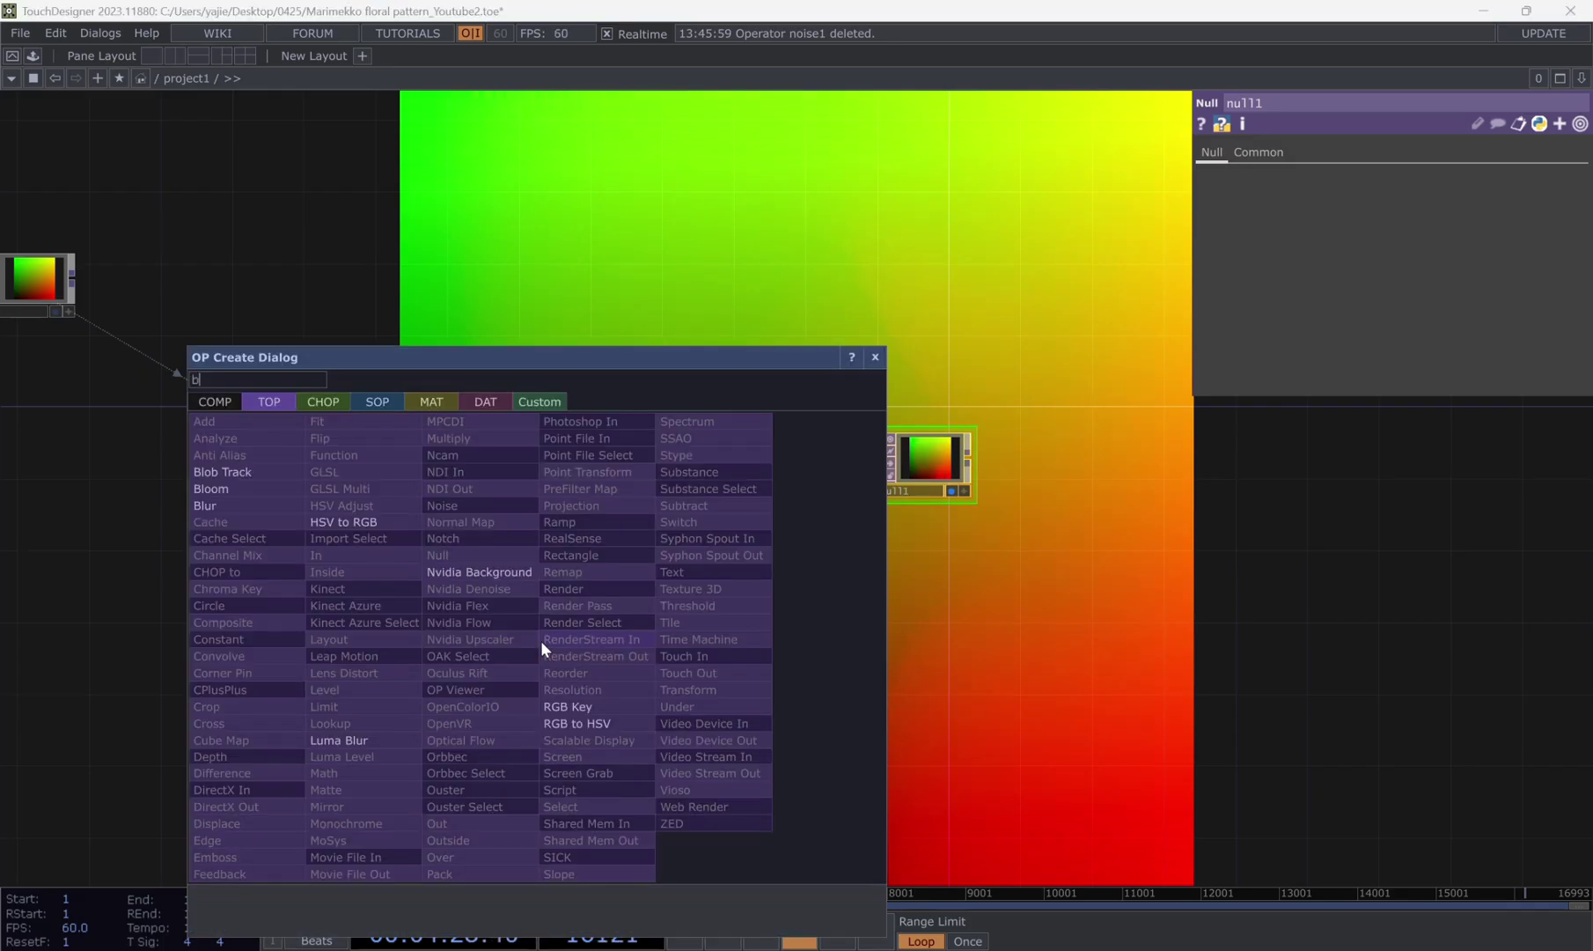
type("lur")
key("Return")
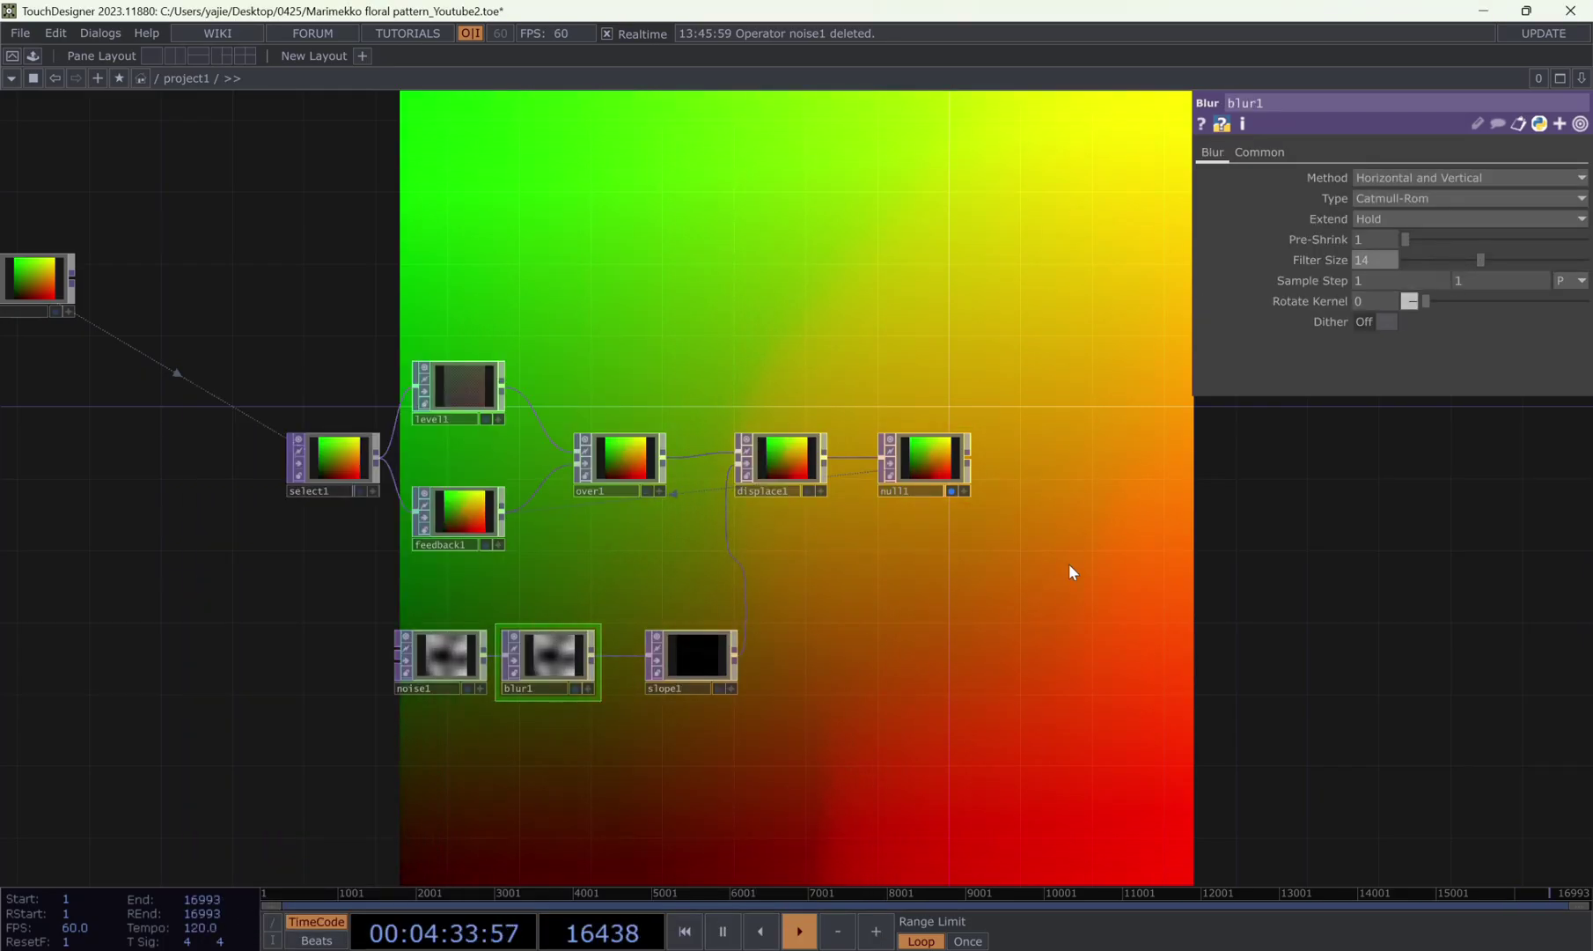
- Link noise1's resolution to the res channel of constant1 and set its pixel format to 32-bit float (Mono)
left_click_drag(962, 645, 1207, 643)
left_click(404, 663)
scroll(915, 648, "down", 3)
scroll(914, 552, "down", 3)
scroll(522, 552, "down", 2)
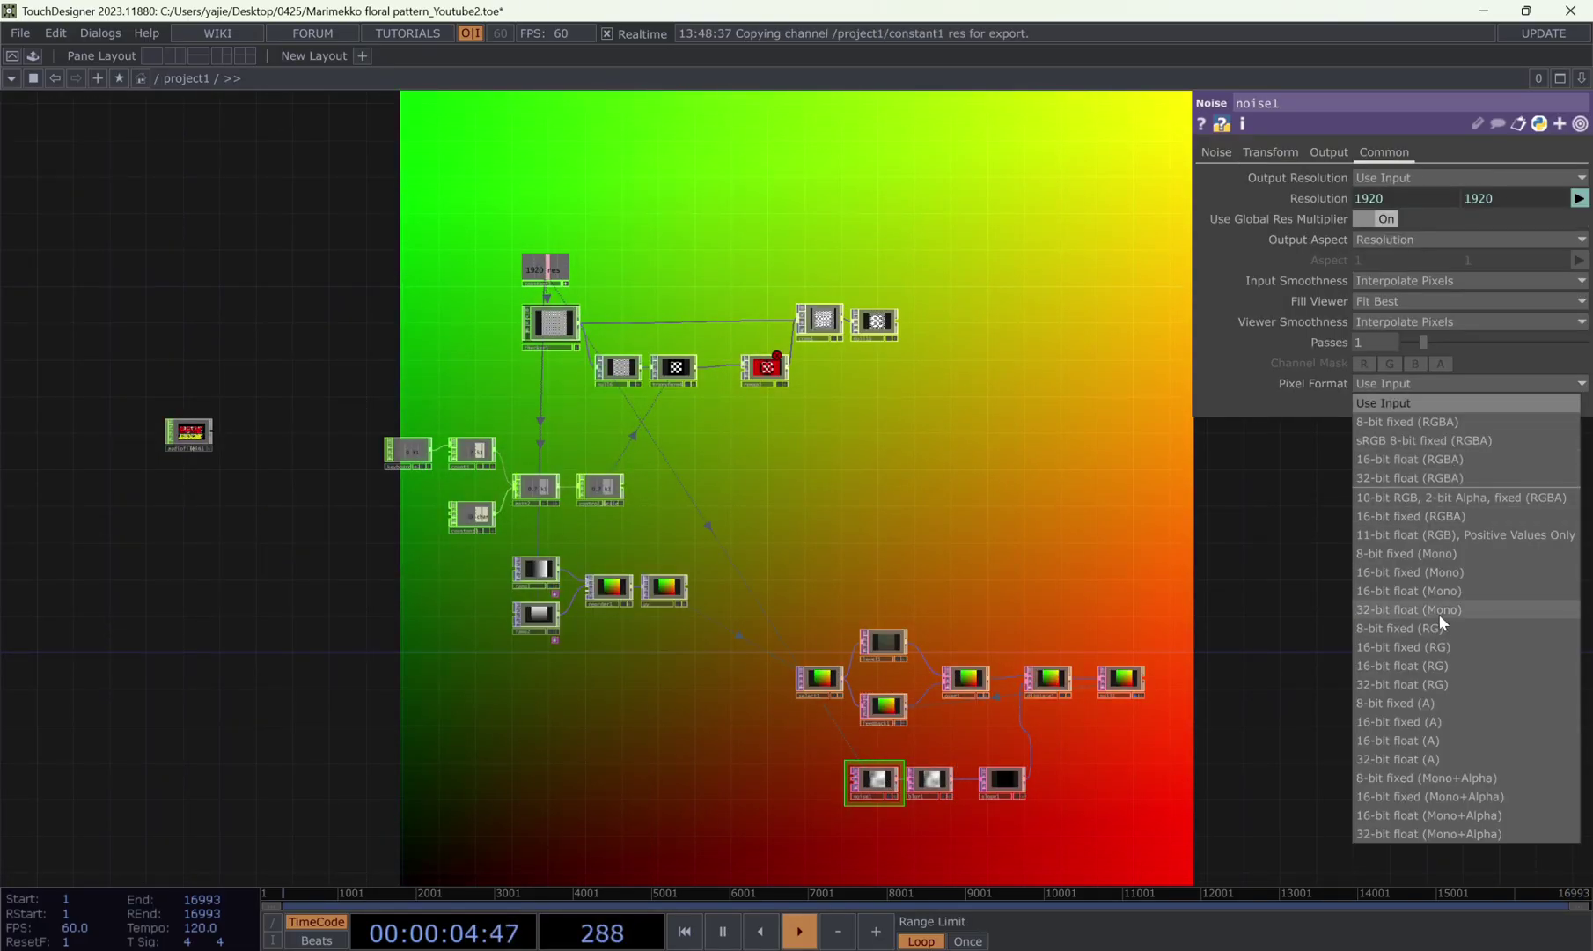
left_click(1439, 609)
- Connect null1's output to the second input of remap1
scroll(1056, 656, "up", 3)
scroll(970, 631, "down", 2)
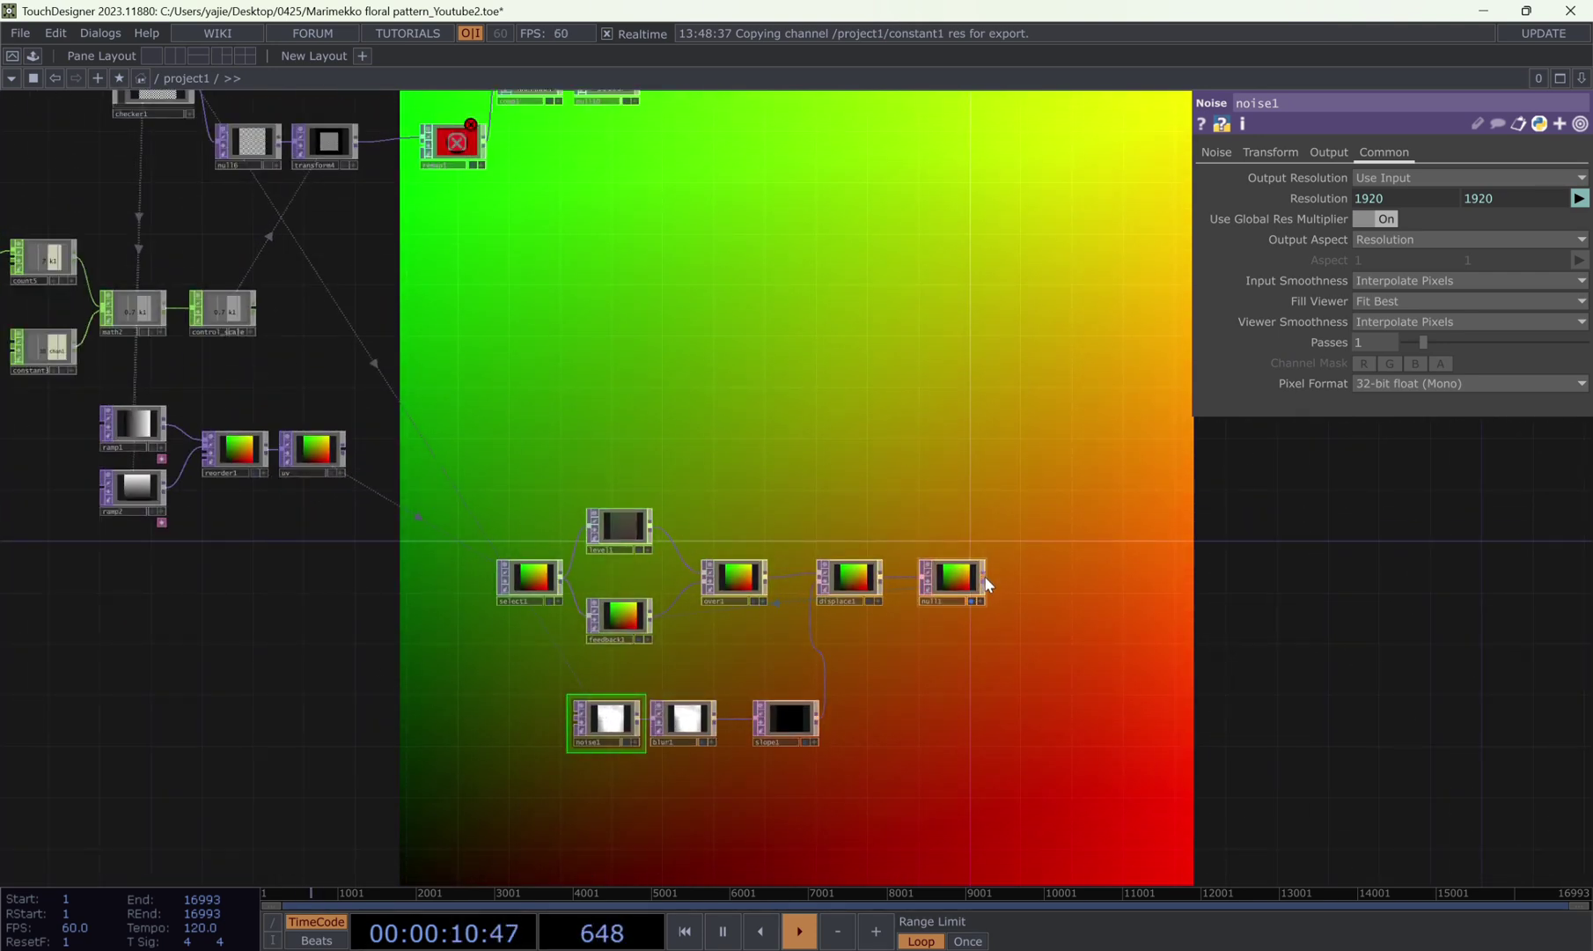
left_click_drag(803, 418, 425, 150)
left_click_drag(689, 245, 696, 380)
scroll(557, 277, "up", 1)
left_click_drag(557, 277, 625, 356)
scroll(622, 387, "up", 2)
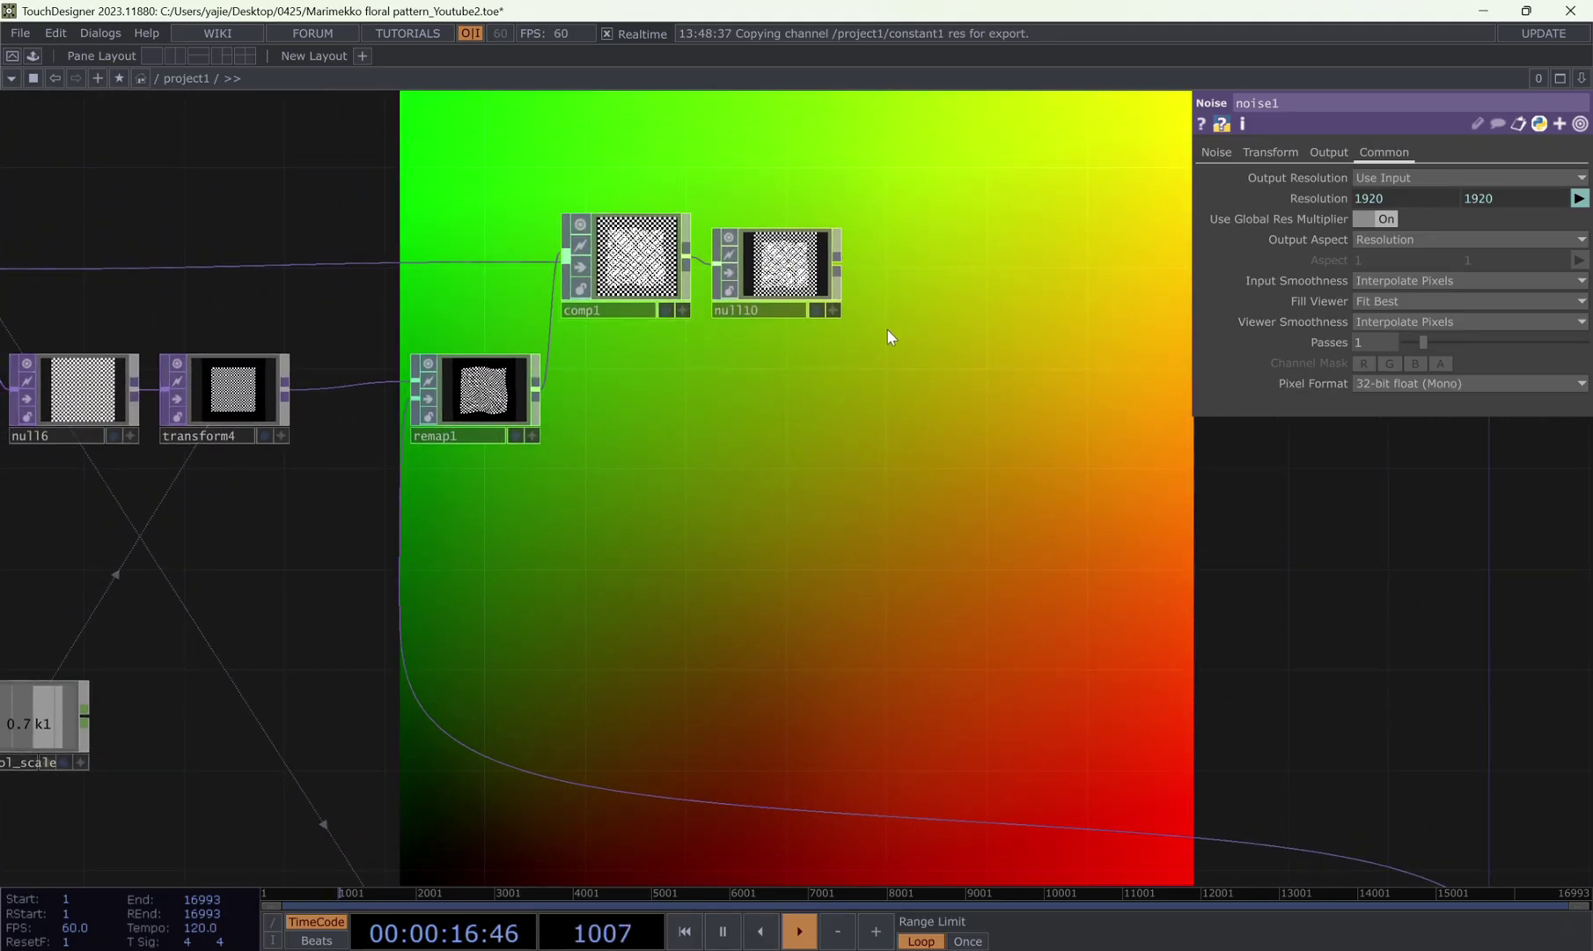
- Display null10 in the network background and hide the parameter window
left_click(816, 309)
left_click_drag(961, 401, 822, 353)
key("p")
scroll(858, 478, "down", 2)
left_click_drag(1135, 722, 1044, 387)
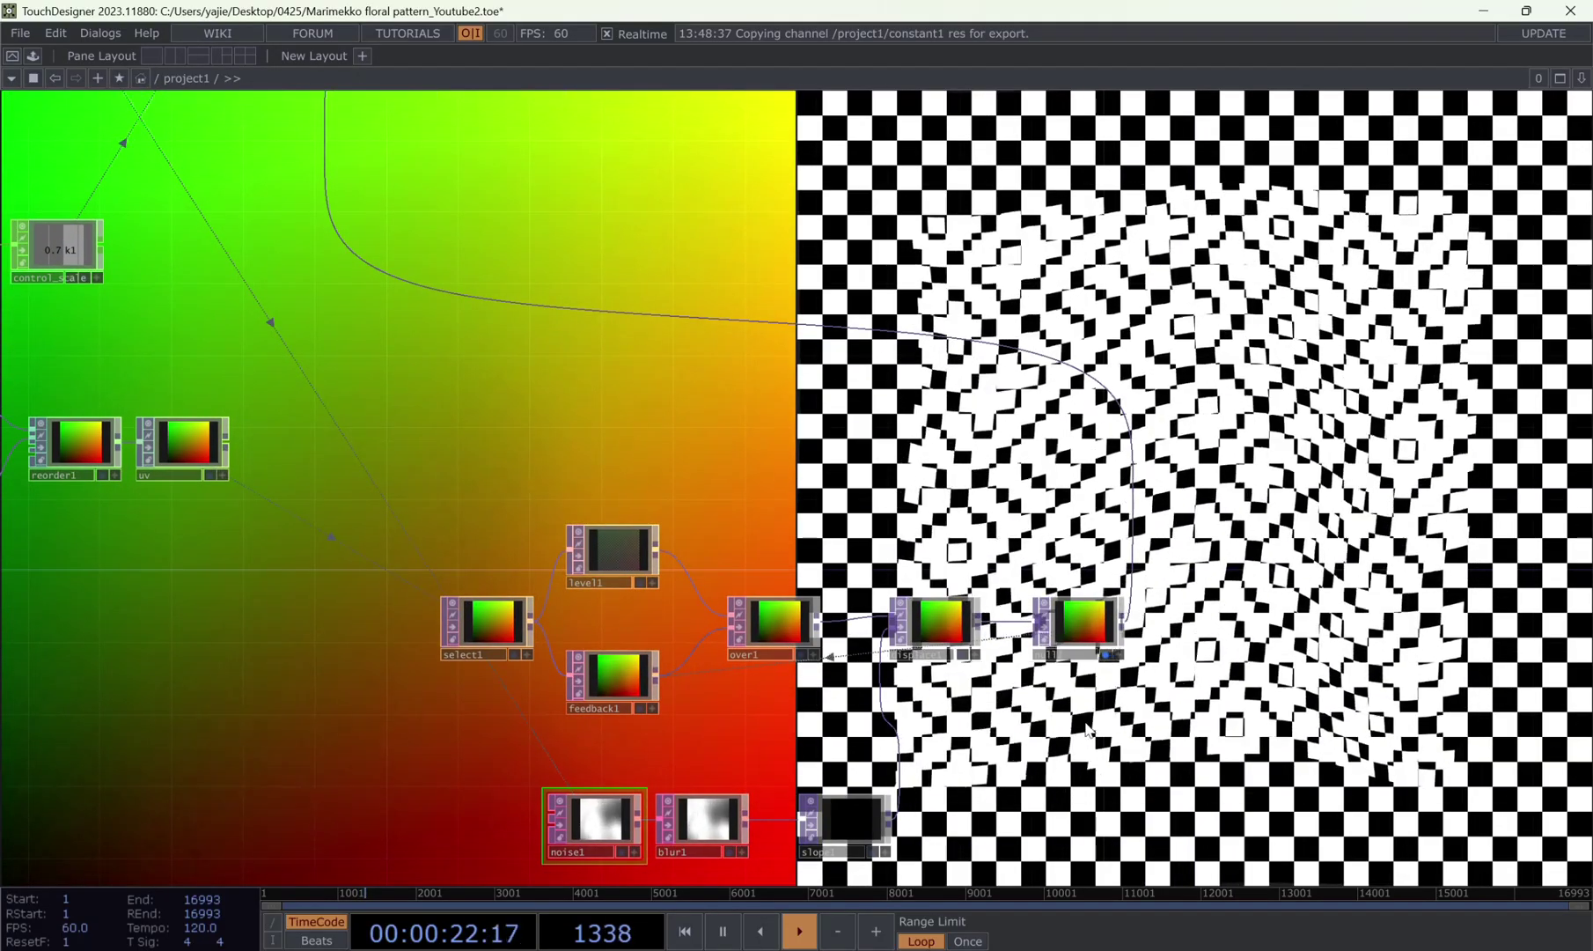
- Select noise1, show its parameters again, and turn off null1's background display
left_click_drag(1064, 704, 879, 669)
left_click(443, 797)
key("p")
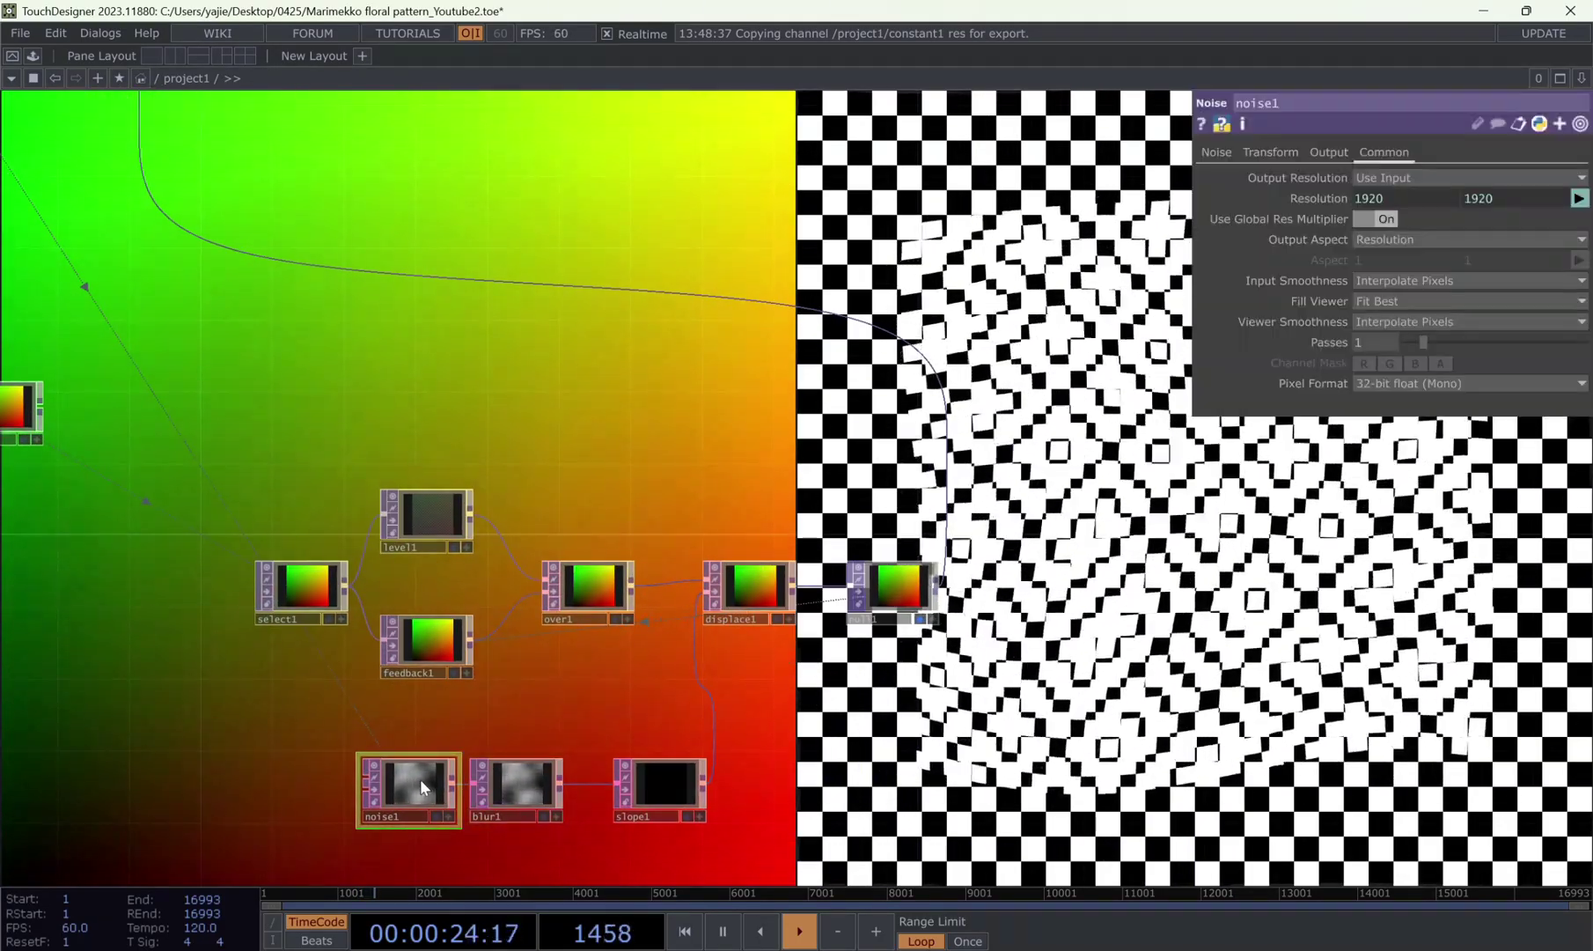
left_click(920, 619)
left_click_drag(792, 687, 653, 626)
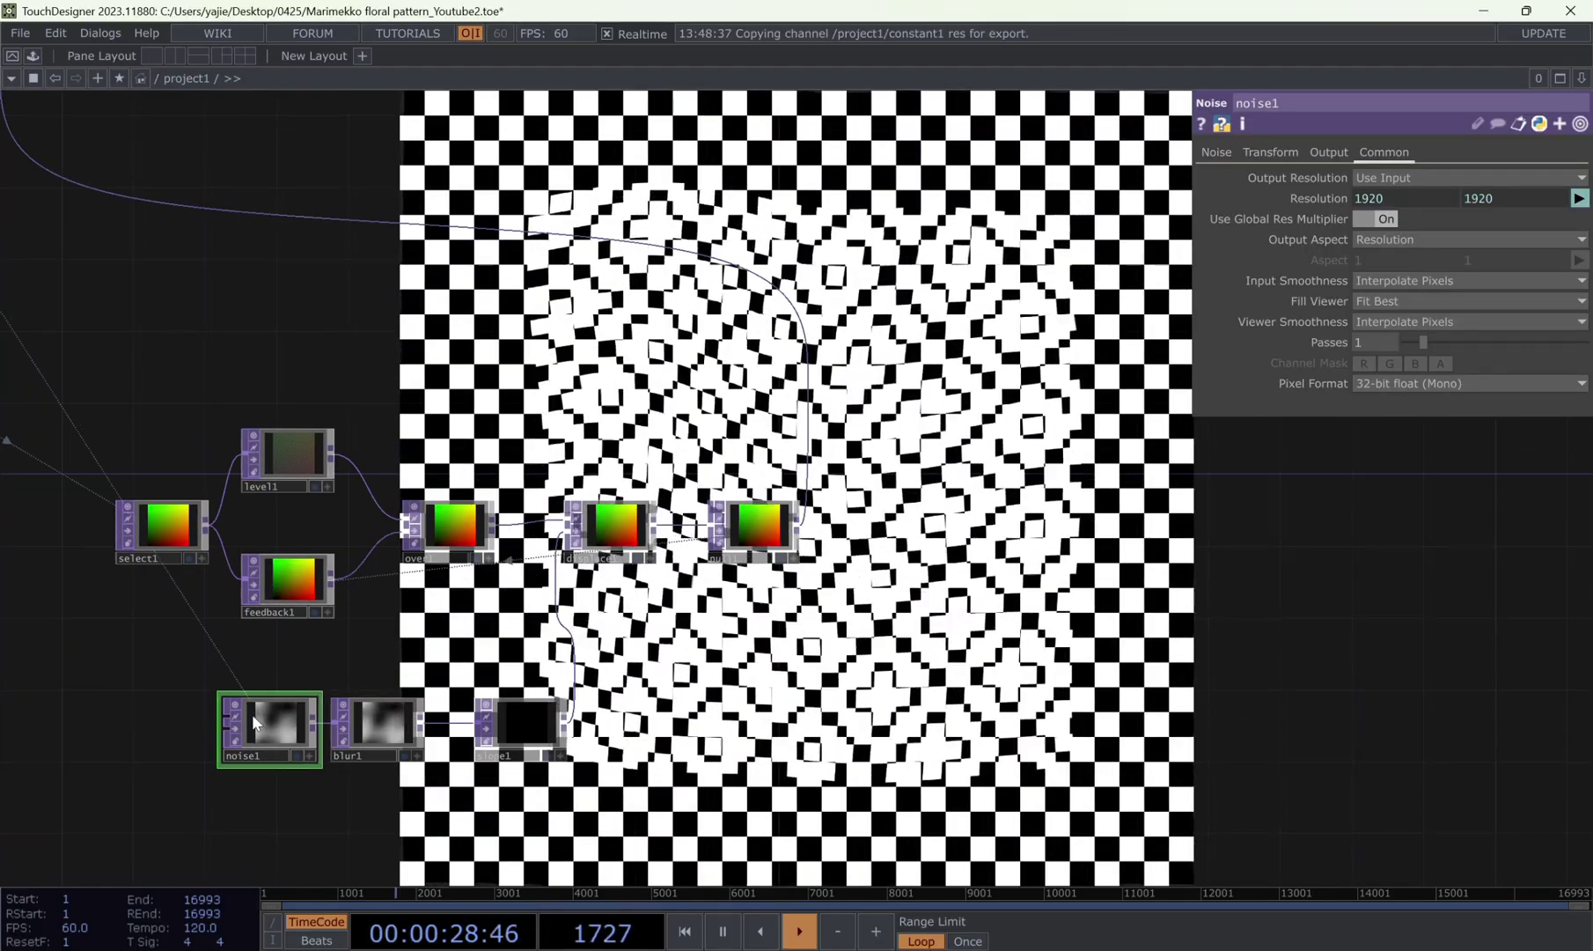
- Smooth noise1 with 1 harmonic and an exponent of 0.56, and set blur1's filter size to 20
left_click(1217, 152)
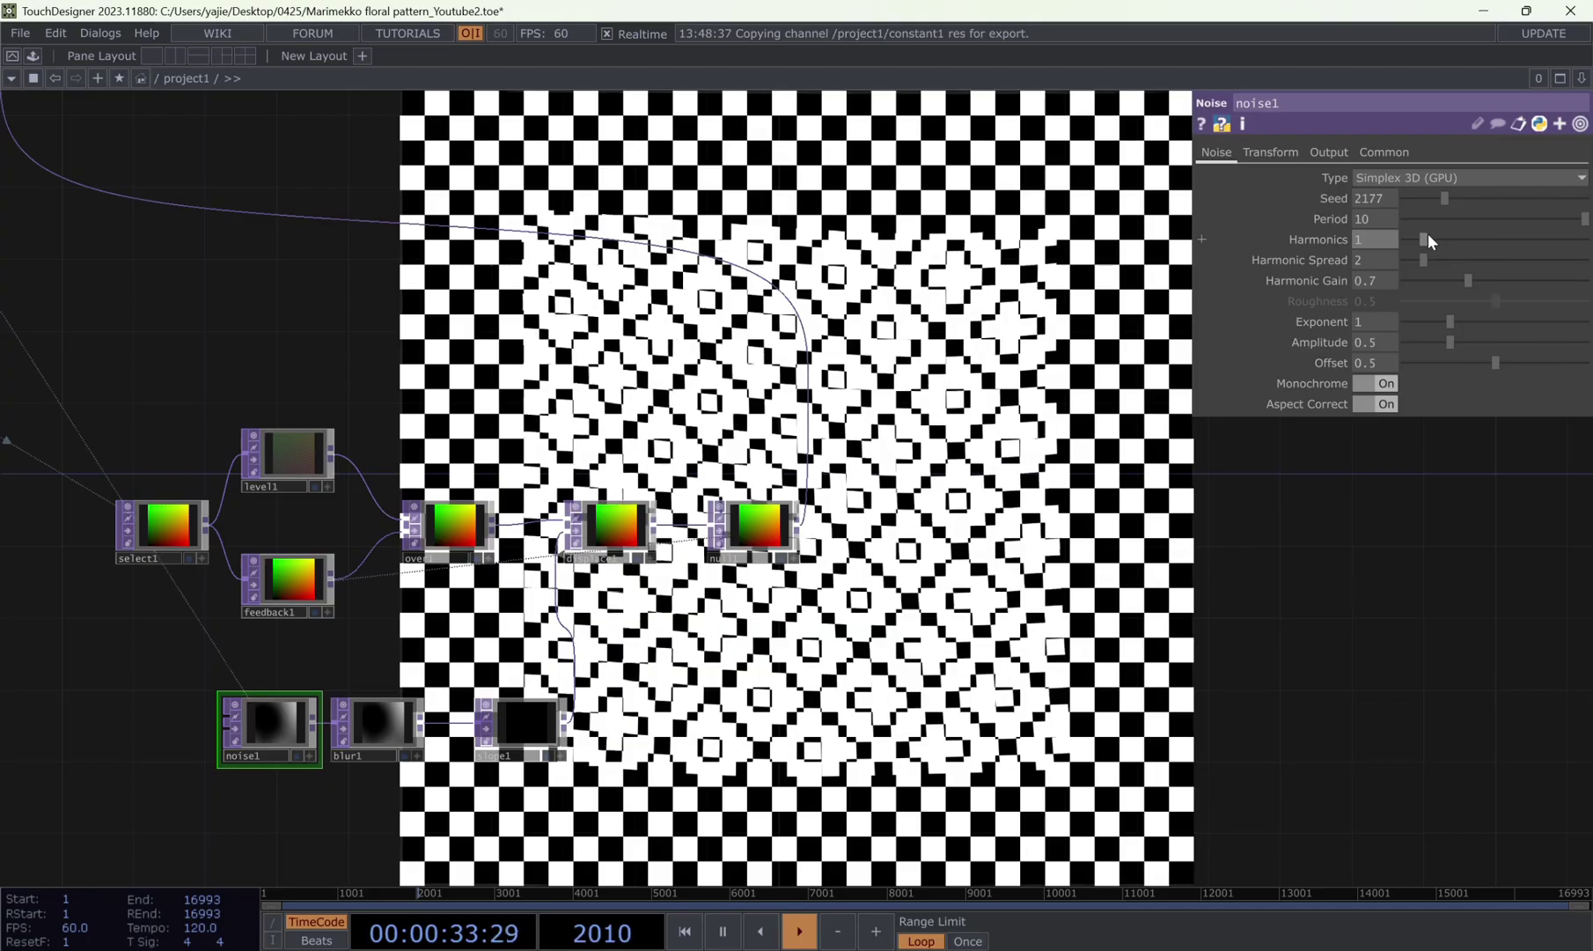
left_click(1432, 318)
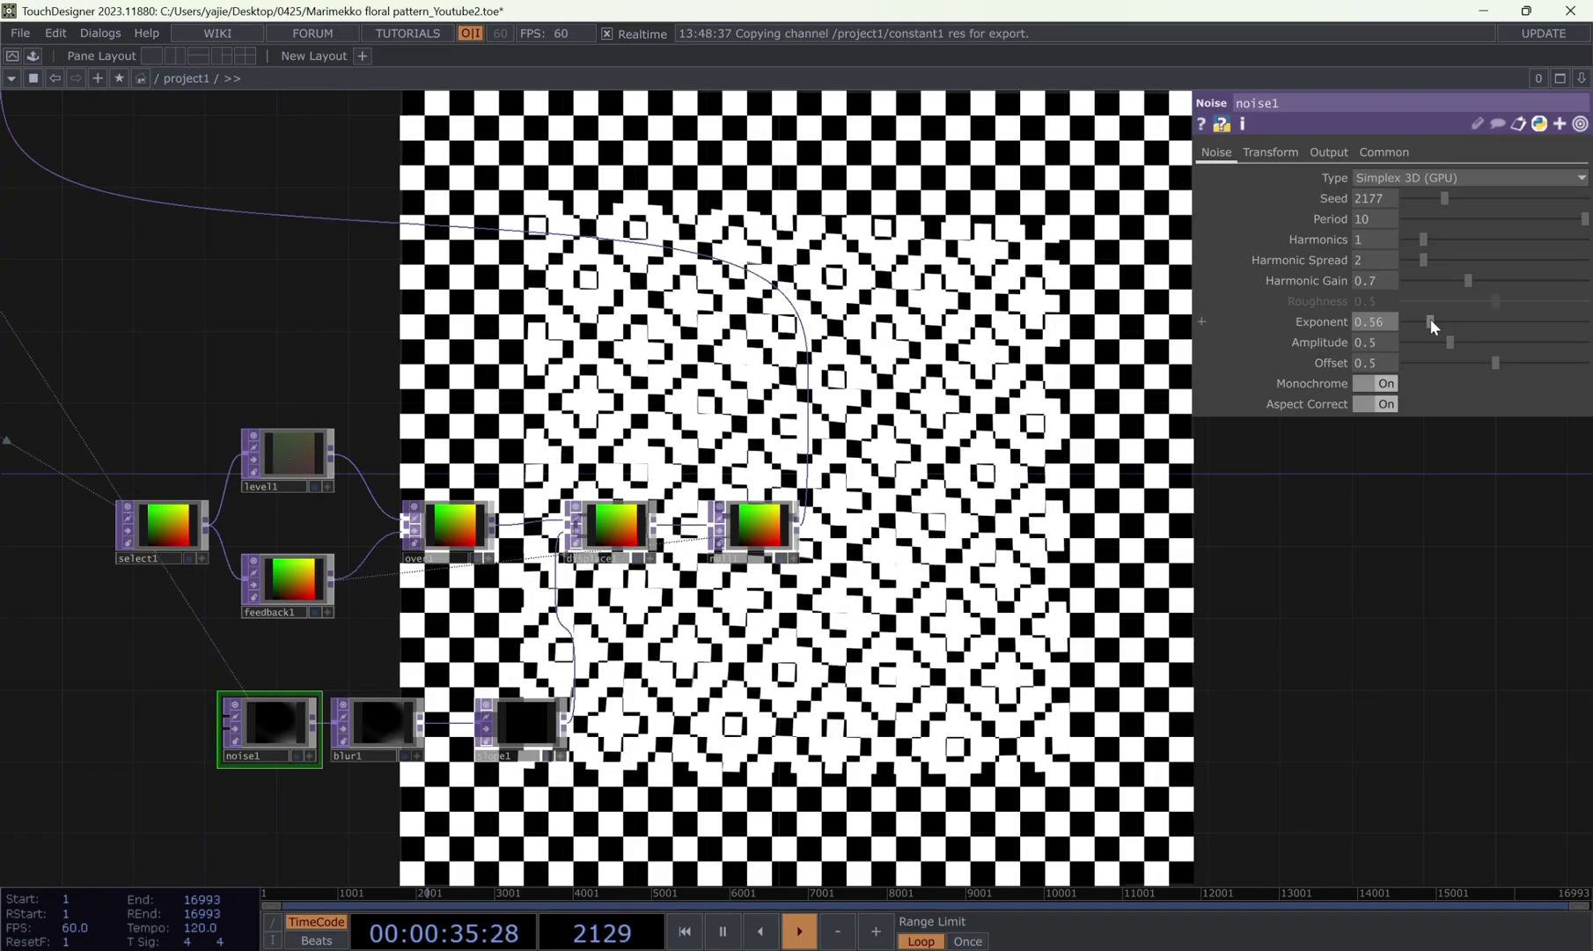
left_click(379, 723)
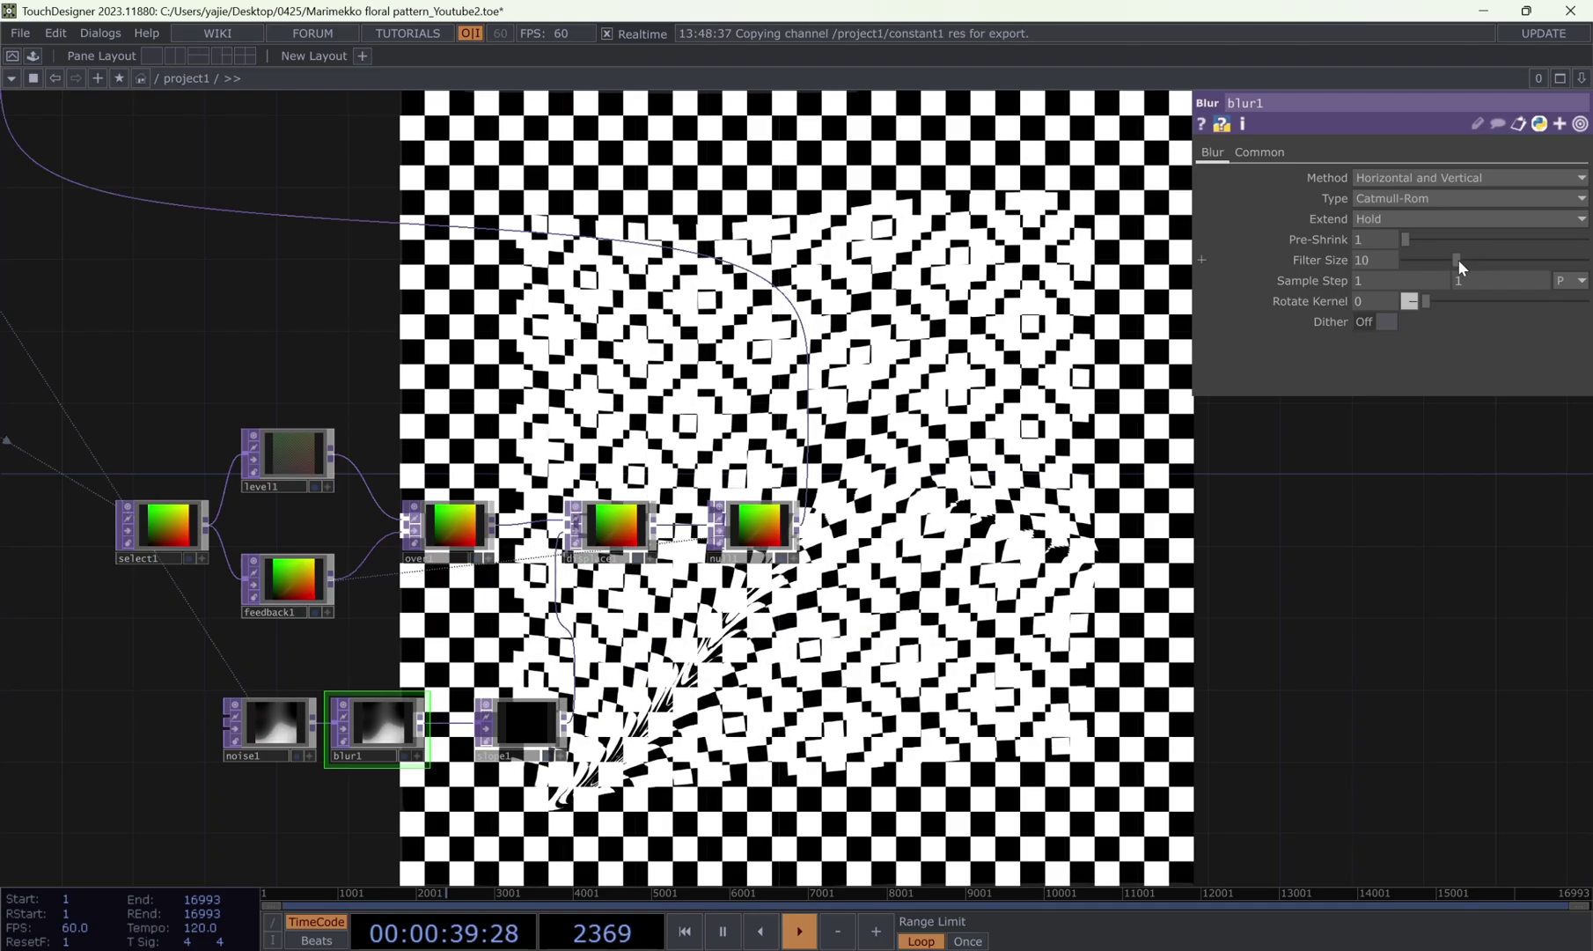
left_click_drag(1457, 259, 1516, 259)
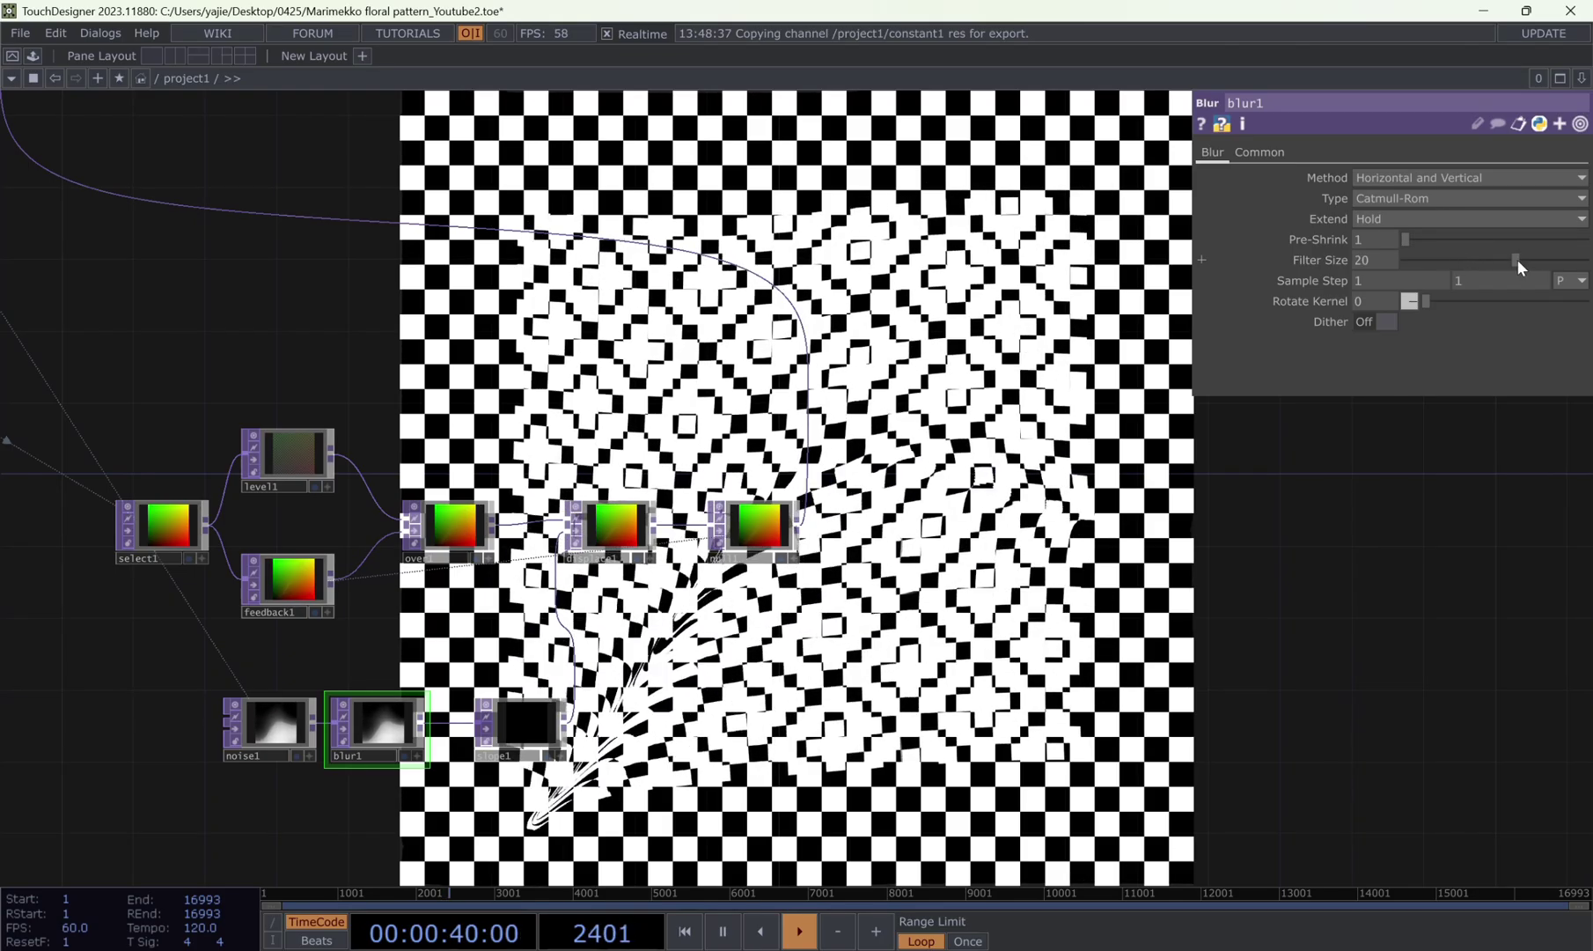
- Copy noise1's Z translate expression absTime.seconds/10 into its Y translate
left_click(269, 723)
left_click(1270, 151)
left_click(1562, 219)
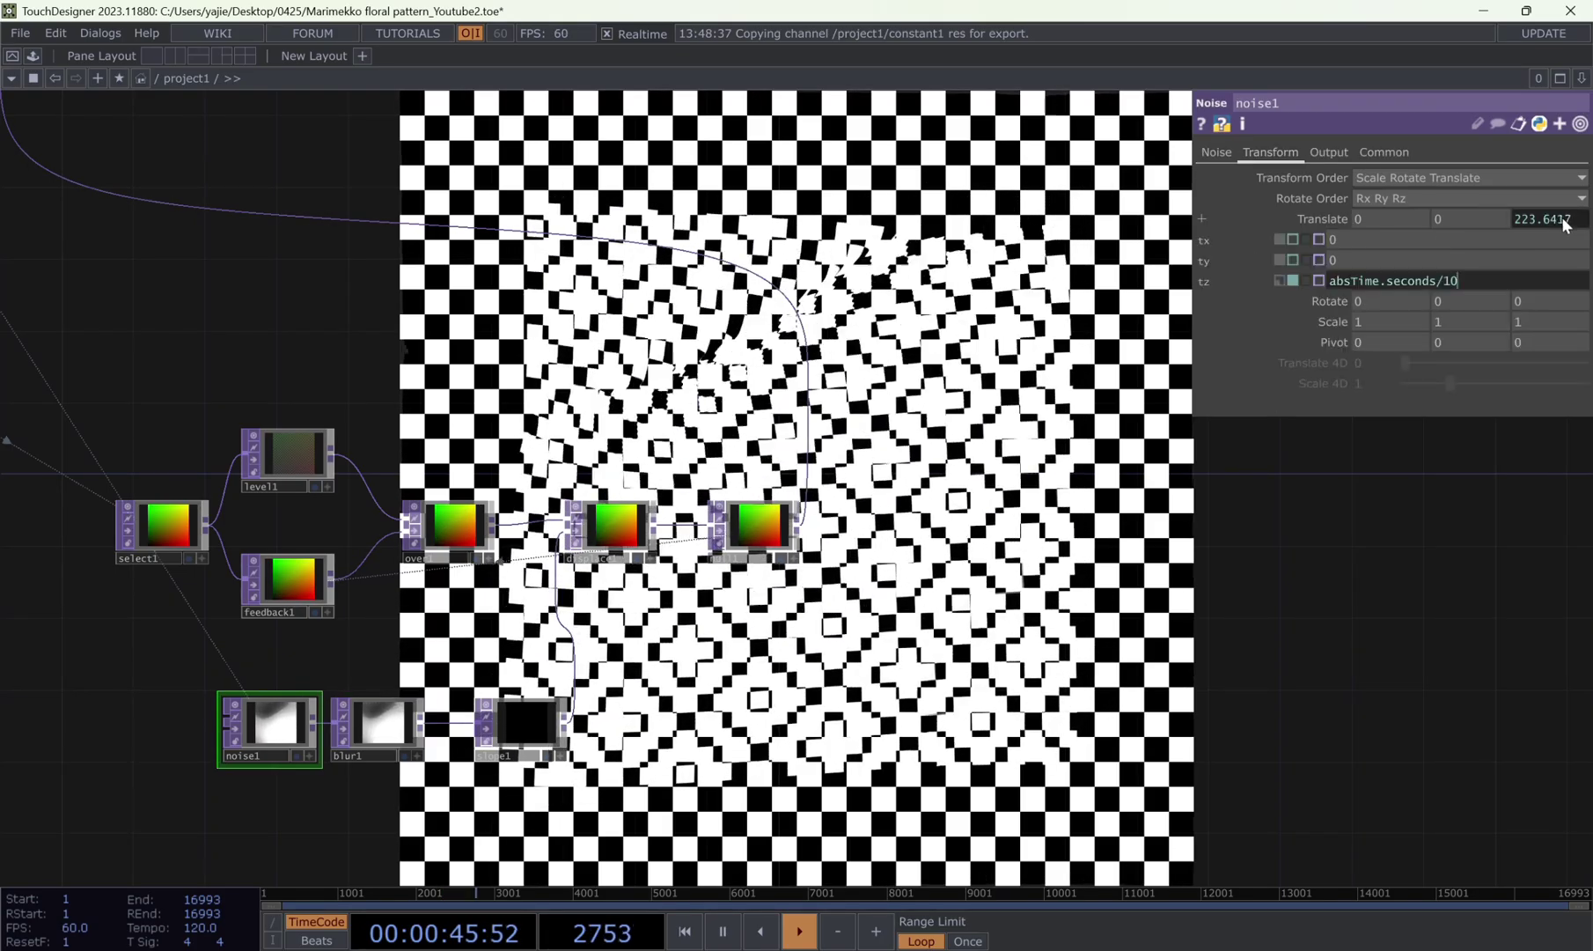
key("ctrl+c")
left_click(1294, 260)
left_click(1347, 260)
key("ctrl+v")
key("Return")
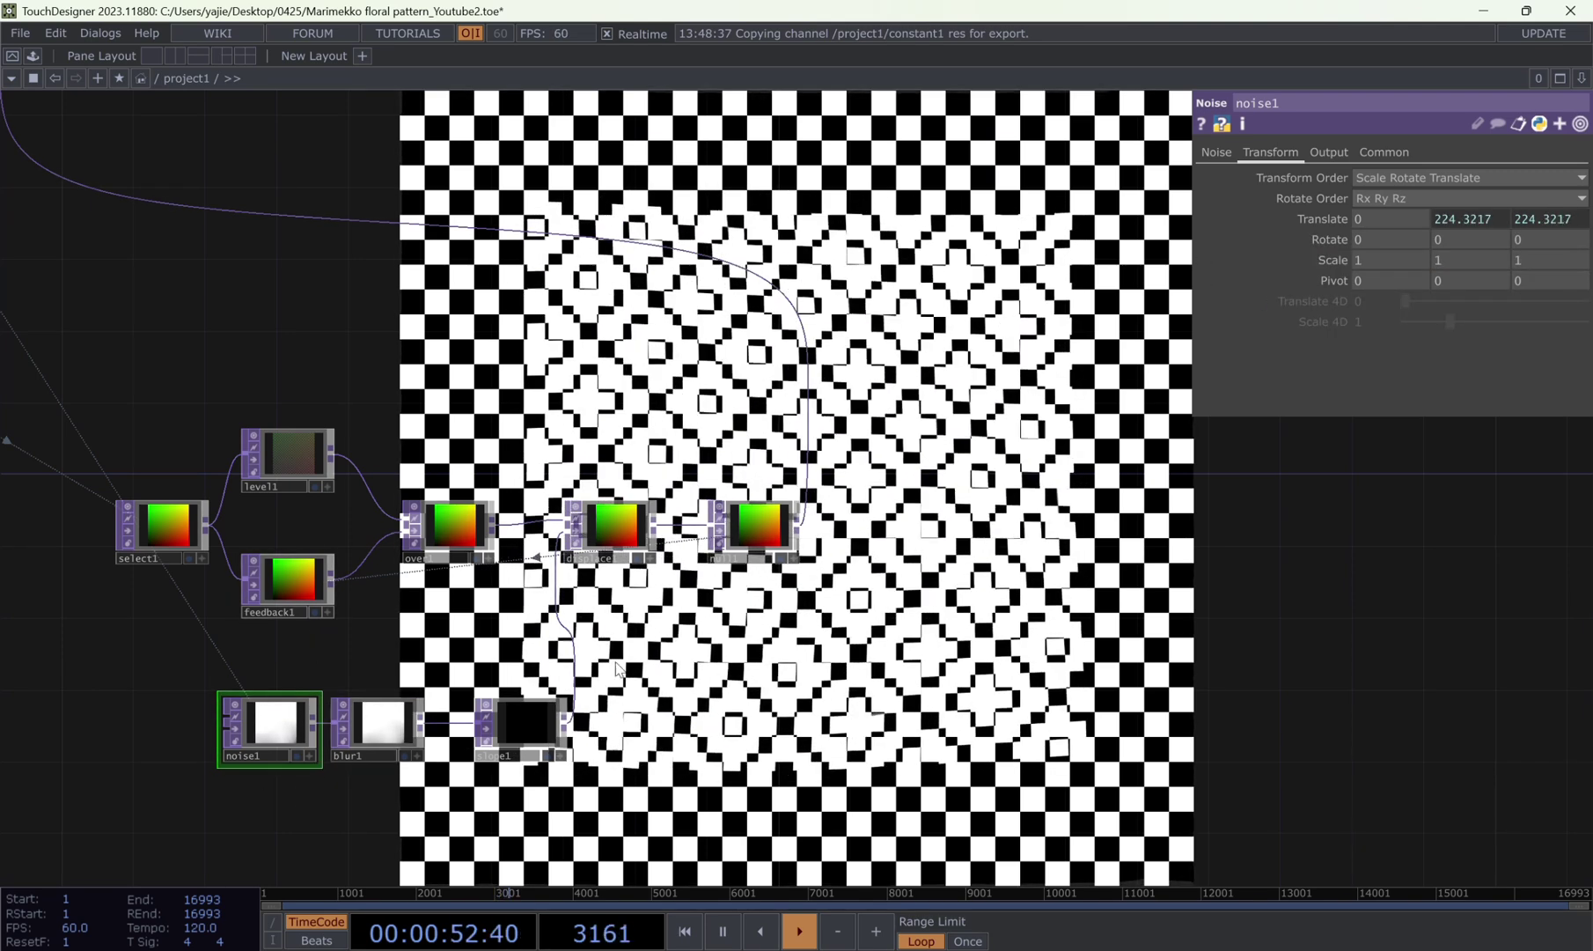
left_click_drag(802, 620, 811, 592)
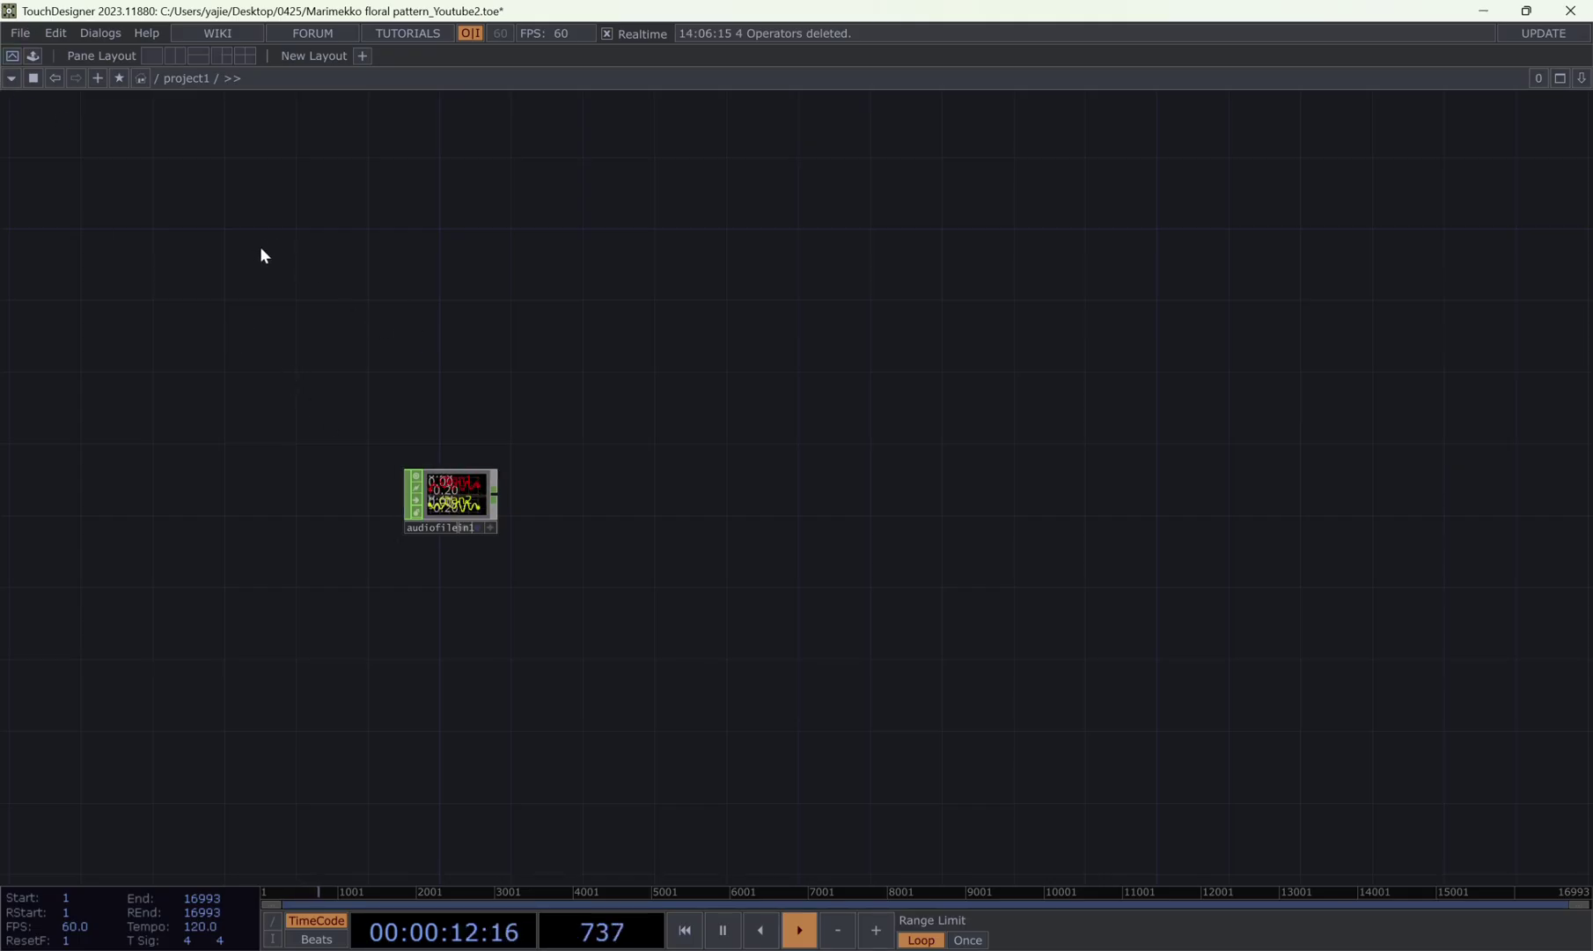
- Add the audioAnalysis component from the palette's Tools and wire audiofilein1 into it
left_click(10, 79)
left_click(12, 79)
left_click(32, 56)
left_click_drag(80, 471, 930, 478)
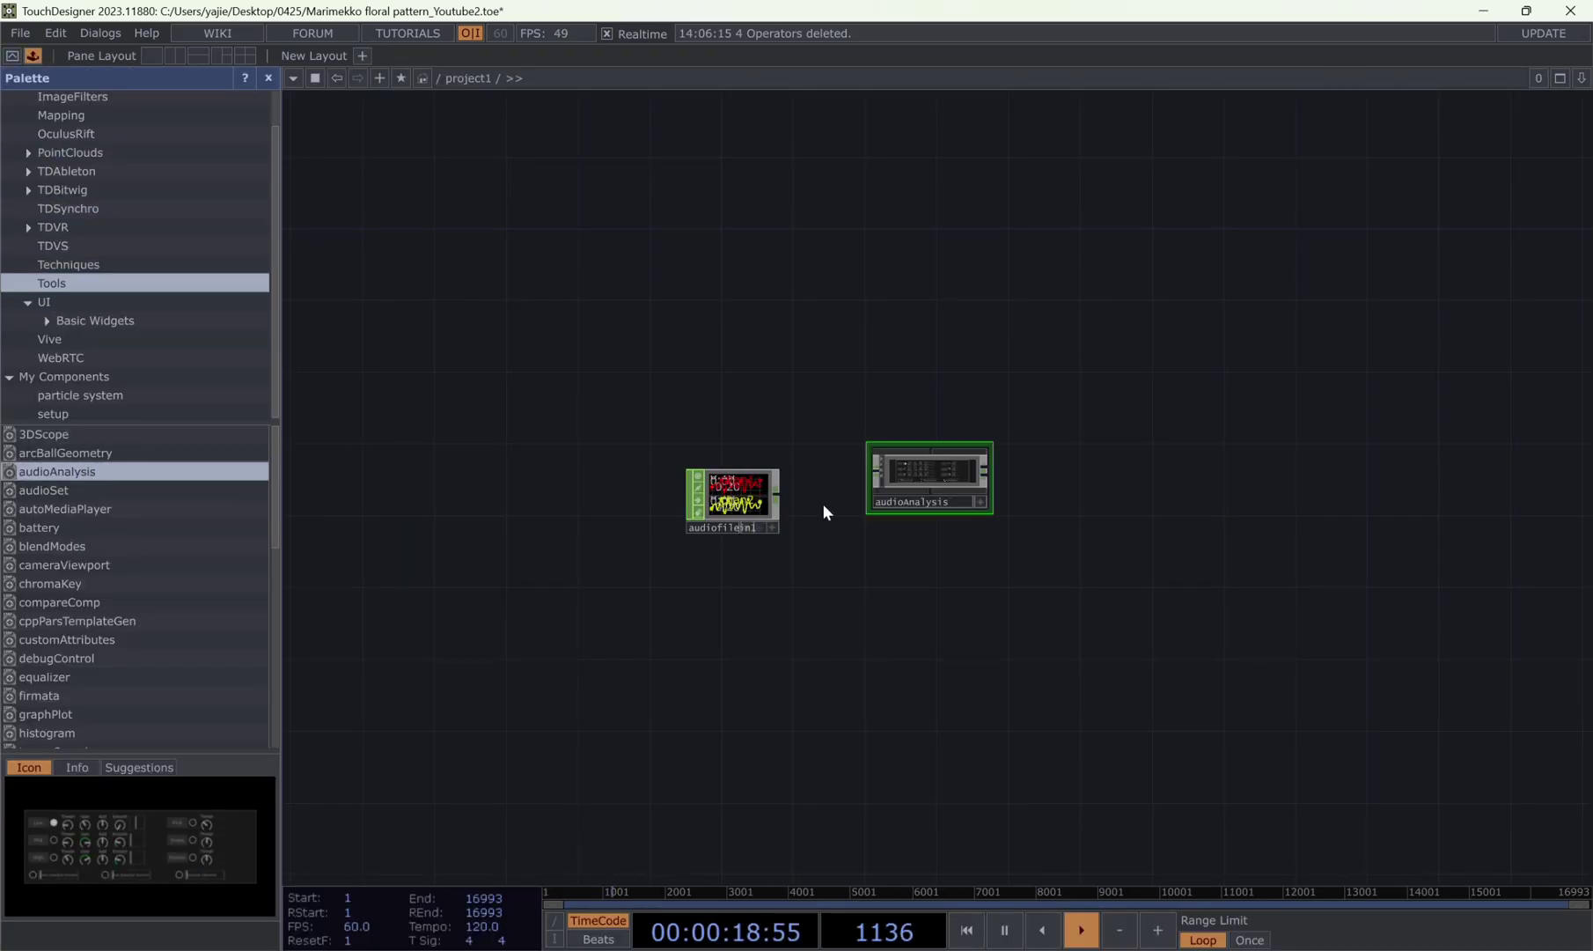
left_click_drag(766, 489, 865, 484)
- Attach an Info CHOP and an Audio Device Out CHOP to audiofilein1's output
right_click(778, 490)
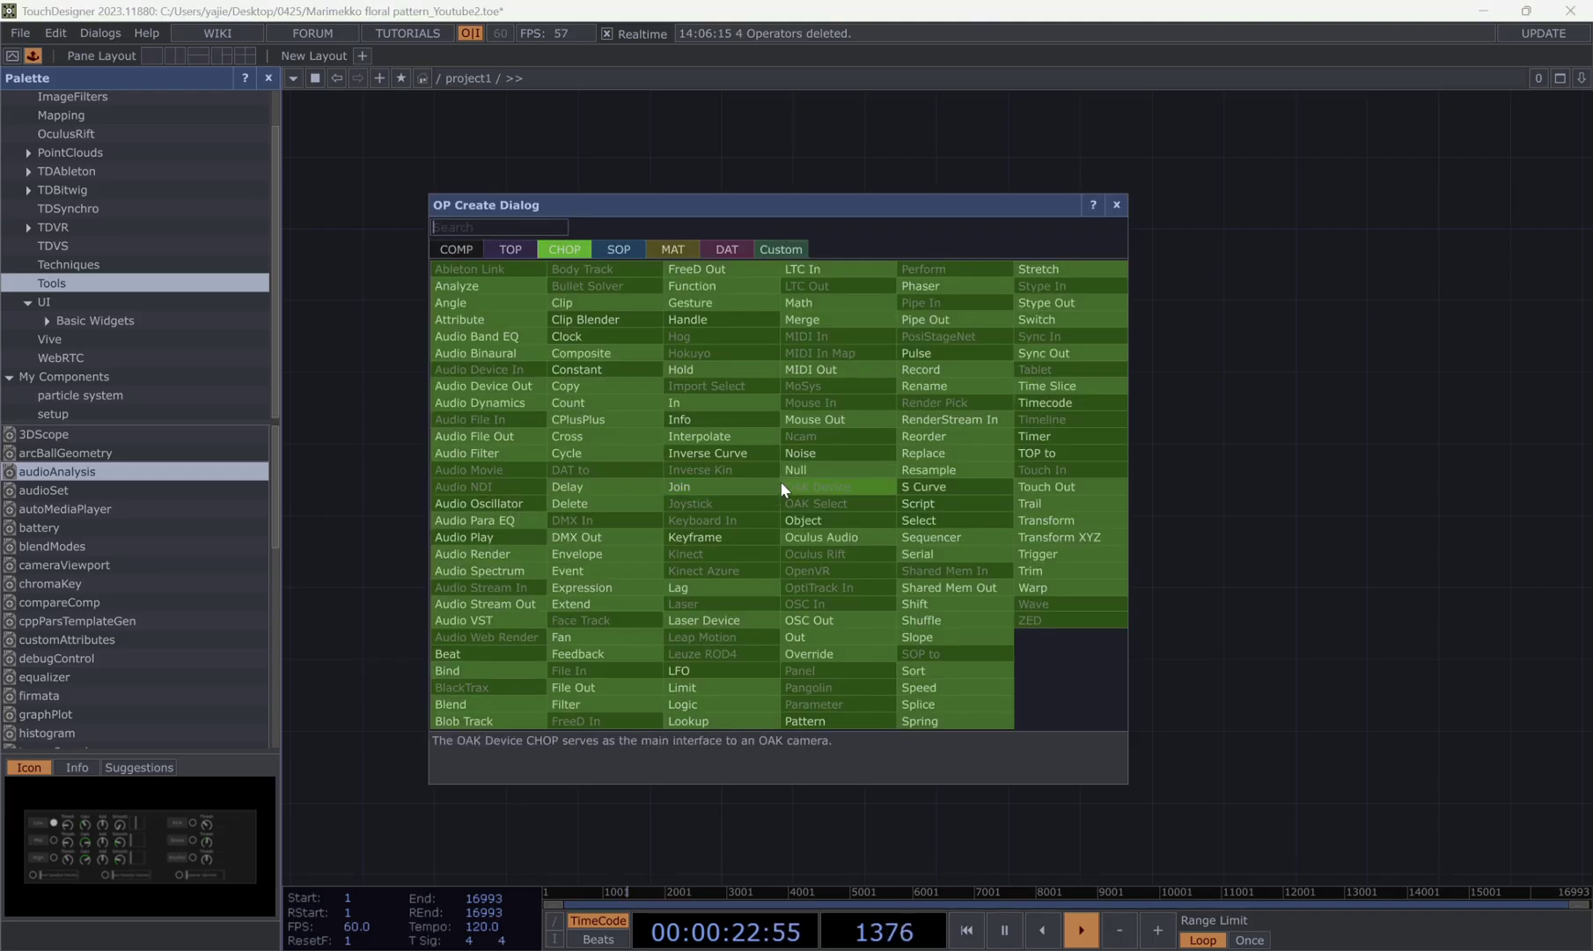
left_click(683, 421)
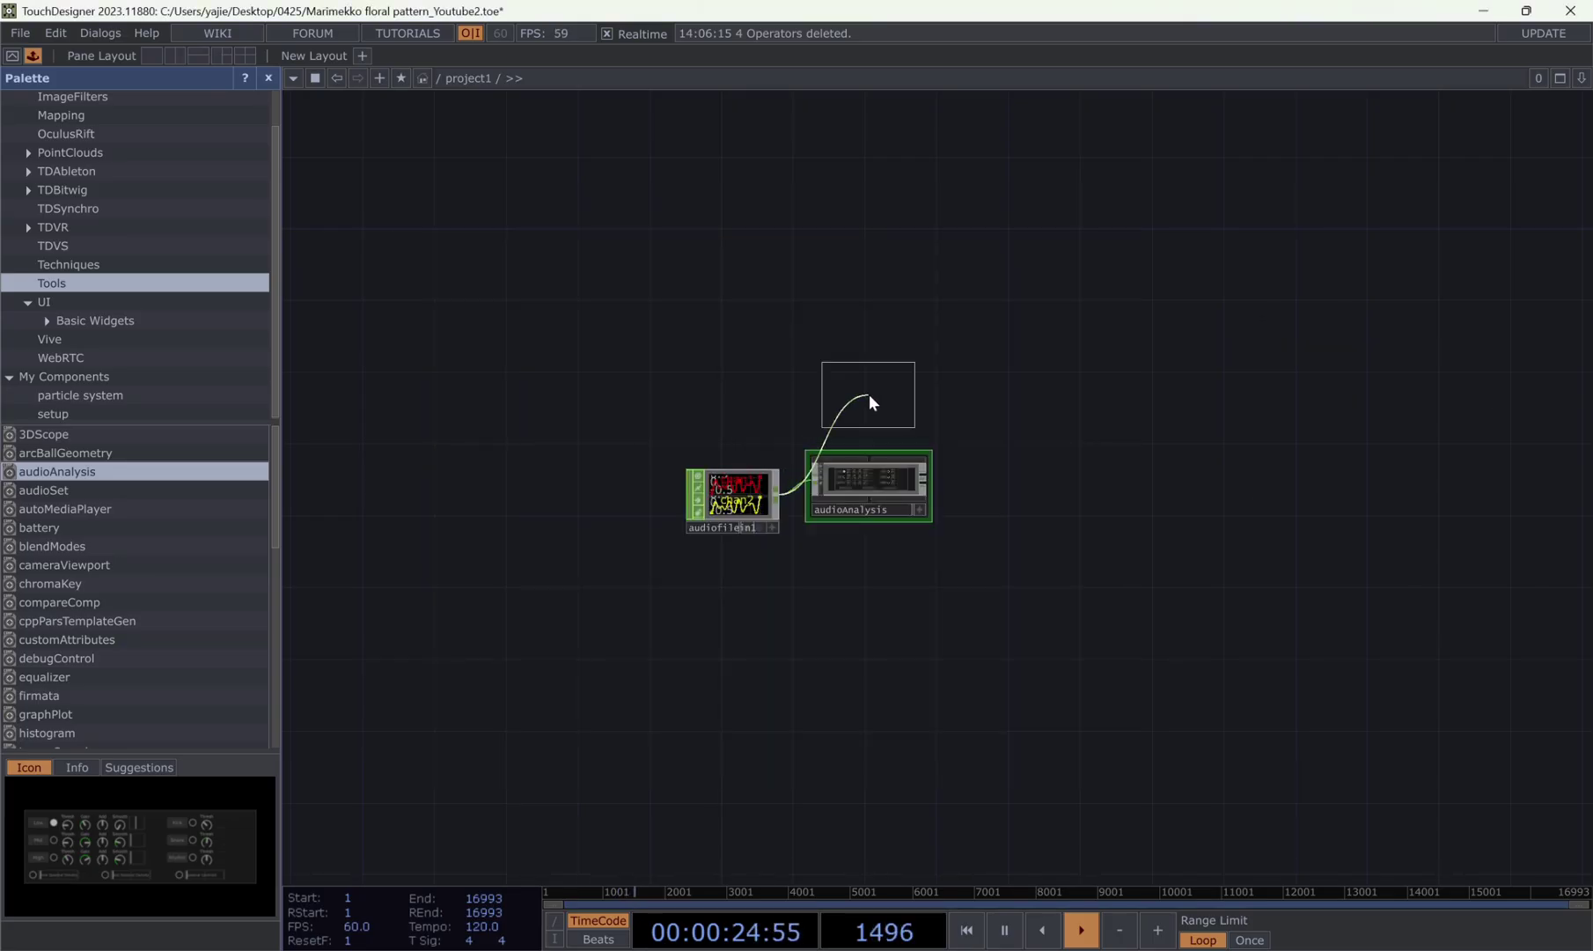
left_click(869, 395)
middle_click(775, 494)
middle_click(776, 493)
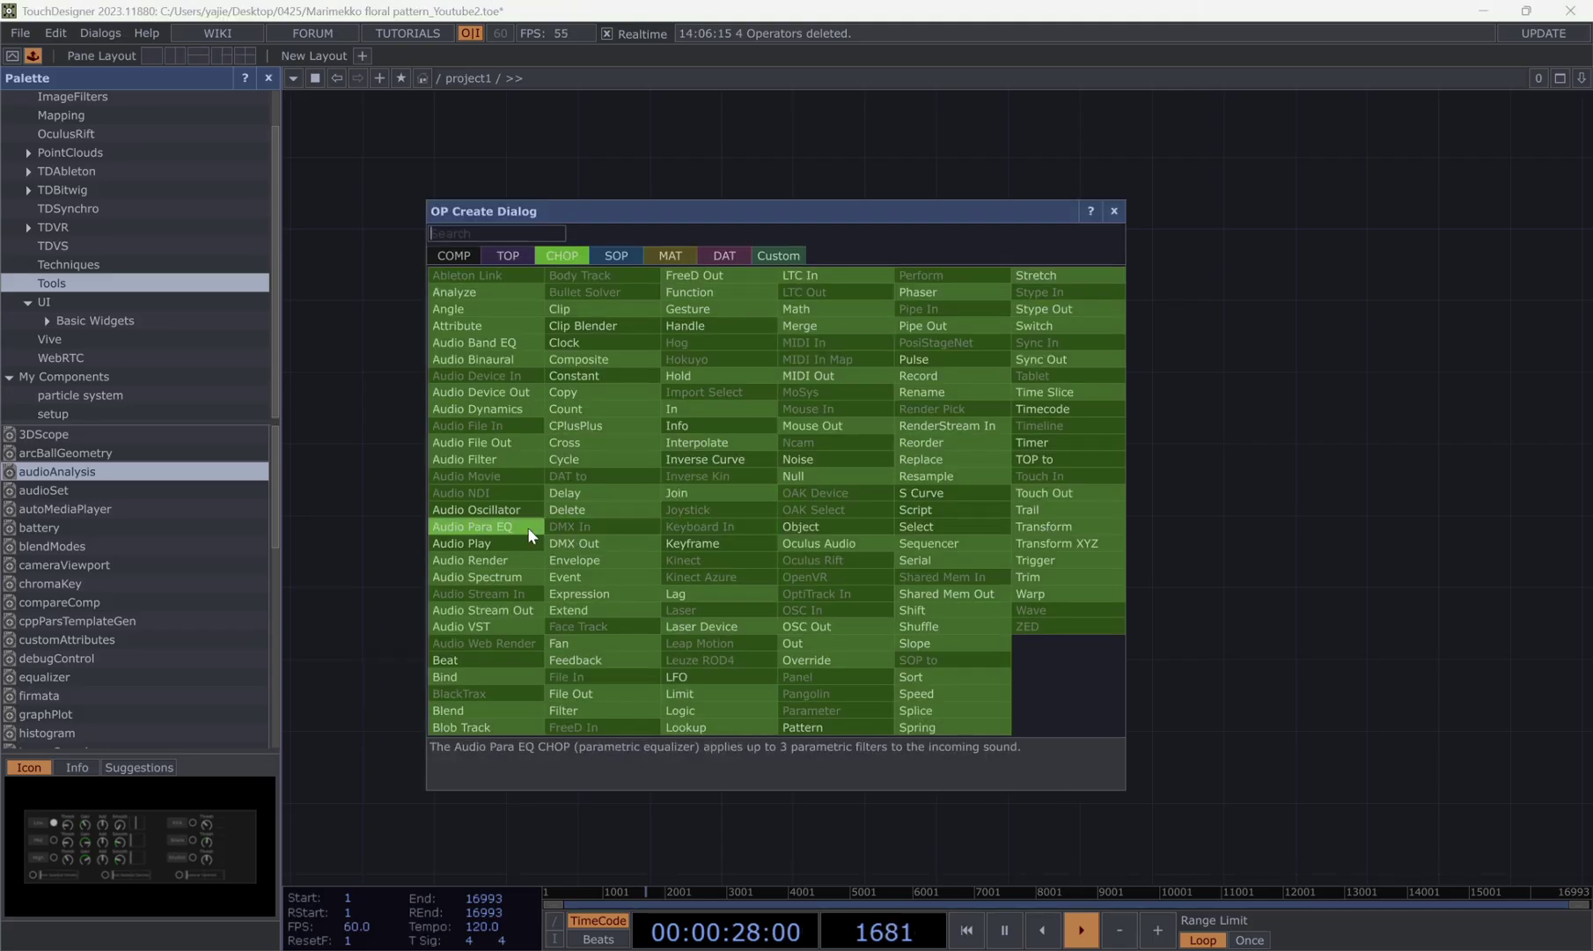
key("Escape")
- Append a Null CHOP to audioAnalysis's output
right_click(819, 471)
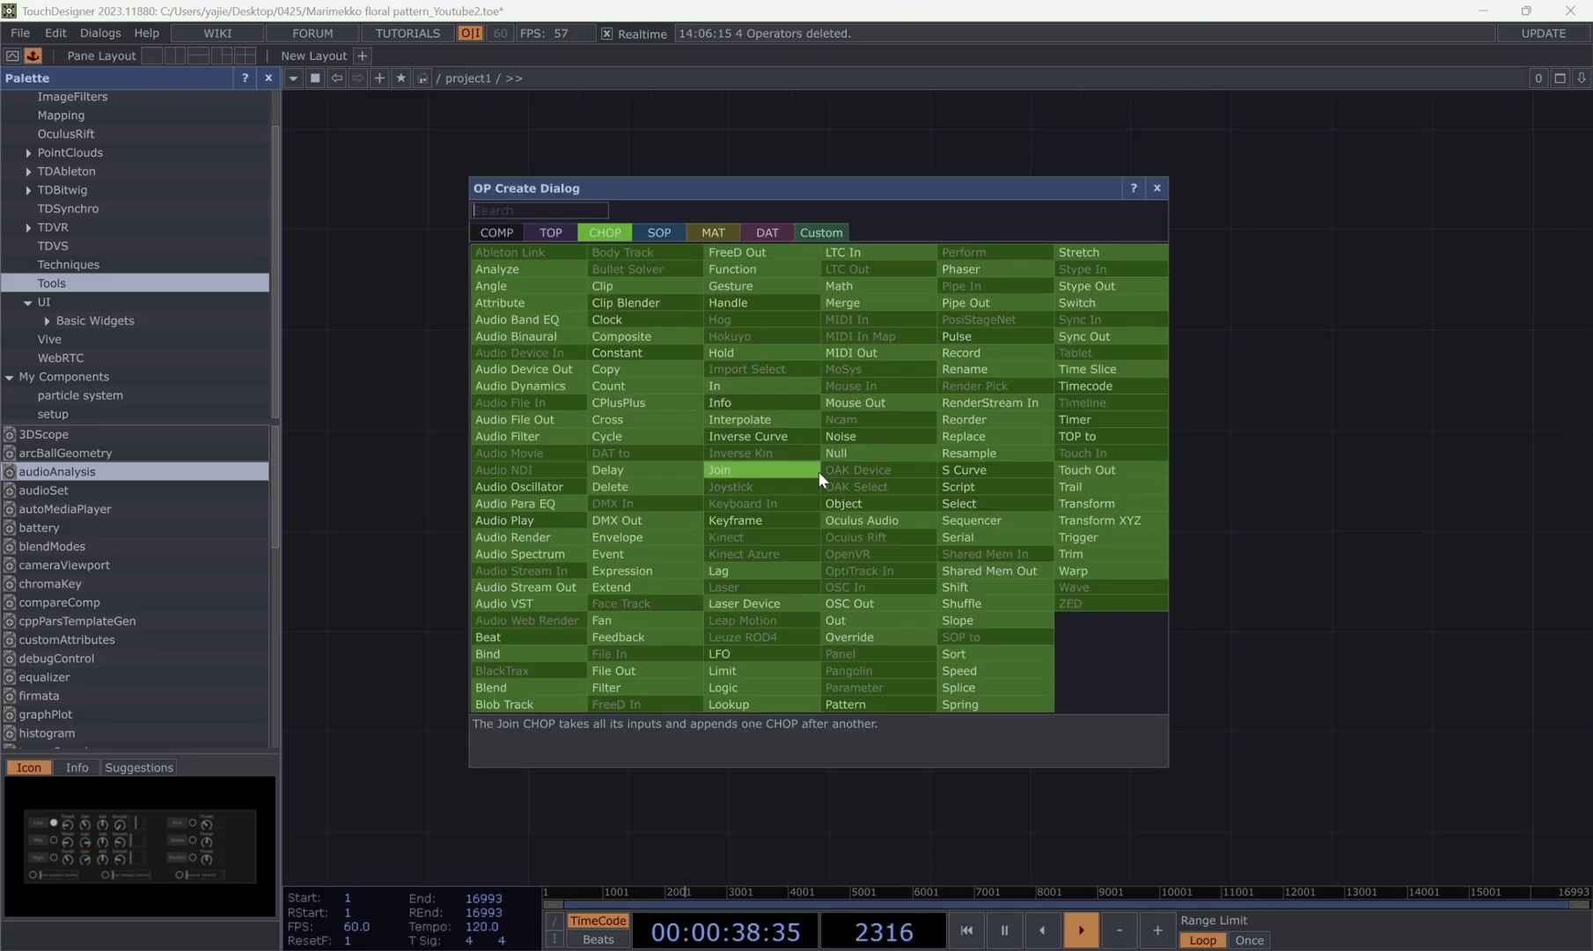
left_click(853, 452)
left_click(868, 451)
left_click_drag(877, 443, 980, 467)
- Append a Select CHOP to null2 and set its channel names to high
right_click(1037, 477)
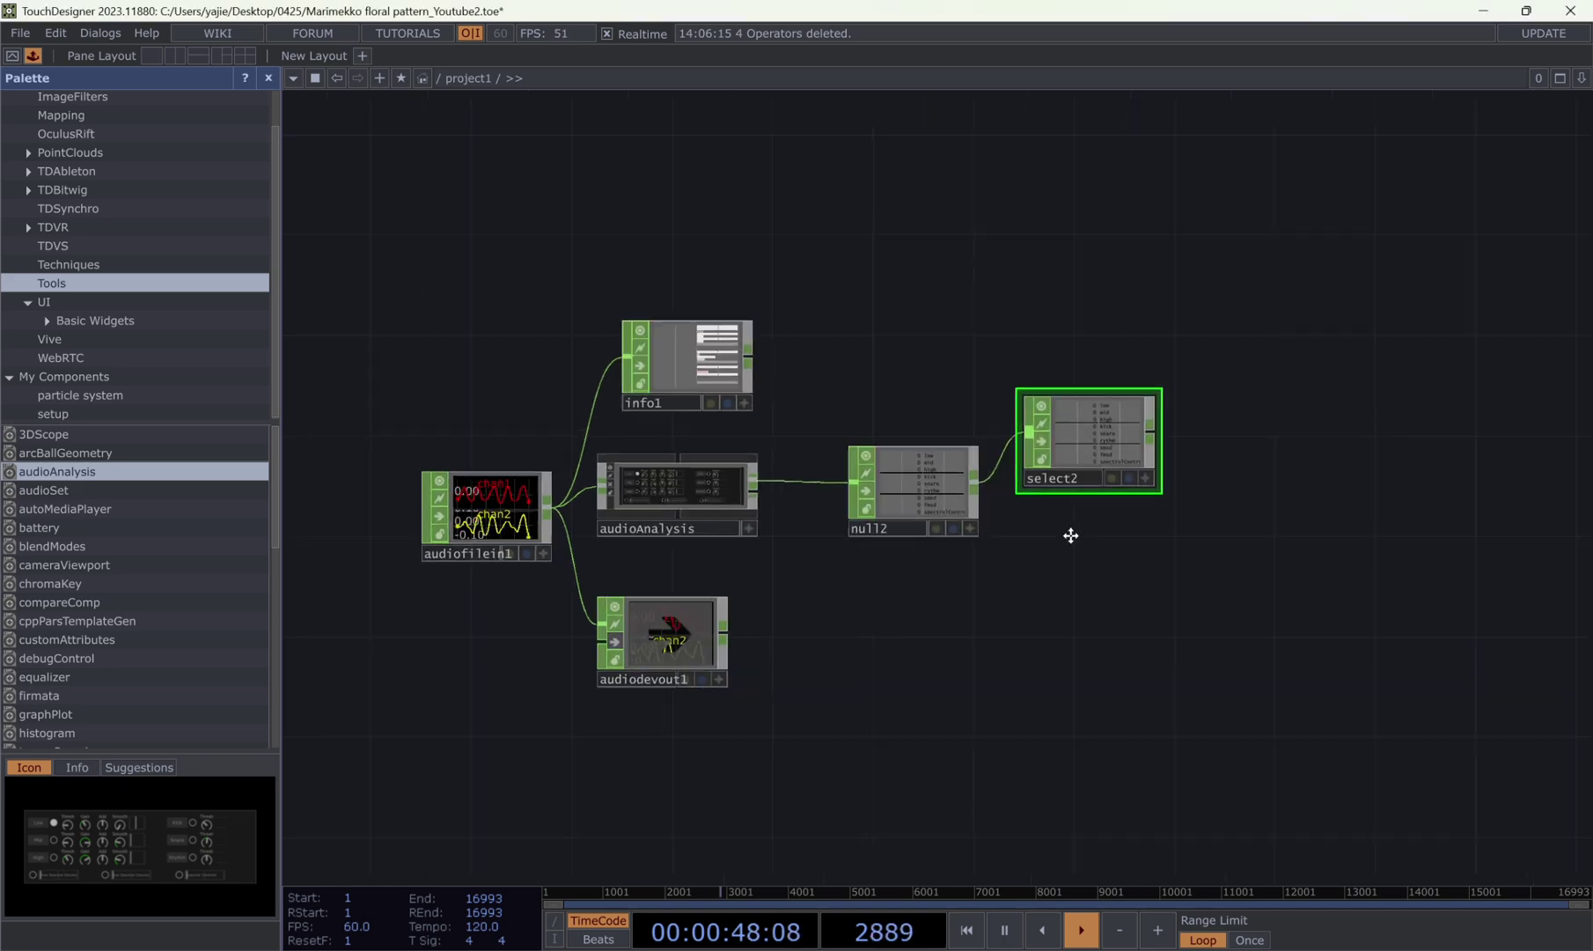
left_click_drag(1070, 536, 825, 520)
key("p")
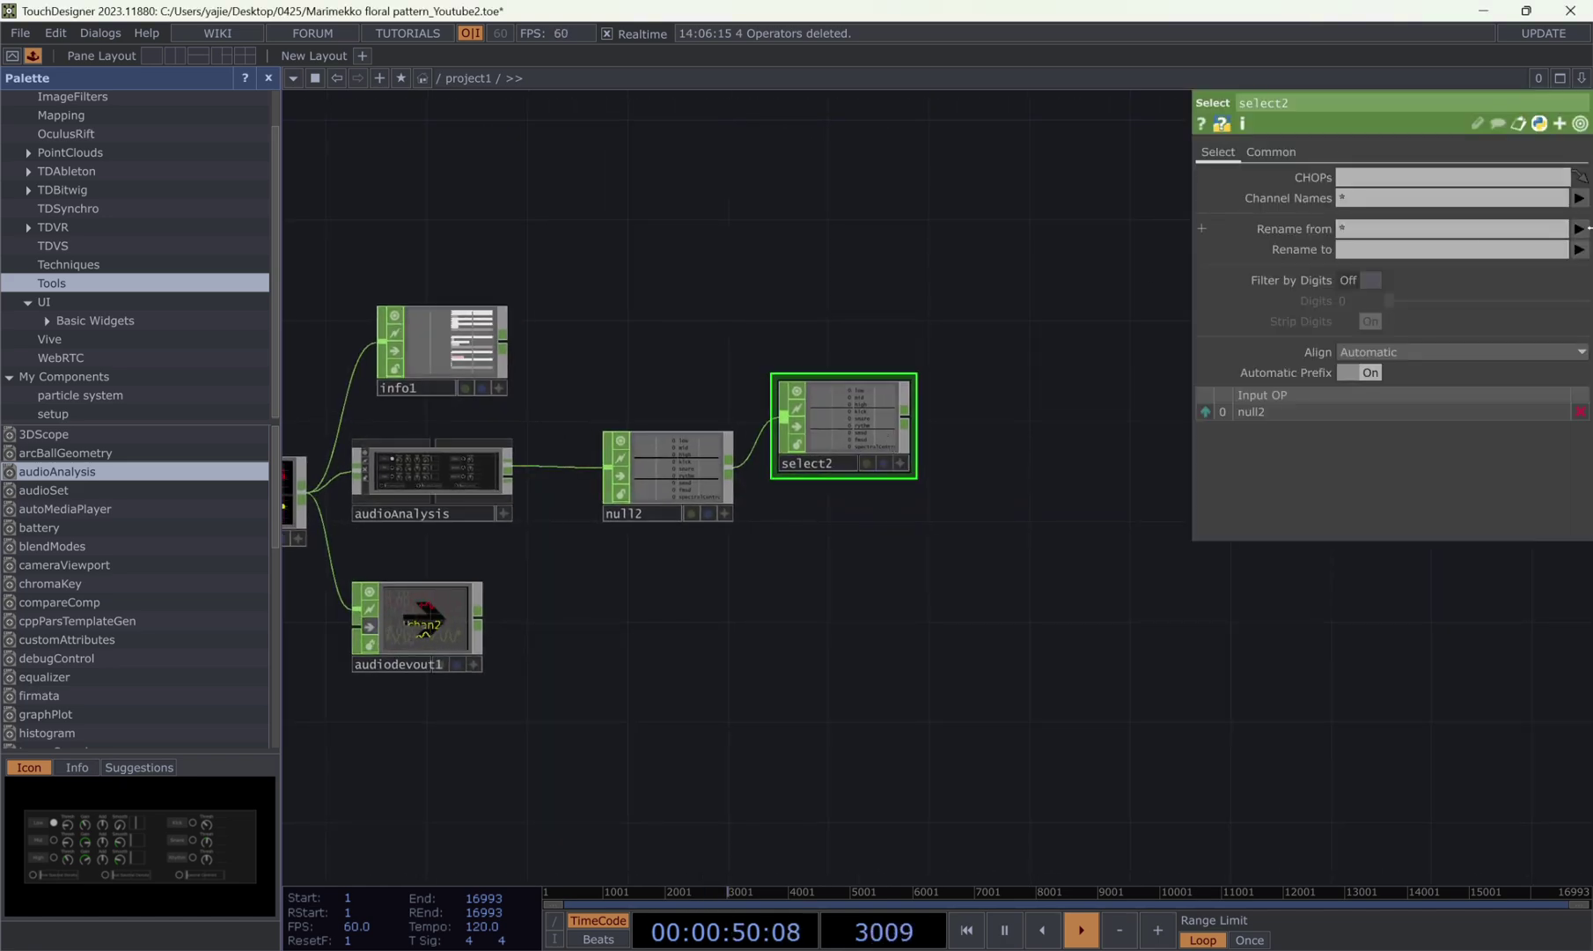
left_click(1579, 198)
left_click(1519, 274)
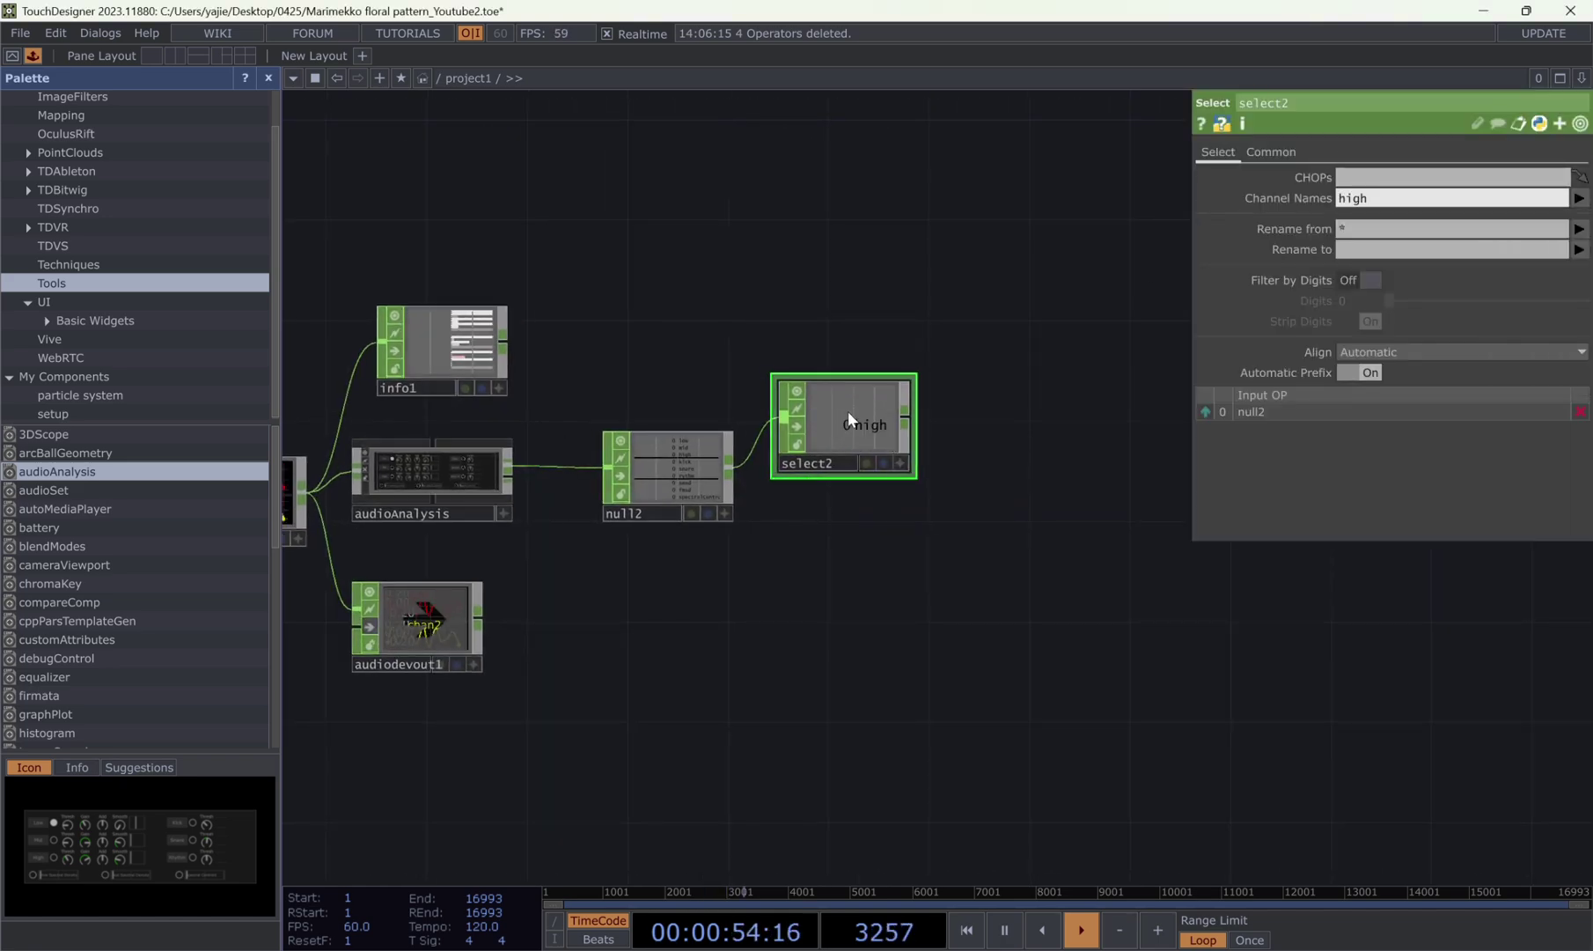
- Extend the high channel's chain with a Math CHOP followed by a Null CHOP after select2
right_click(906, 420)
type("mat")
key("Return")
left_click(1035, 418)
right_click(1084, 419)
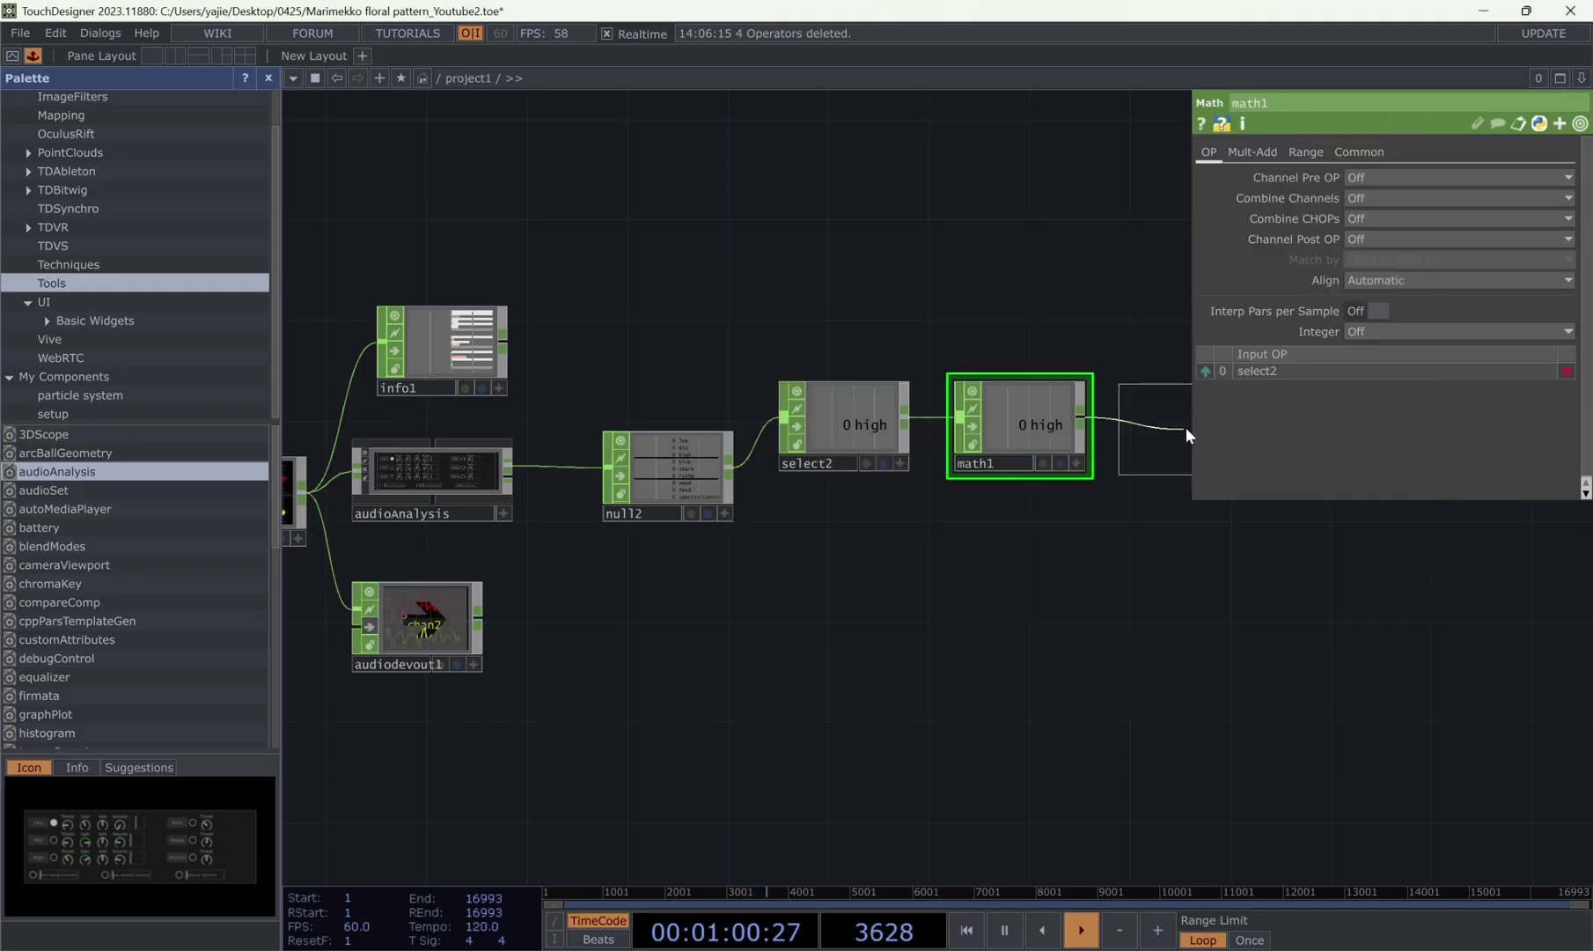
left_click(1186, 427)
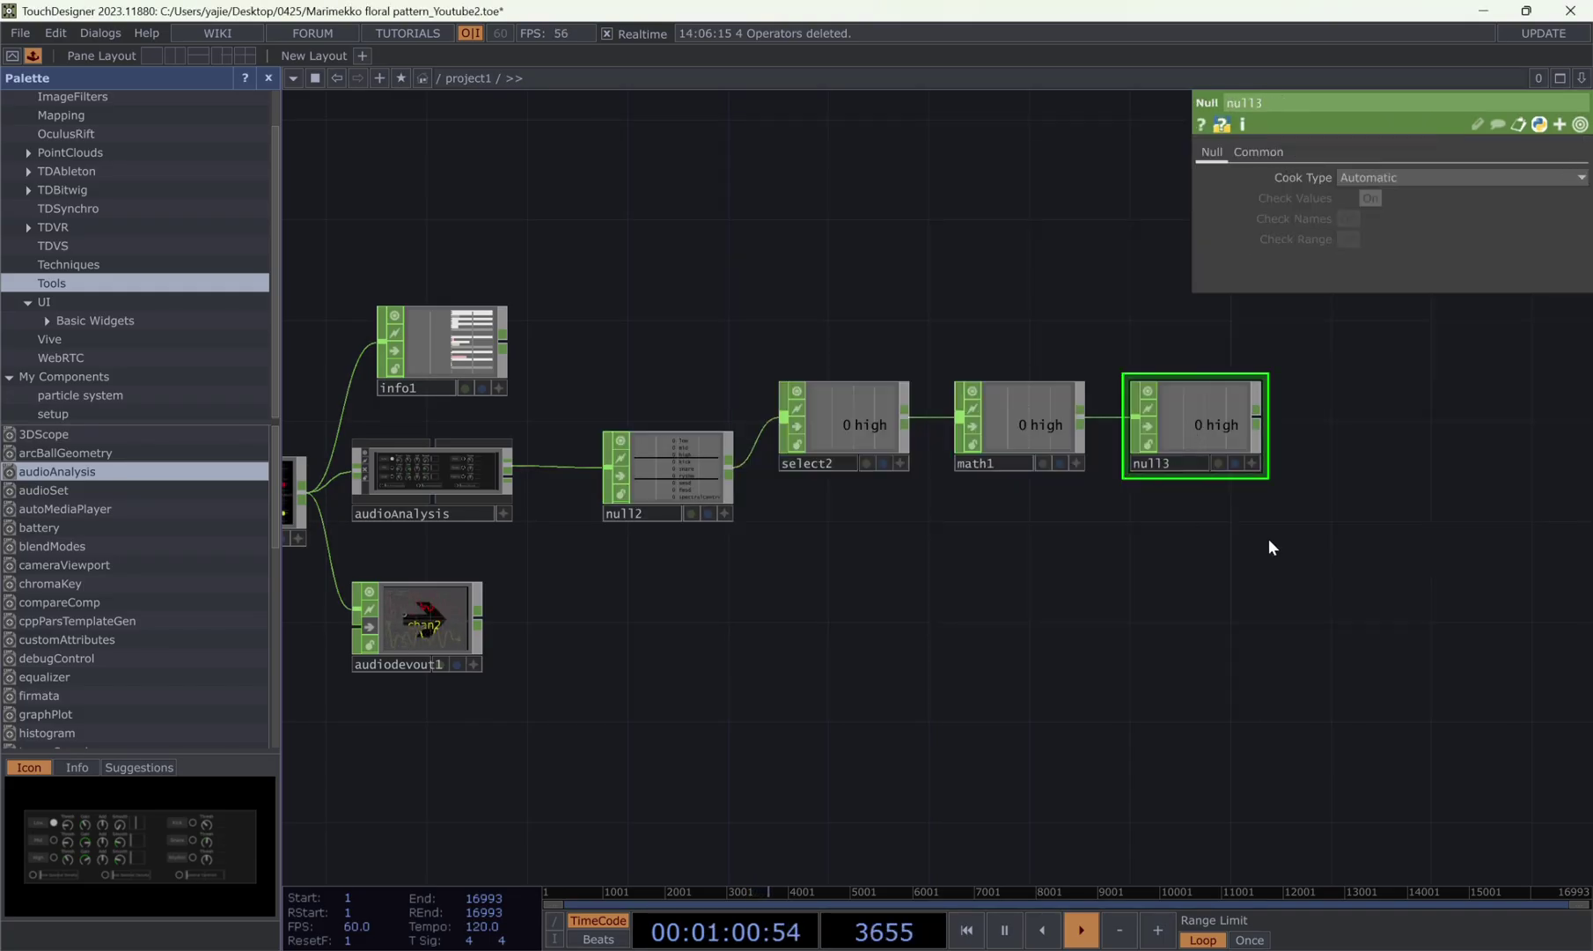
left_click_drag(1319, 538, 1122, 536)
right_click_drag(1130, 534, 617, 381)
key("ctrl+c")
key("ctrl+v")
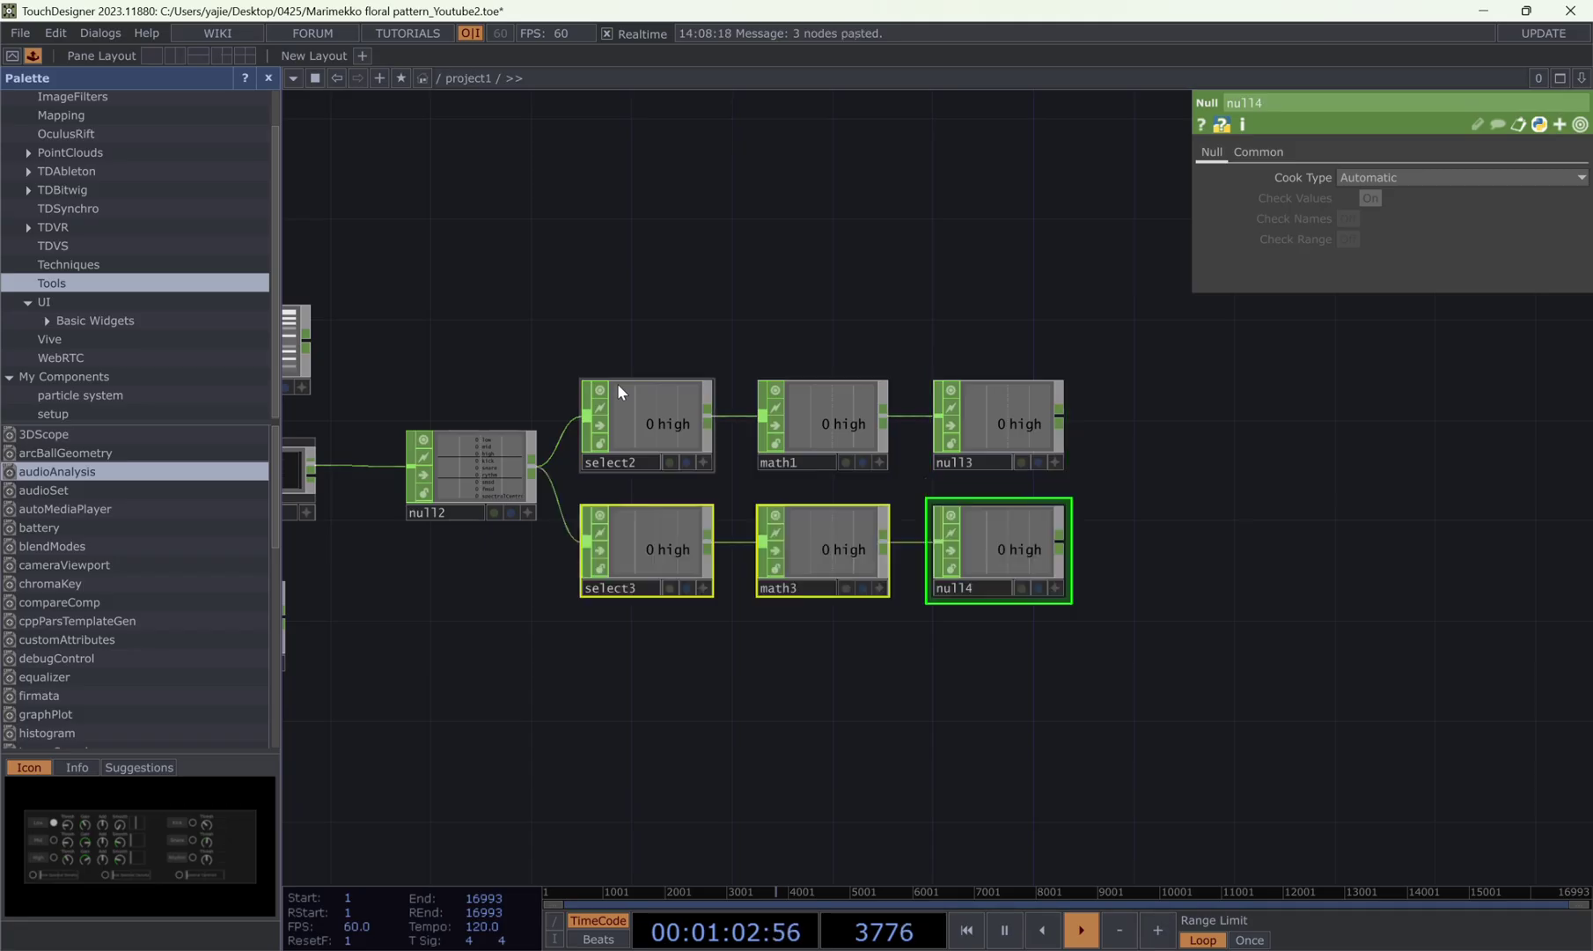
left_click(662, 545)
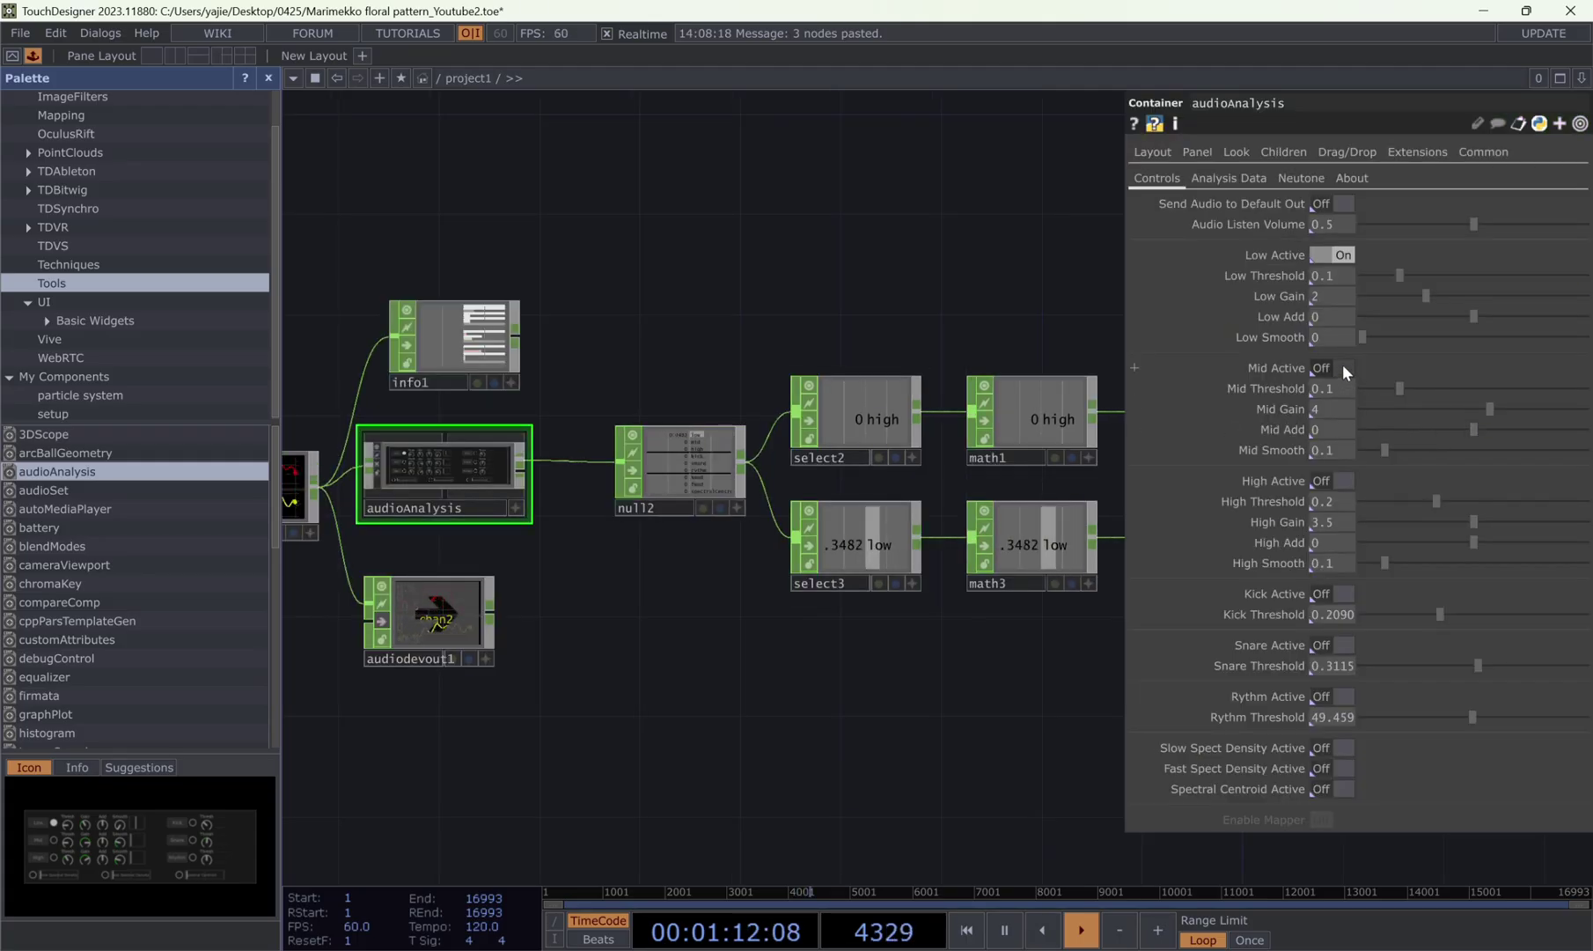
- Activate the low and high bands in audioAnalysis and pause playback
left_click(1342, 480)
left_click_drag(1096, 694, 804, 721)
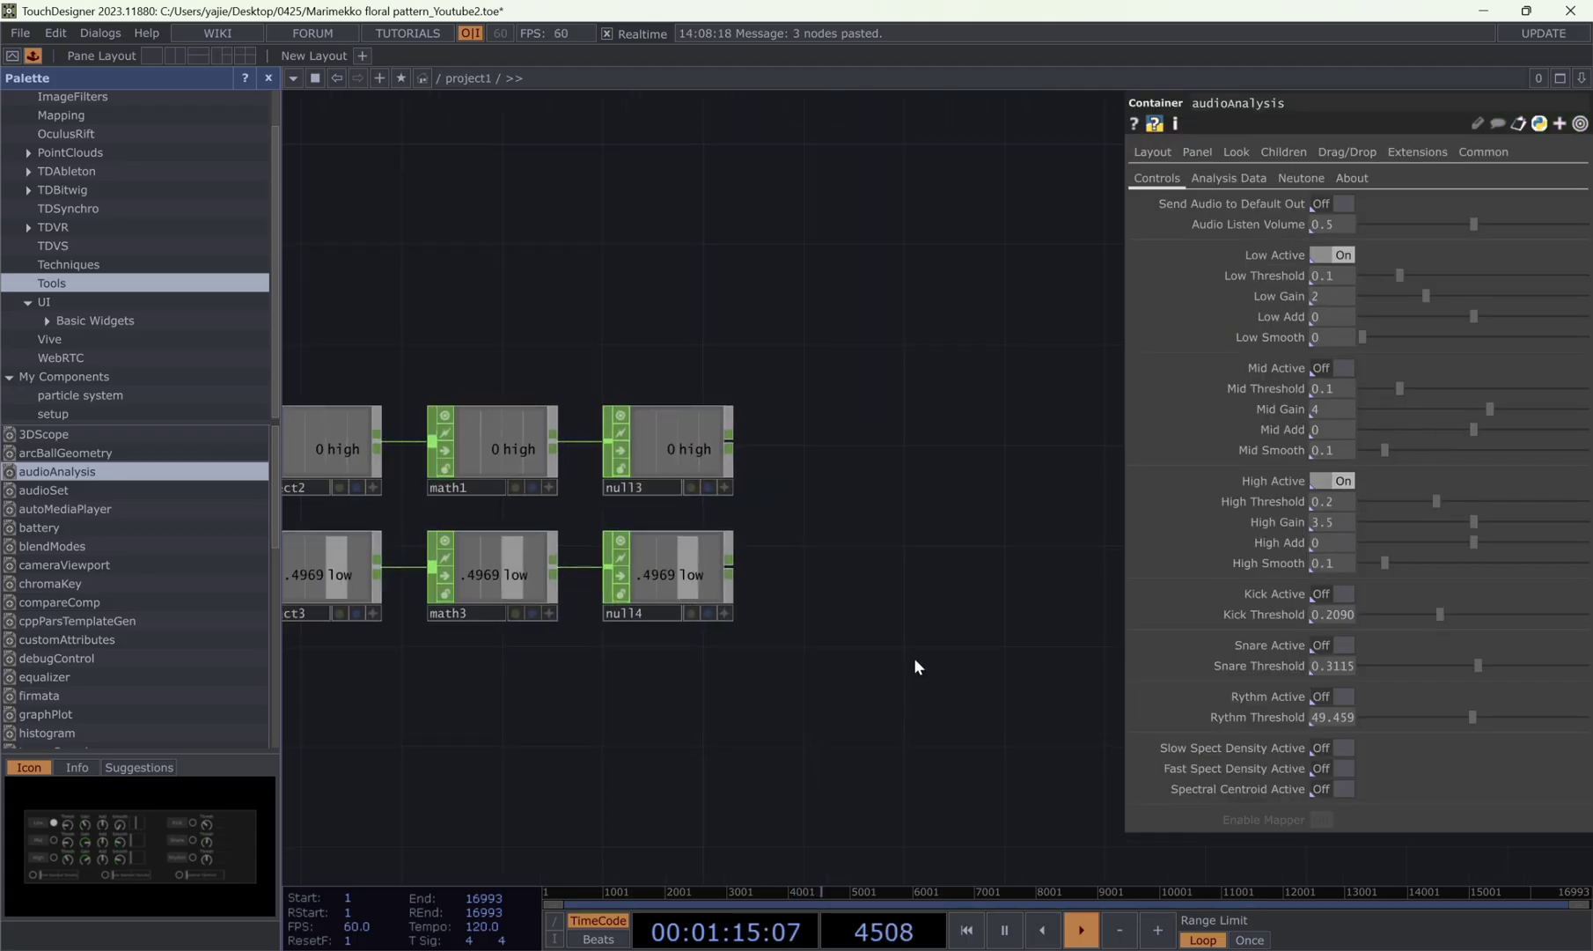
key("p")
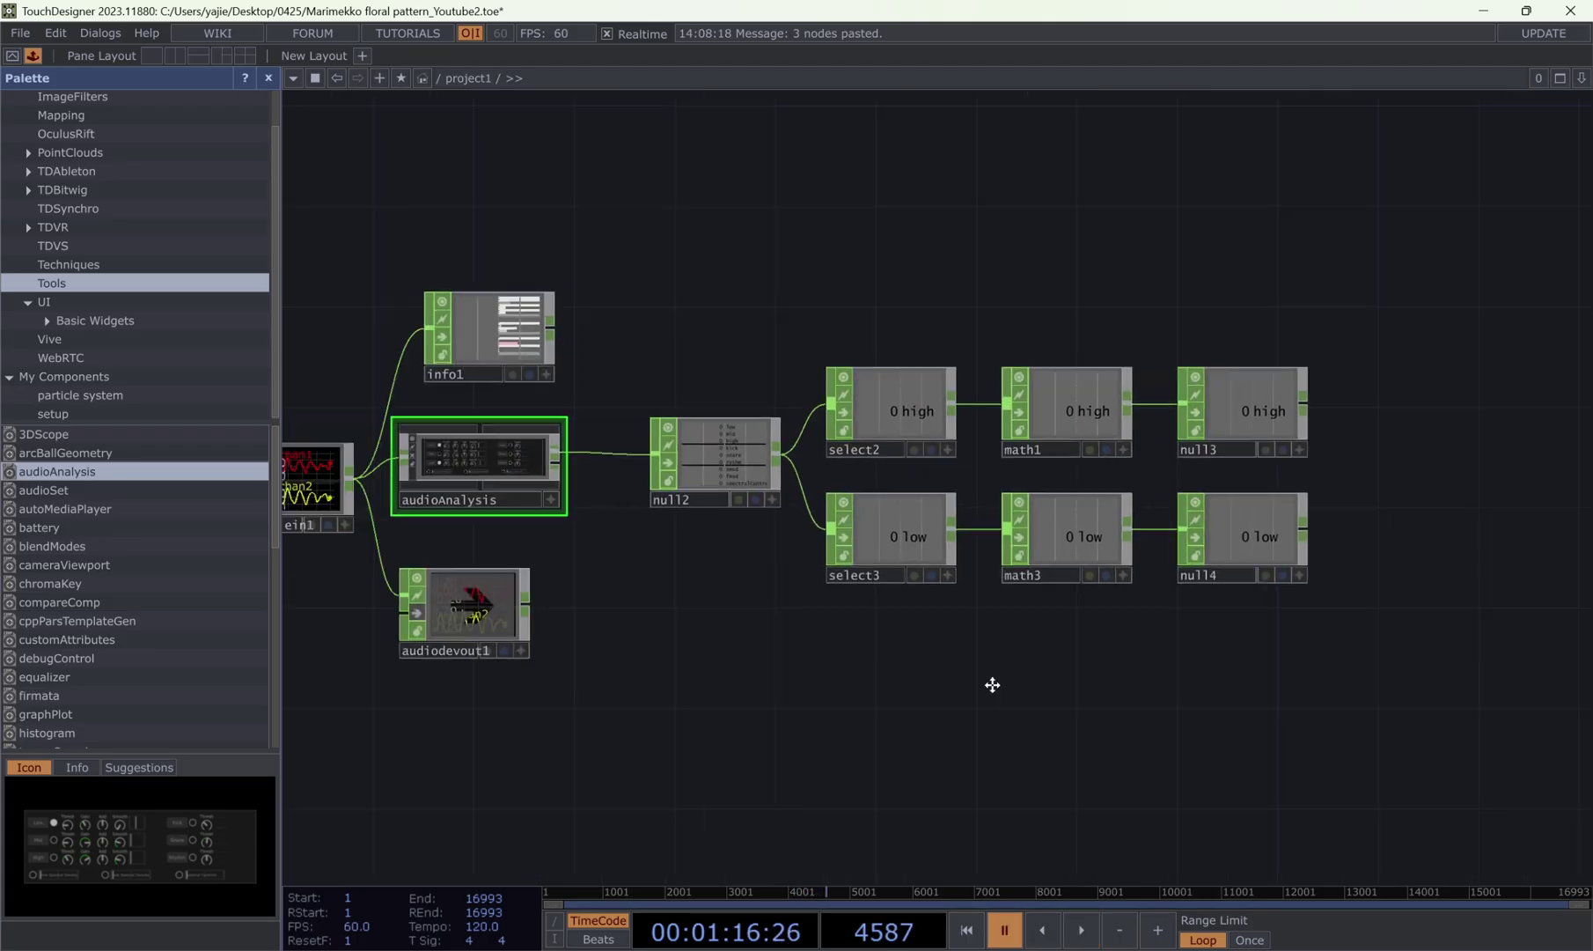
left_click_drag(992, 684, 1401, 664)
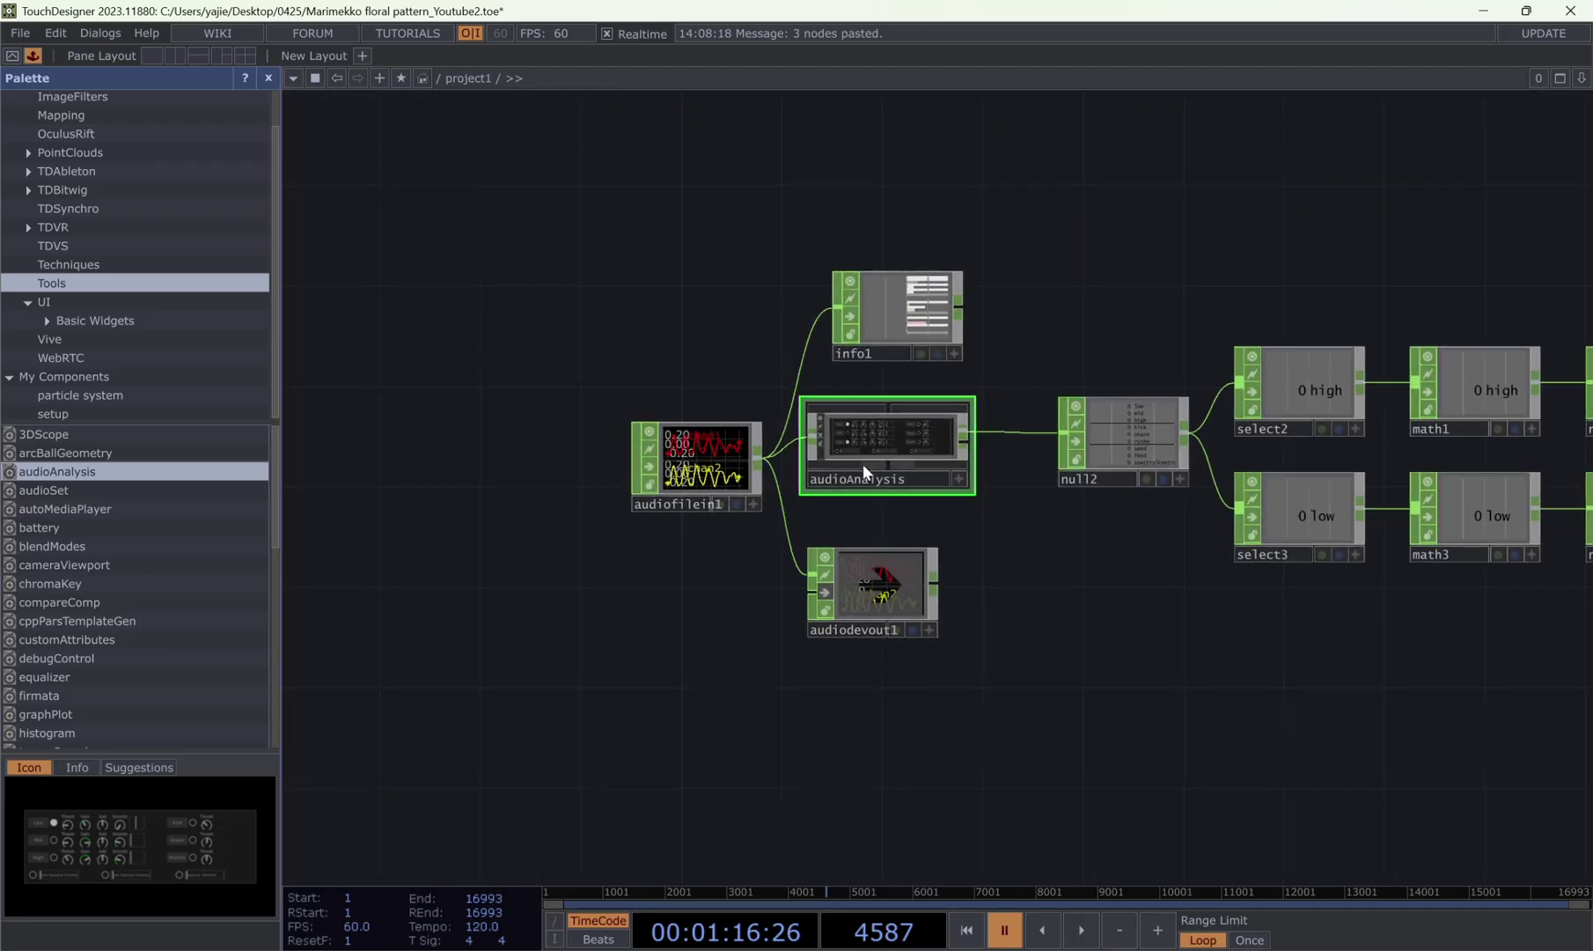
key("p")
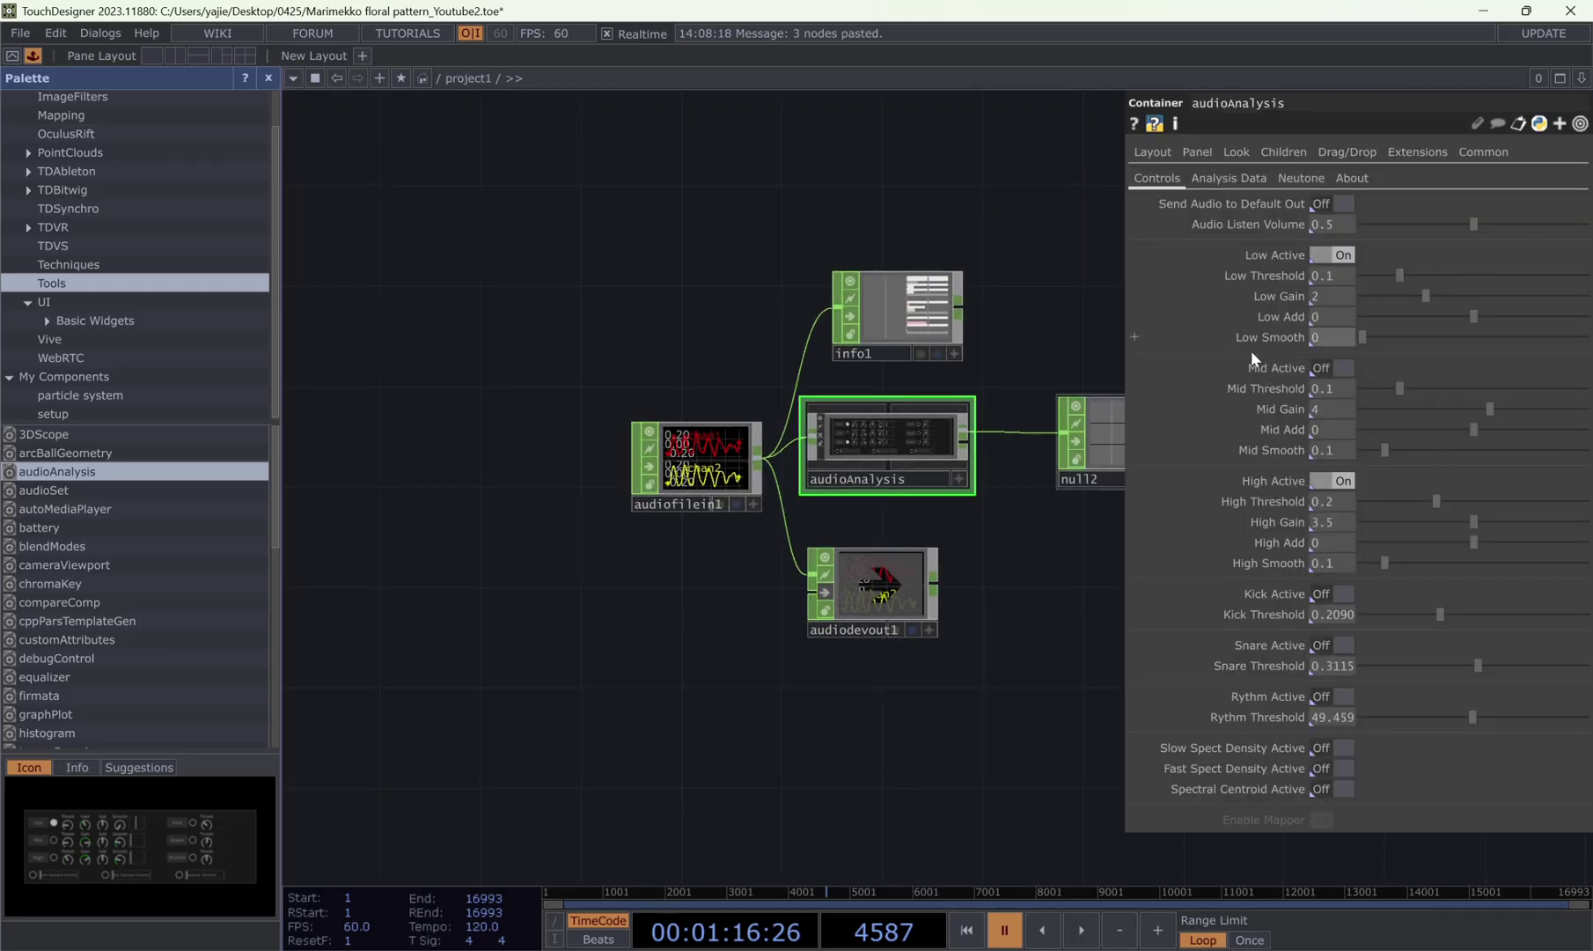
left_click_drag(891, 684, 649, 715)
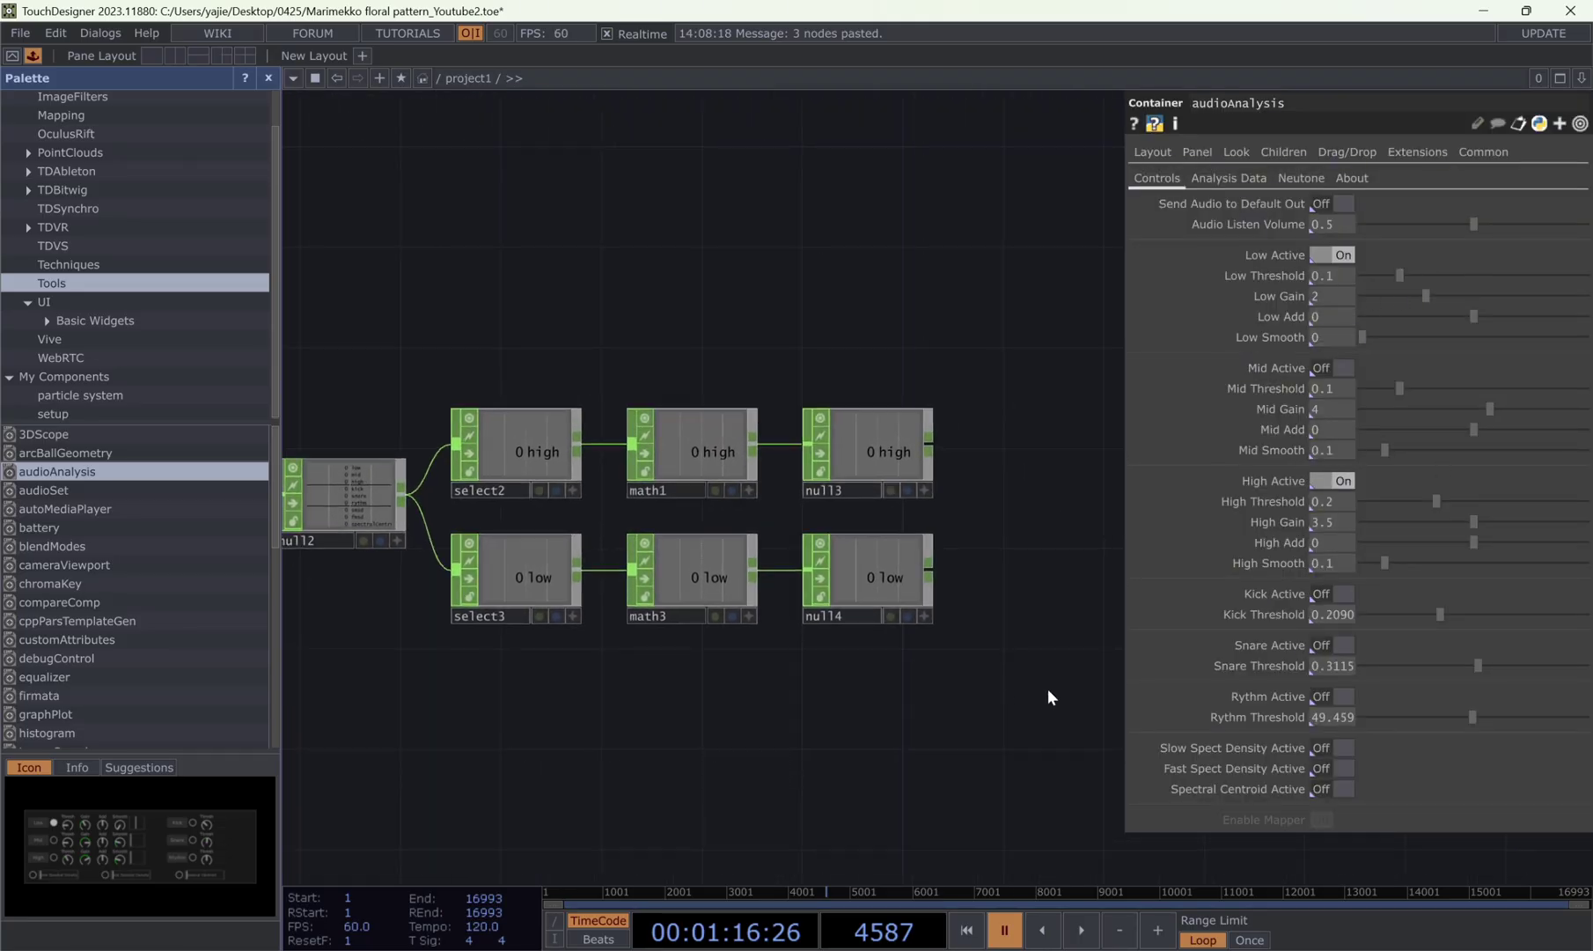
key("p")
- Test the key-driven pattern scaling by triggering the k1 counter repeatedly with transform4's scale values in view
scroll(1008, 664, "right", 2)
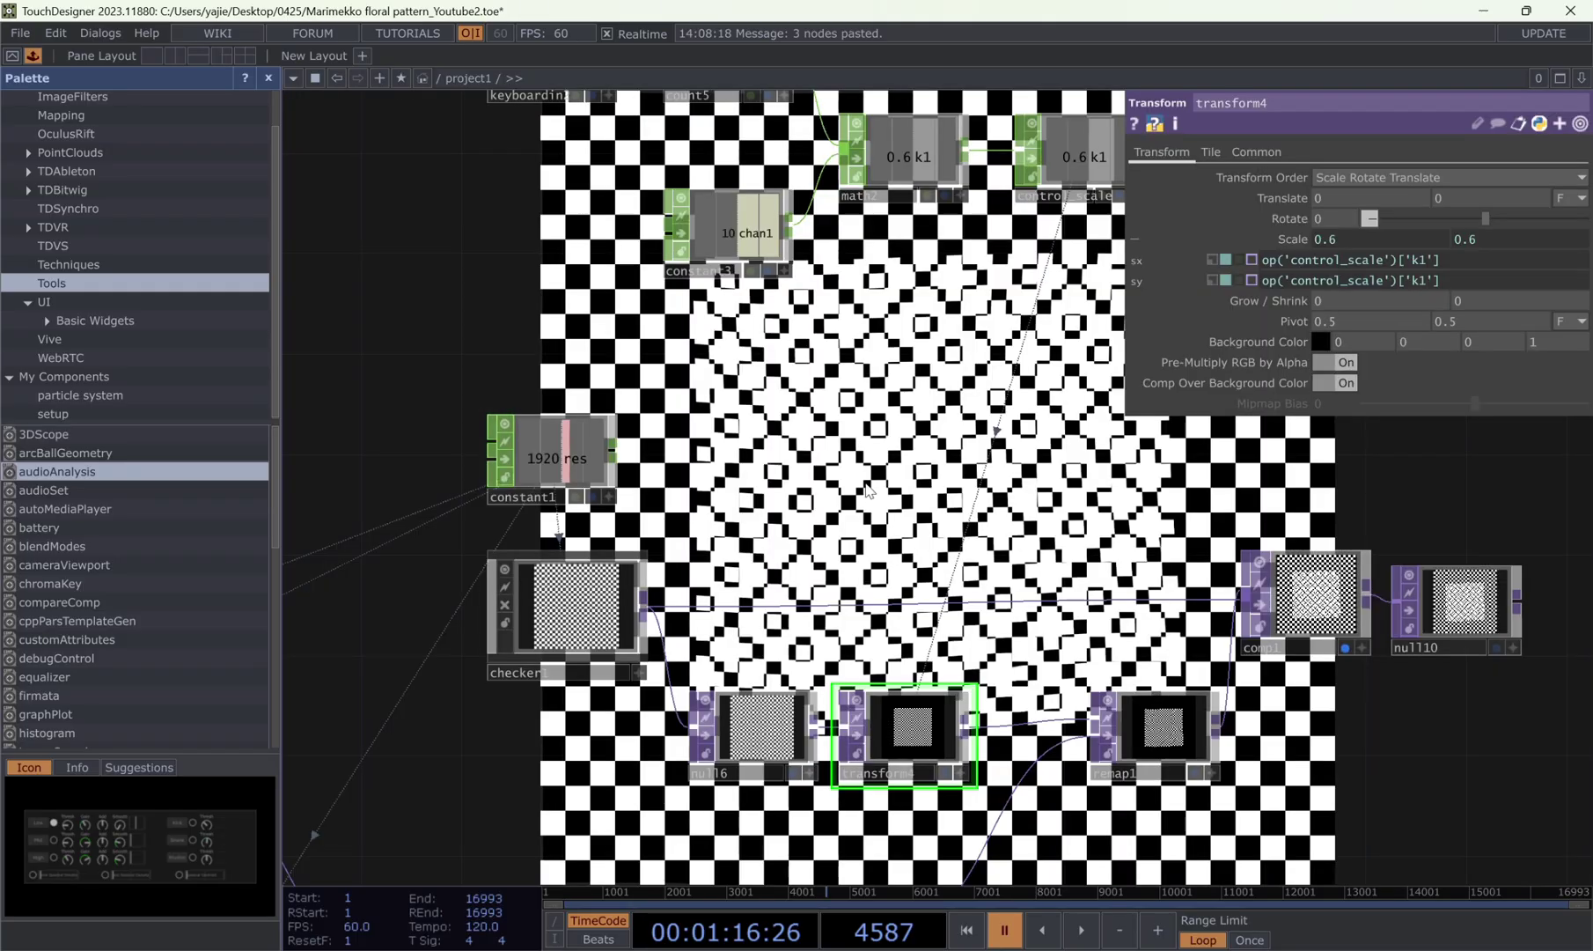
key("1")
key("1")
key("1")
key("1")
key("1")
key("1")
- Replace keyboardin2 with an LFO CHOP of type Pulse feeding count5, and resume playback
left_click_drag(867, 465, 852, 586)
left_click_drag(993, 564, 845, 604)
left_click_drag(713, 268, 731, 334)
left_click(493, 388)
double_click(534, 251)
type("lfo")
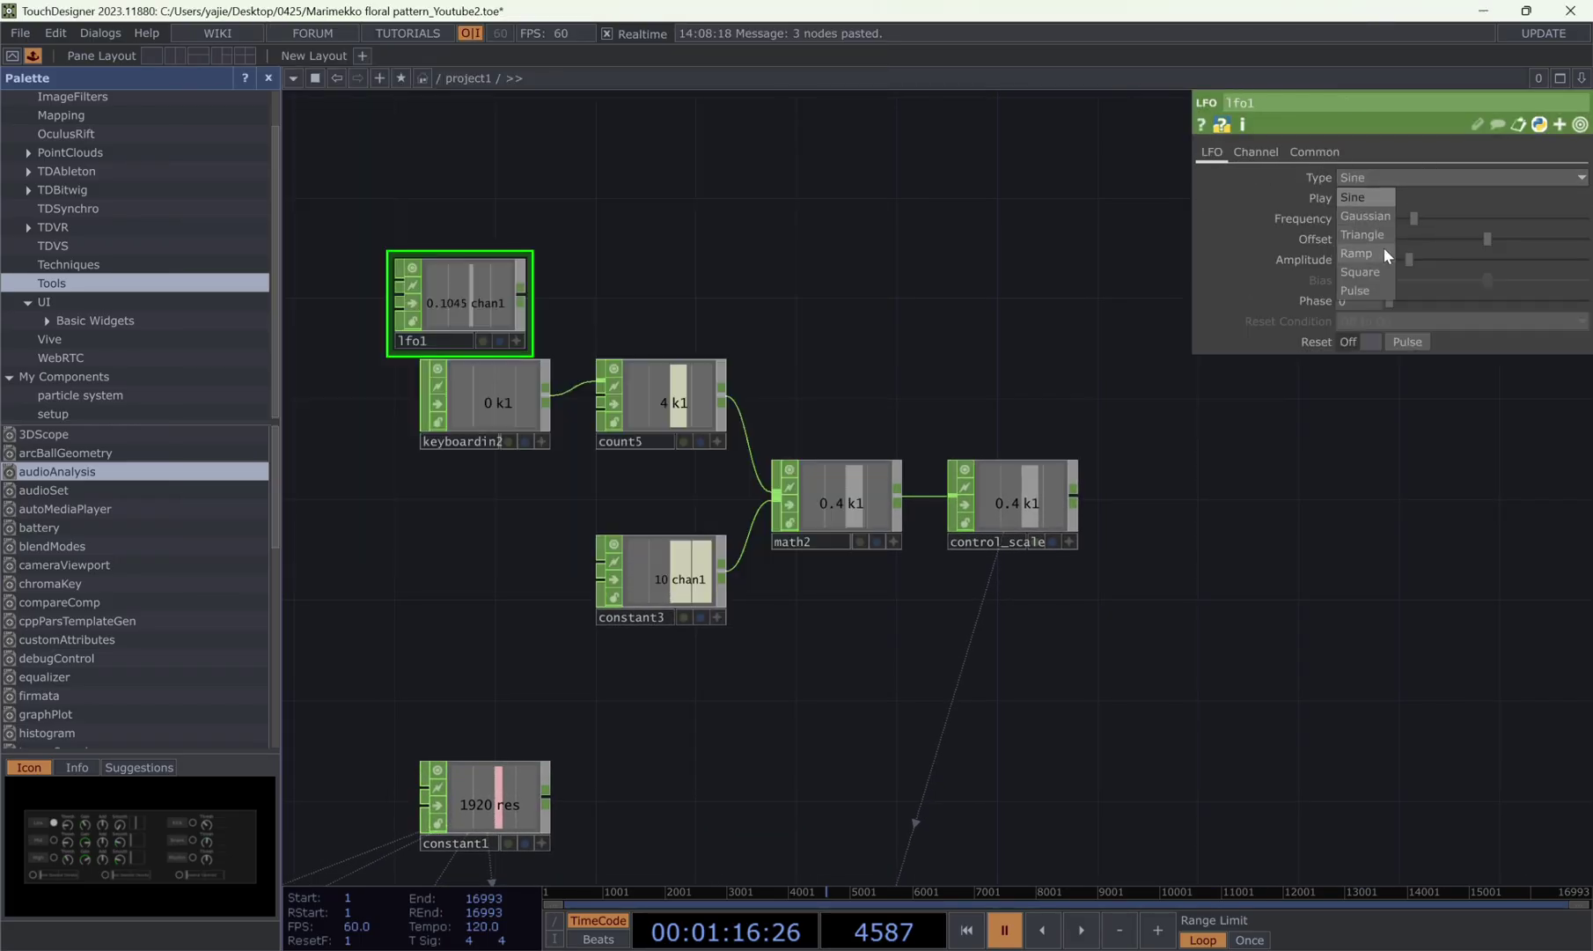
left_click(1360, 290)
key("space")
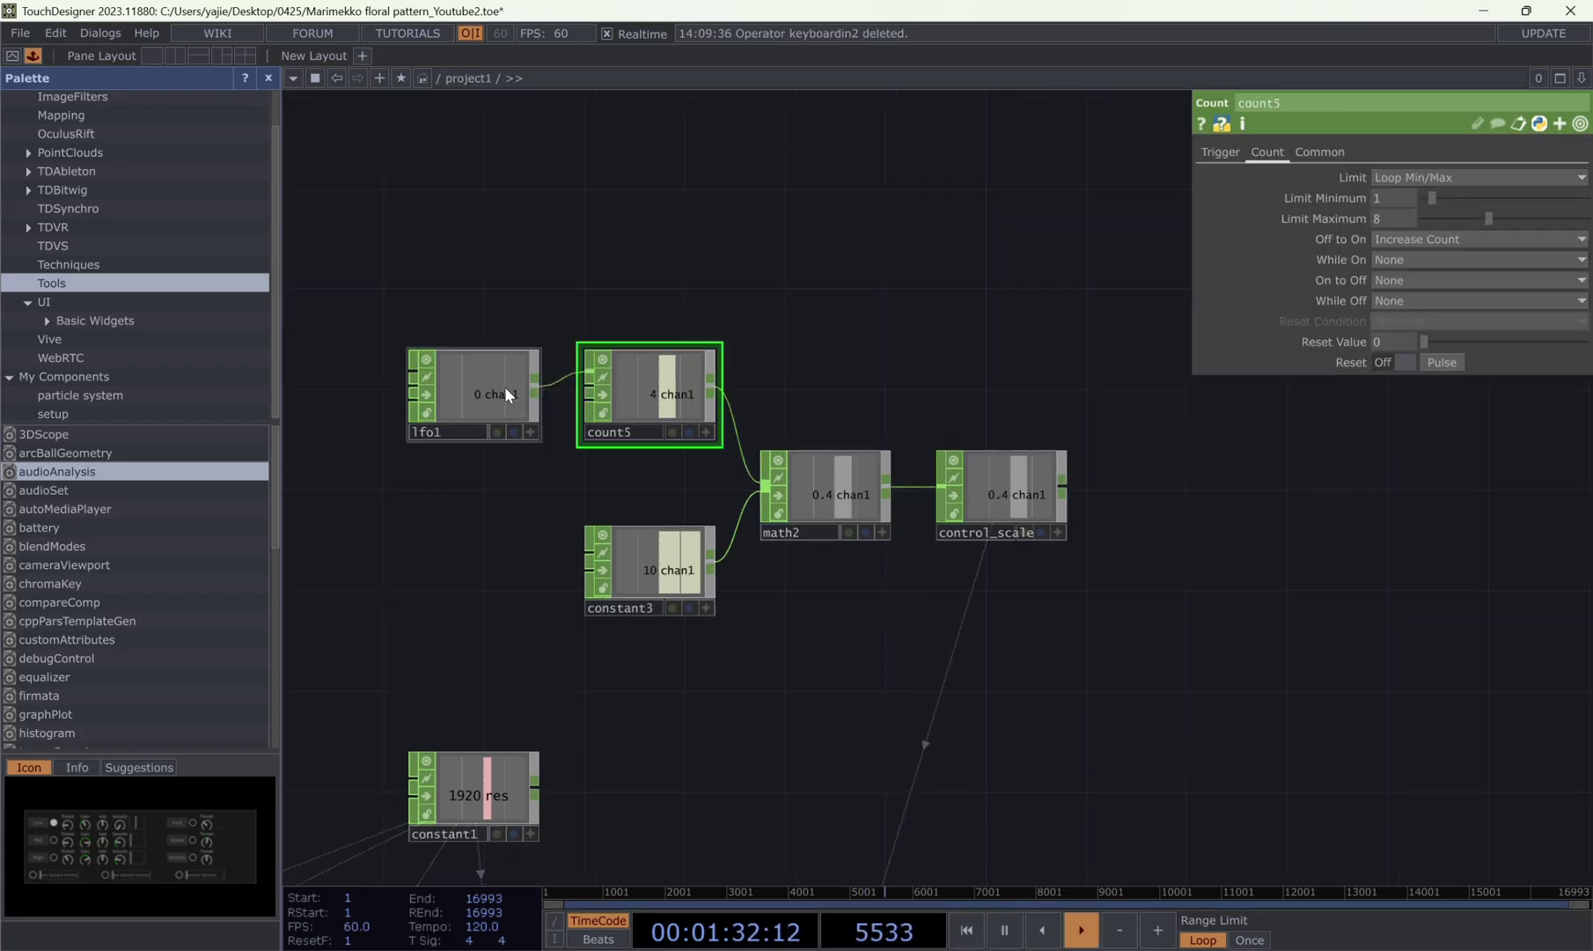
- Relink transform4's X and Y scale to the chan1 channel of control_scale
left_click(507, 396)
scroll(1036, 338, "down", 3)
scroll(1034, 350, "down", 2)
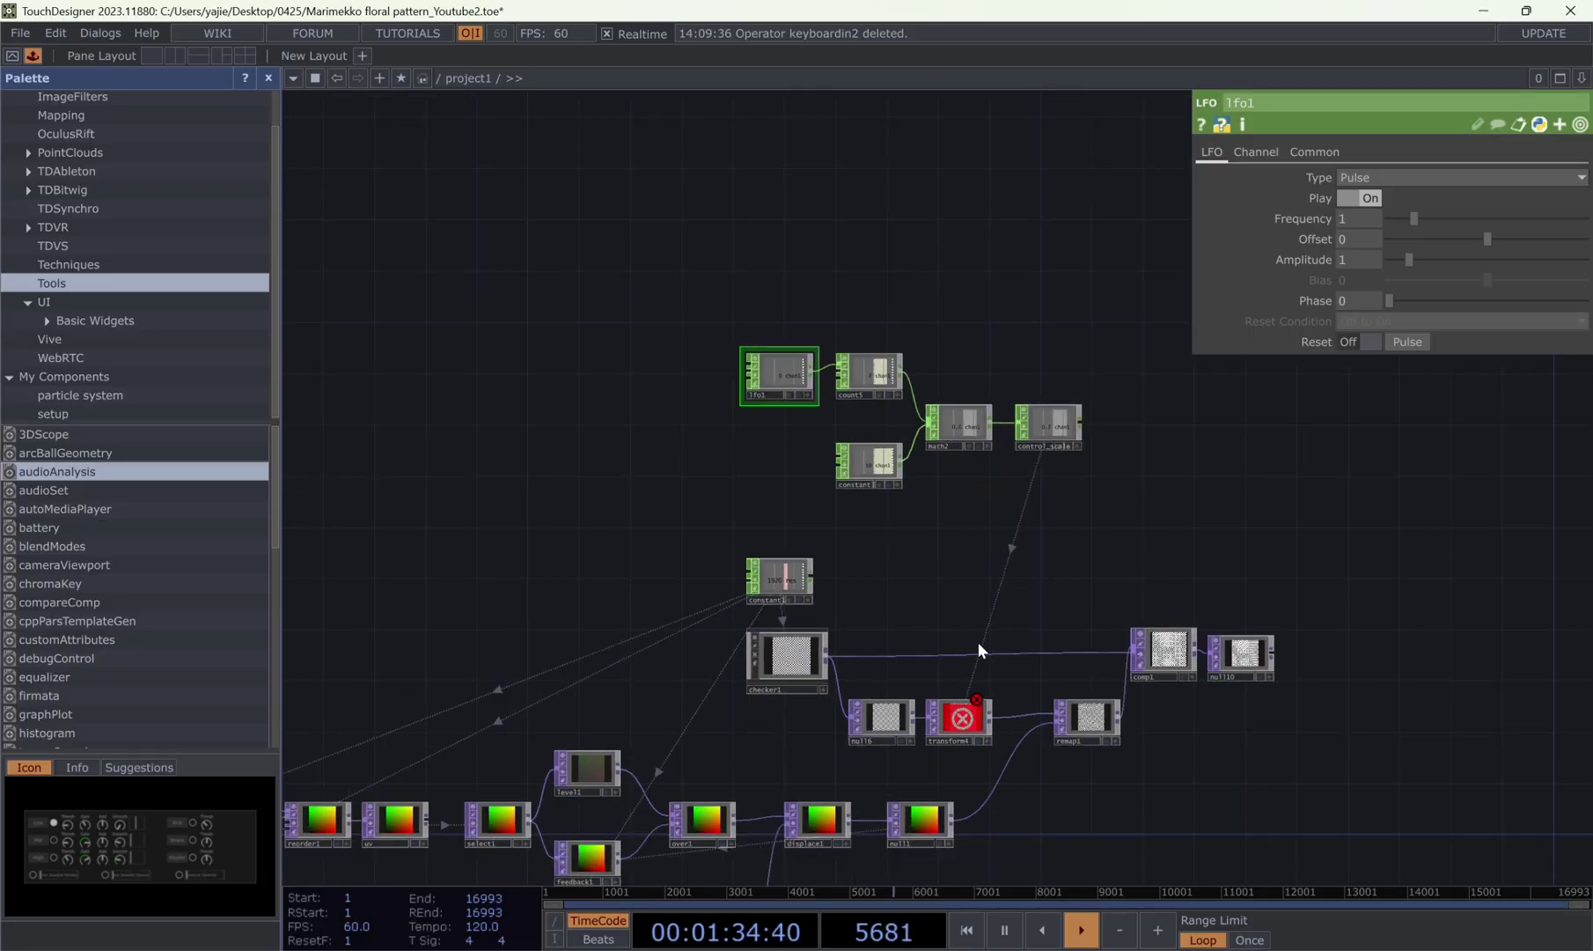
left_click(965, 722)
scroll(987, 694, "up", 2)
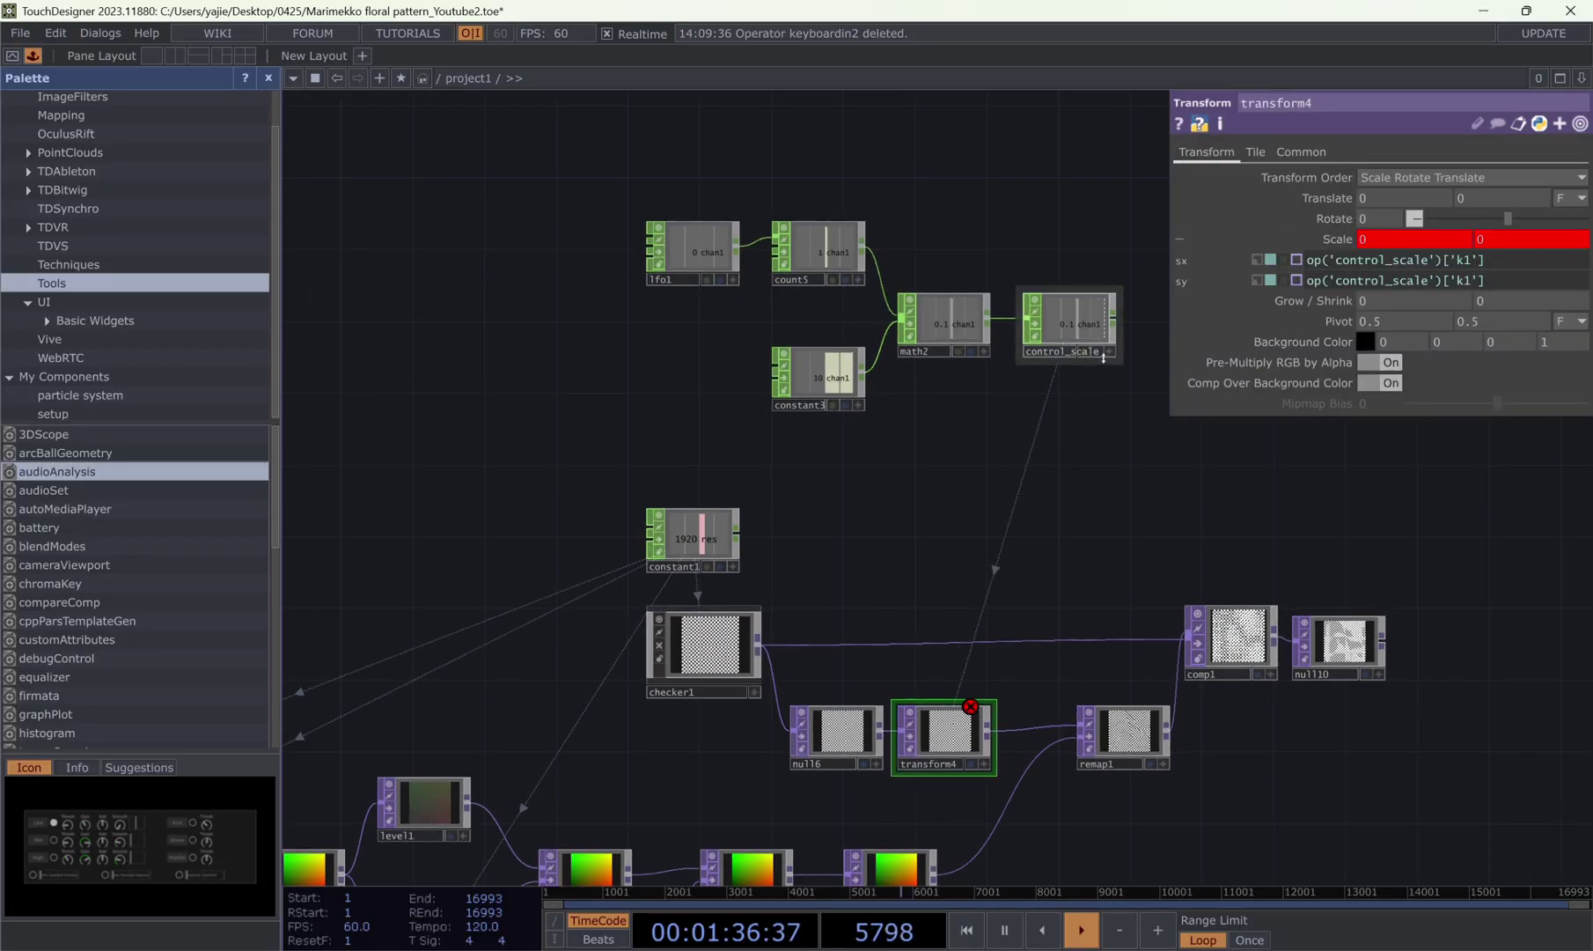
left_click_drag(1102, 348, 938, 726)
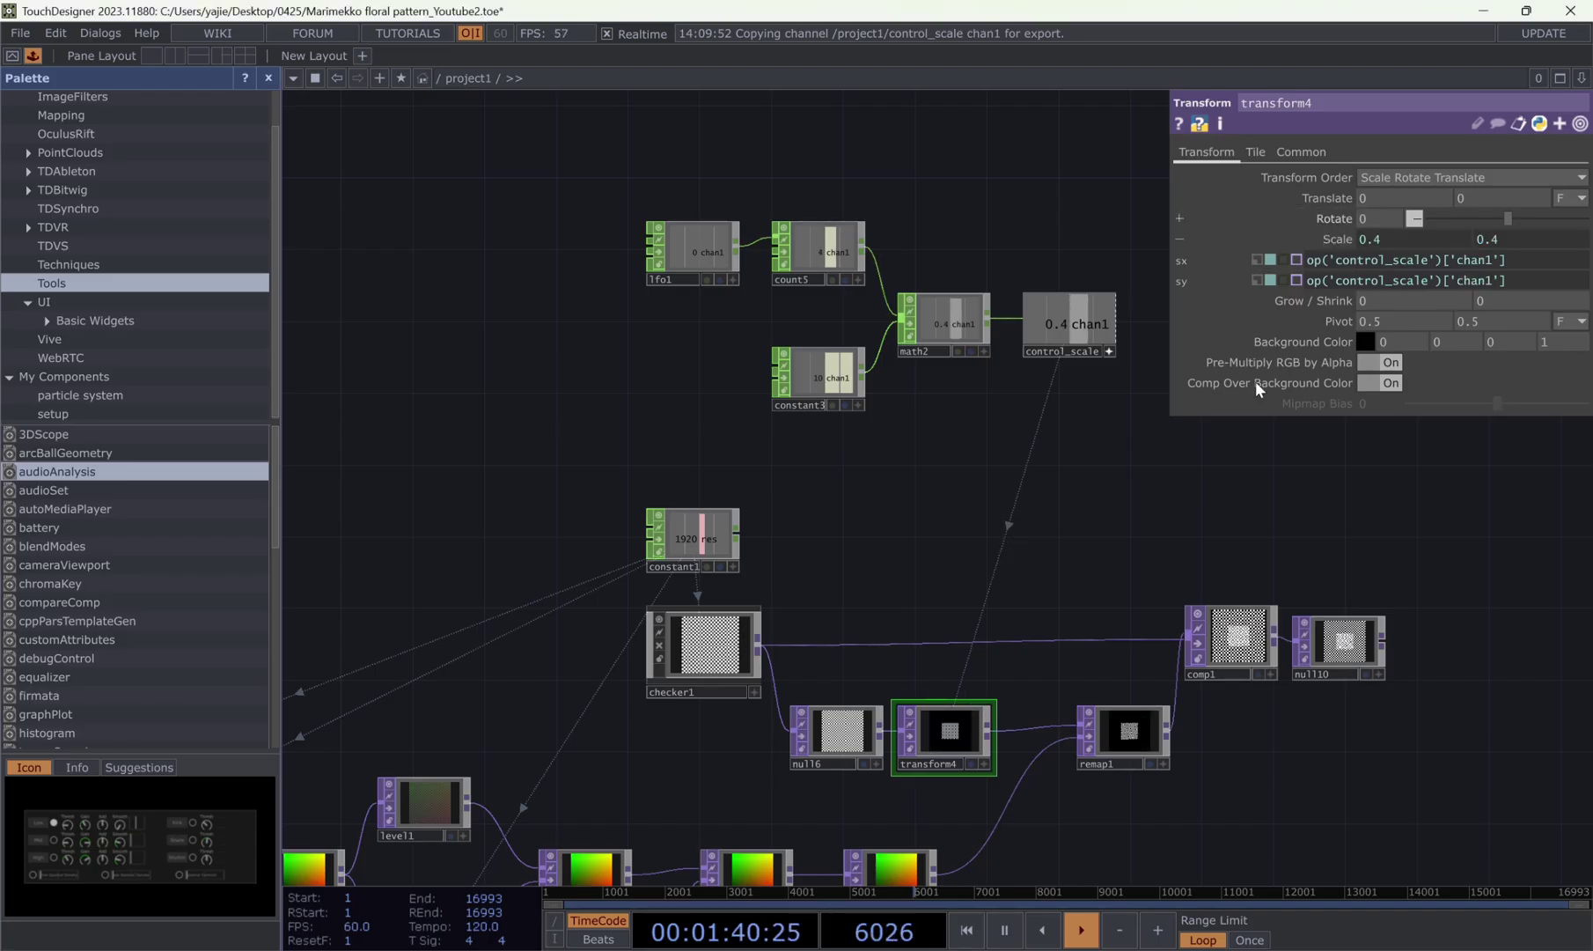
- Display null10's output in the network background
scroll(1131, 452, "down", 3)
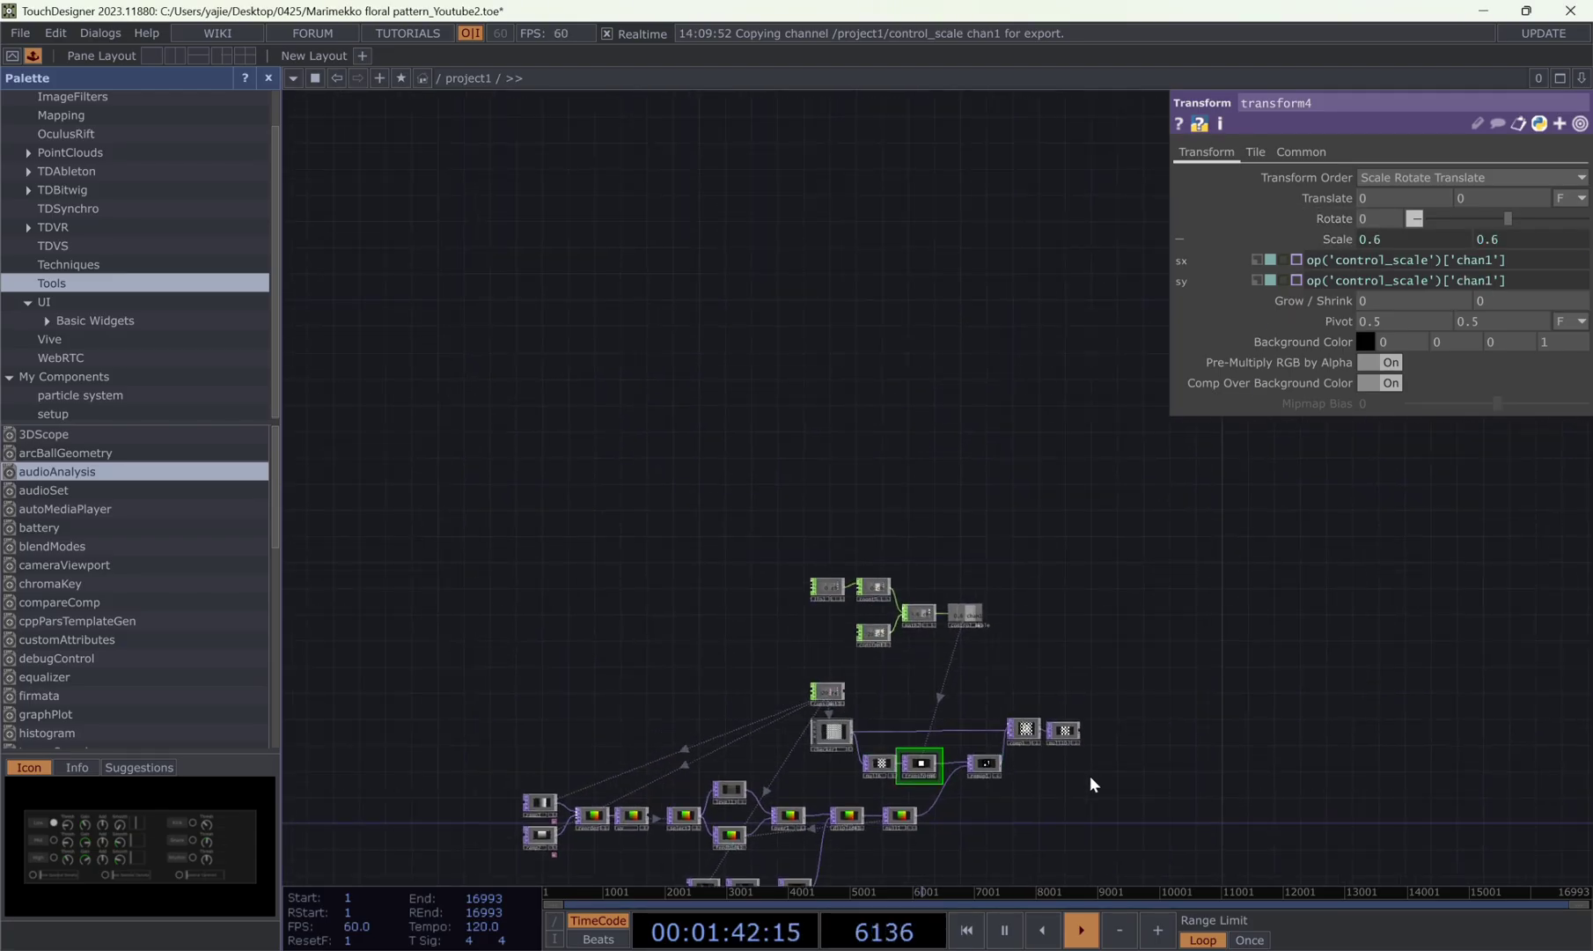
scroll(1089, 776, "up", 3)
left_click(1059, 711)
left_click_drag(1059, 712, 926, 662)
scroll(927, 662, "up", 3)
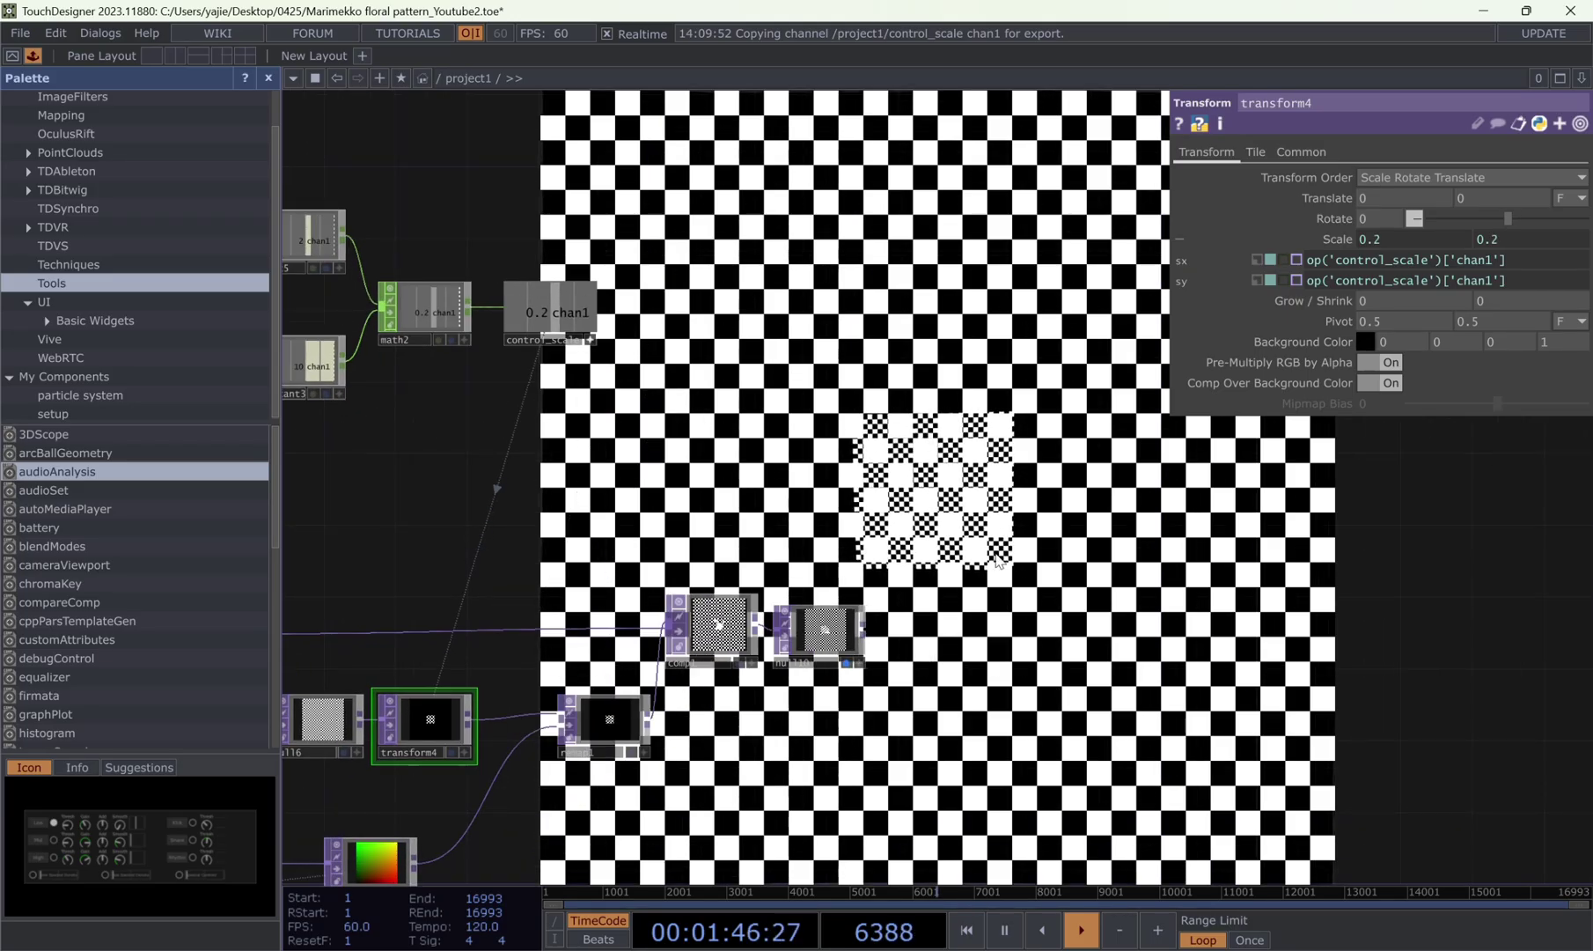
left_click_drag(494, 492, 1012, 591)
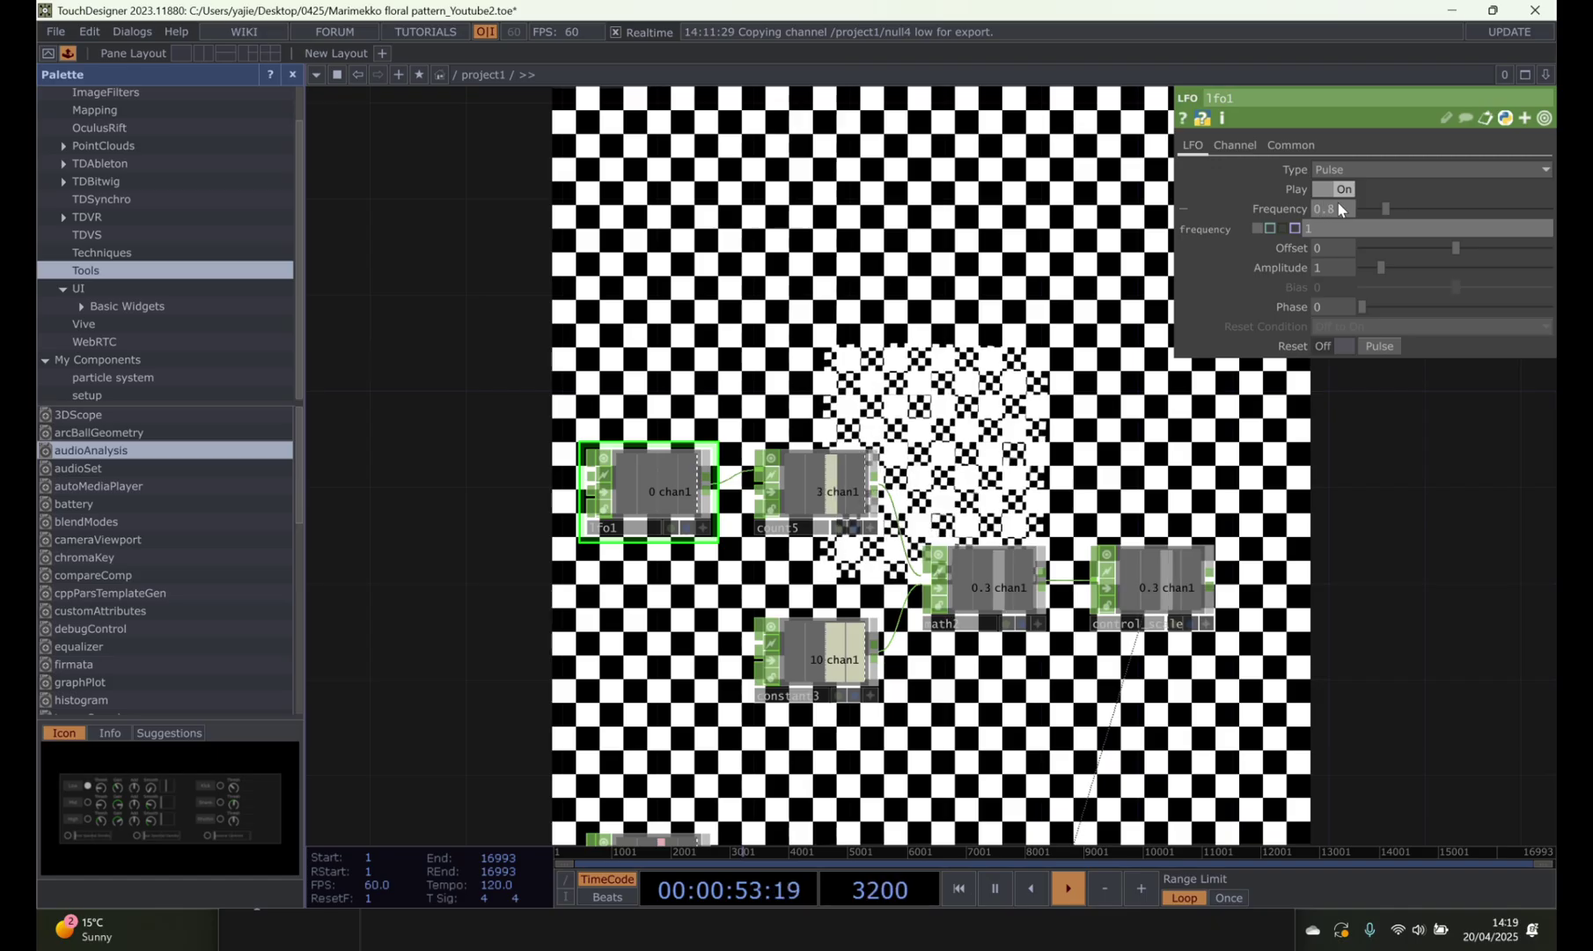
- Try a frequency of 0.8 on lfo1
type("8")
key("Return")
left_click_drag(1055, 509, 1038, 514)
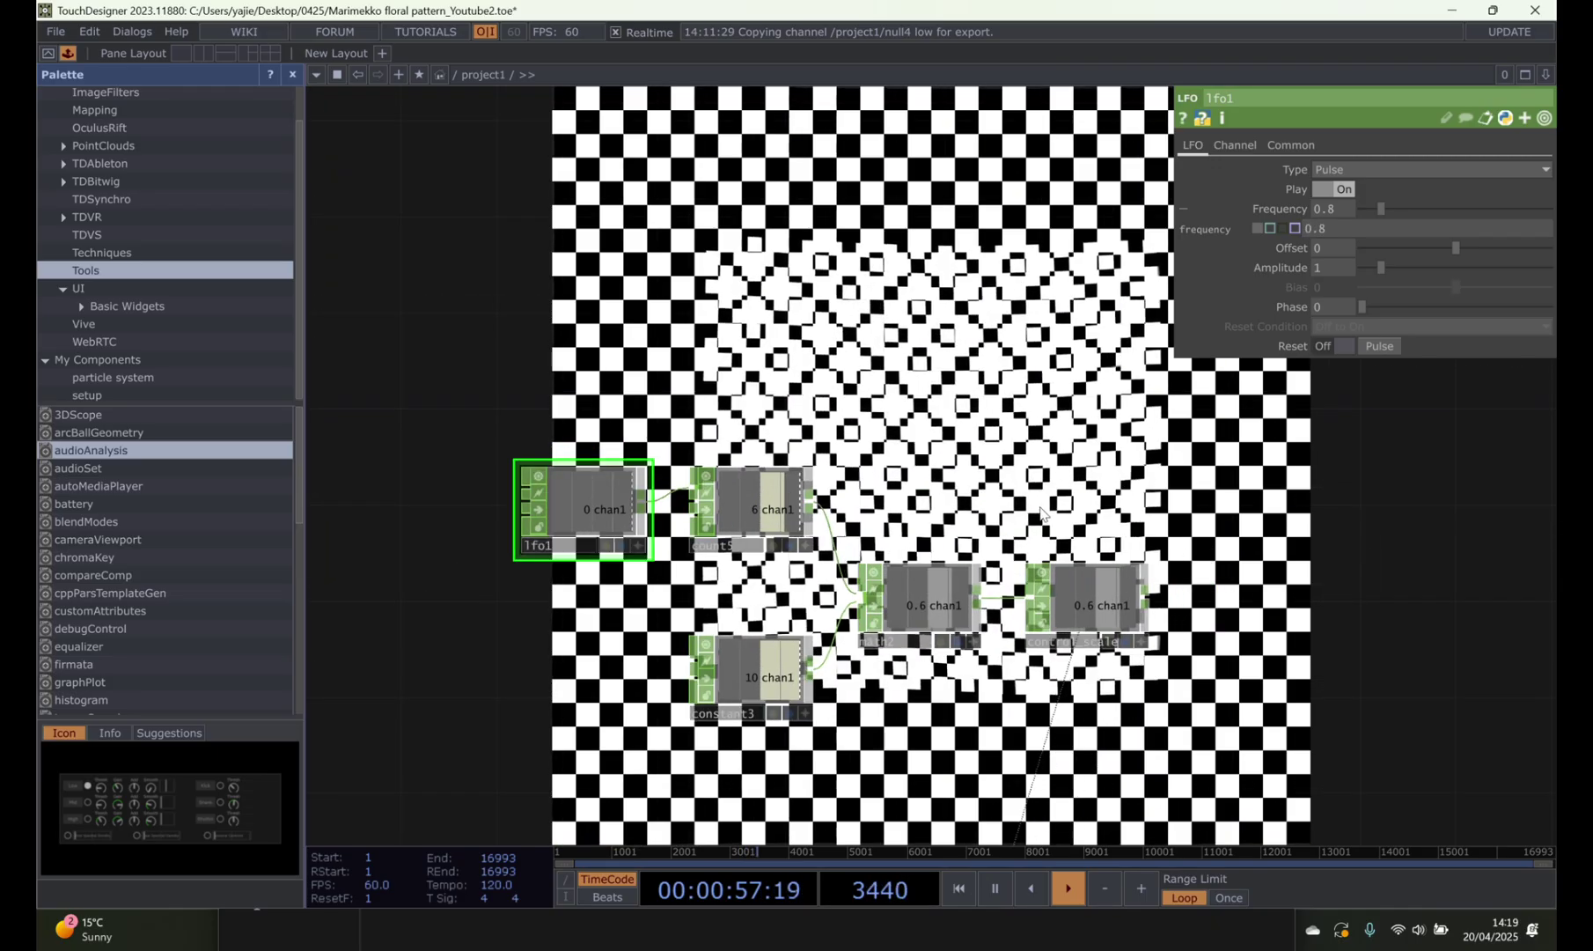
- Set lfo1's frequency to 0.7
left_click(1346, 210)
key("BackSpace")
type("7")
key("Return")
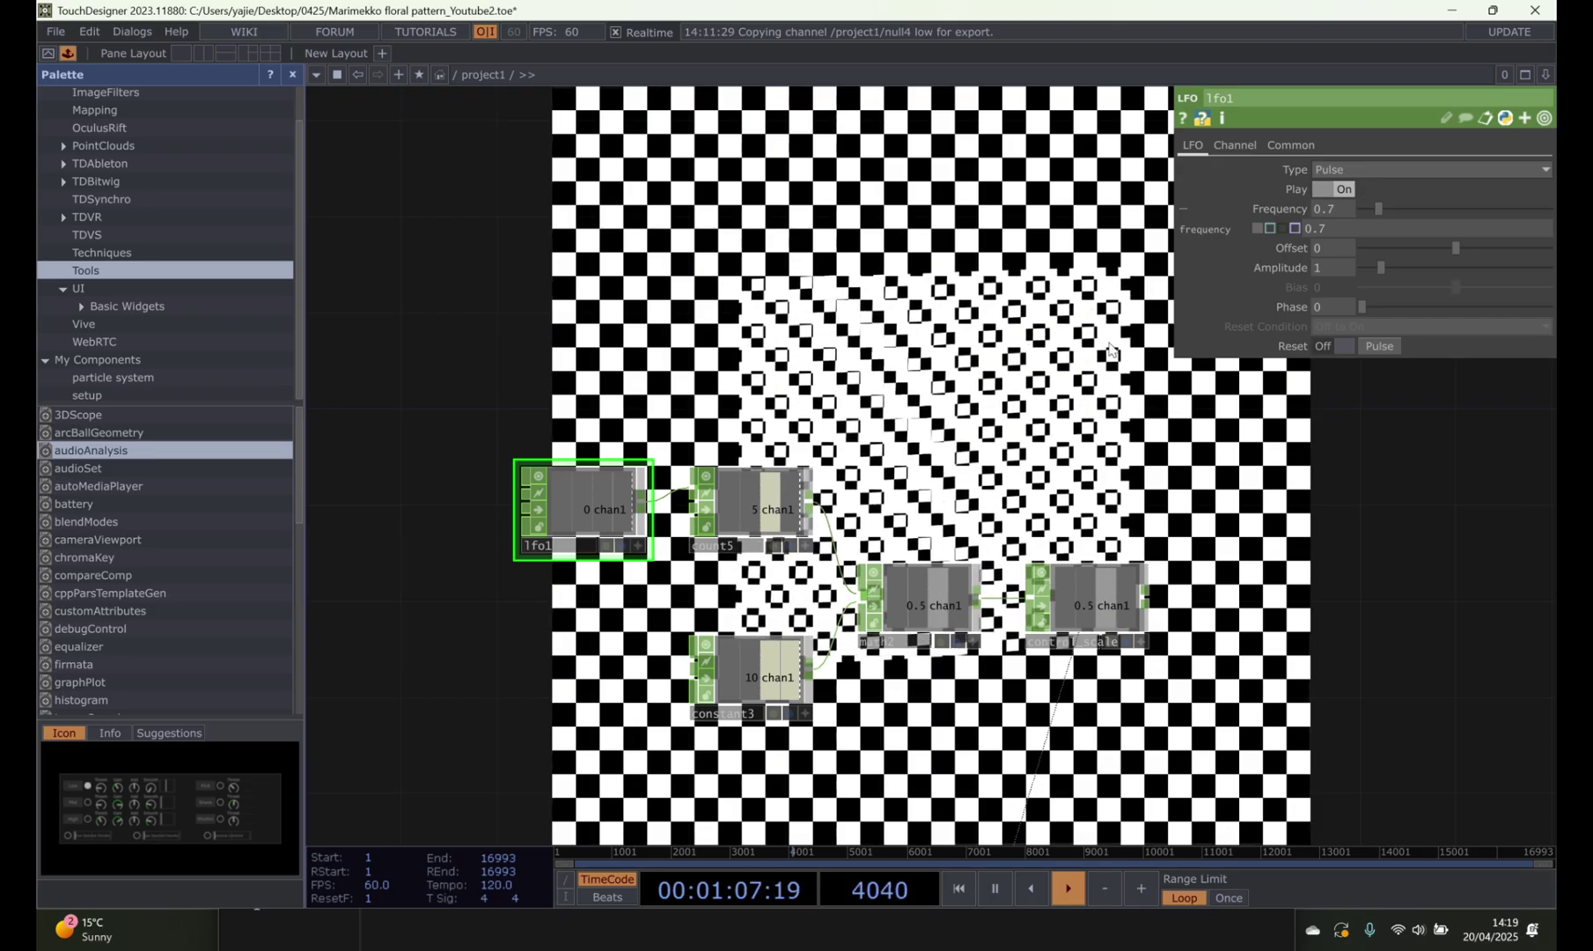
- Pause the timeline playback after viewing the scale animation behind the network
left_click_drag(913, 343, 993, 345)
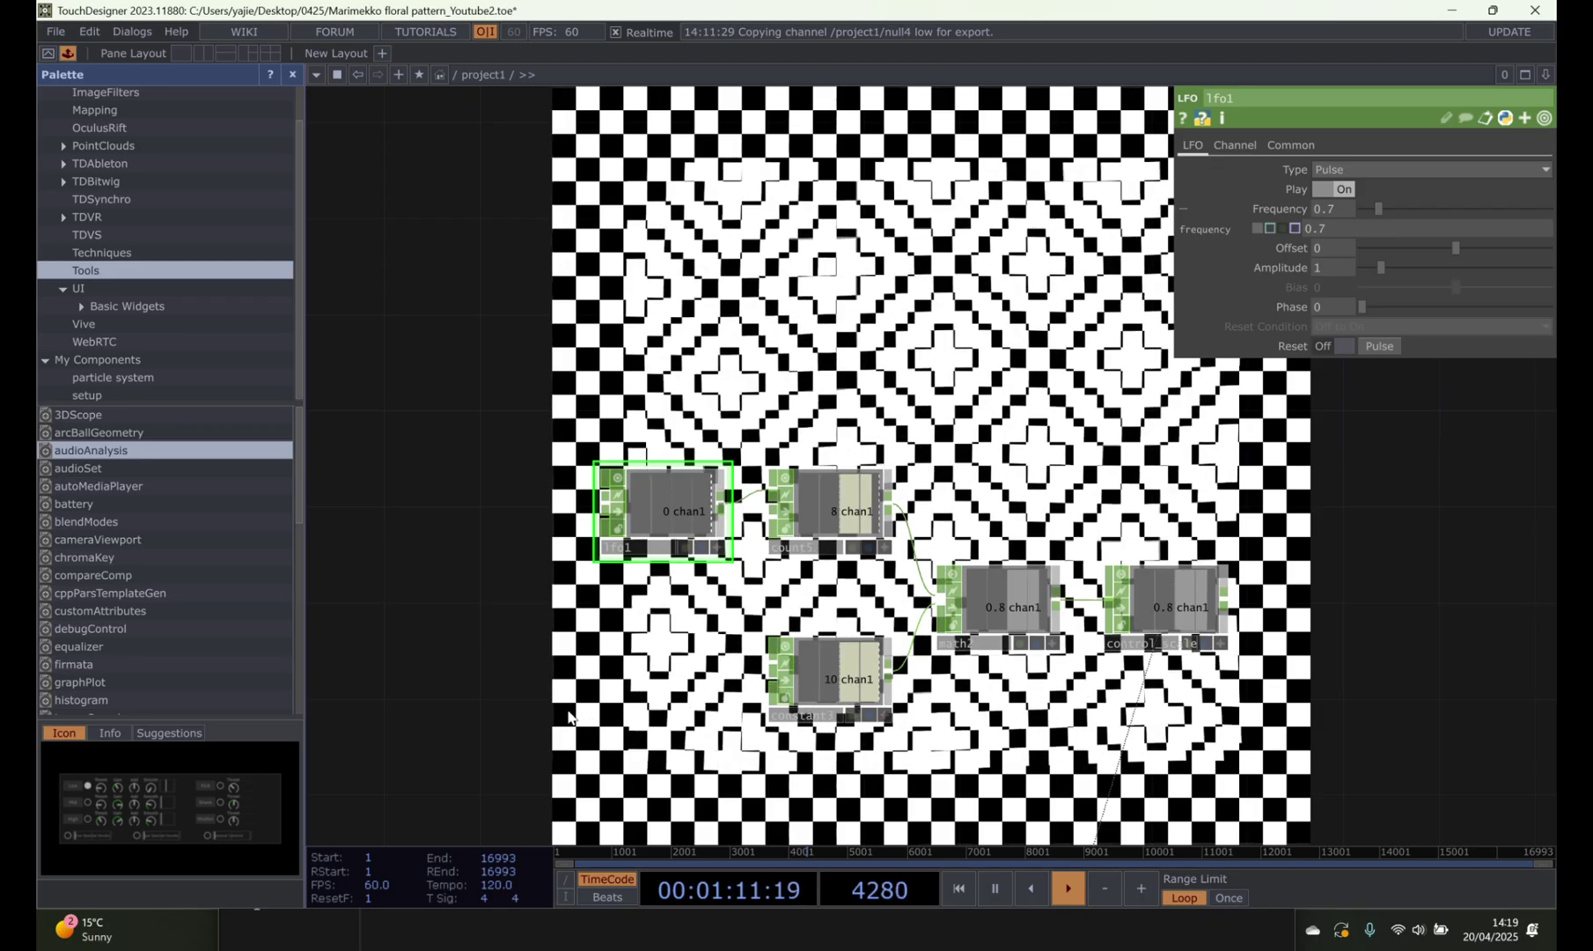
left_click_drag(593, 717, 683, 720)
scroll(1056, 519, "down", 3)
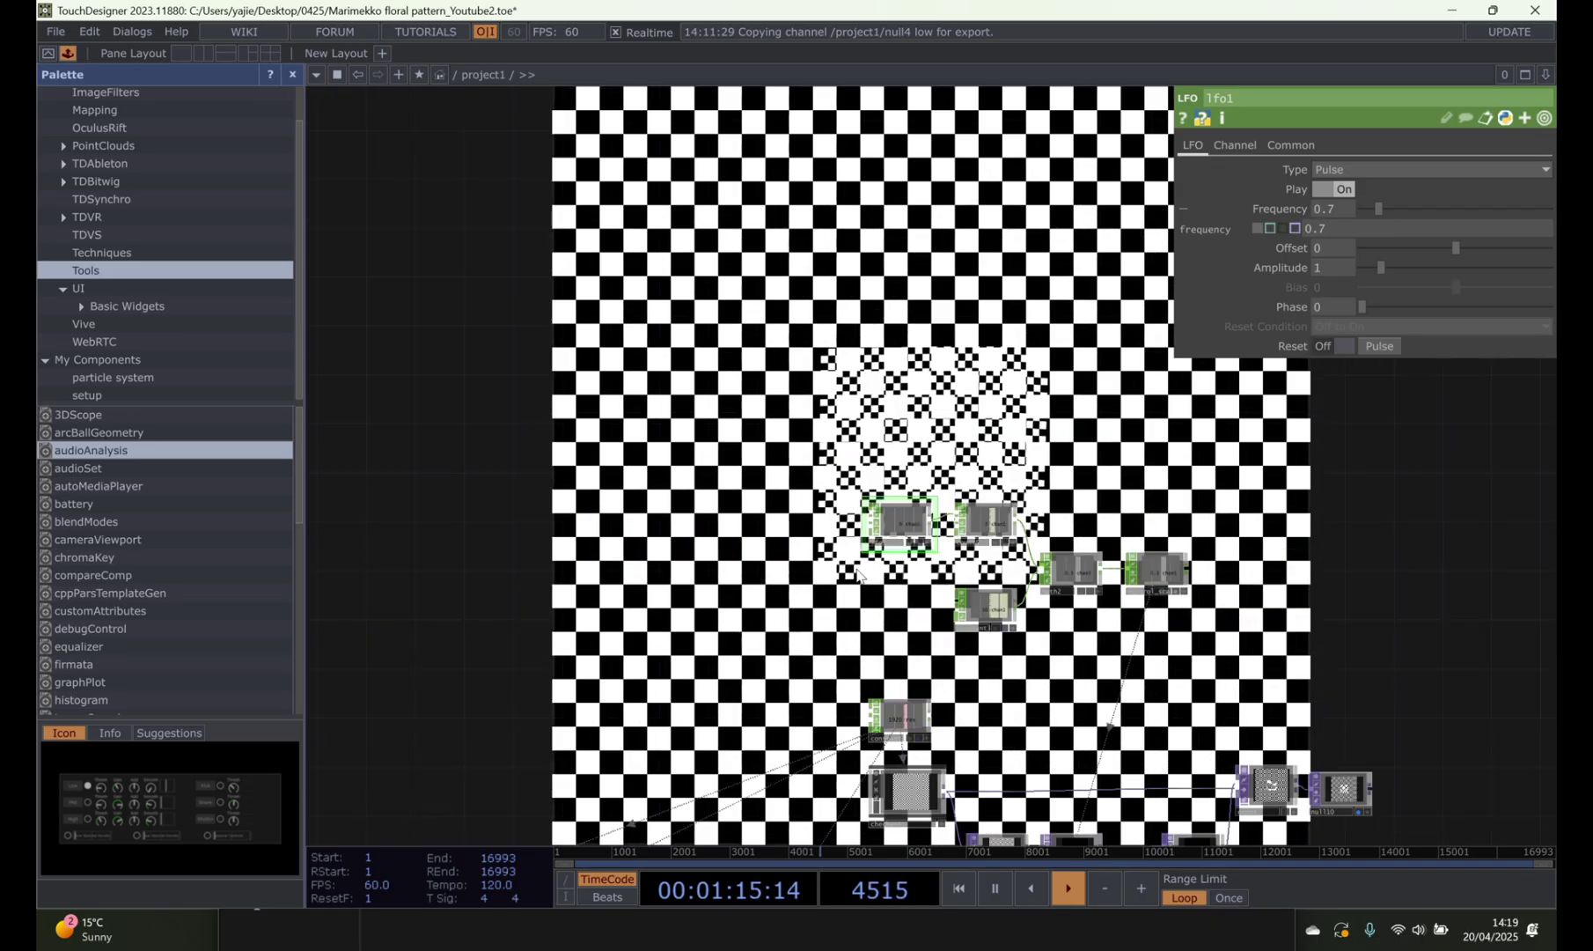
left_click_drag(1056, 520, 1177, 458)
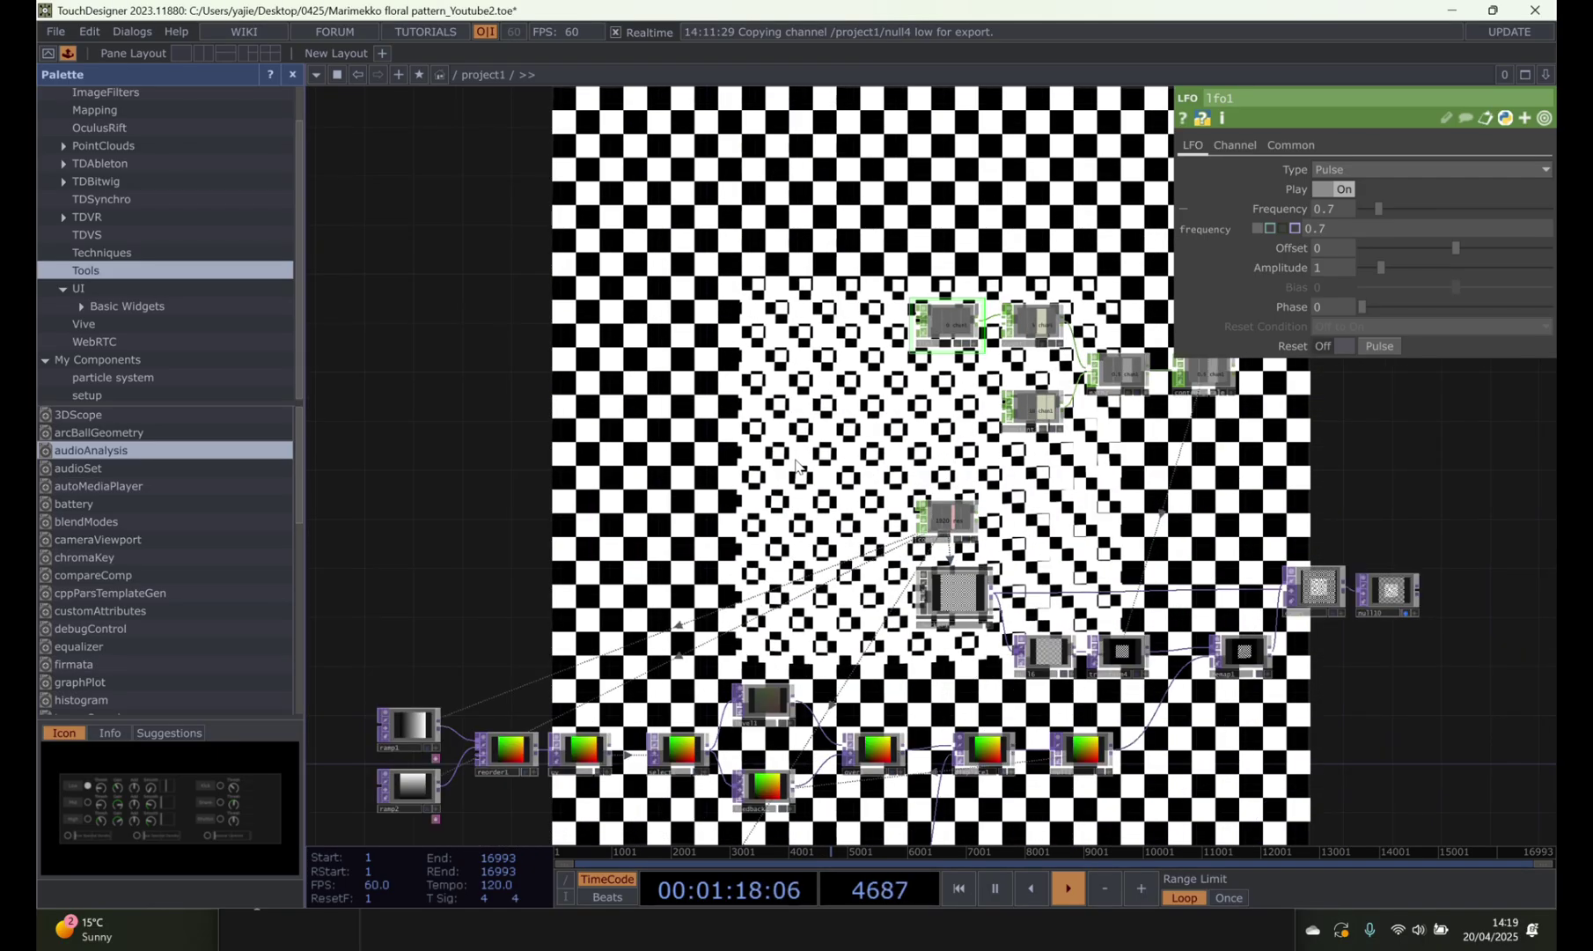
left_click_drag(795, 467, 1153, 361)
key("space")
- Open transform4's scale parameters and make the null4 node with the low audio channel viewer-active
scroll(572, 519, "up", 3)
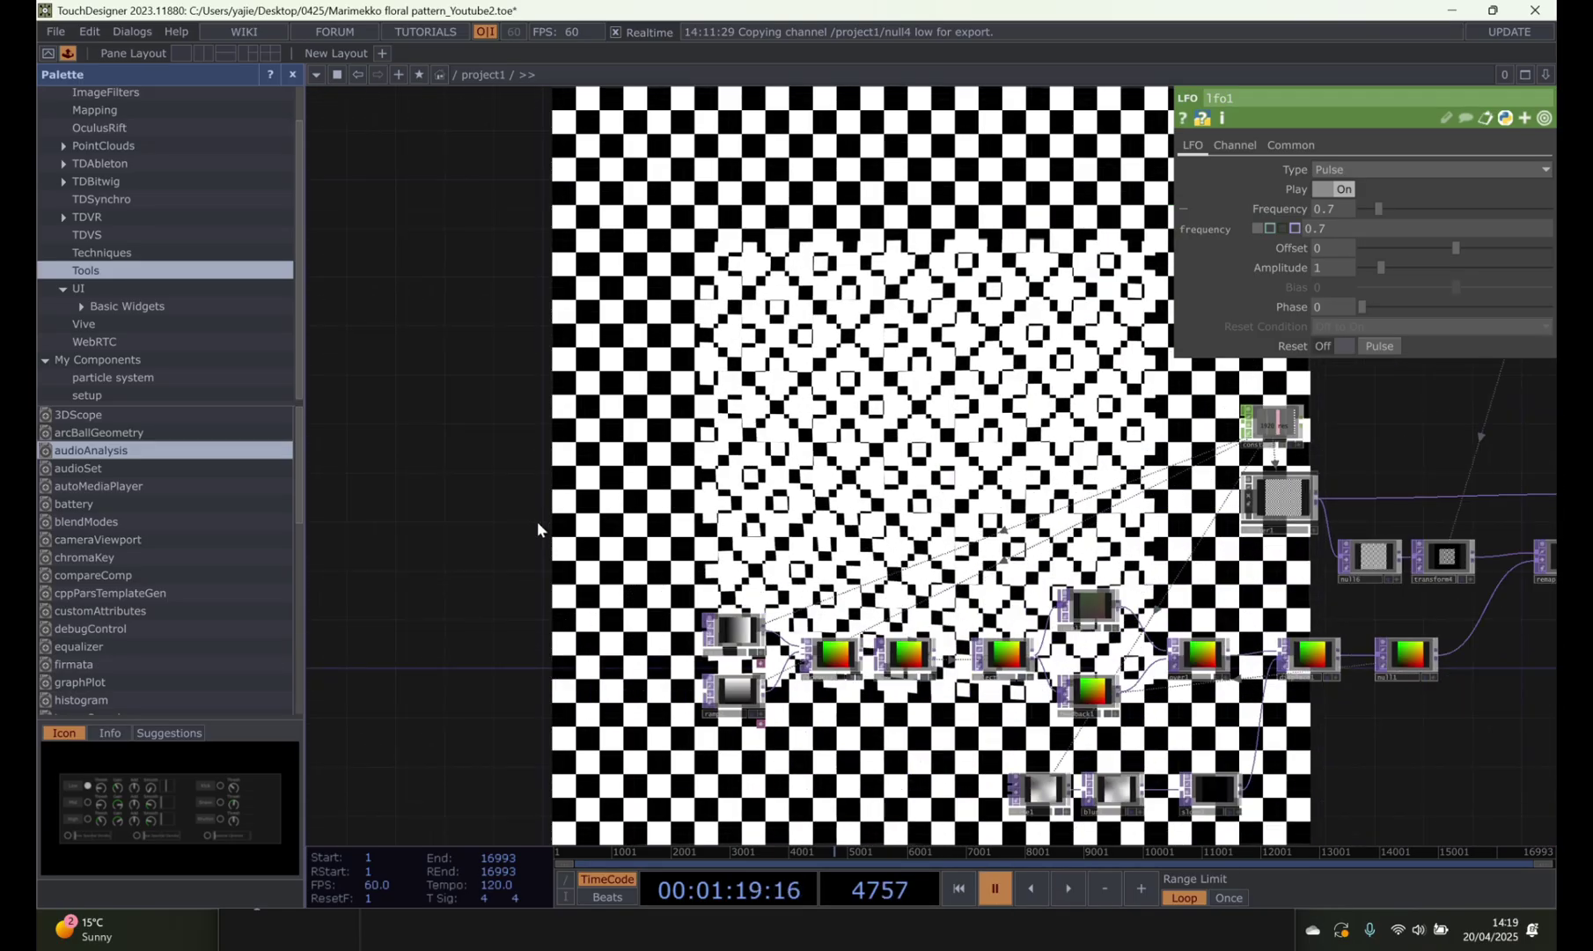
left_click_drag(519, 523, 714, 475)
scroll(1061, 453, "down", 3)
scroll(1478, 594, "up", 4)
left_click(1241, 523)
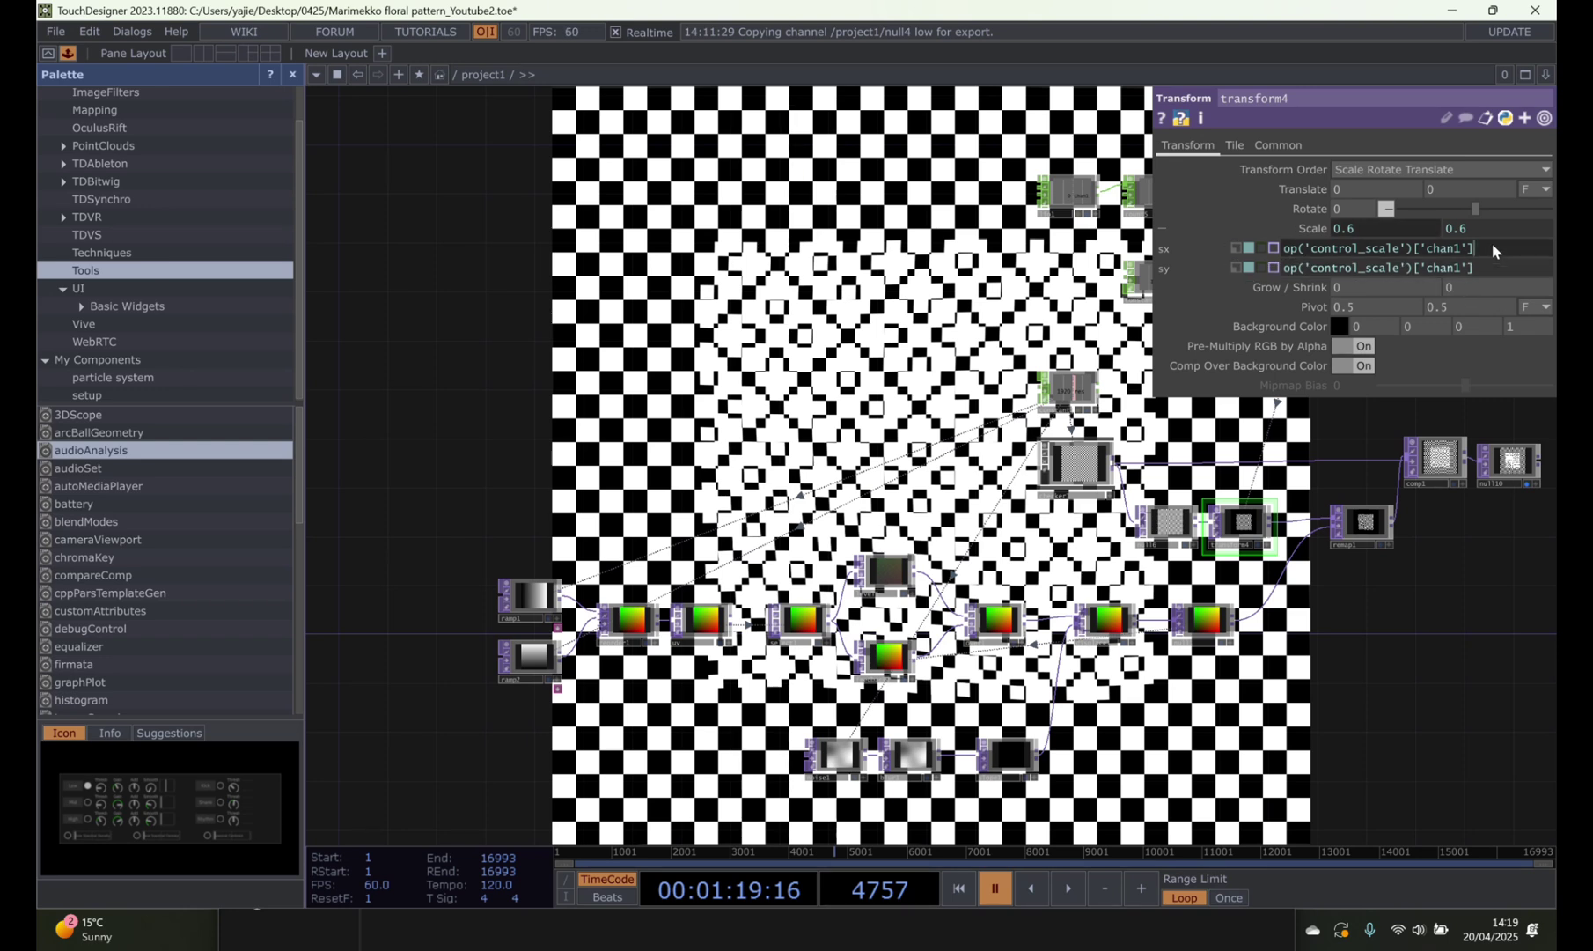
left_click_drag(330, 299, 668, 393)
left_click_drag(444, 421, 978, 457)
scroll(920, 497, "up", 4)
left_click(710, 535)
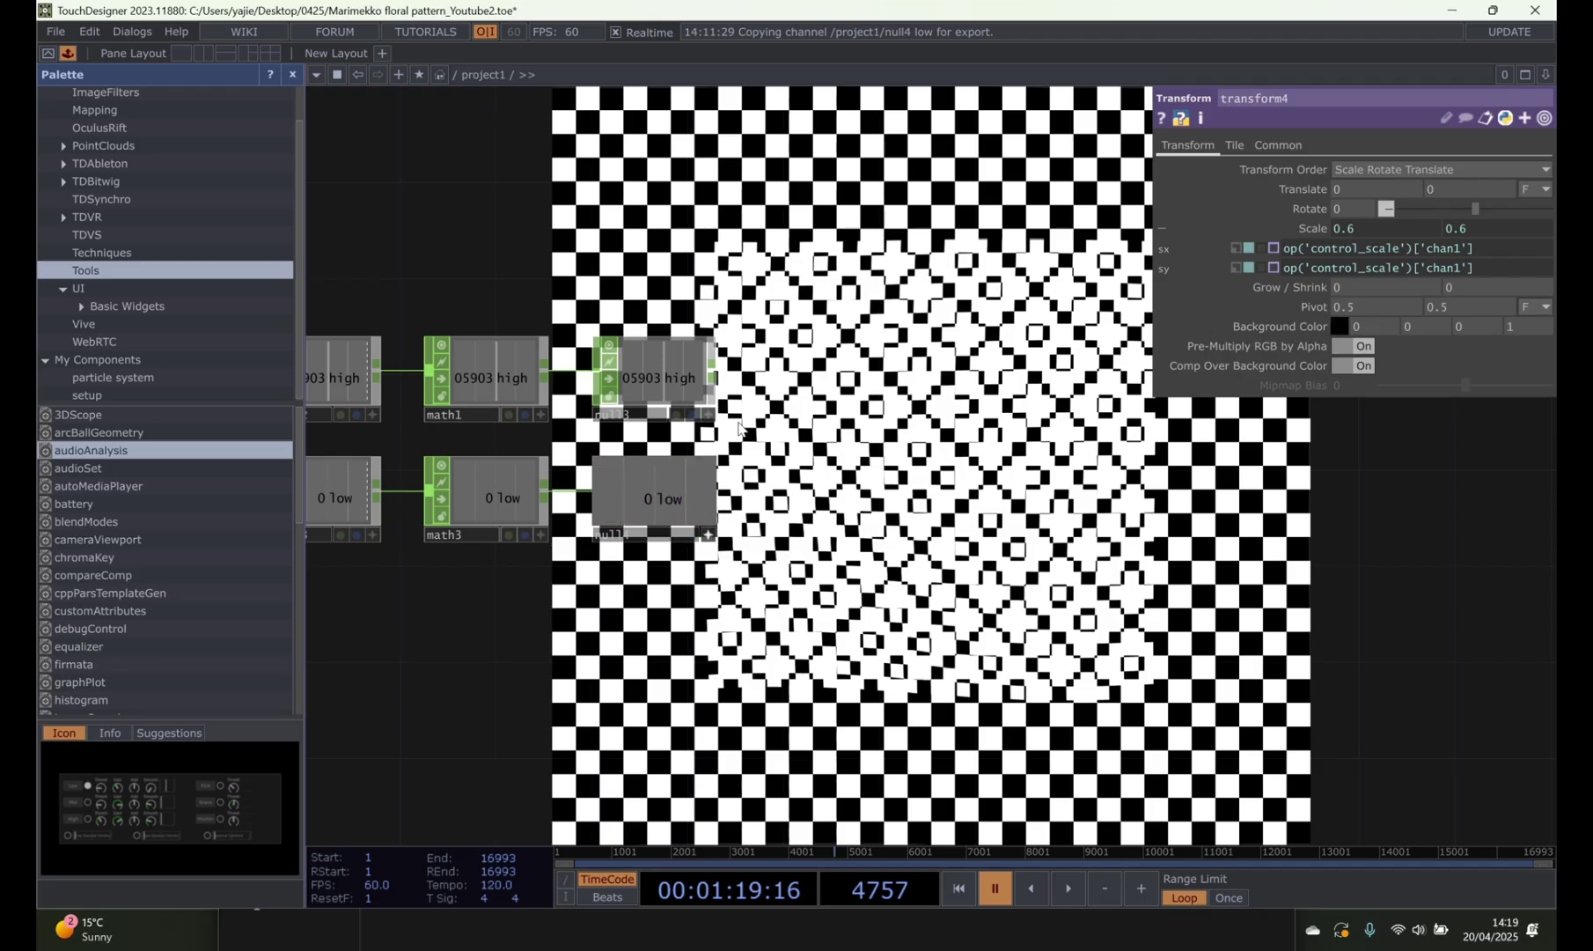
- Set transform4's X and Y scale expressions to op('control_scale')['chan1']+op('null4')['low']/10
left_click_drag(1503, 276, 1184, 252)
left_click(1500, 266)
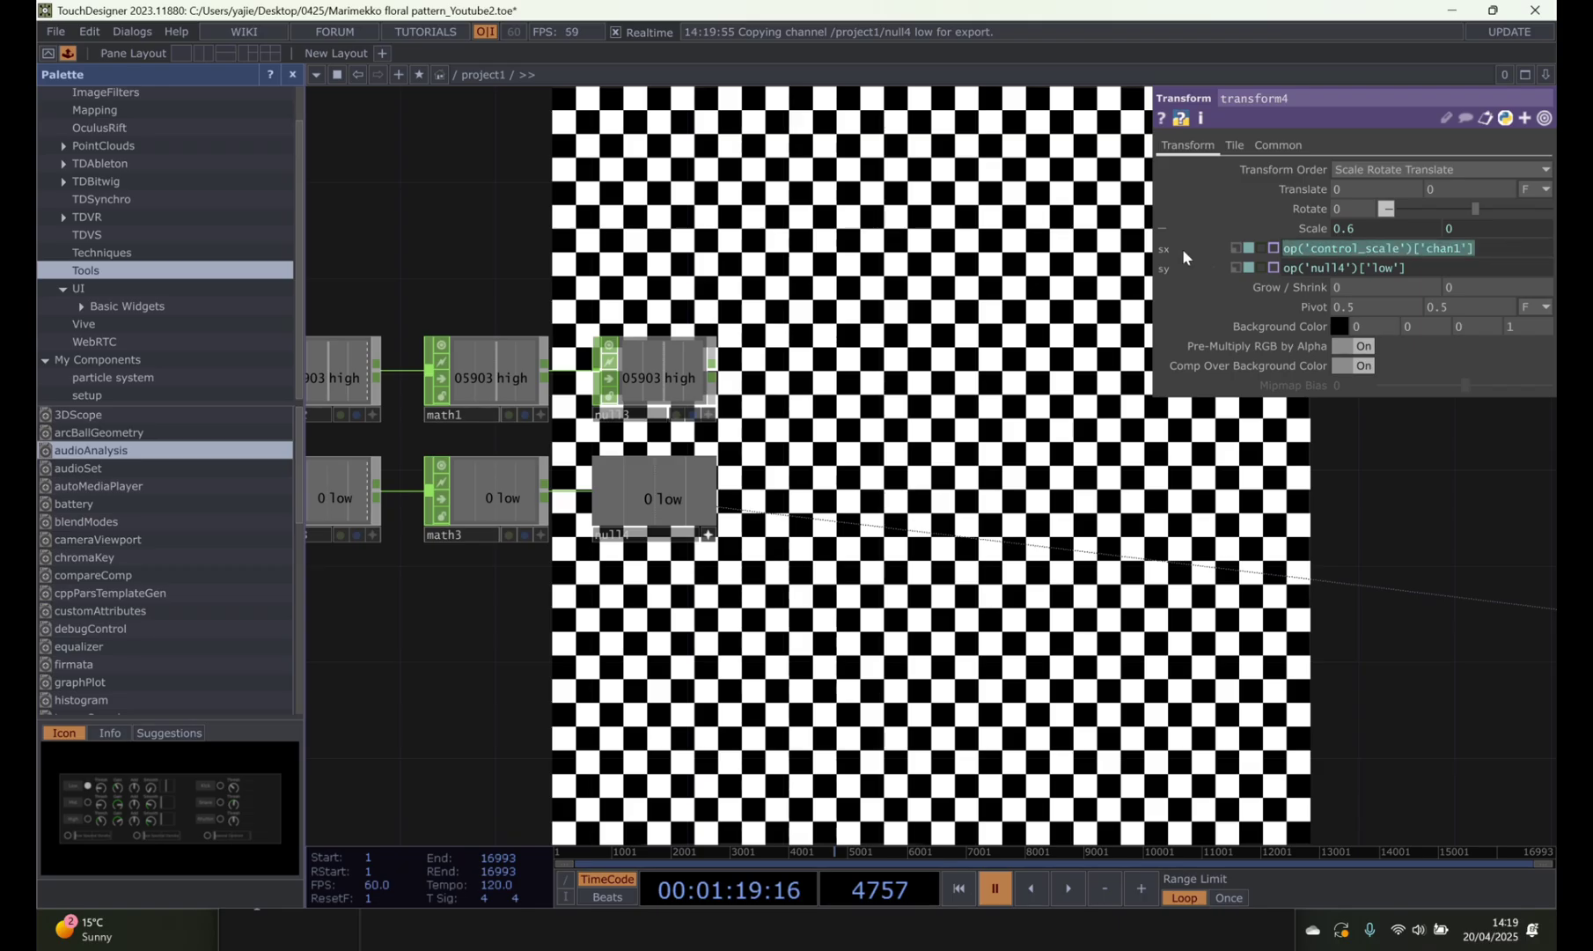
left_click(1284, 267)
left_click(1428, 268)
type("/10")
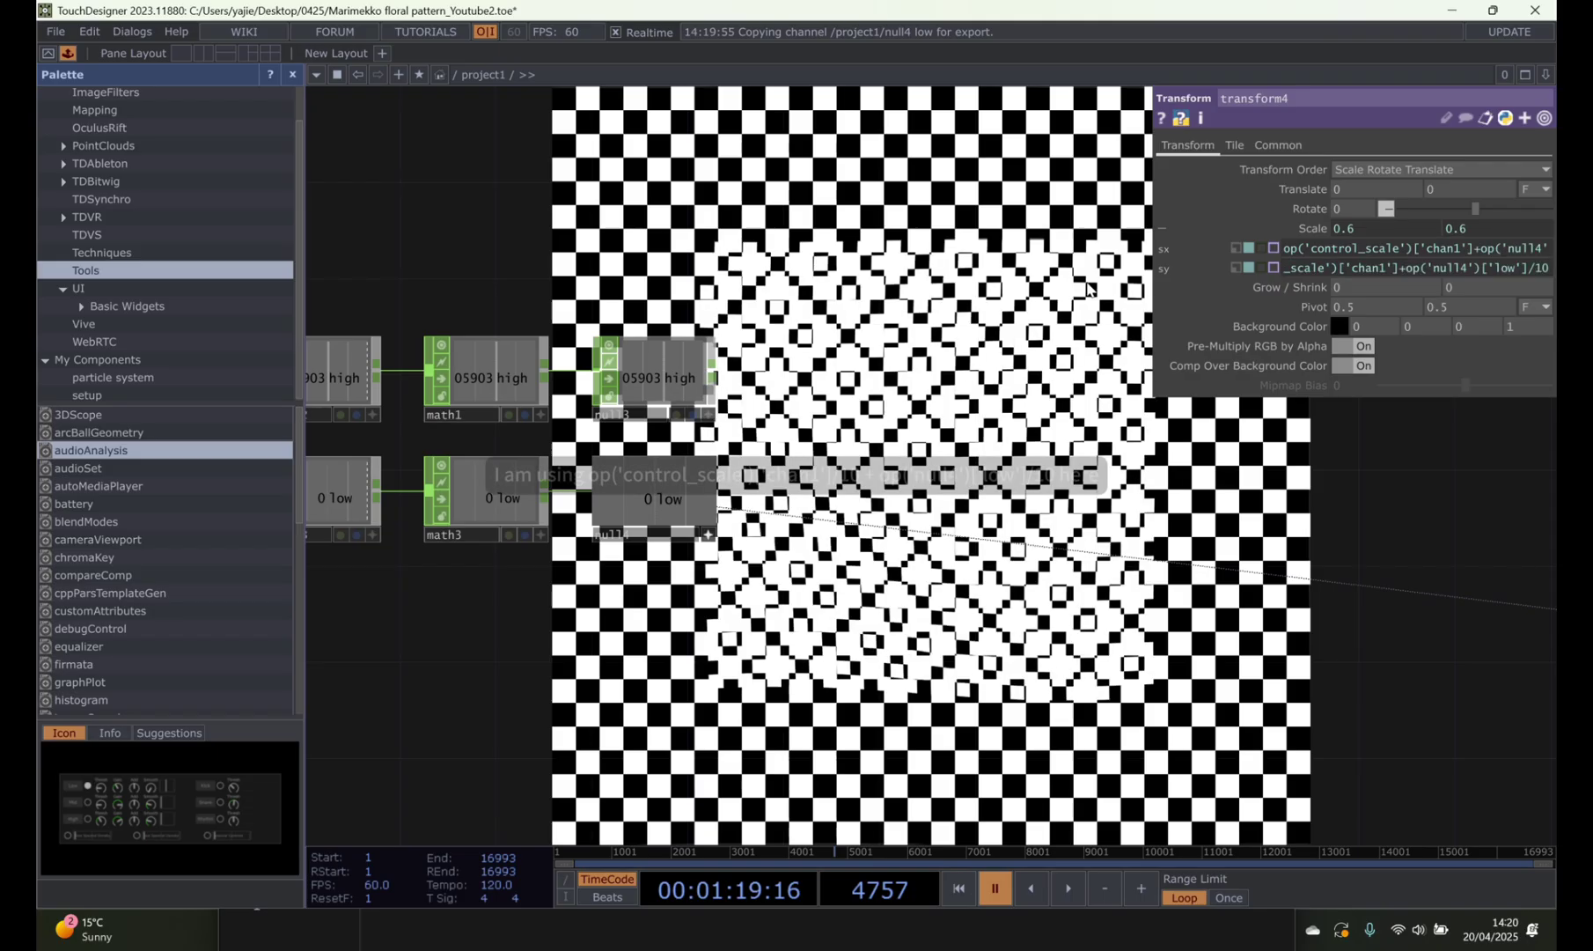
- Resume playback and hide the parameter window to watch the audio-driven scaling
key("space")
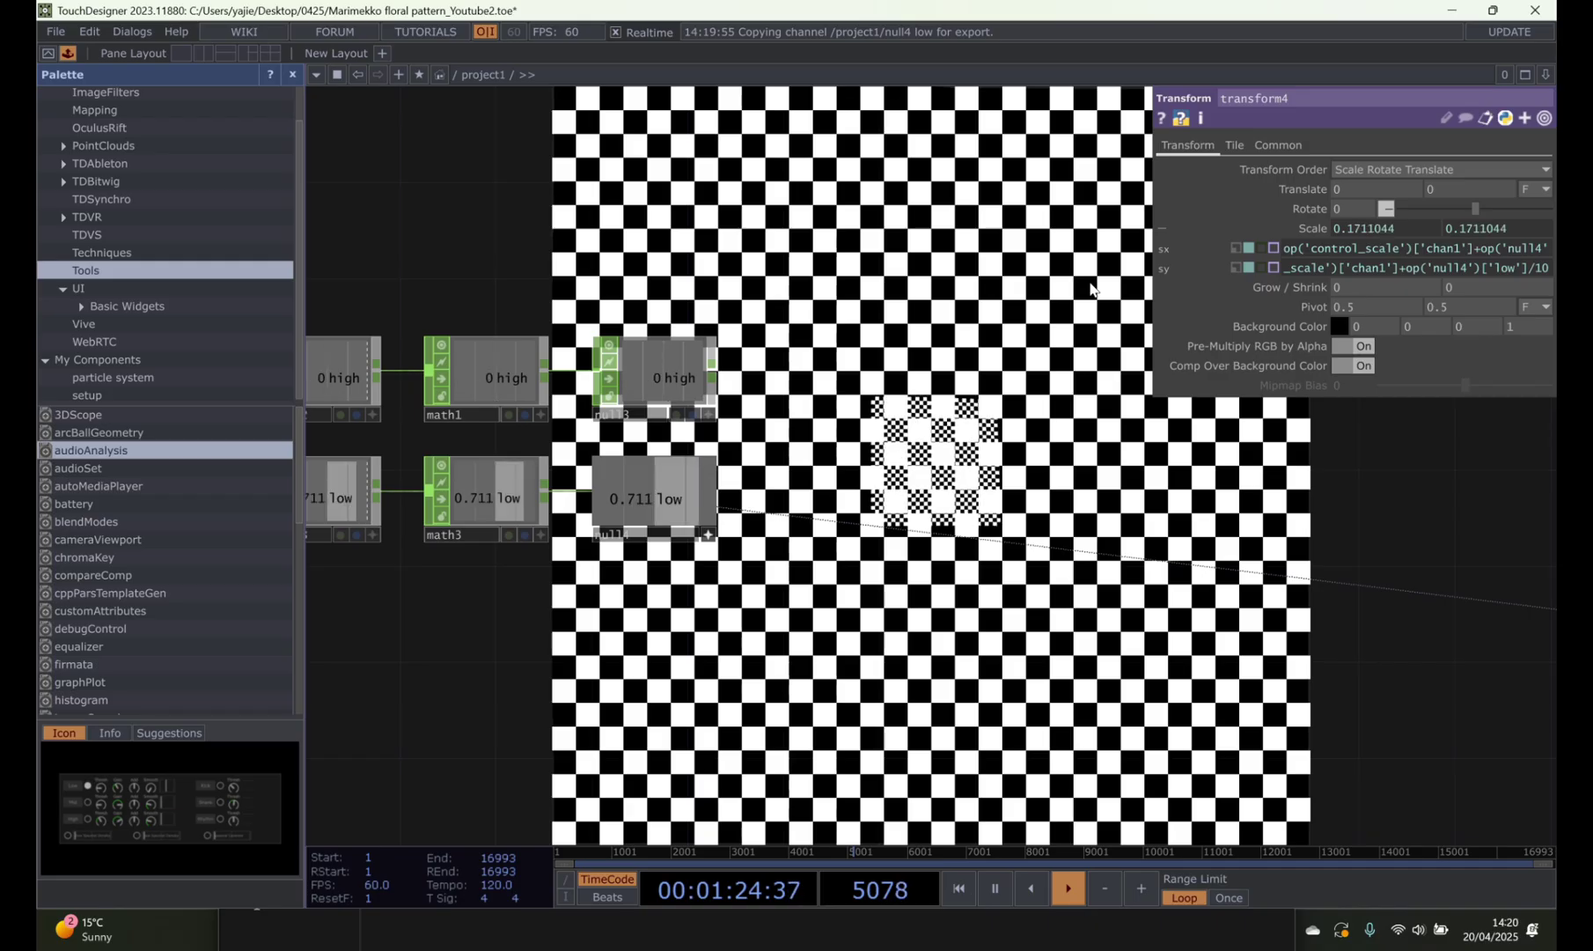
key("p")
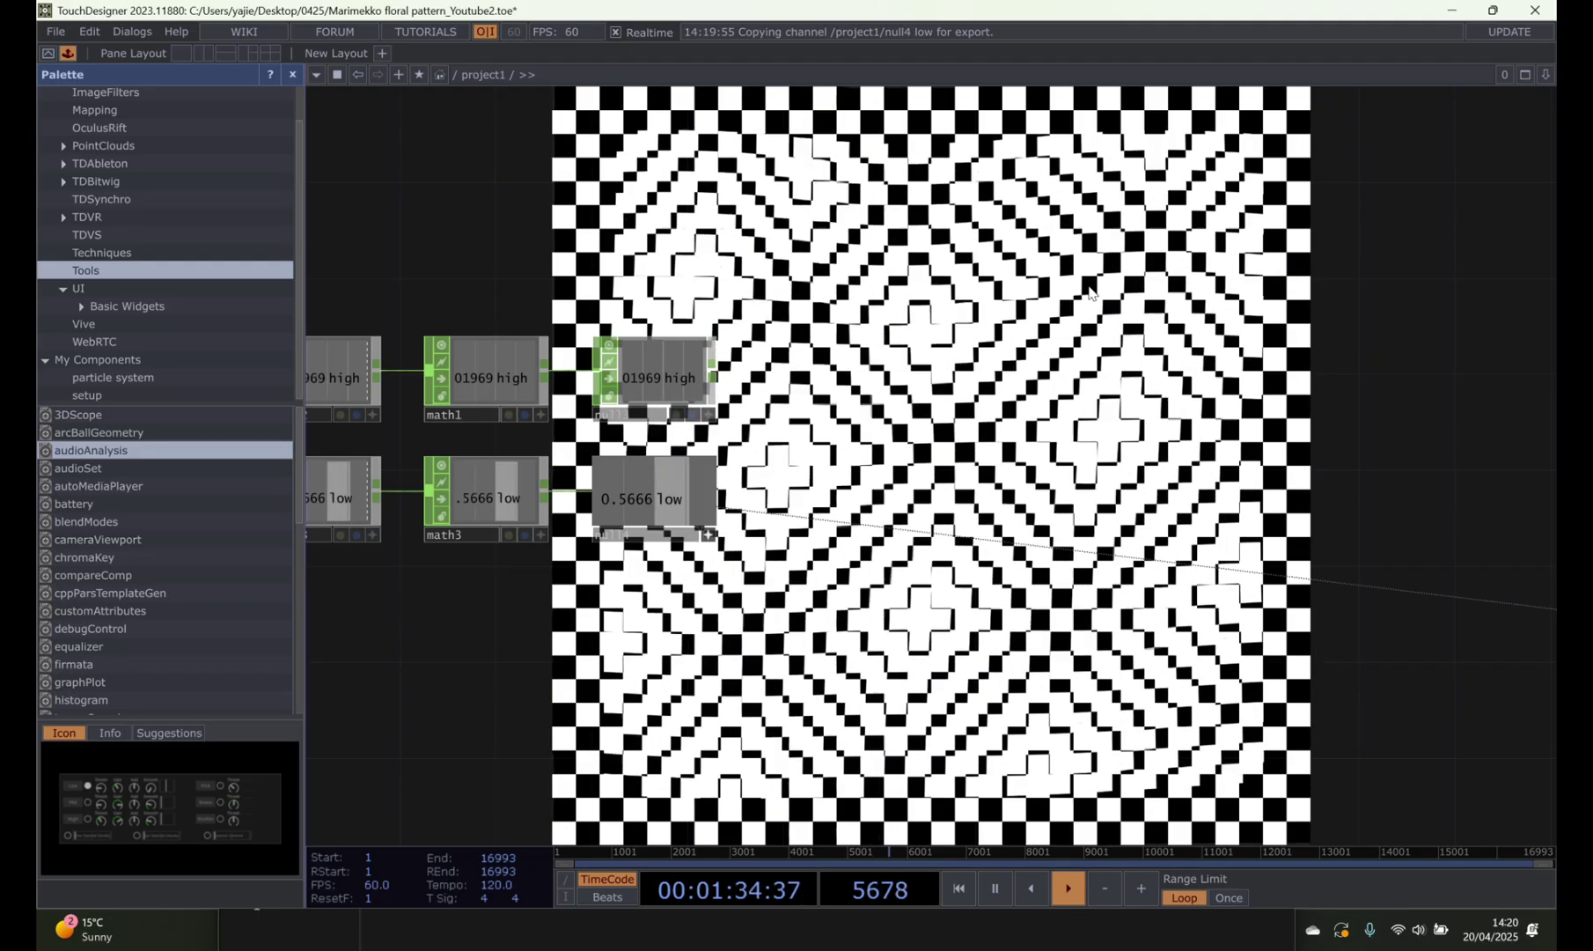
left_click_drag(736, 520, 648, 527)
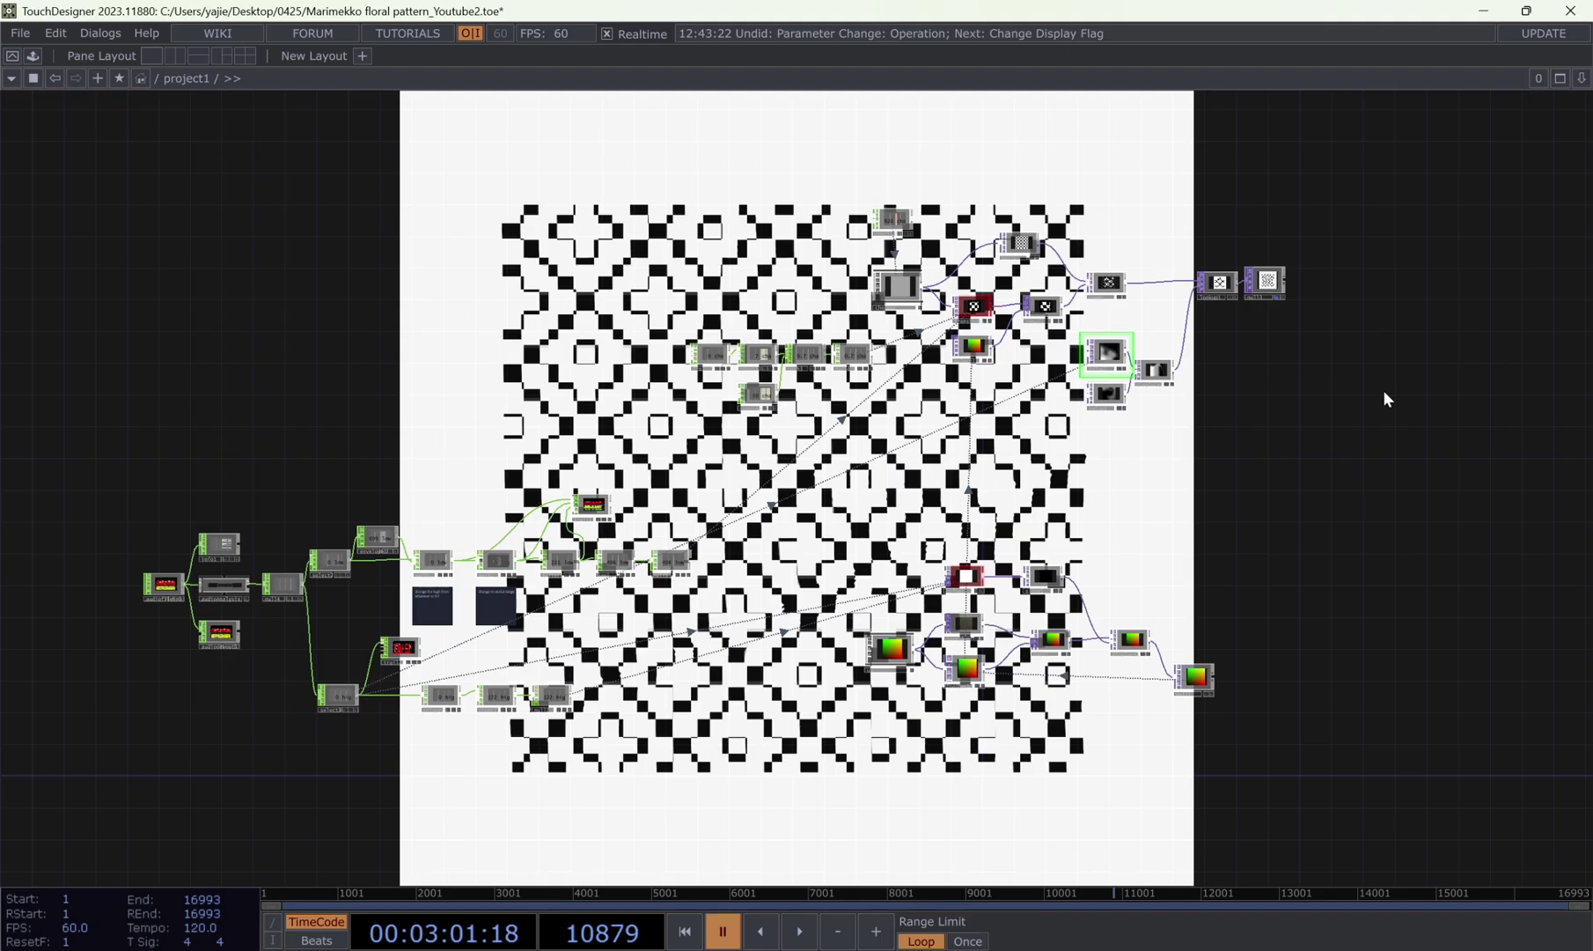
- Examine comp1's composite operation and inputs in the finished pattern network
left_click_drag(1303, 385, 1304, 378)
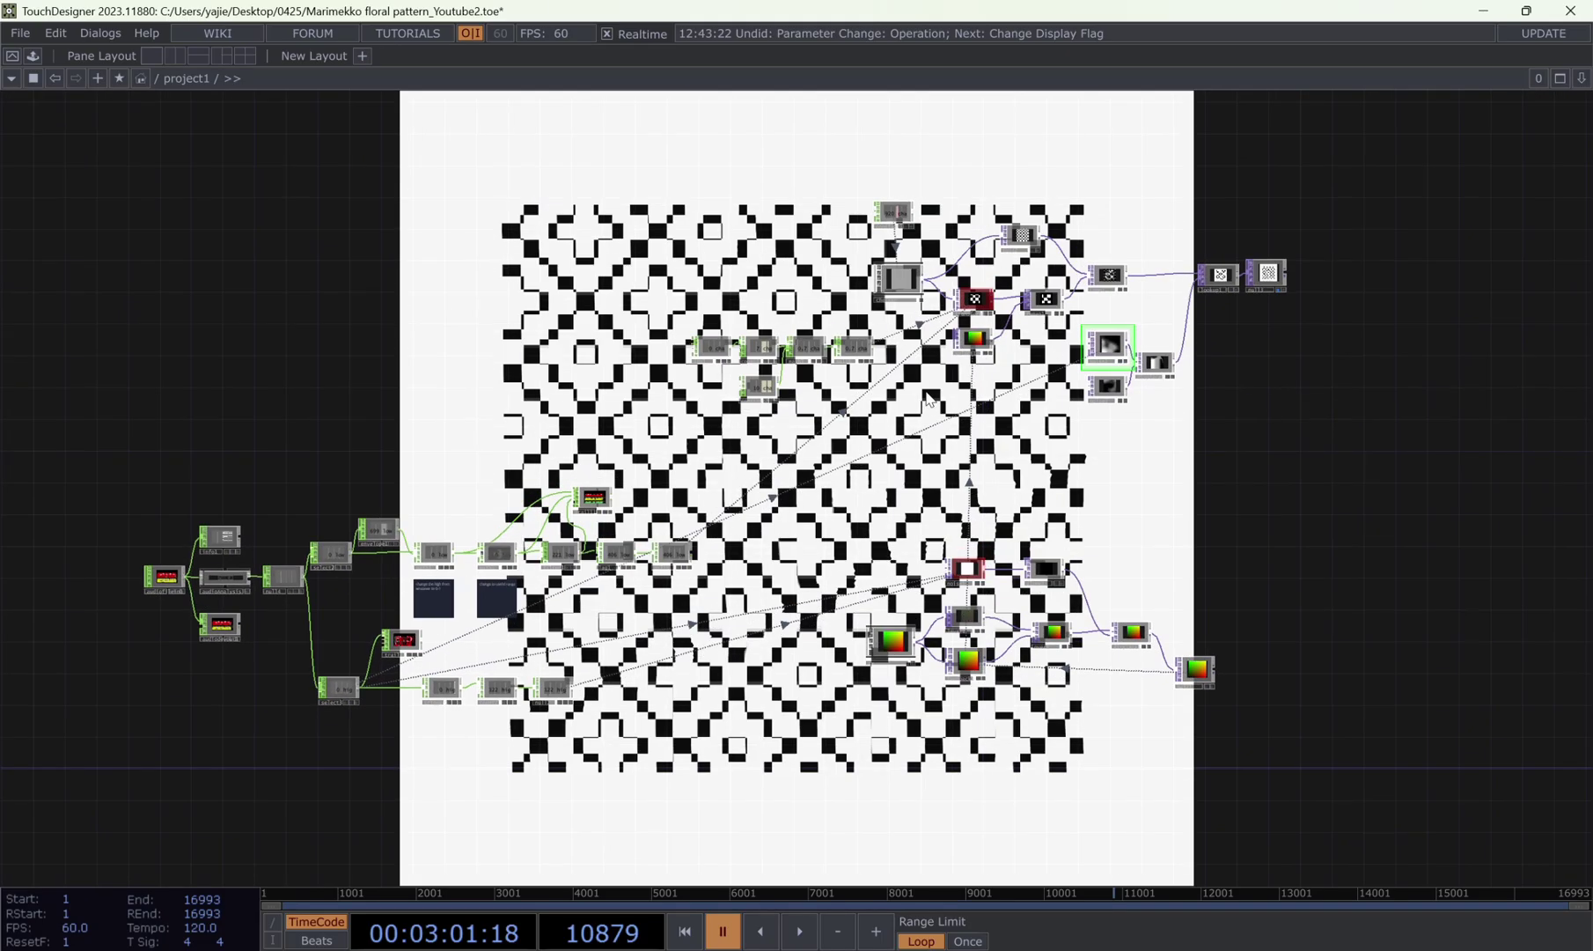
scroll(951, 370, "up", 3)
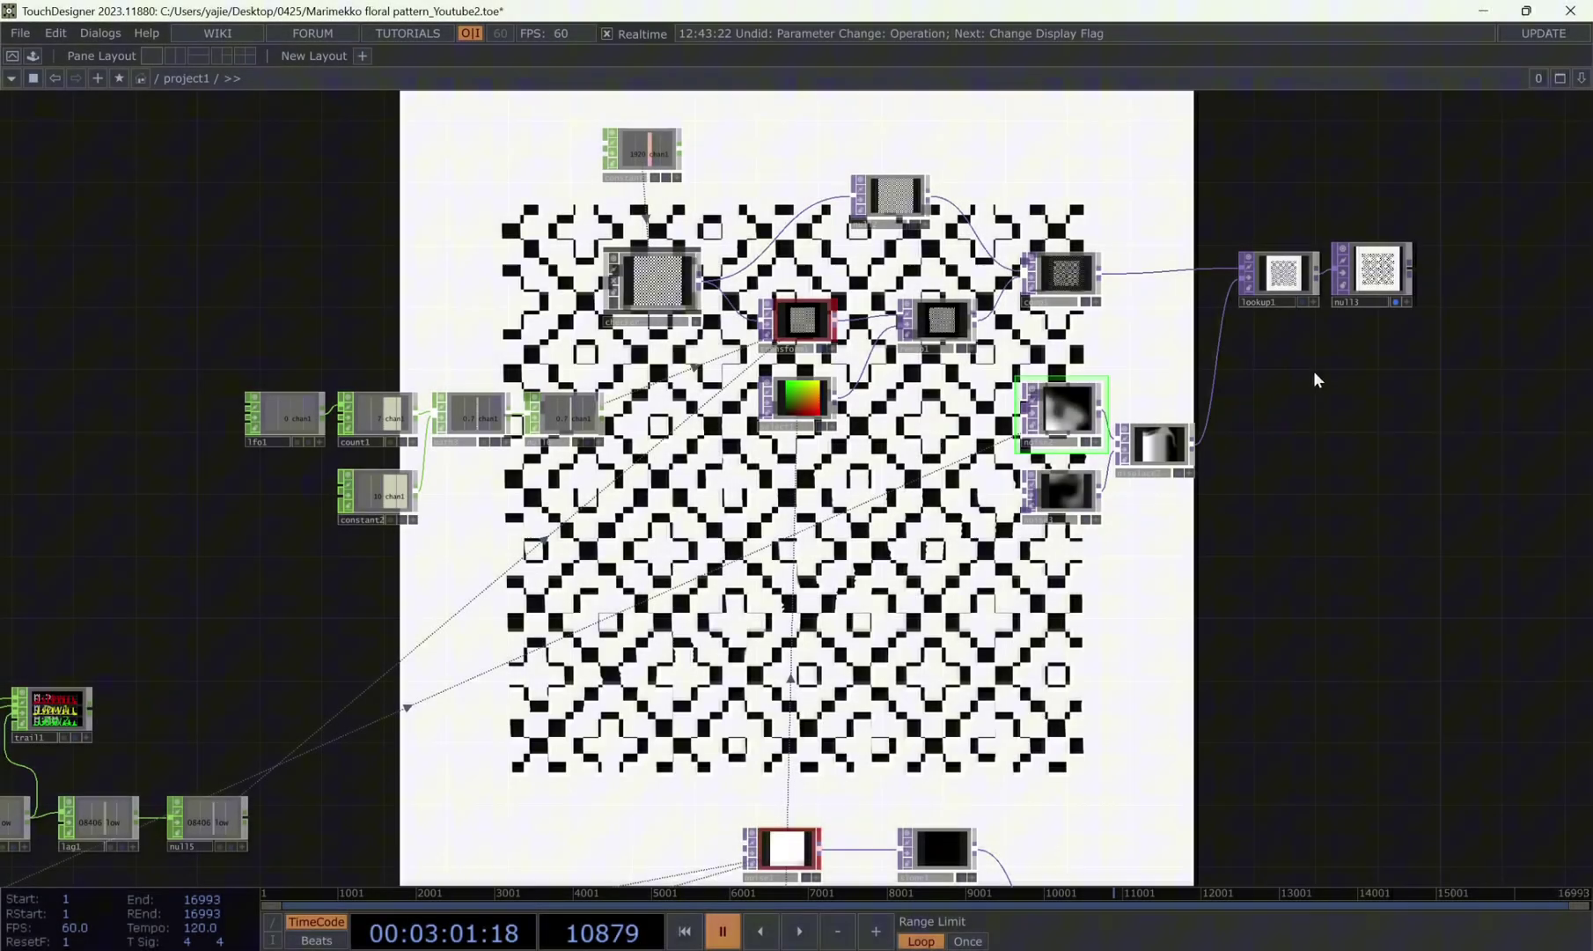
left_click_drag(1313, 371, 1198, 544)
left_click(962, 407)
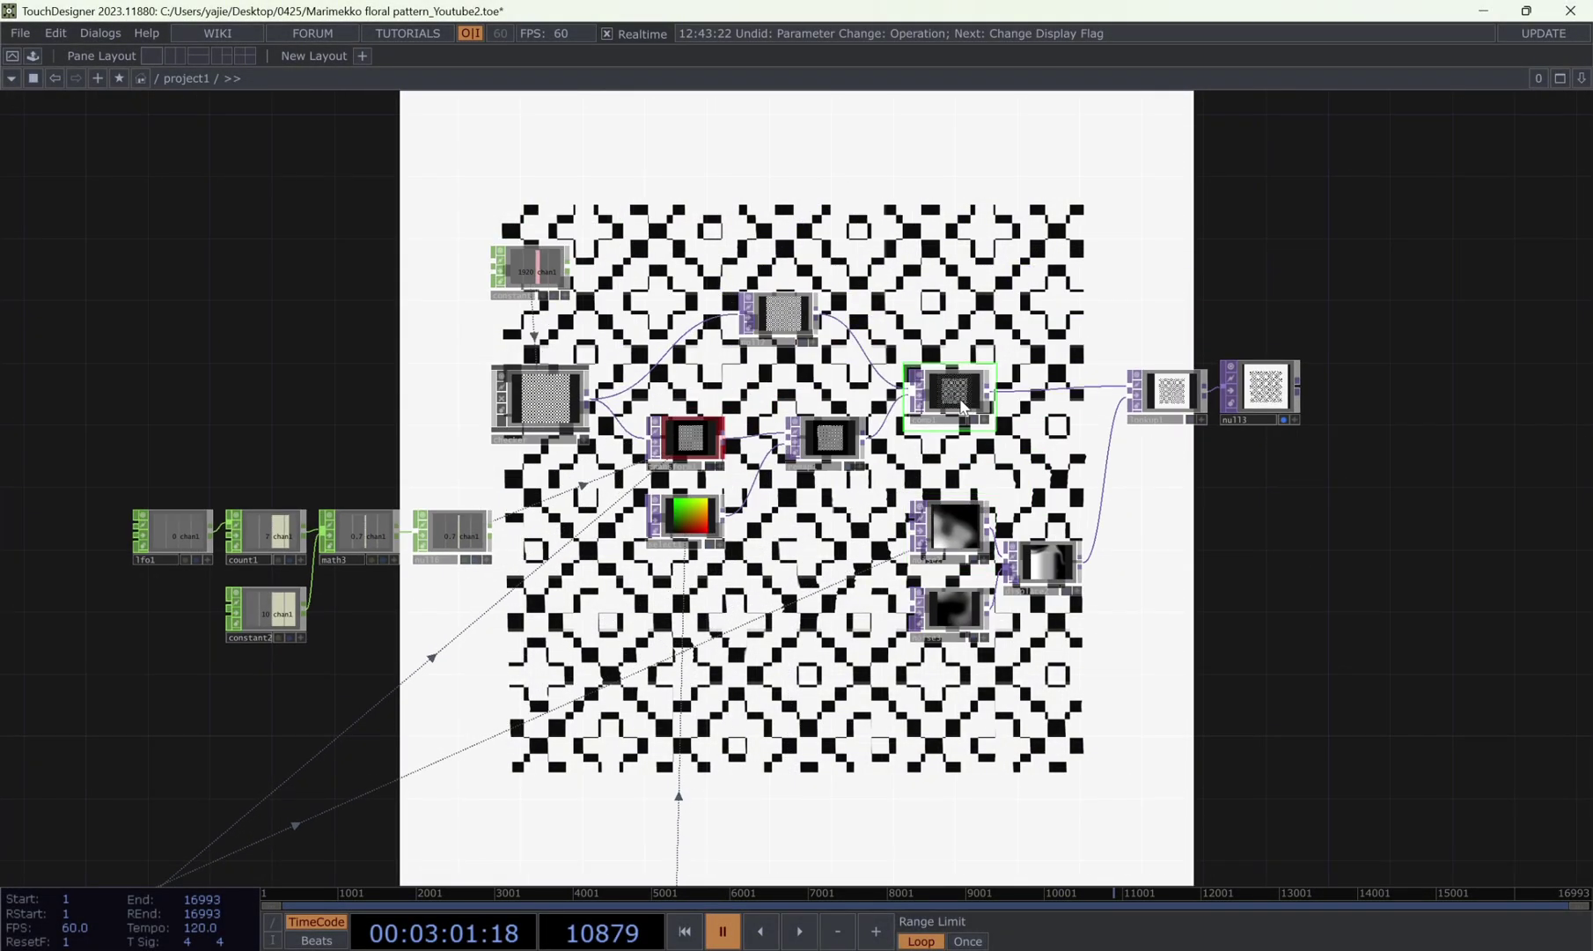
key("p")
left_click(1408, 261)
left_click(1371, 279)
left_click(1404, 258)
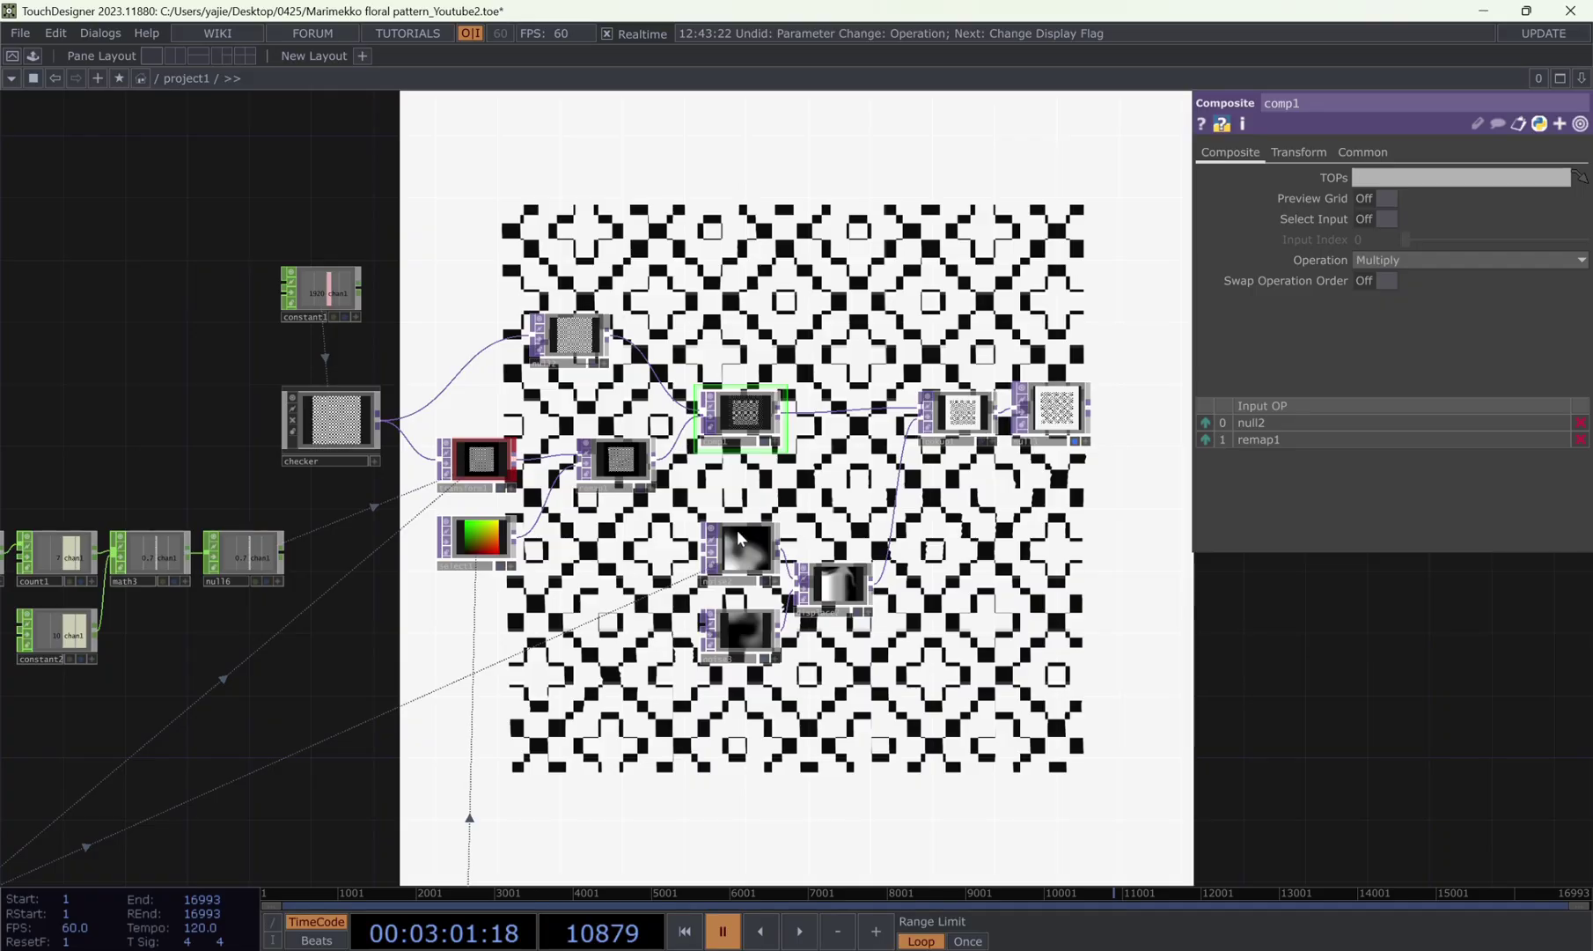
- Examine the parameters of lookup1, noise3, displace2 and noise2, which feed the pattern's color lookup
right_click_drag(703, 521, 885, 702)
left_click(973, 424)
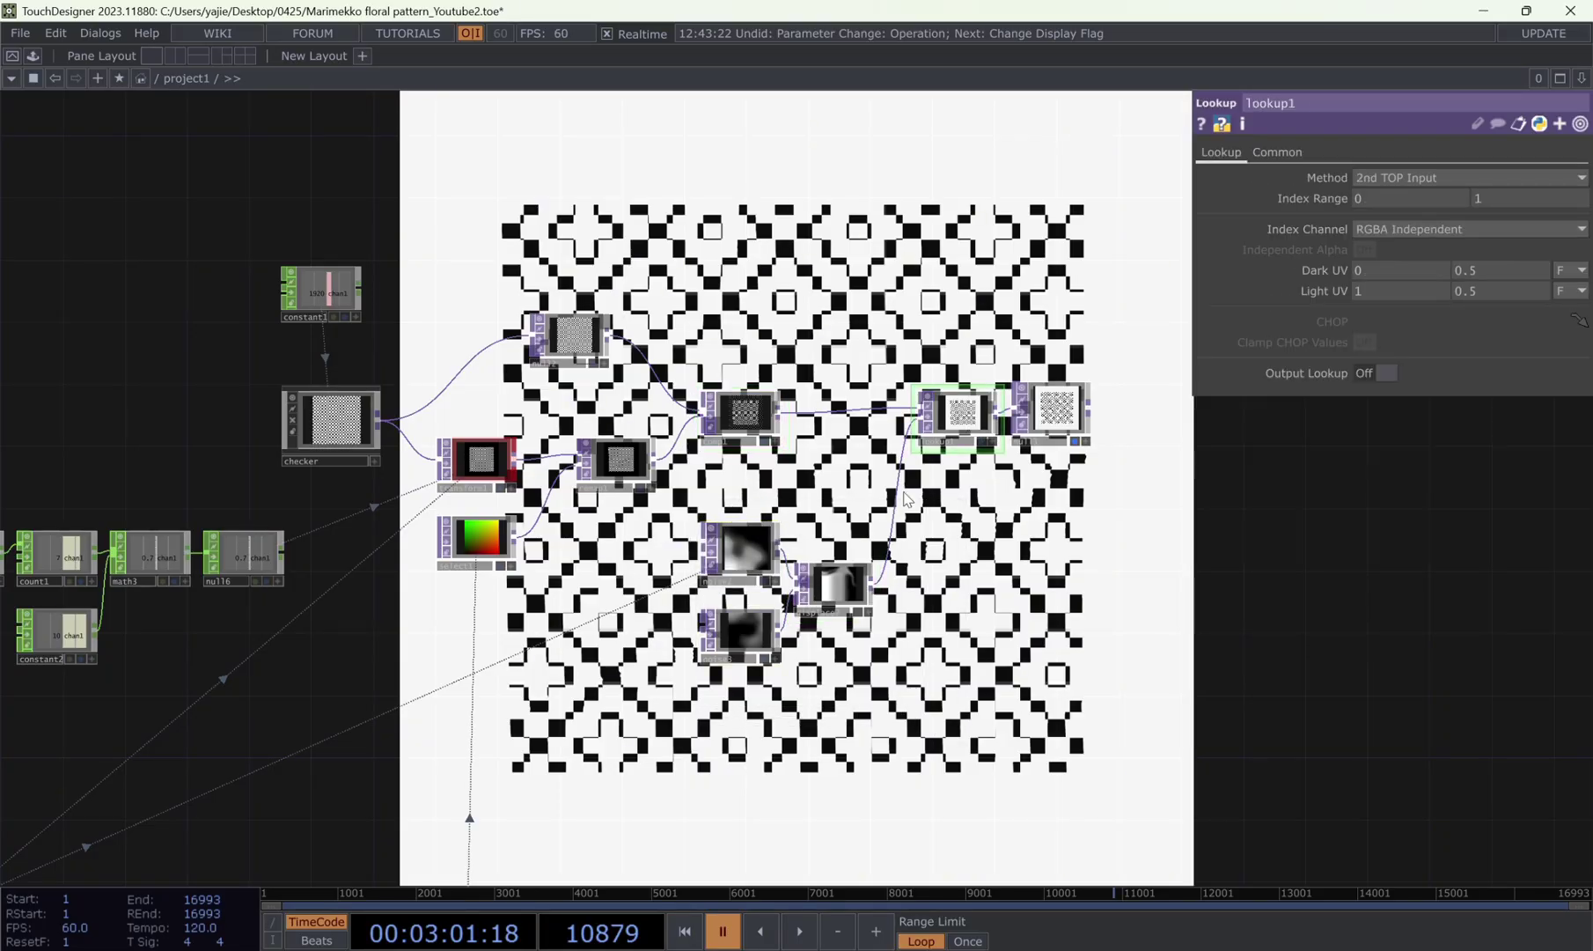
left_click(743, 540)
left_click(751, 623)
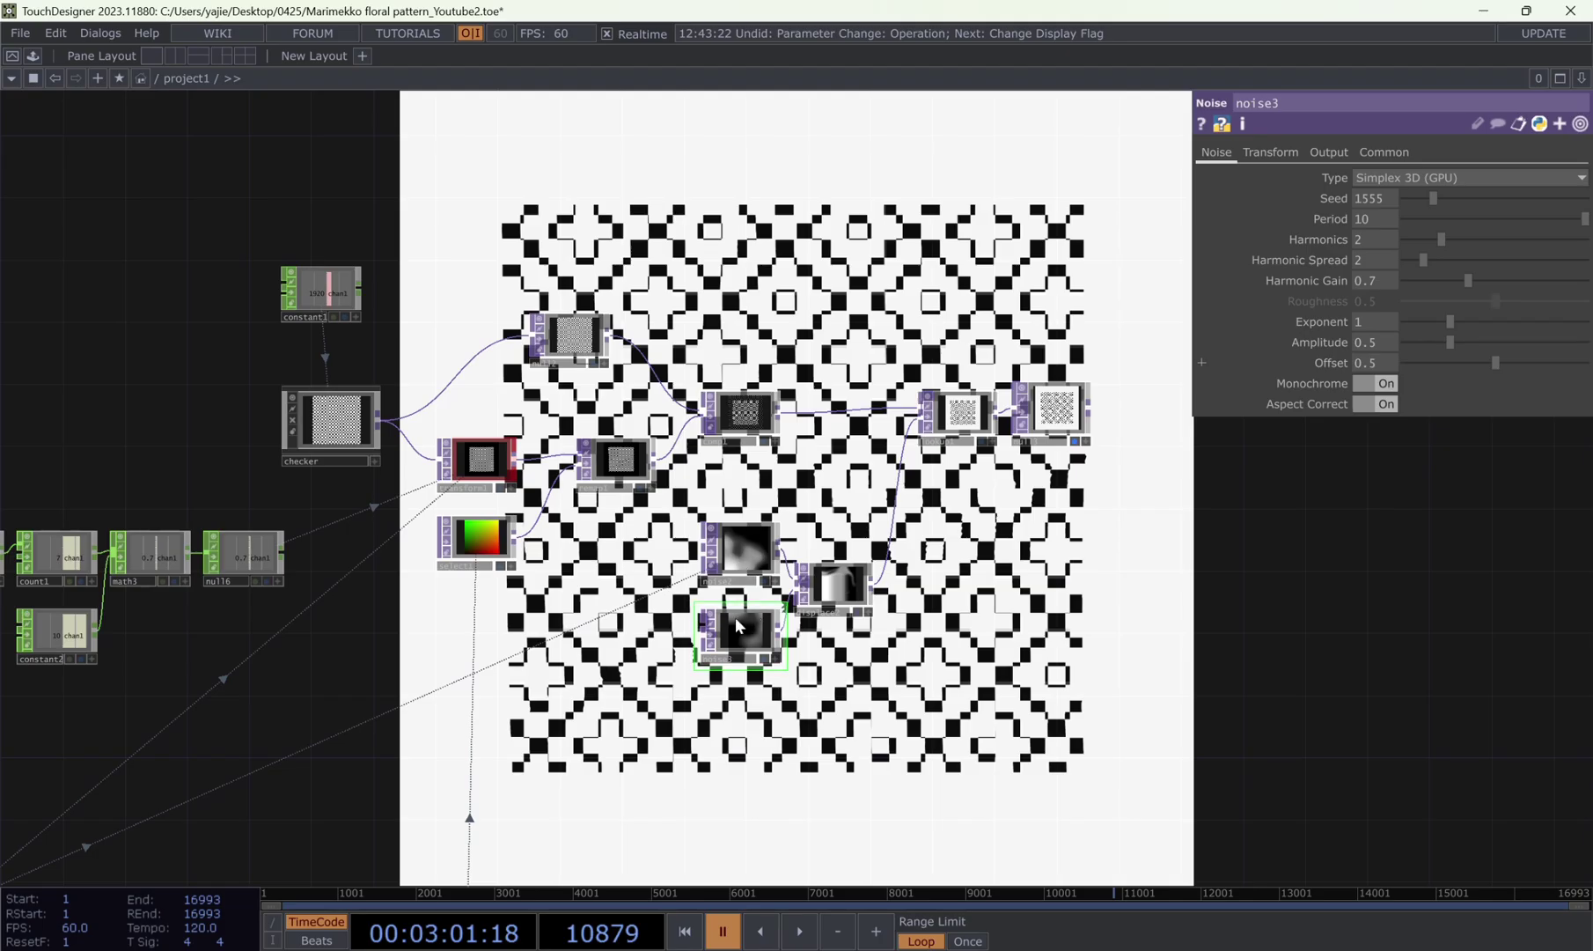
left_click(838, 588)
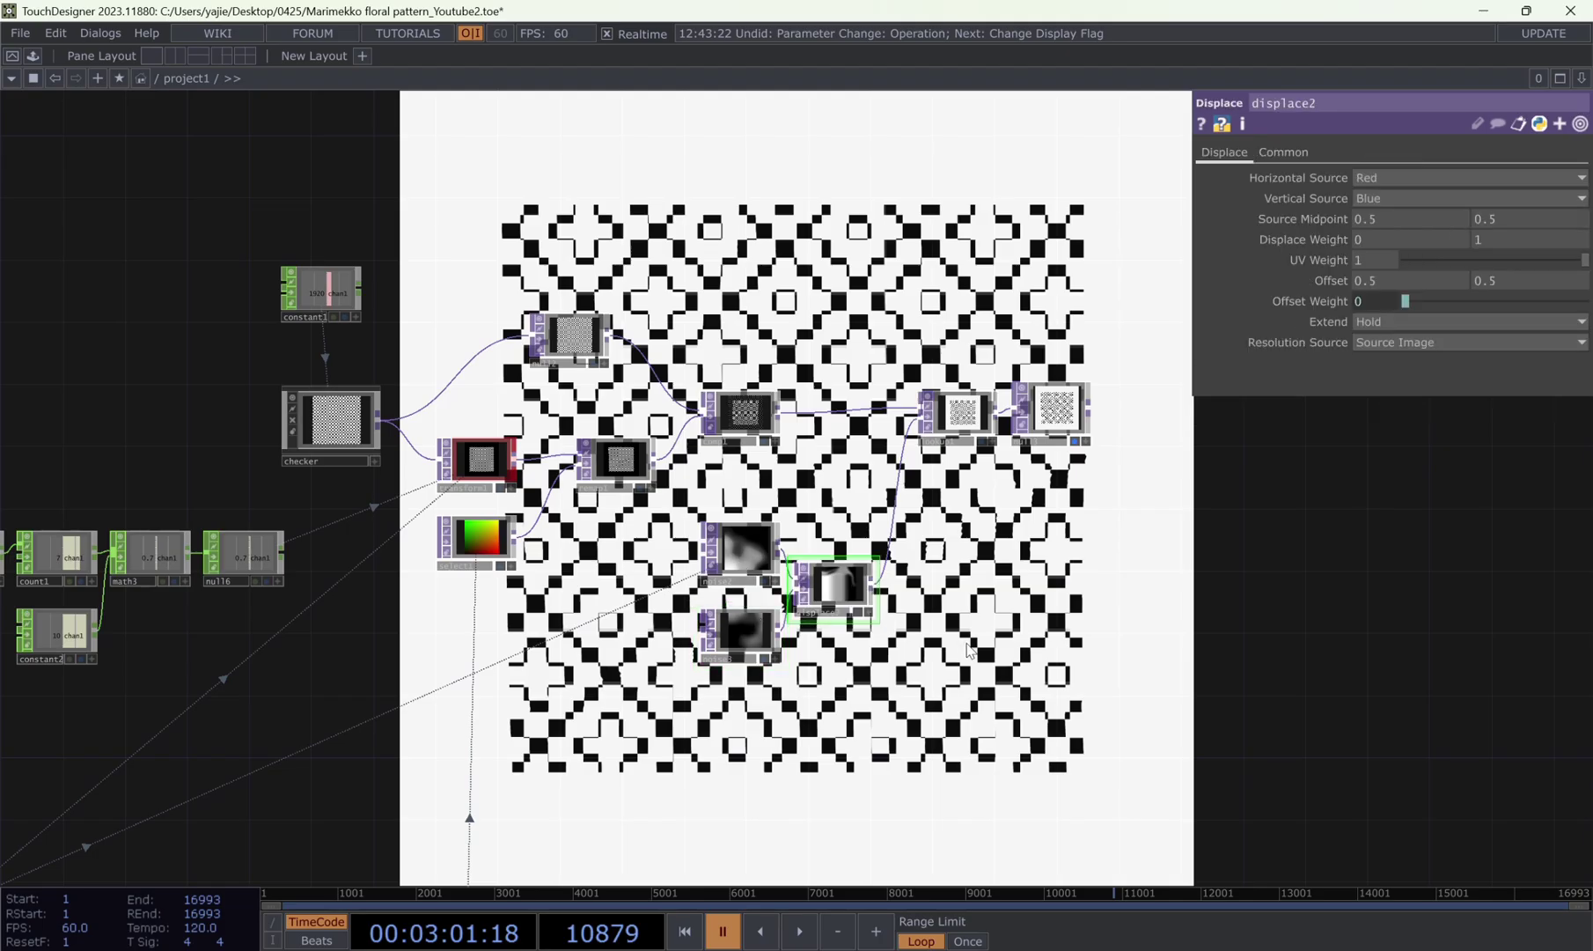
left_click(762, 550)
- Try amplitudes of 0.6 and 0.87 on noise2, and undo the change to its audio-driven expression
left_click_drag(950, 656, 1217, 398)
scroll(1004, 630, "down", 3)
scroll(318, 688, "up", 3)
left_click_drag(319, 687, 449, 525)
left_click_drag(1276, 528, 878, 621)
left_click_drag(1116, 385, 883, 649)
mouse_move(1126, 369)
left_mouse_down()
mouse_move(997, 417)
mouse_move(1134, 360)
mouse_move(1088, 400)
left_mouse_up()
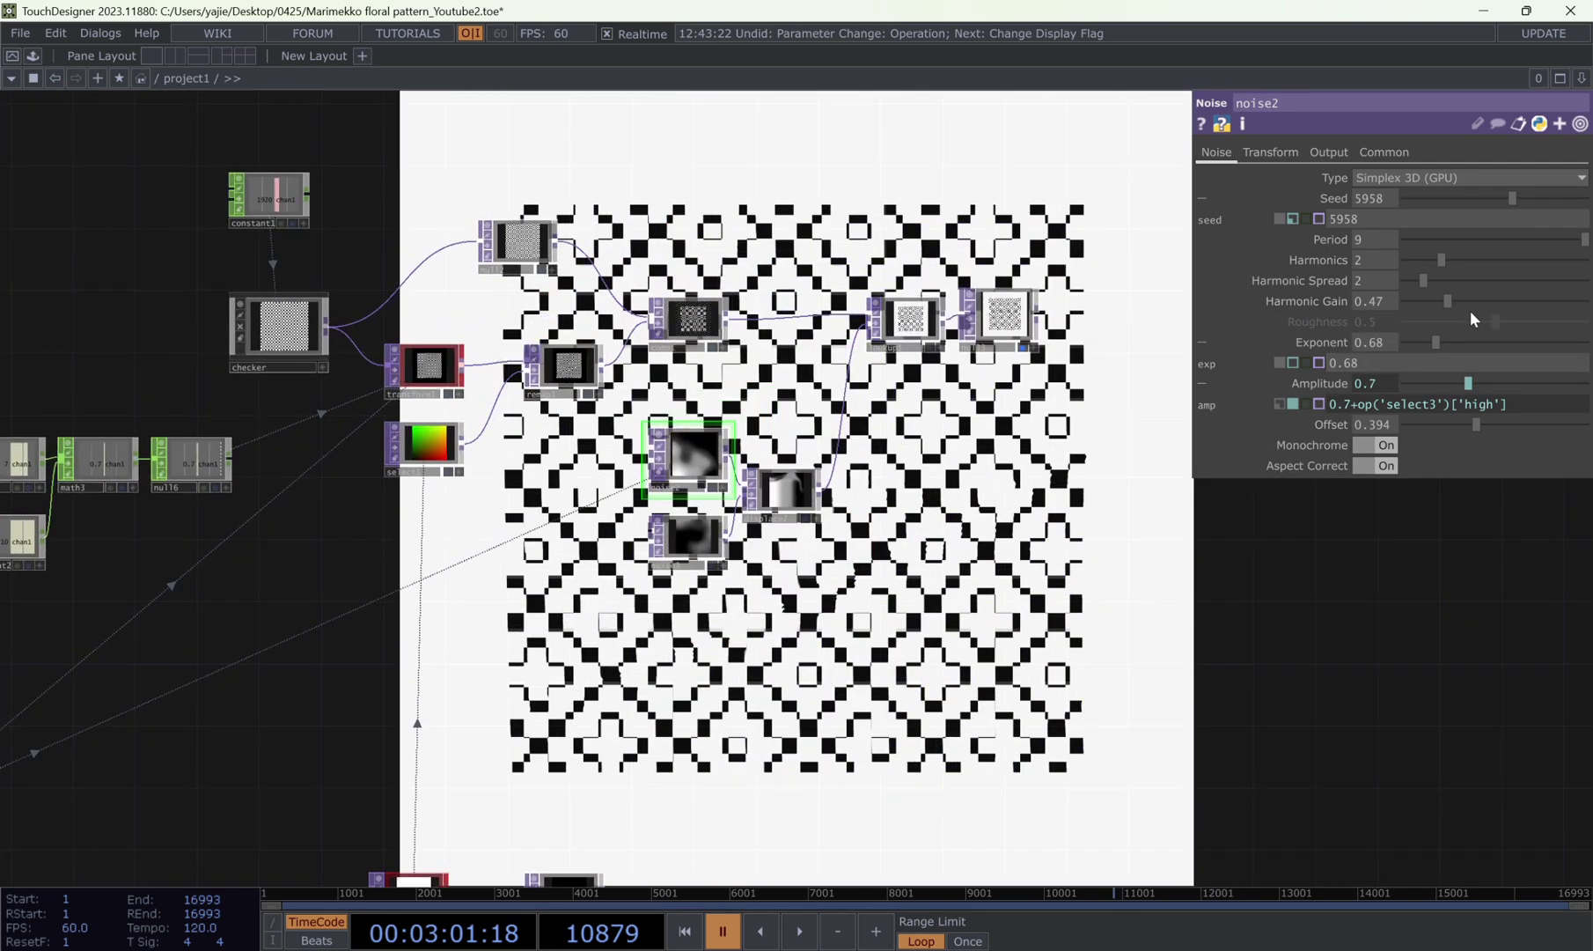
left_click_drag(1477, 377, 1469, 377)
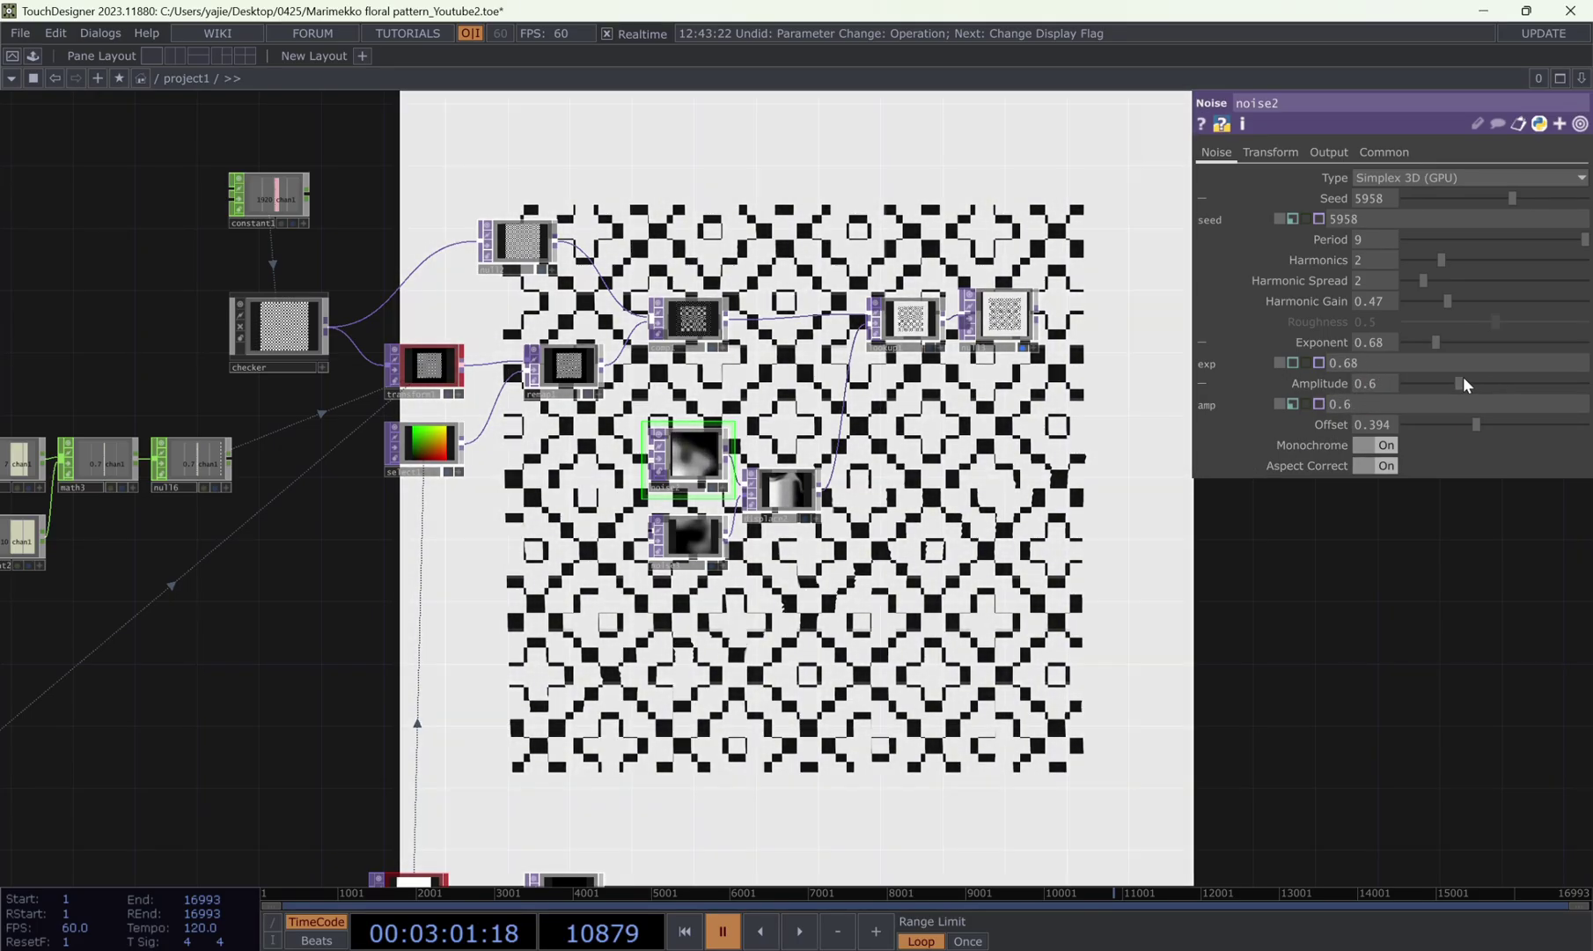
left_click_drag(1463, 378, 1486, 377)
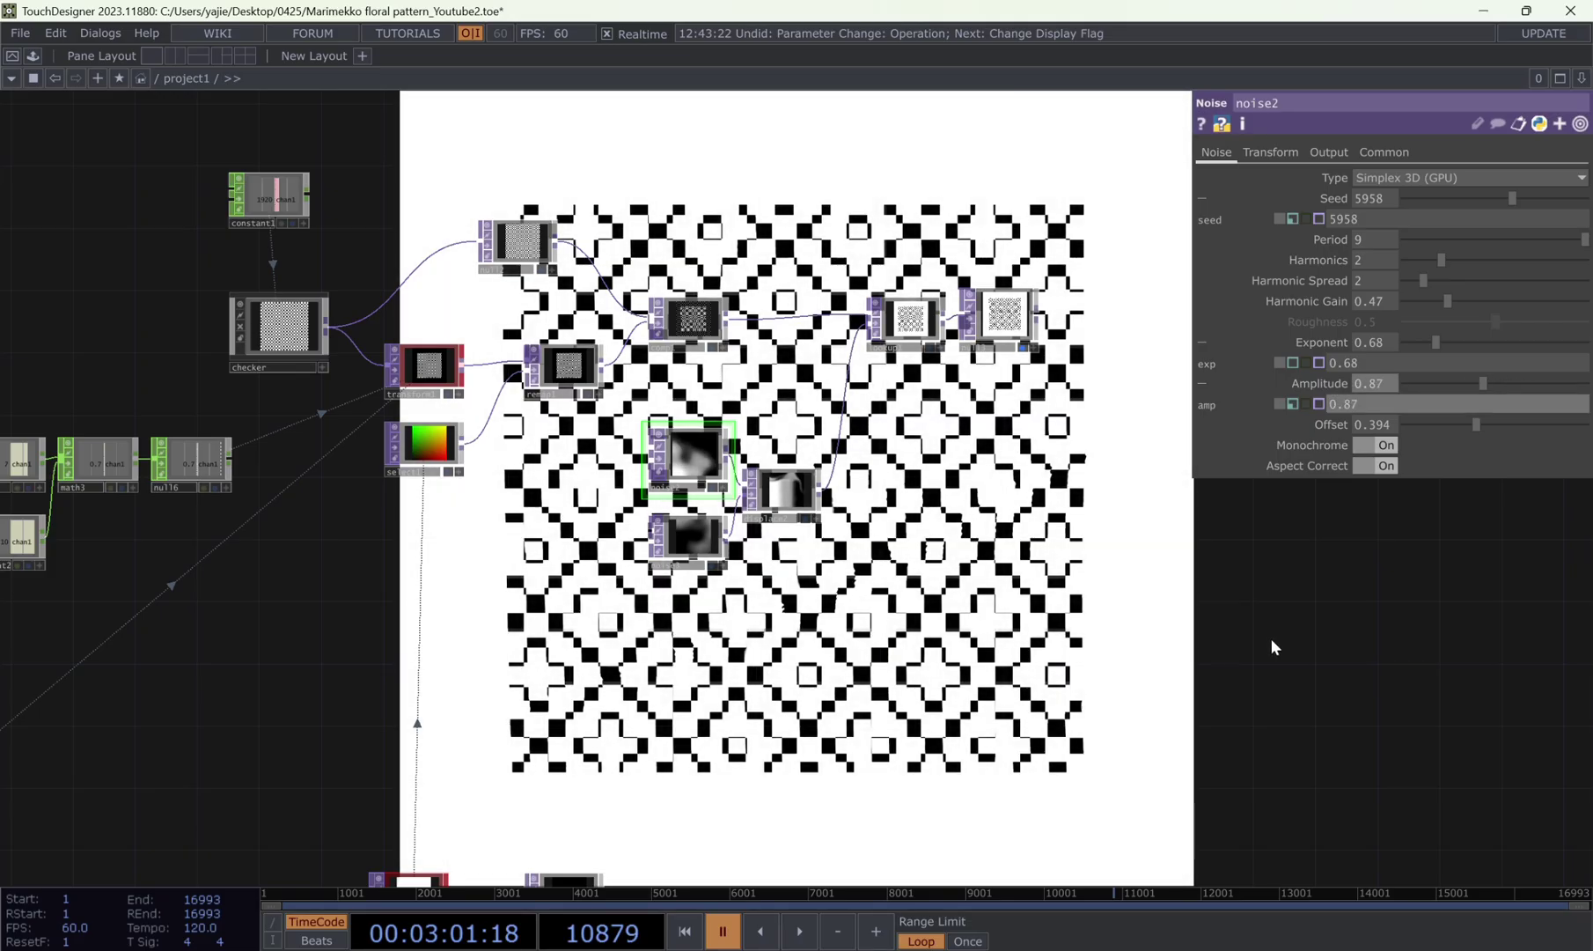
key("ctrl+z")
- Play the animation briefly and examine filter1's smoothing parameters in the low audio channel chain
key("space")
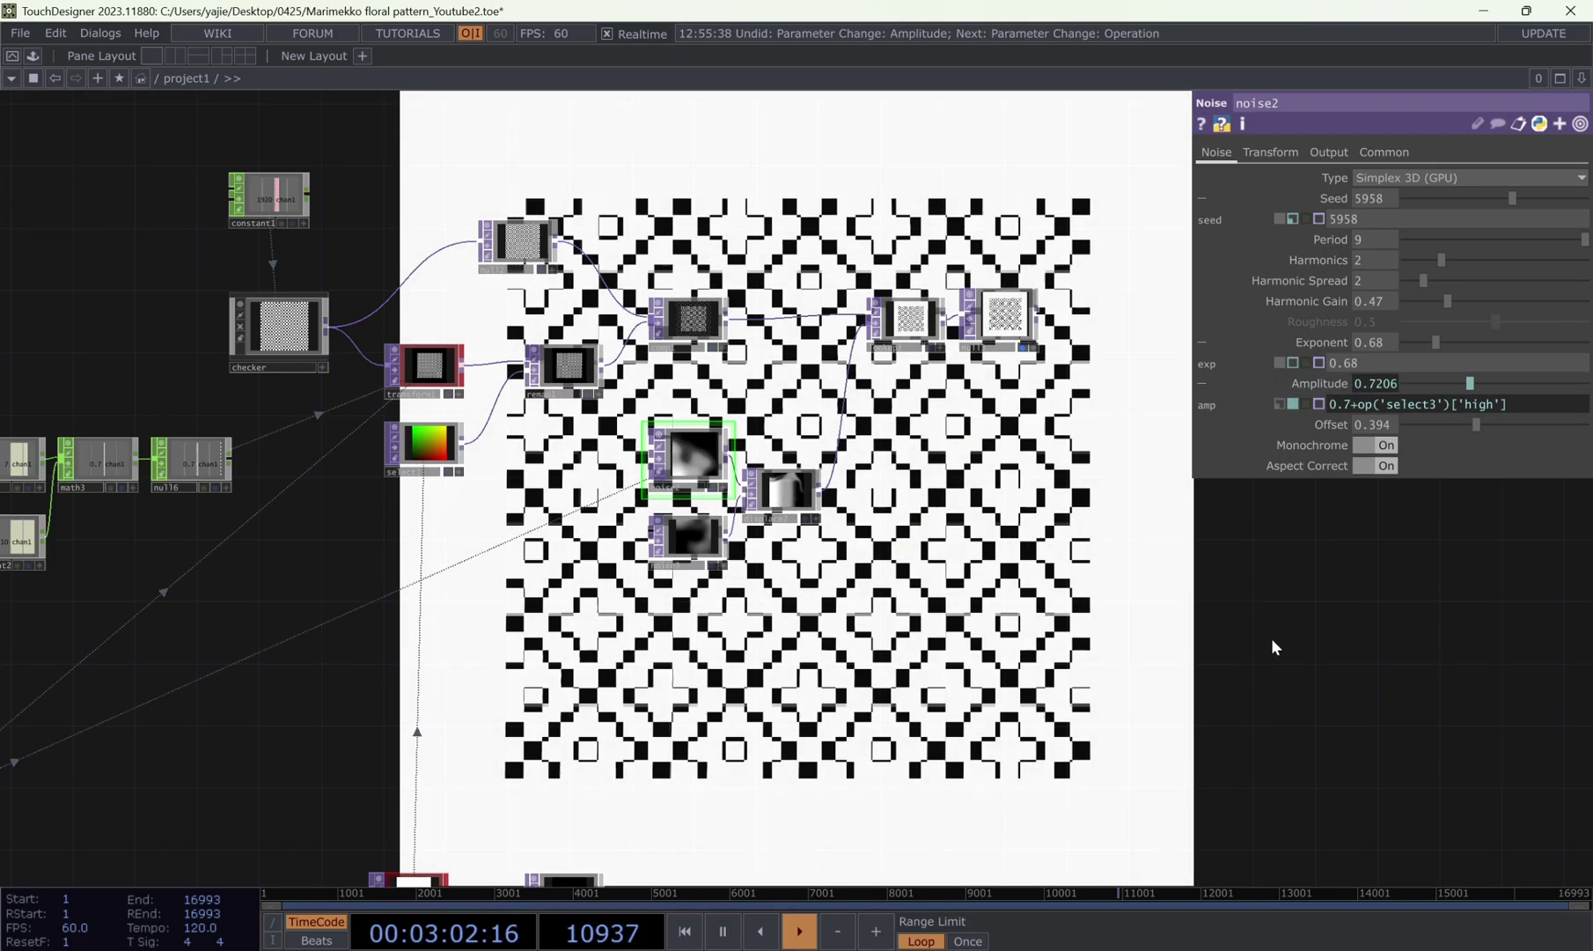
left_click_drag(1106, 453, 834, 502)
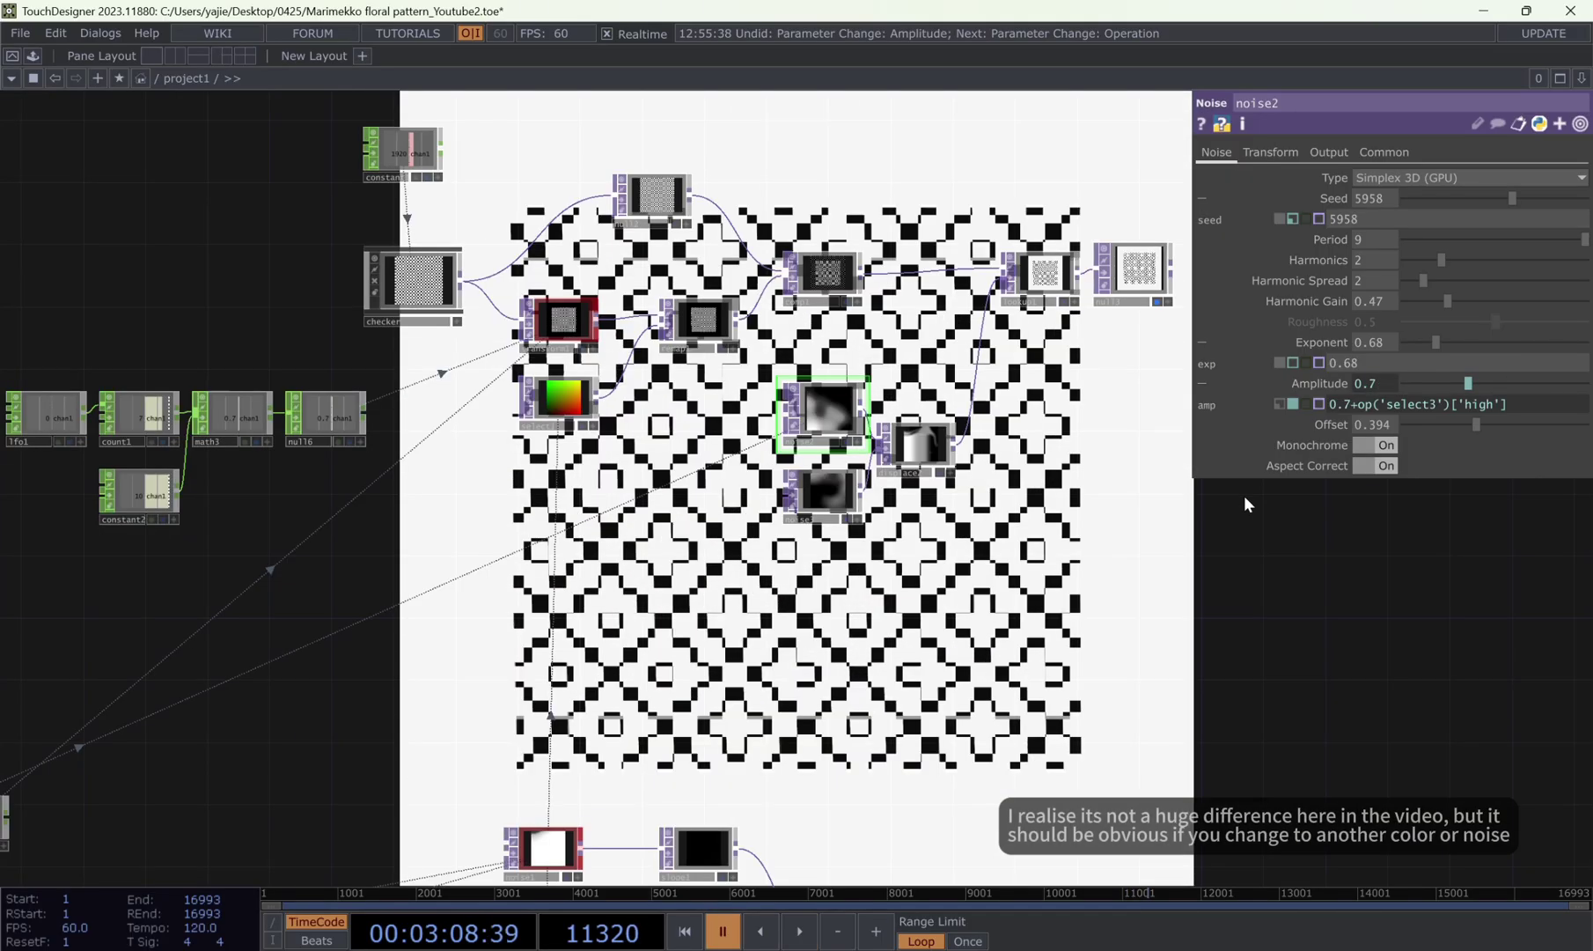
scroll(1137, 587, "down", 5)
scroll(566, 528, "up", 5)
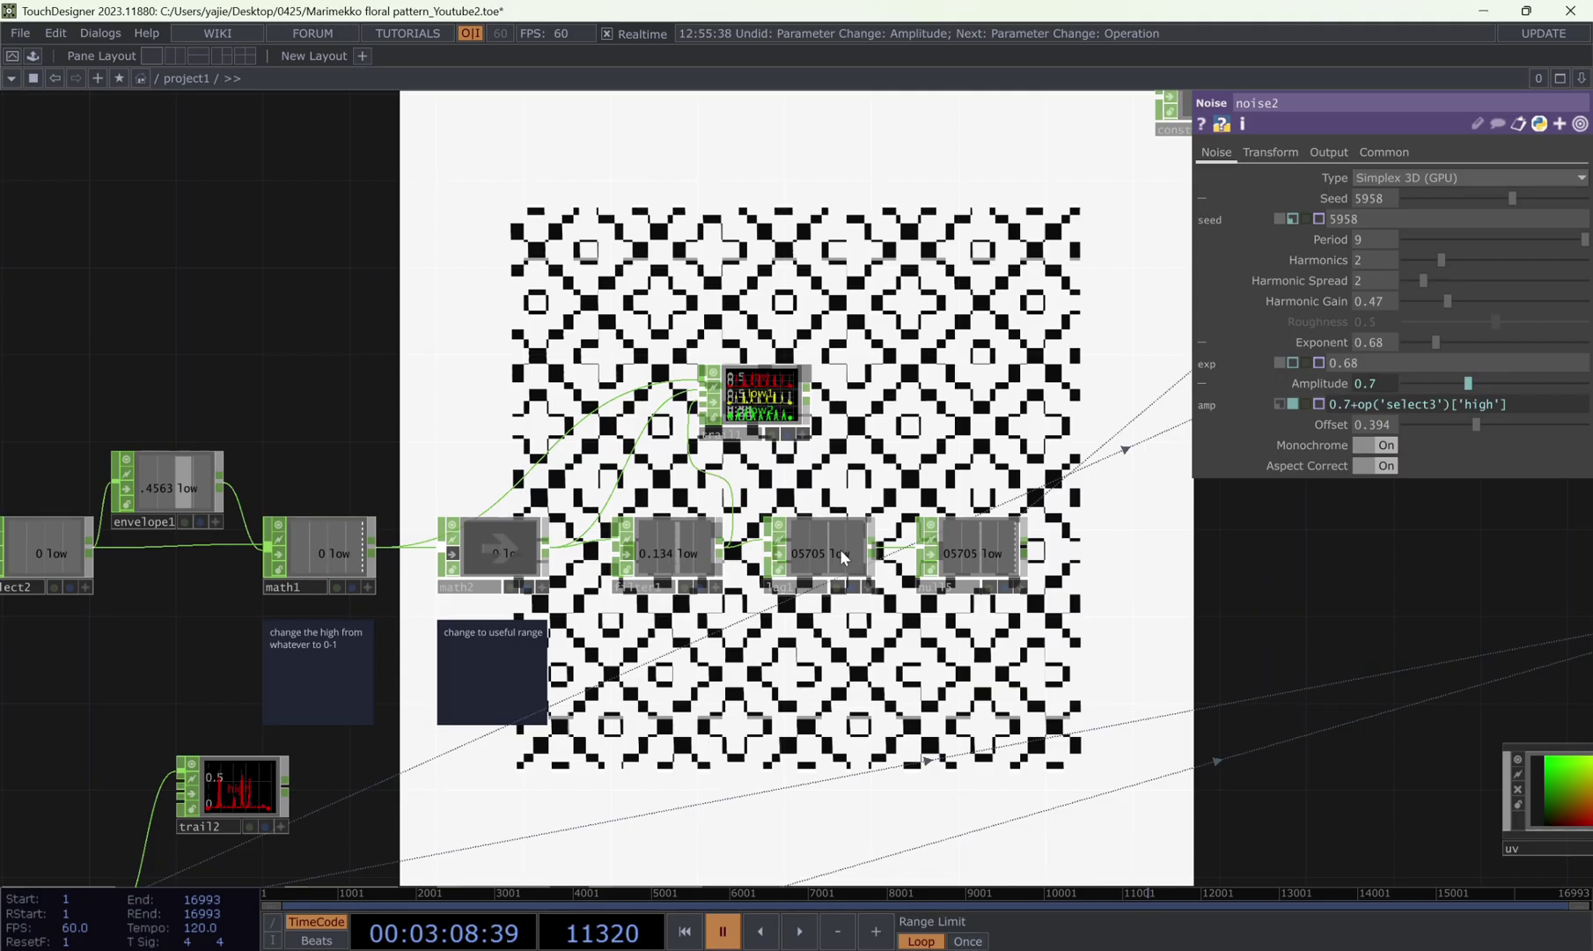
left_click(708, 541)
scroll(695, 525, "up", 2)
left_click_drag(832, 443, 723, 494)
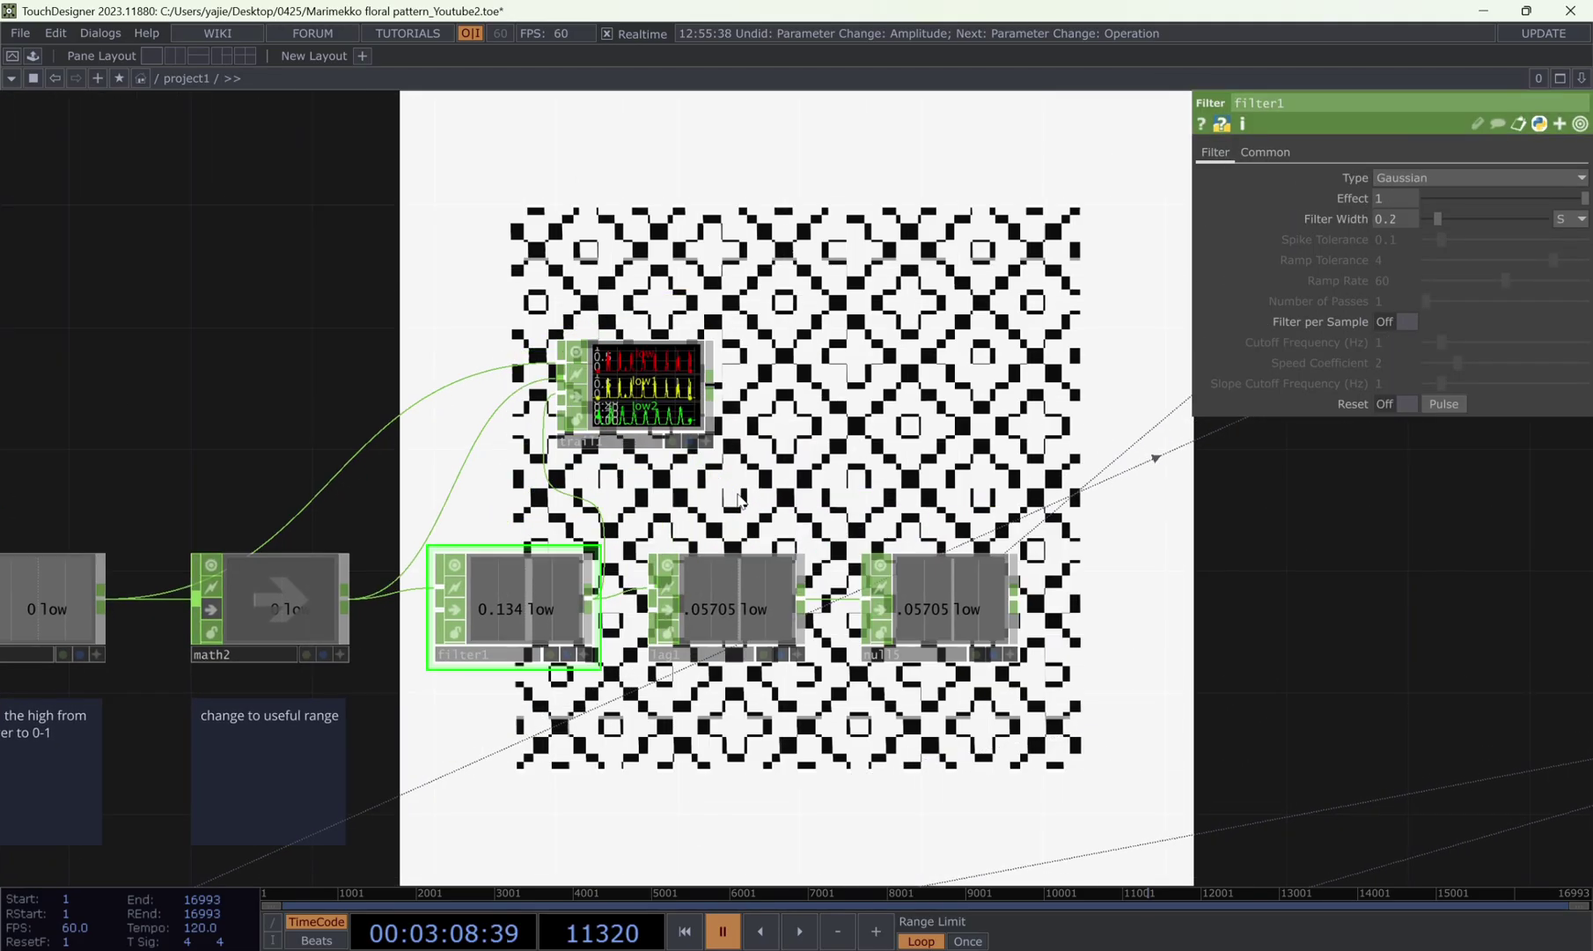
scroll(600, 449, "up", 3)
scroll(597, 457, "down", 3)
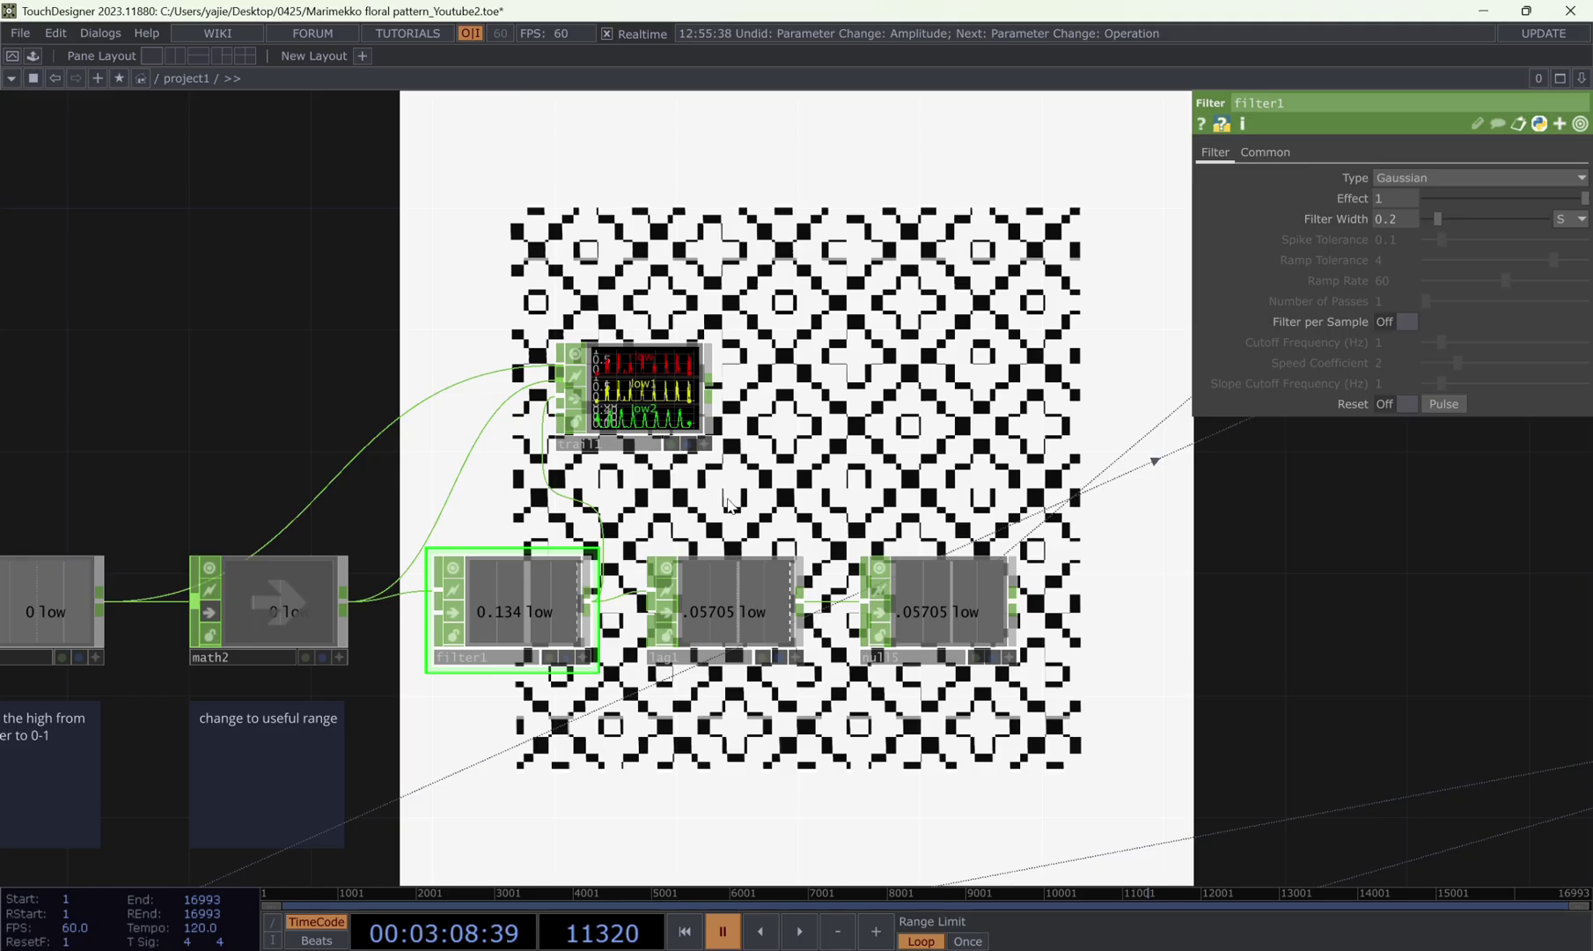
- Examine lag1's parameters and play a short stretch of the animation to watch the smoothed low channel
left_click(731, 572)
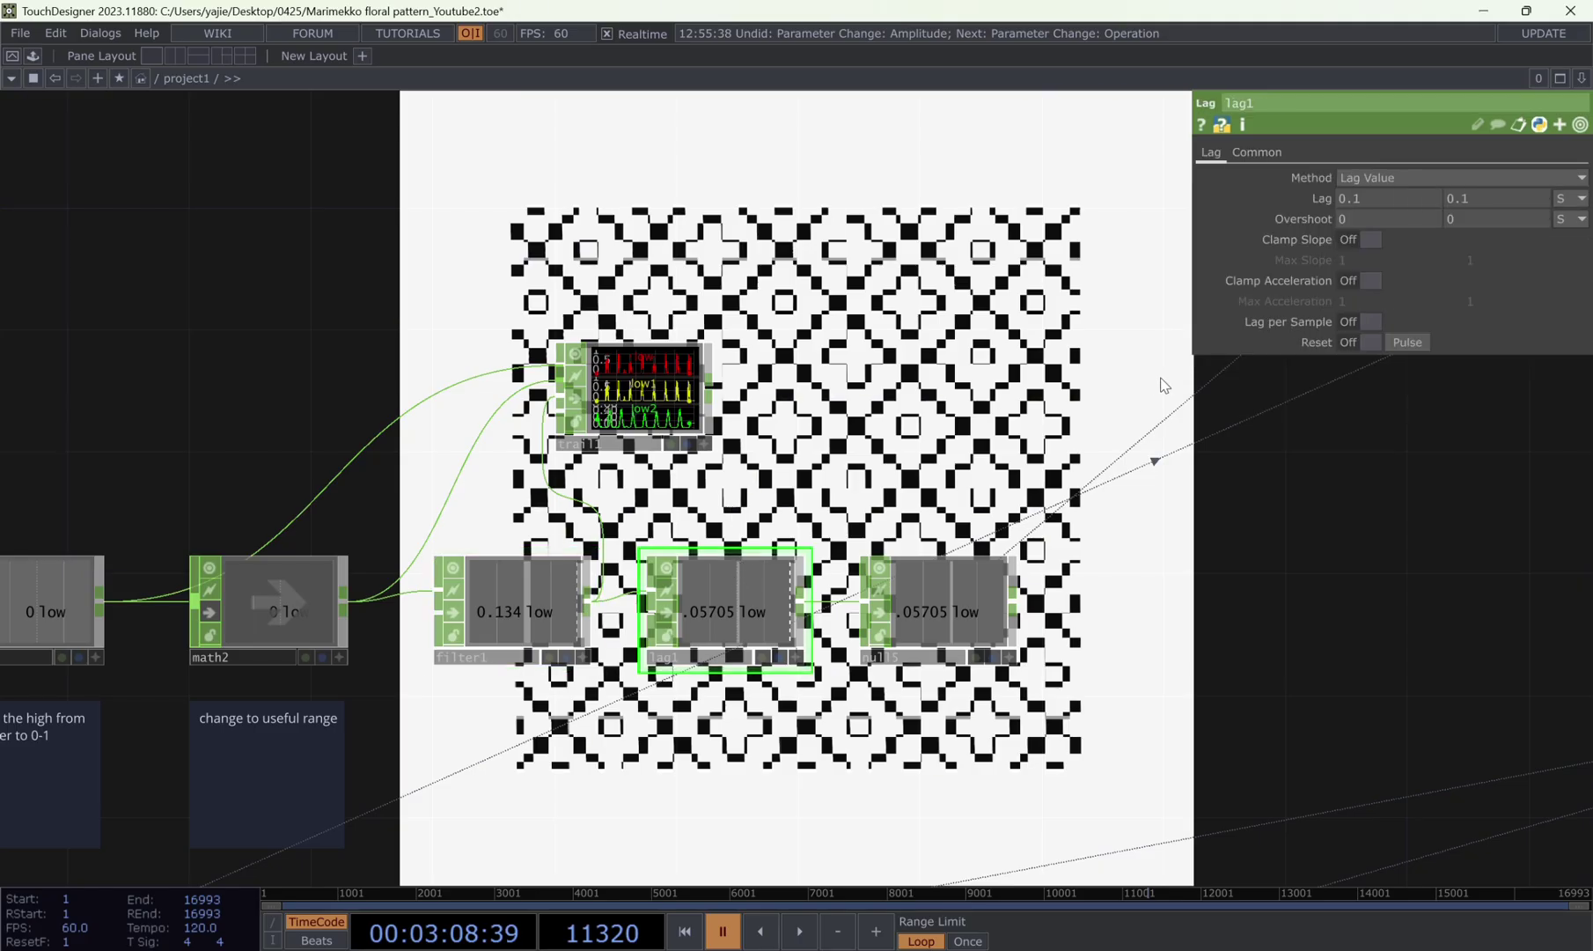
left_click_drag(758, 752, 679, 754)
key("space")
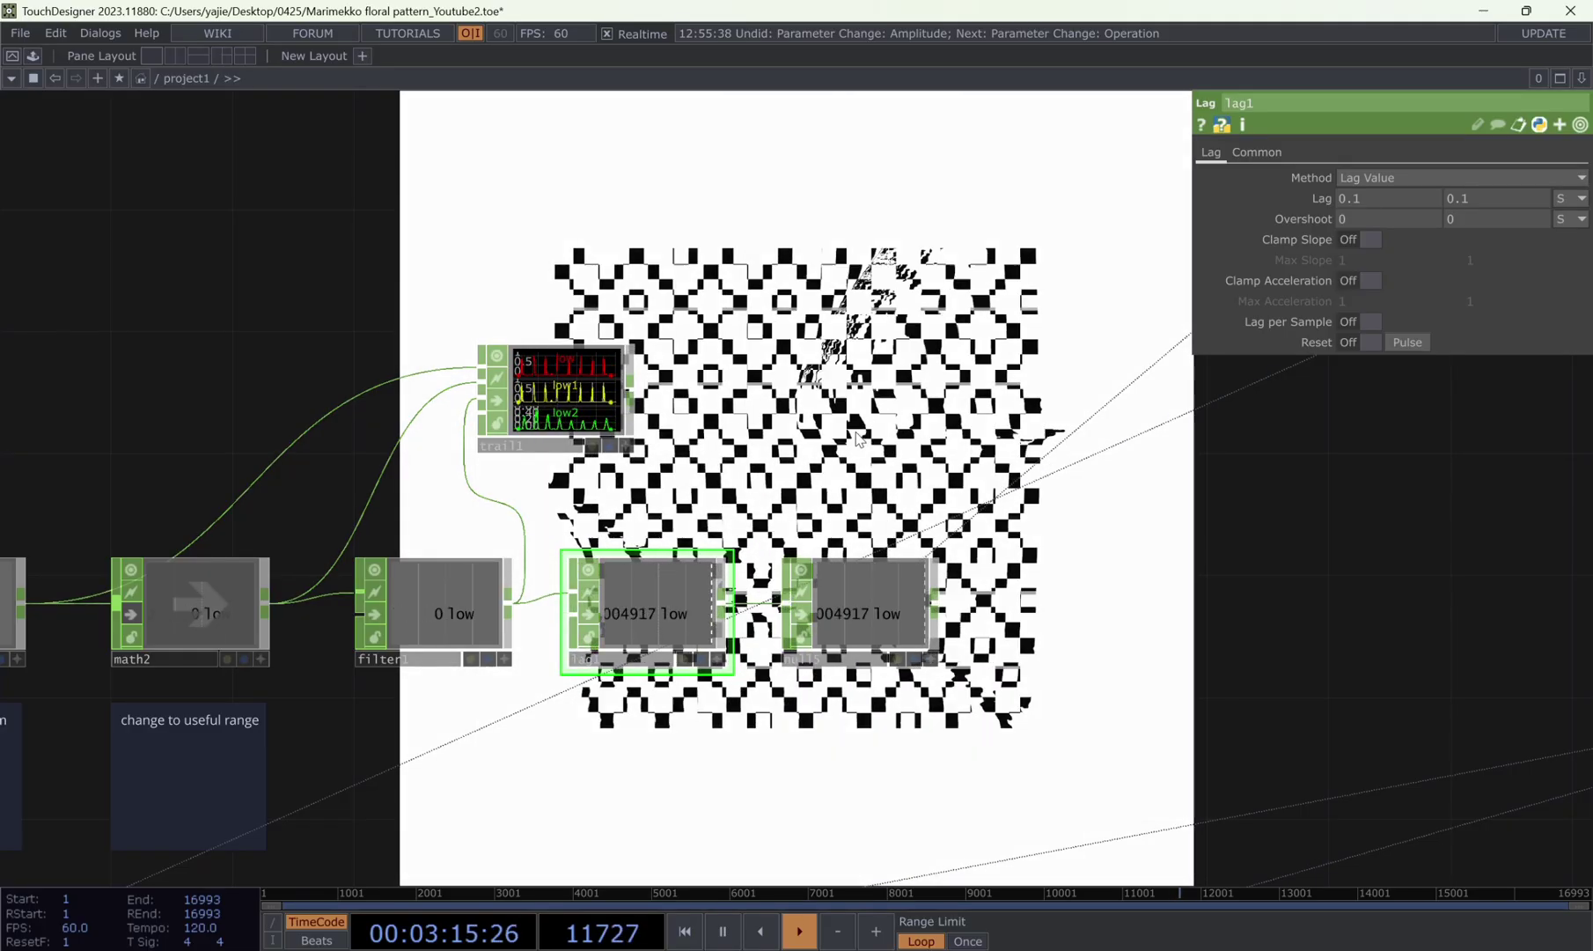
key("space")
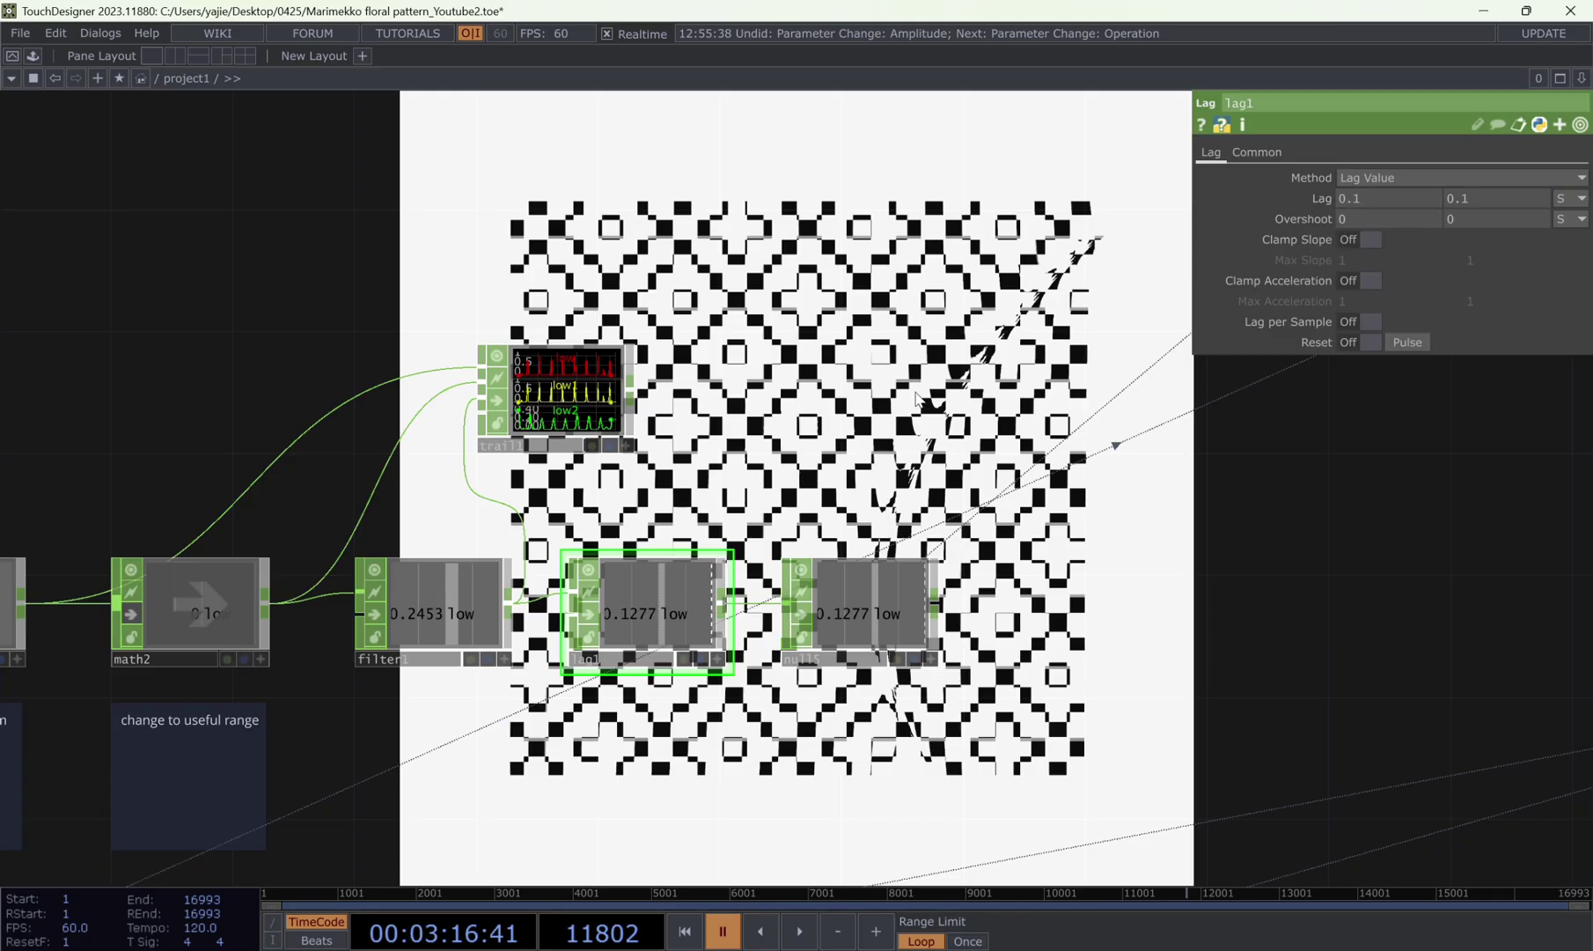
- Examine how noise1's seed and exponent are linked to the high audio channel
scroll(915, 398, "down", 2)
scroll(1036, 412, "down", 3)
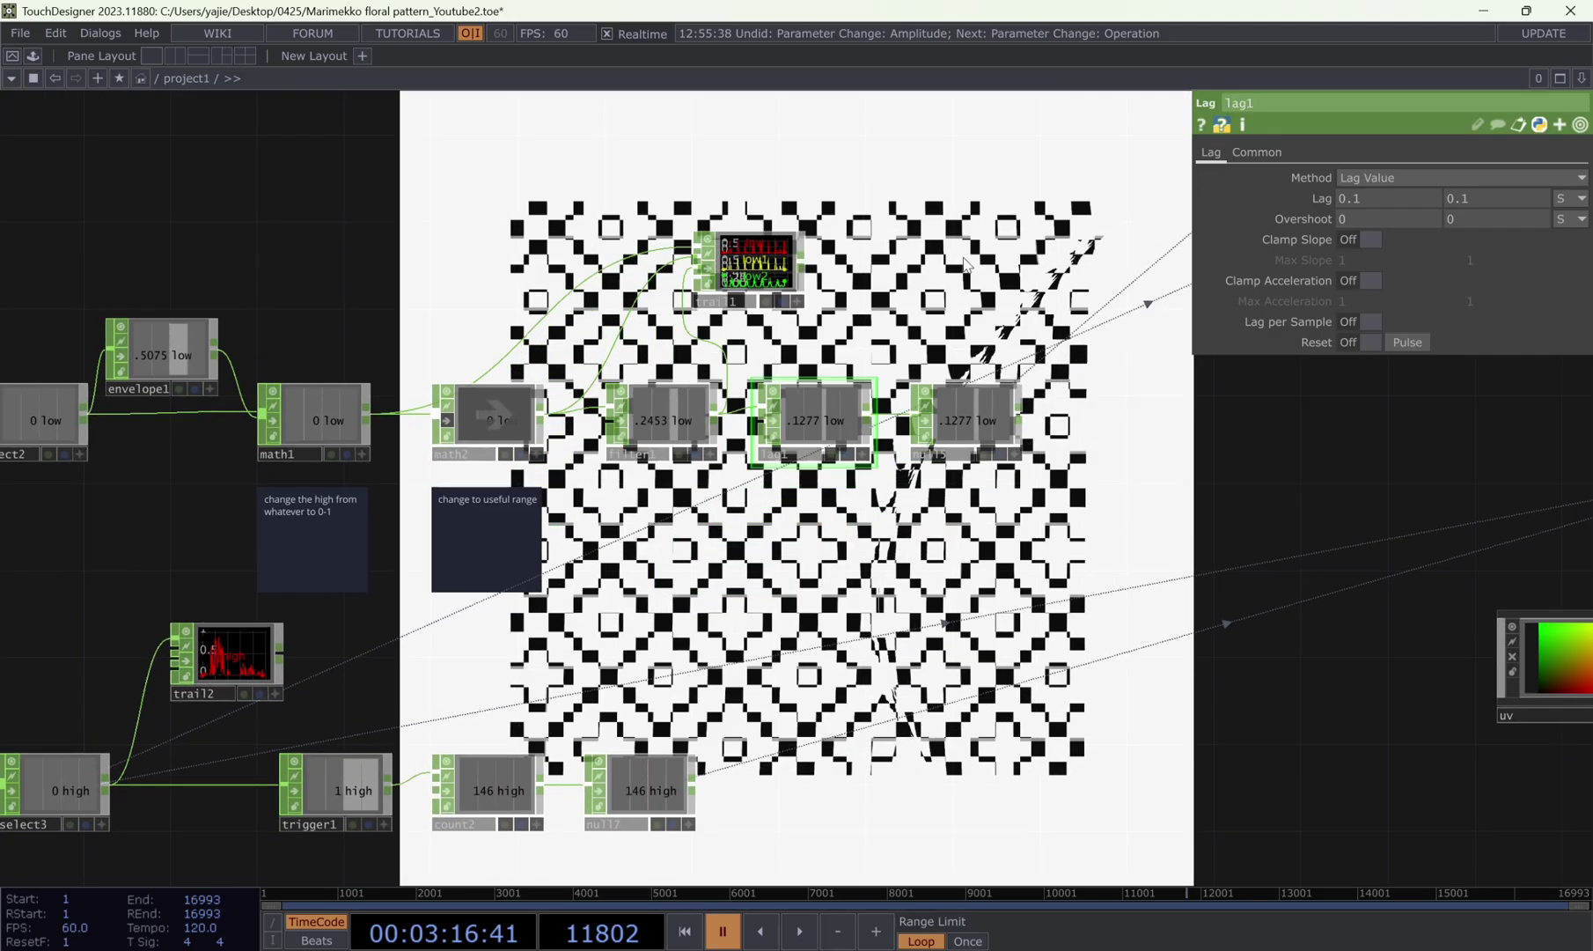
scroll(635, 522, "up", 3)
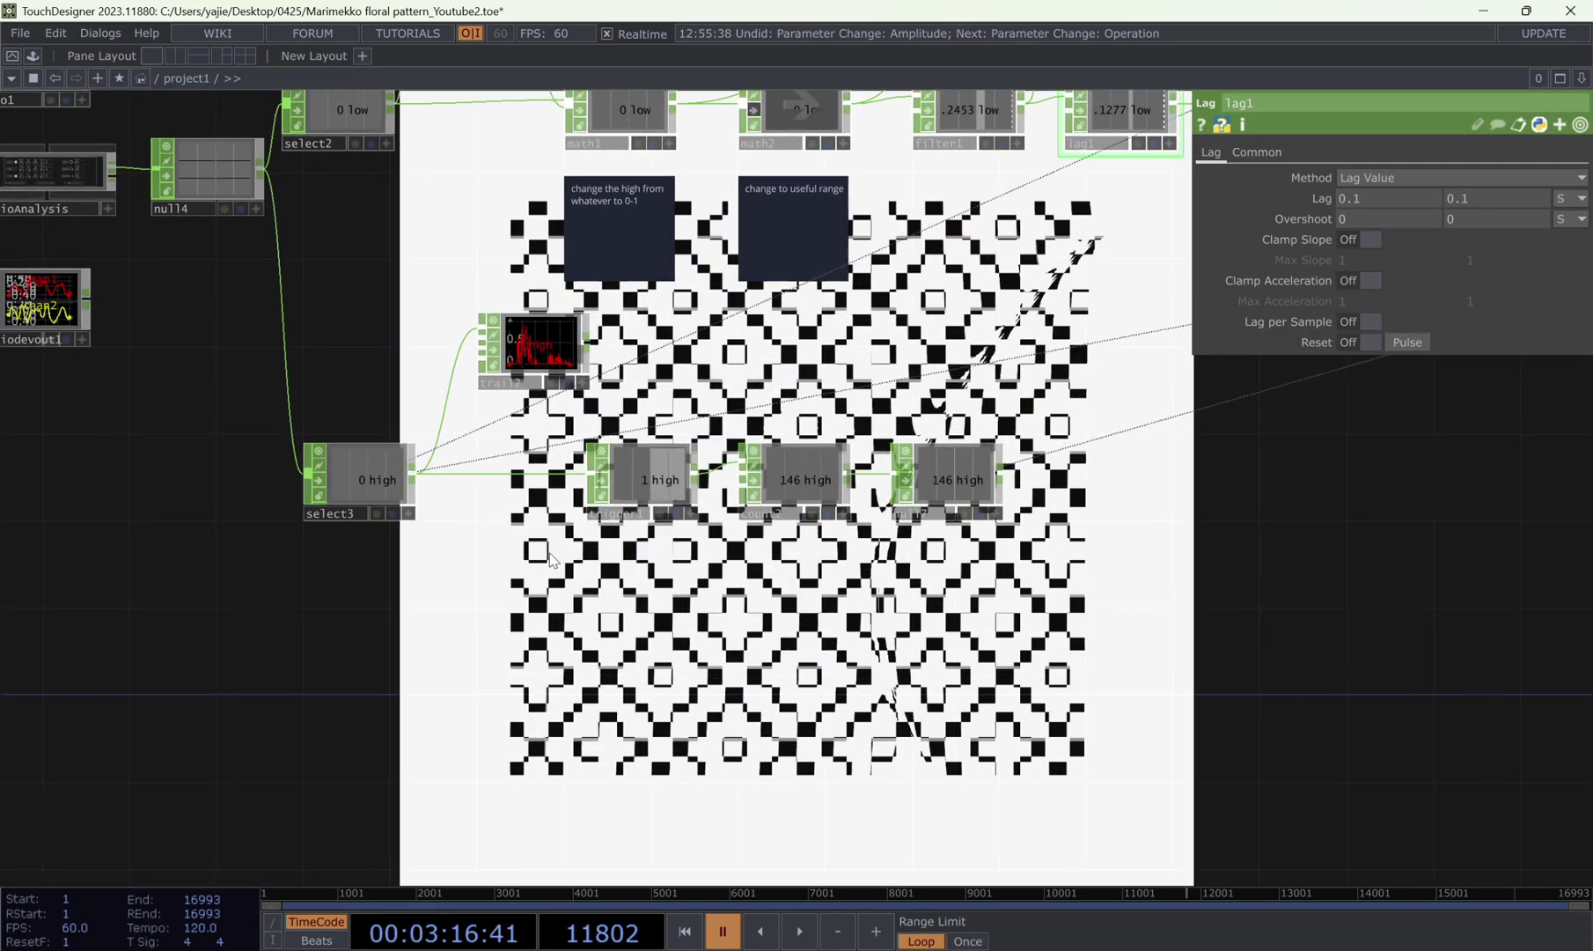
scroll(631, 596, "down", 3)
left_click_drag(1089, 562, 476, 746)
left_click(1023, 486)
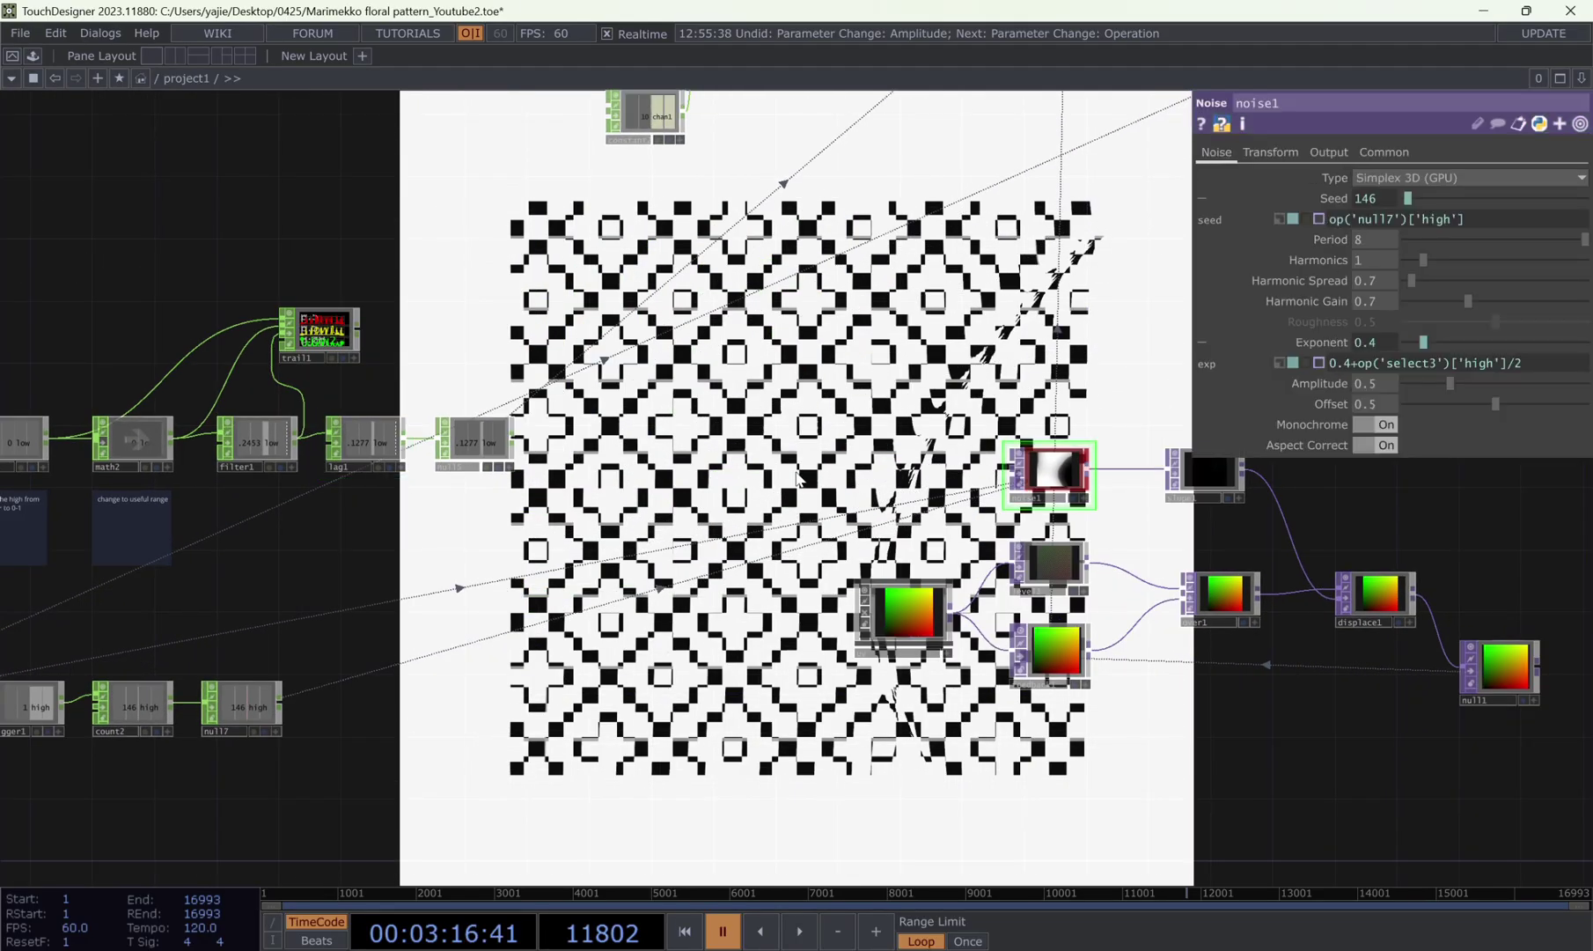
- Examine trigger1's threshold settings in the high audio channel chain that drives the noise seed
left_click_drag(798, 477, 893, 368)
left_click_drag(79, 713, 365, 608)
scroll(364, 608, "up", 1)
scroll(365, 608, "up", 3)
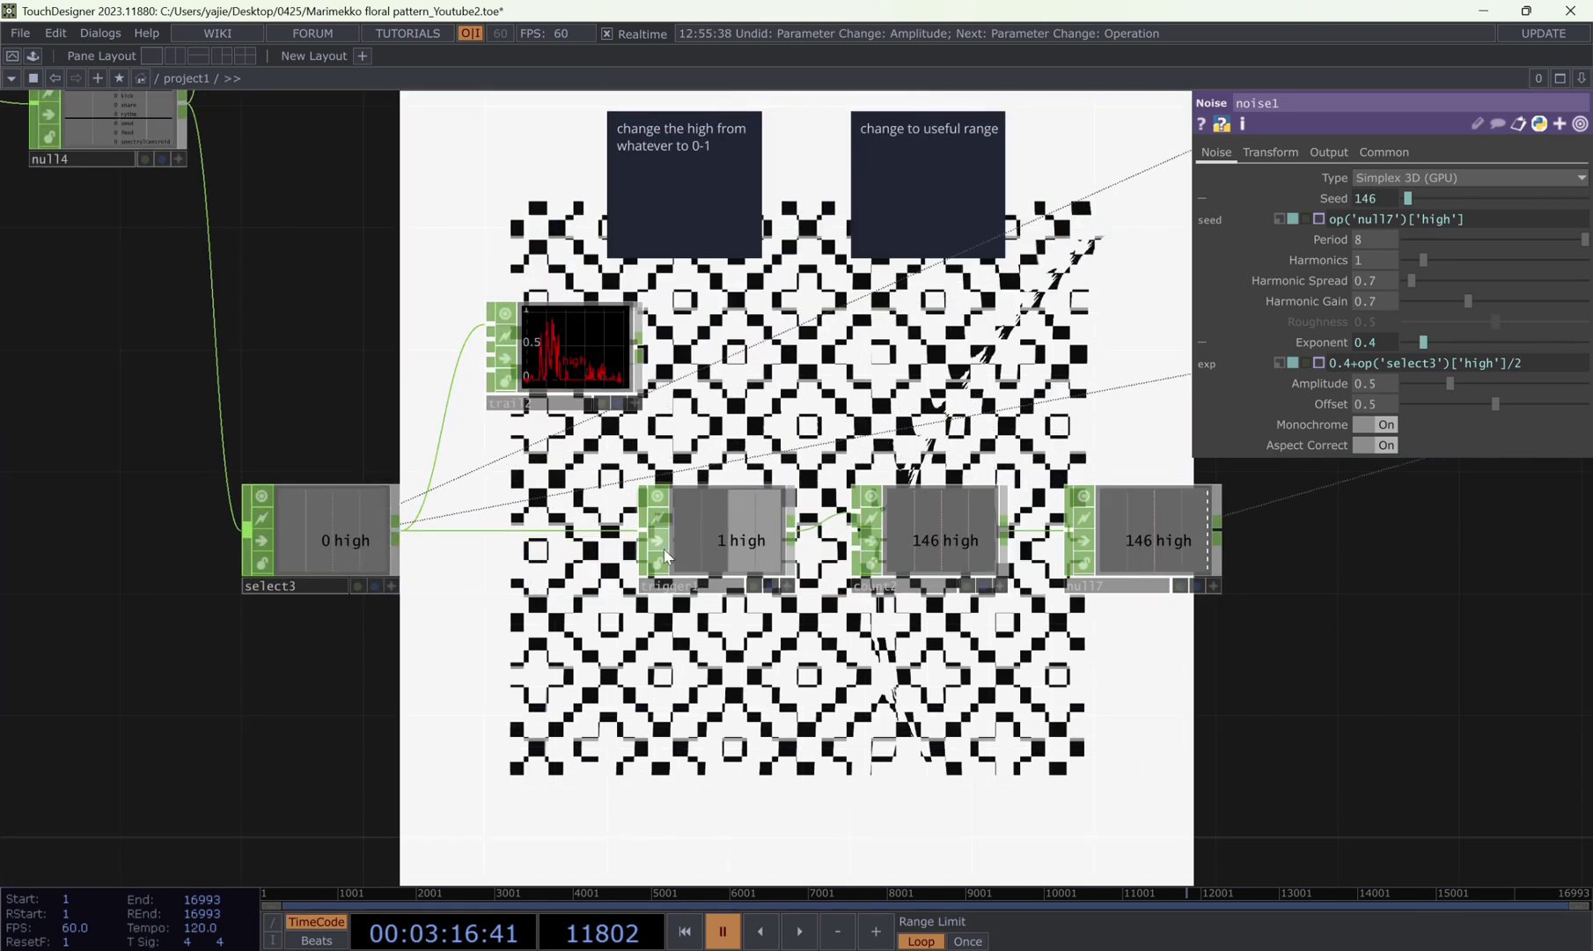
left_click(764, 549)
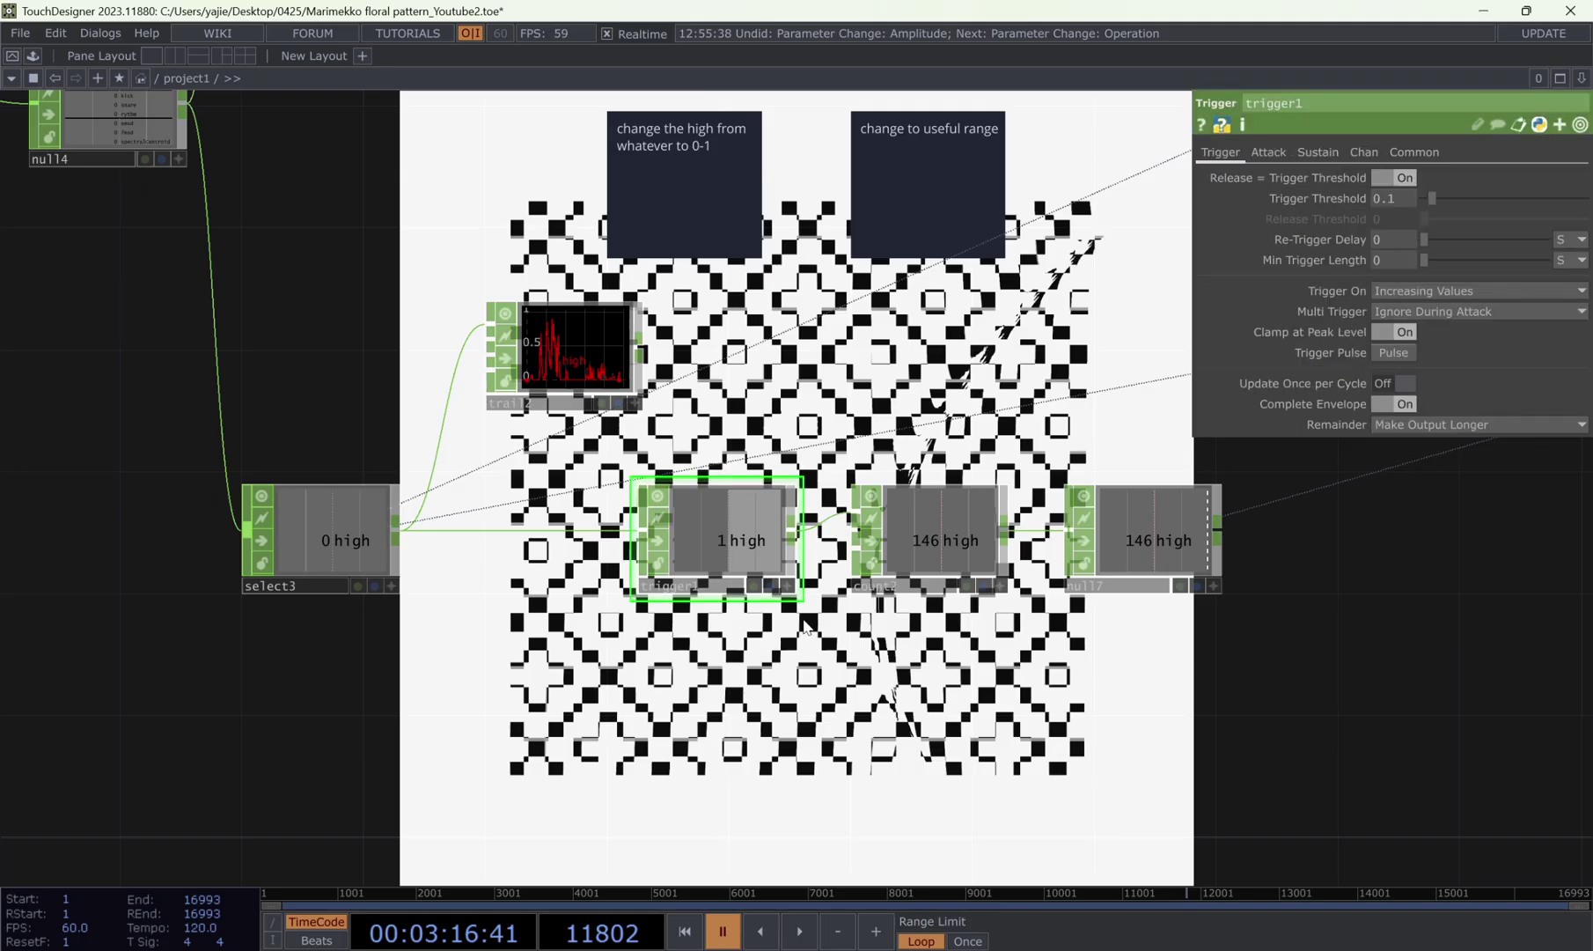
left_click_drag(817, 620, 739, 625)
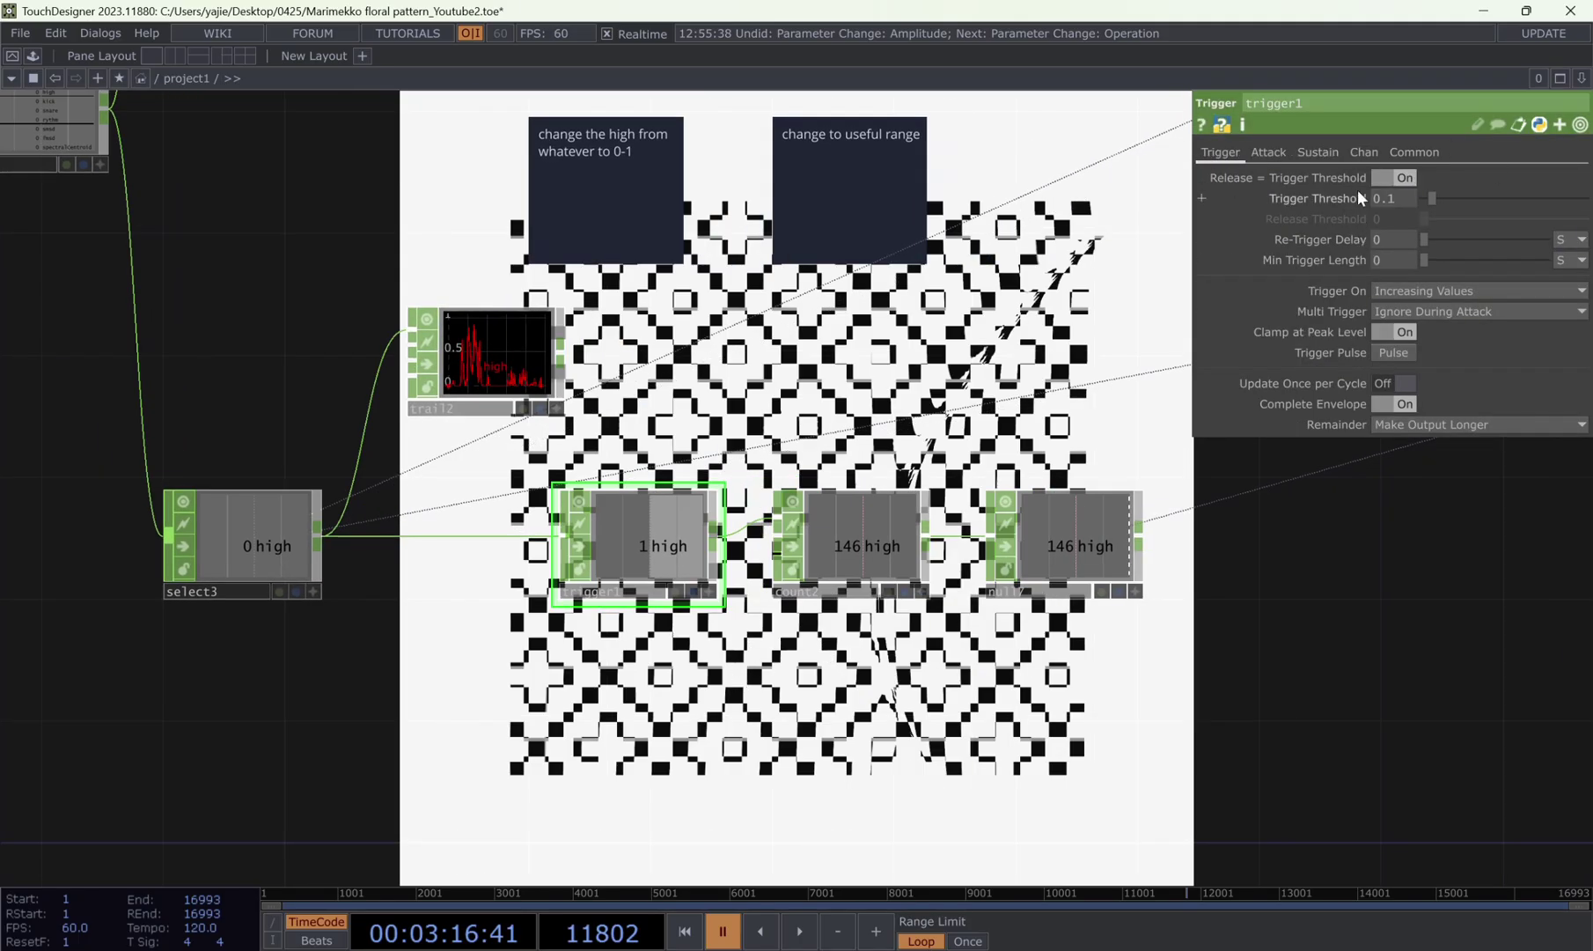
- Examine count2's counting settings in the high audio channel chain
left_click_drag(889, 634, 823, 639)
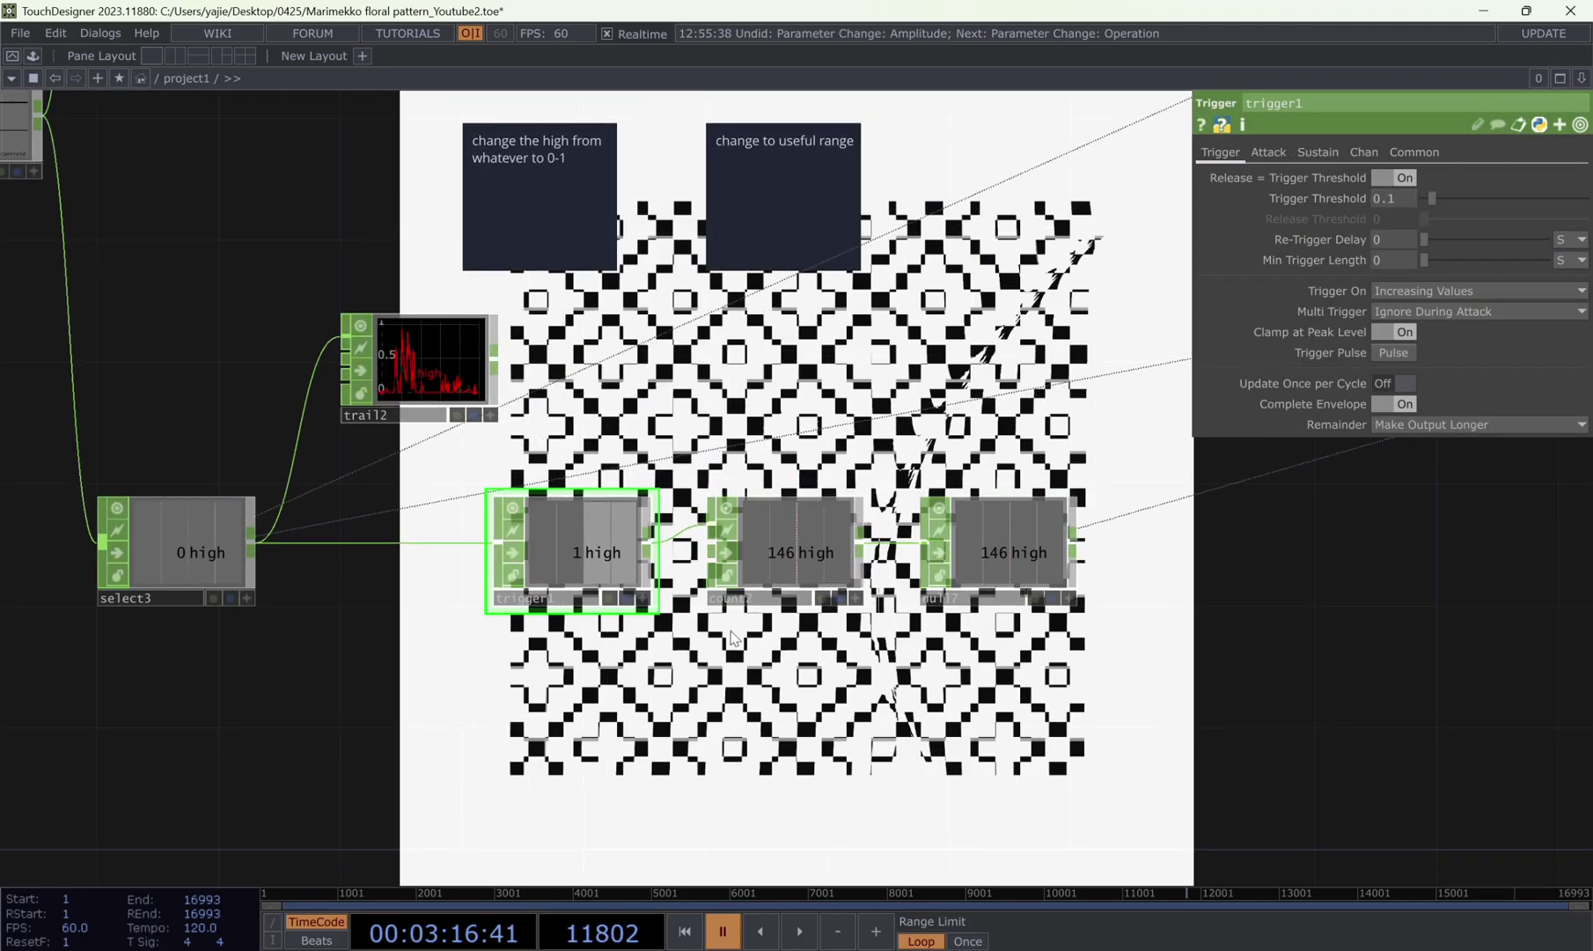
left_click(806, 528)
left_click_drag(918, 675, 821, 687)
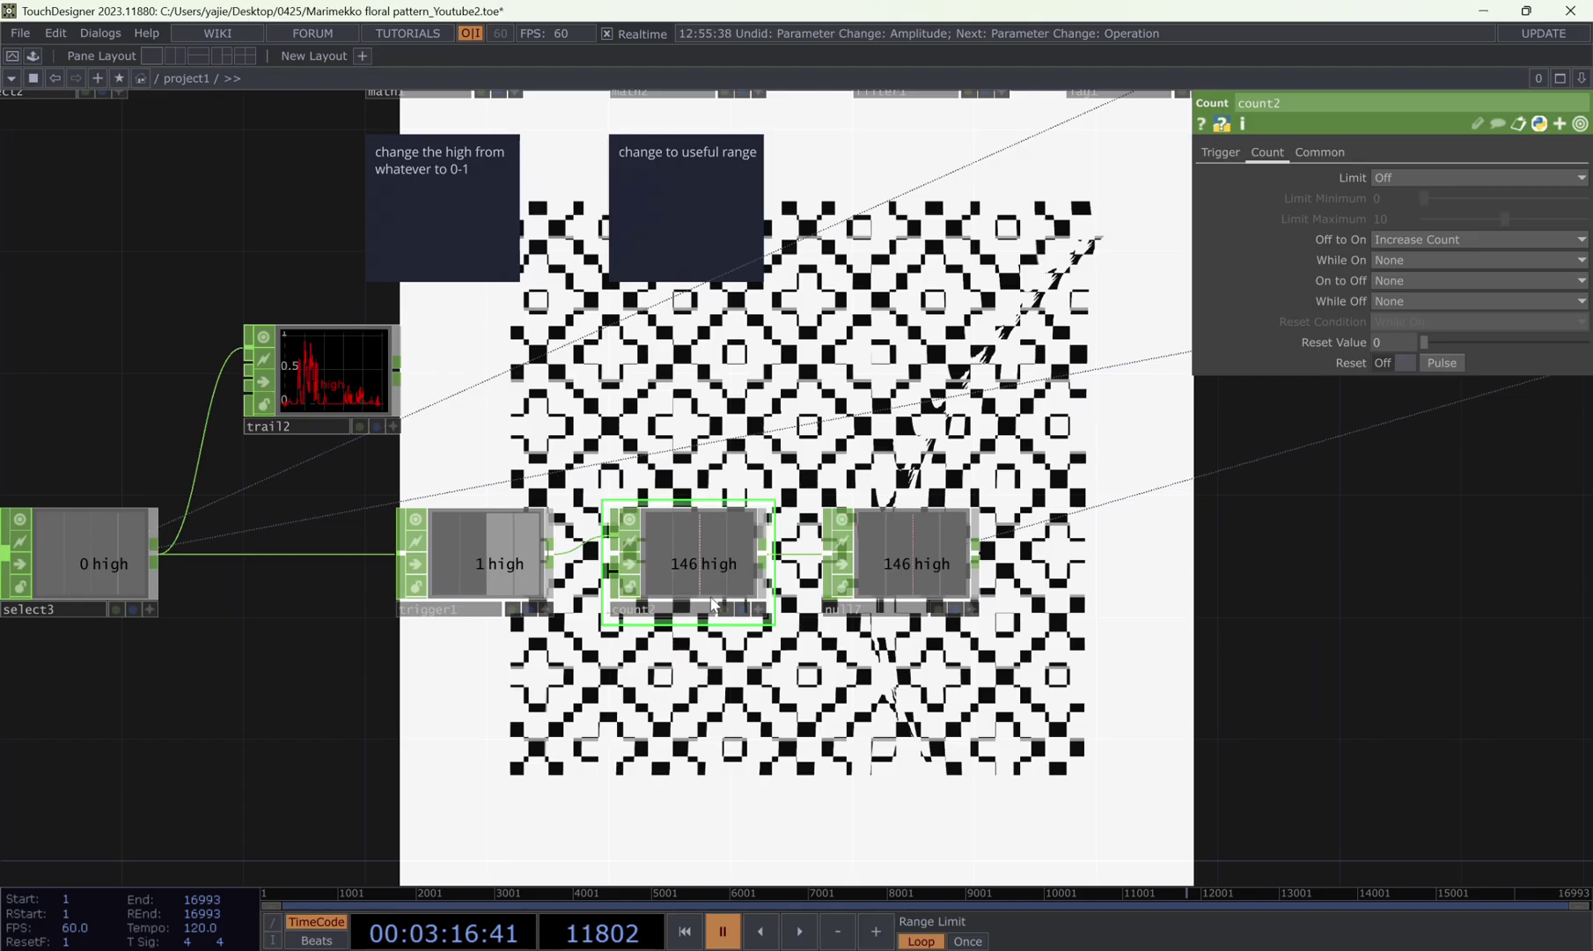
- Follow the counted high channel from null7 to noise1 and inspect the seed expression that references it
left_click_drag(1106, 745, 881, 744)
scroll(678, 558, "down", 3)
left_click_drag(774, 564, 362, 734)
left_click(1067, 495)
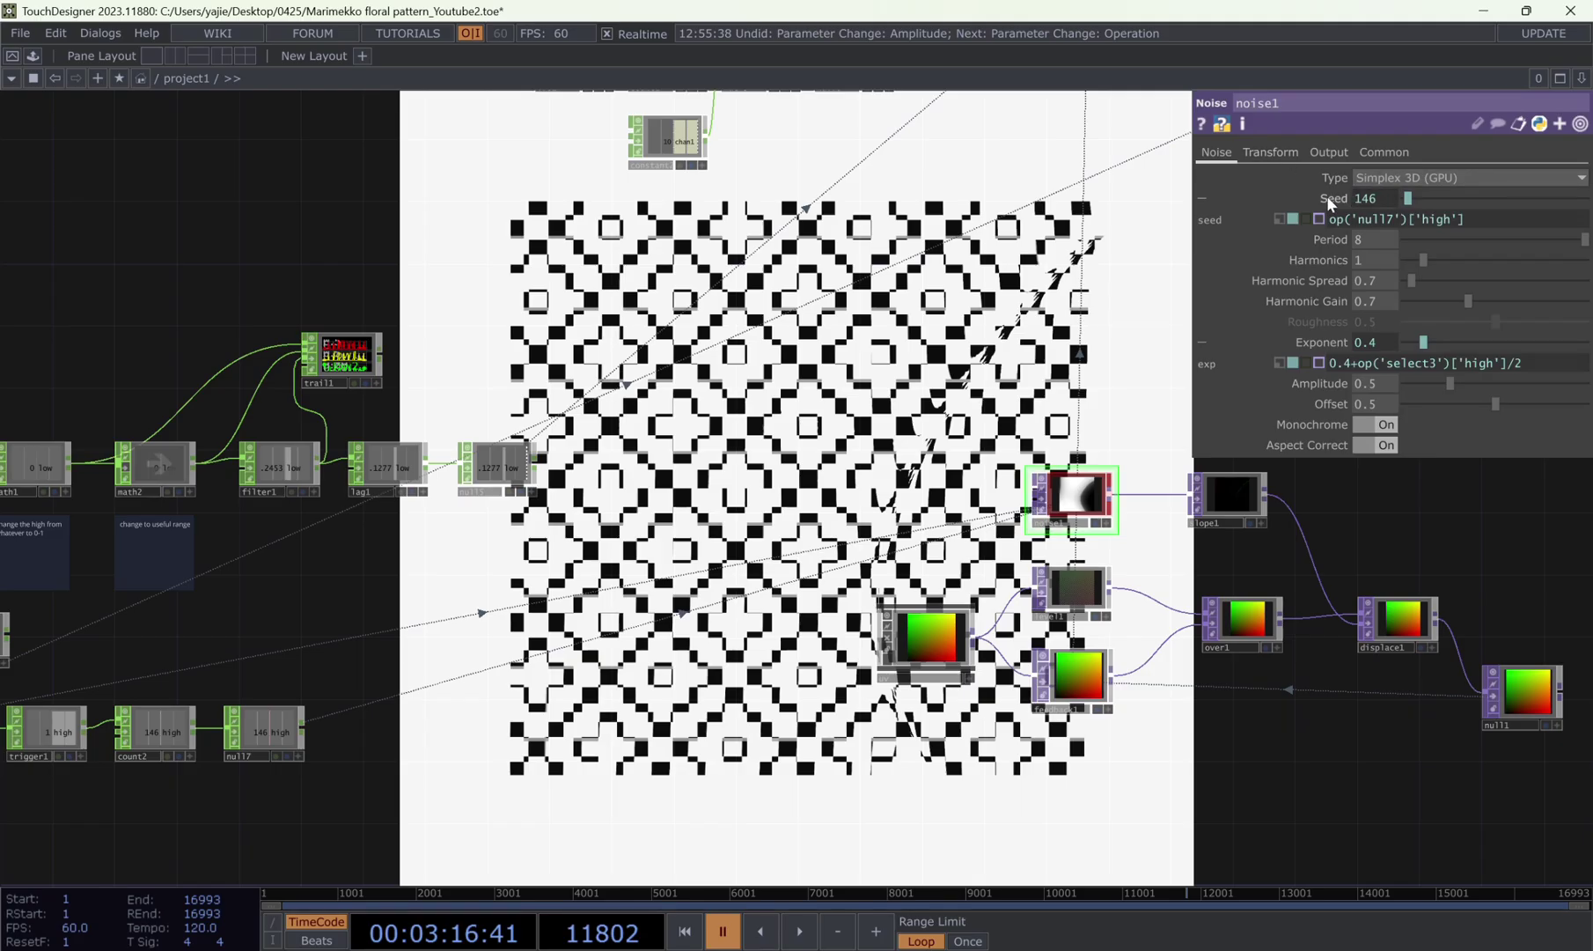
left_click_drag(898, 497, 968, 479)
- Play the animation with its audio, adjust the computer's sound volume, and pause playback
key("space")
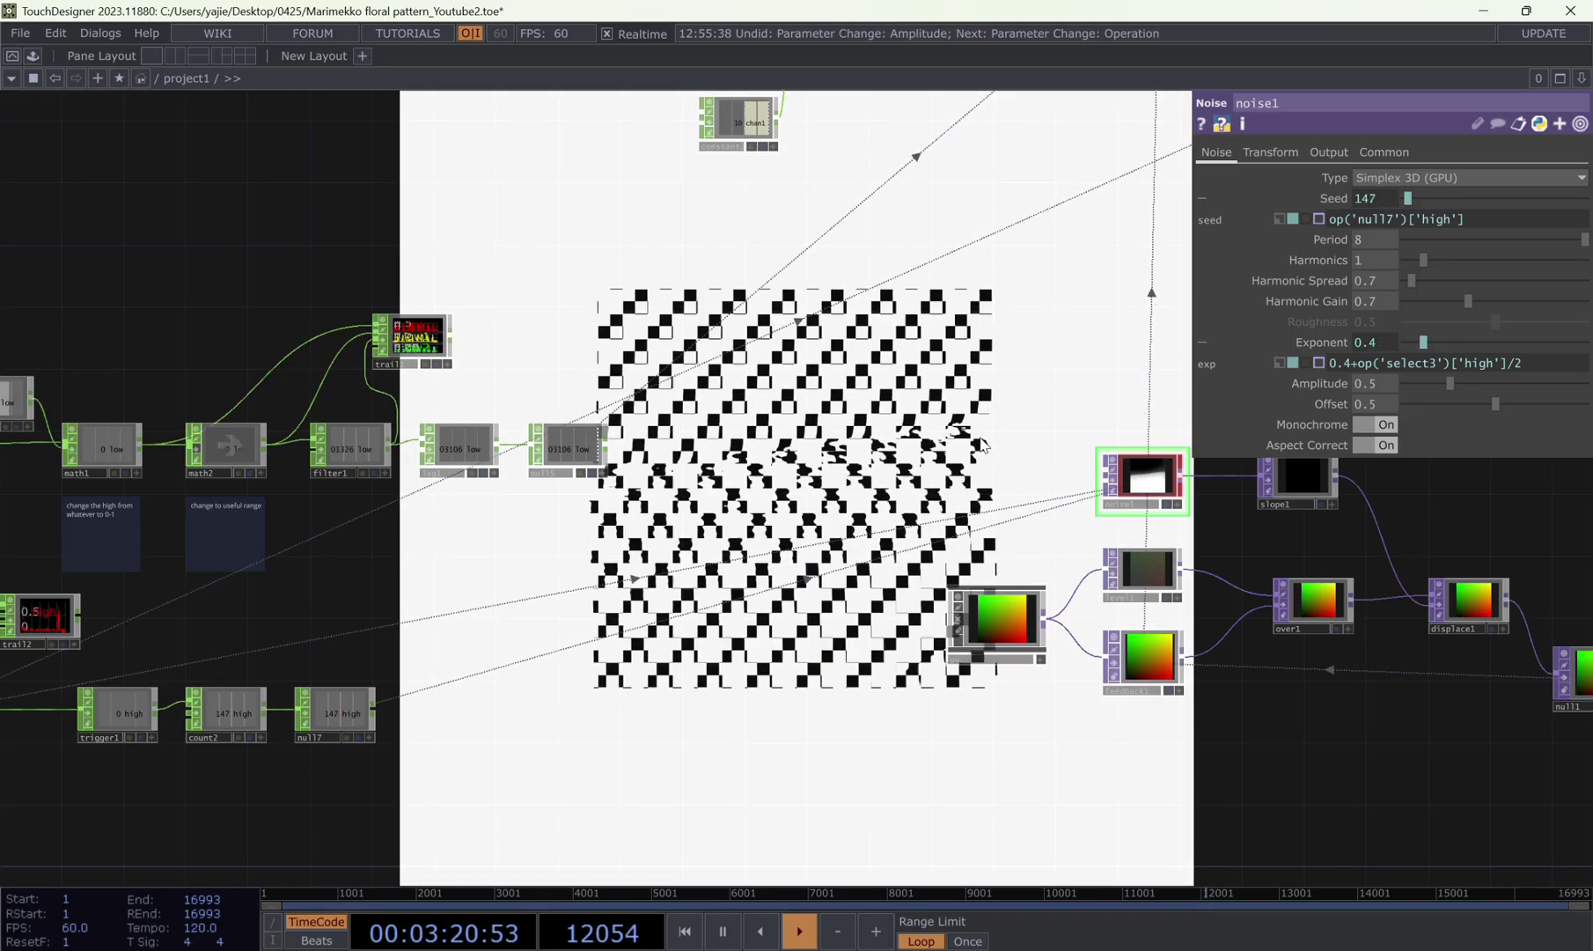
left_click(1470, 947)
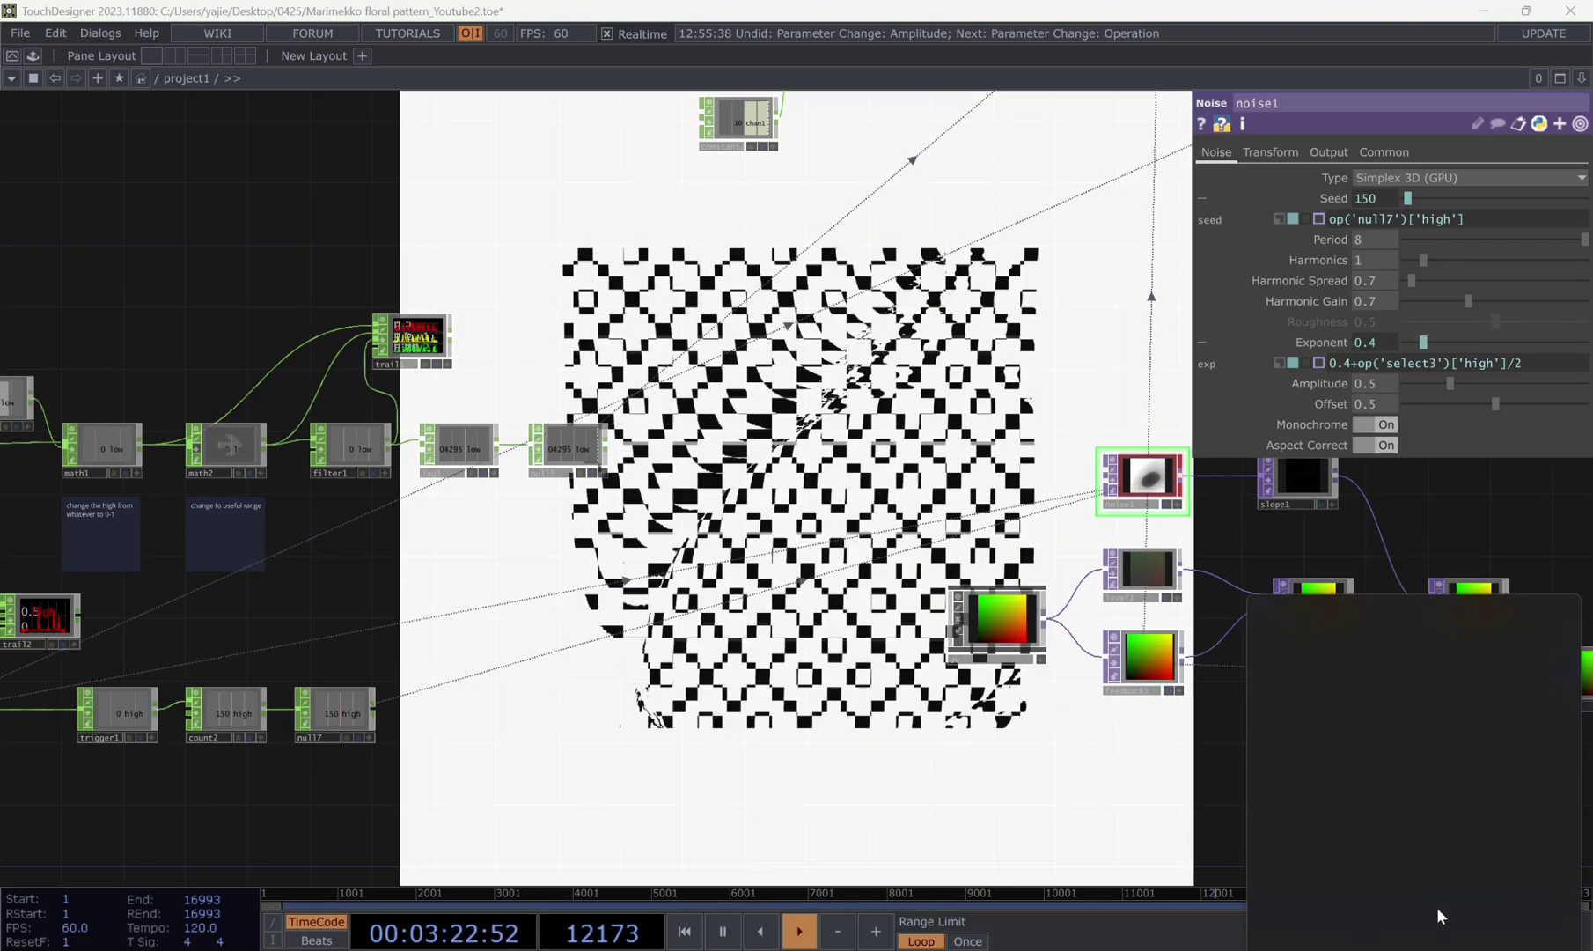
left_click(1375, 863)
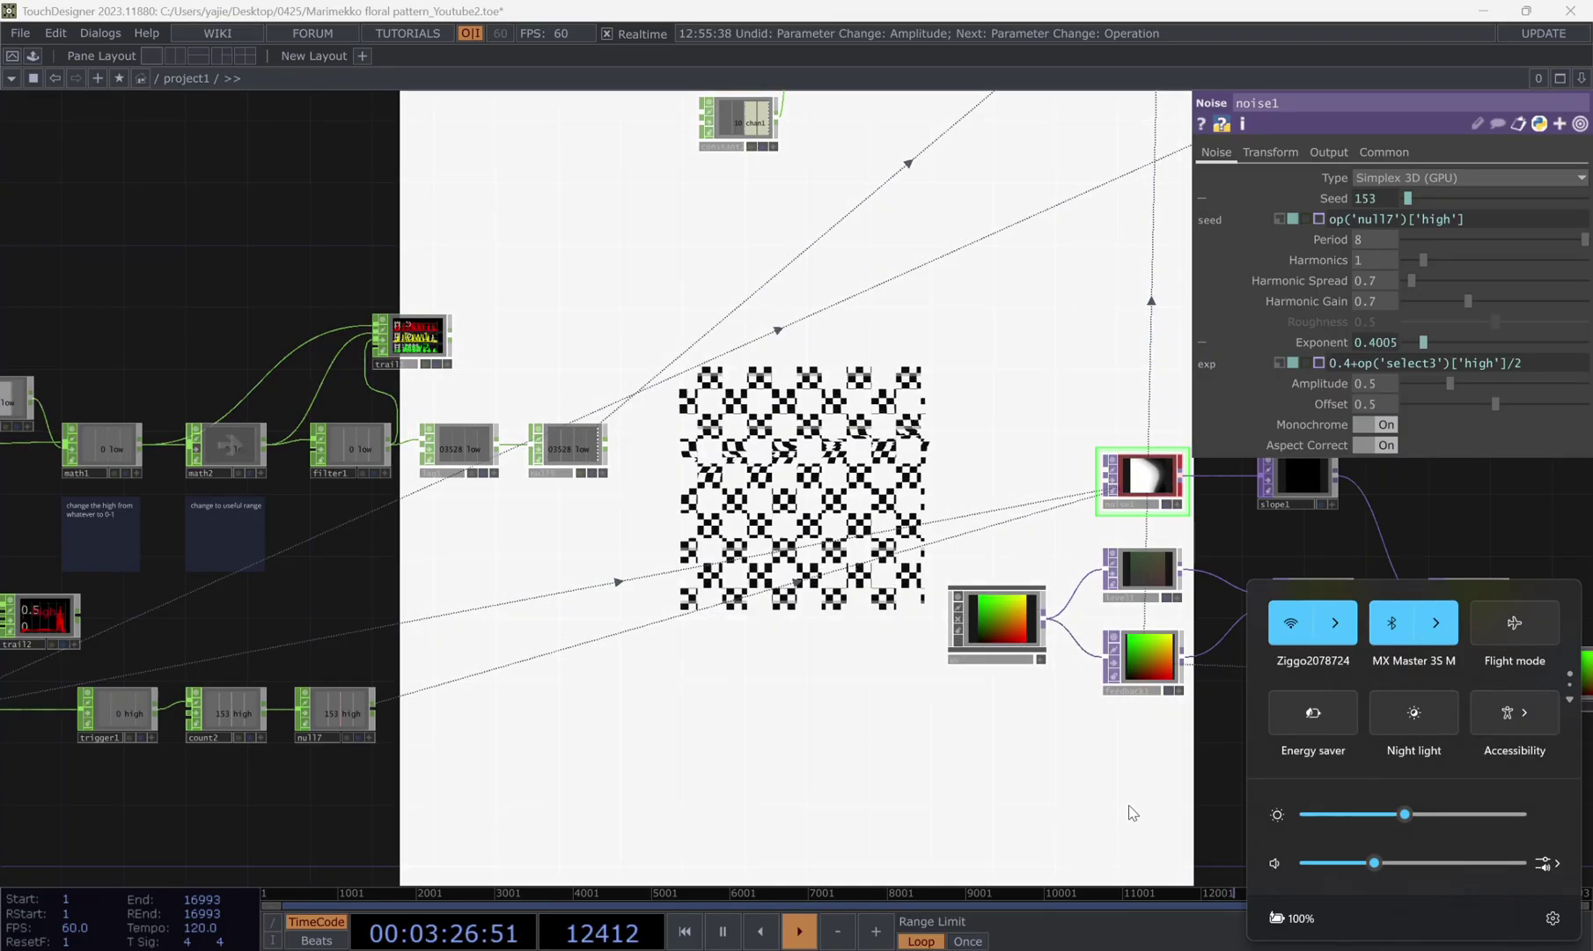
left_click(1132, 813)
key("space")
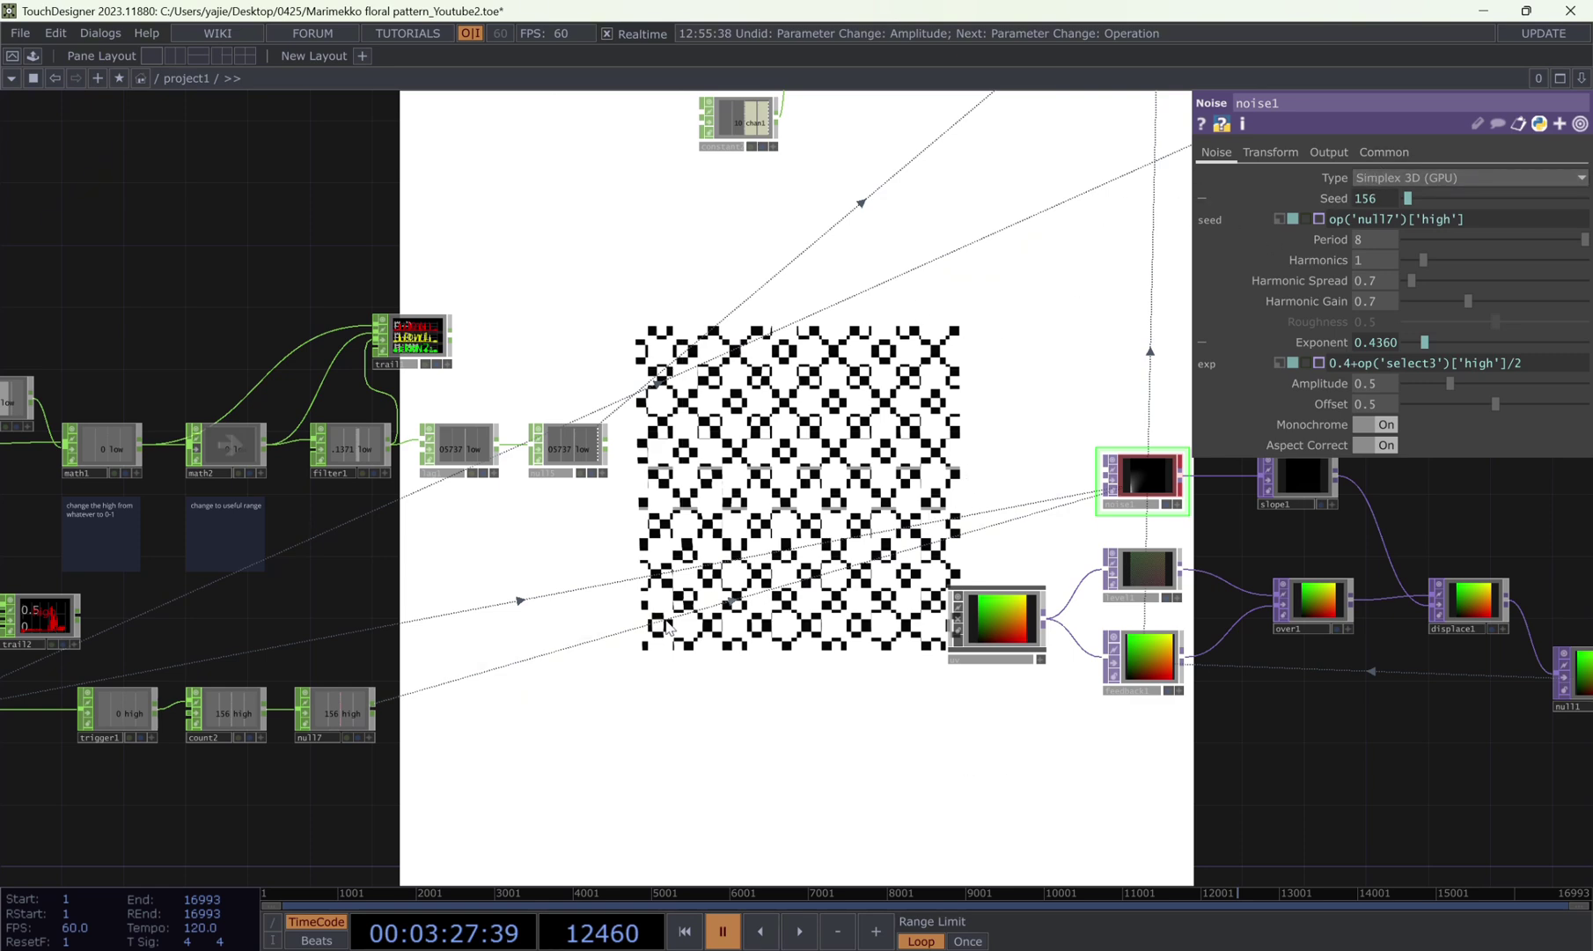
- Review the whole network, from the low and high audio chains to the noise, feedback and pattern operators
left_click_drag(715, 659, 1024, 595)
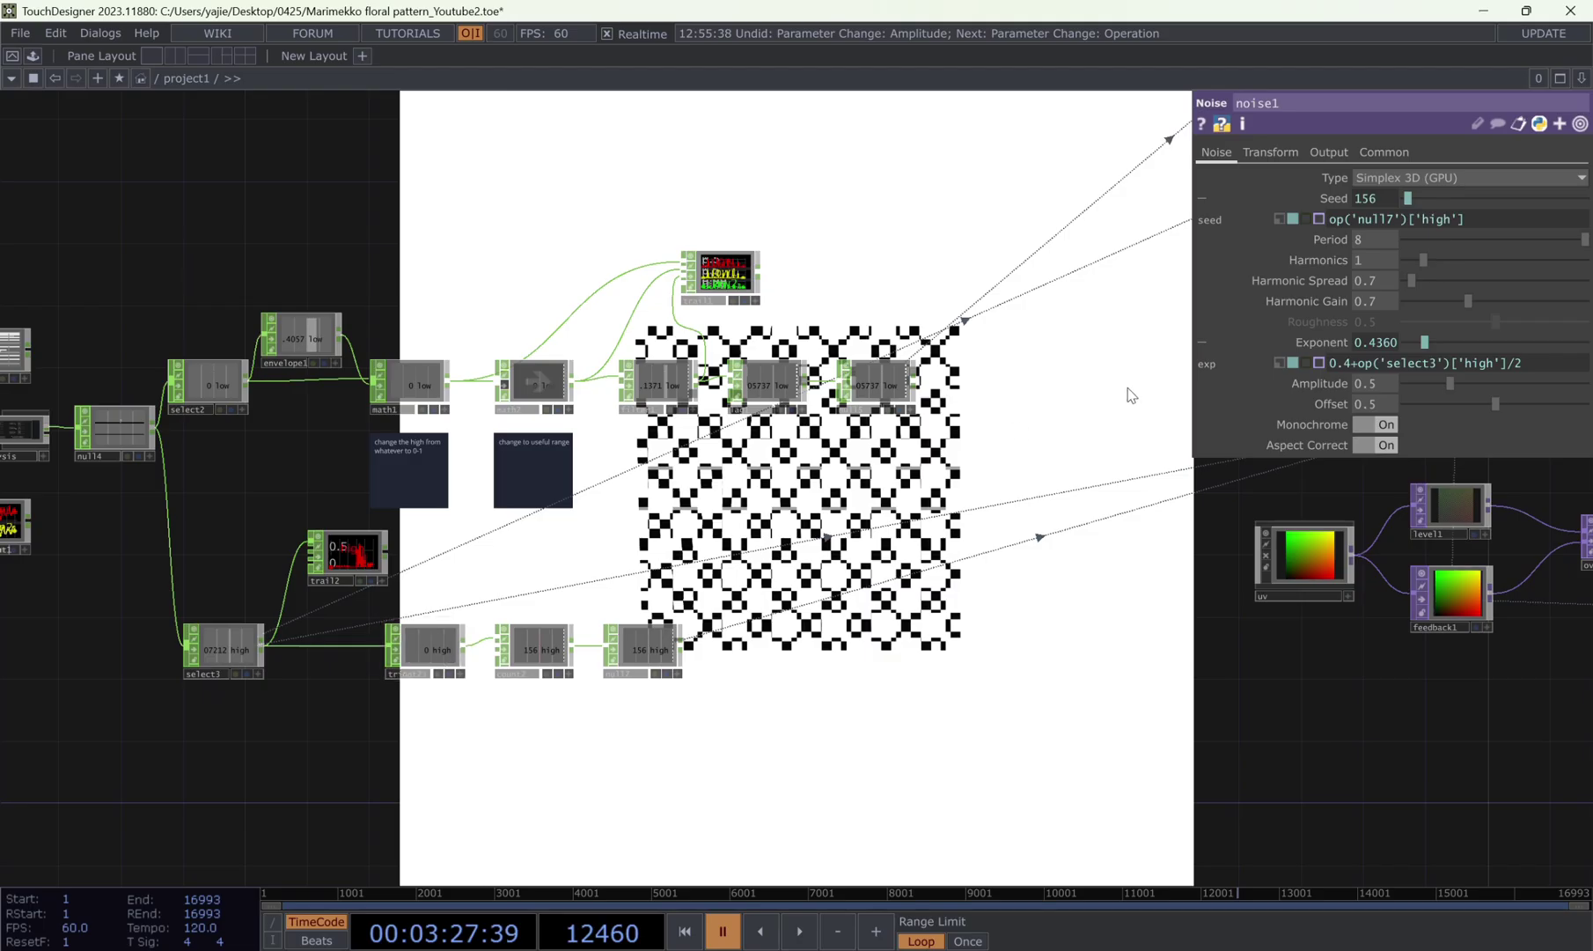
left_click_drag(1133, 389, 662, 527)
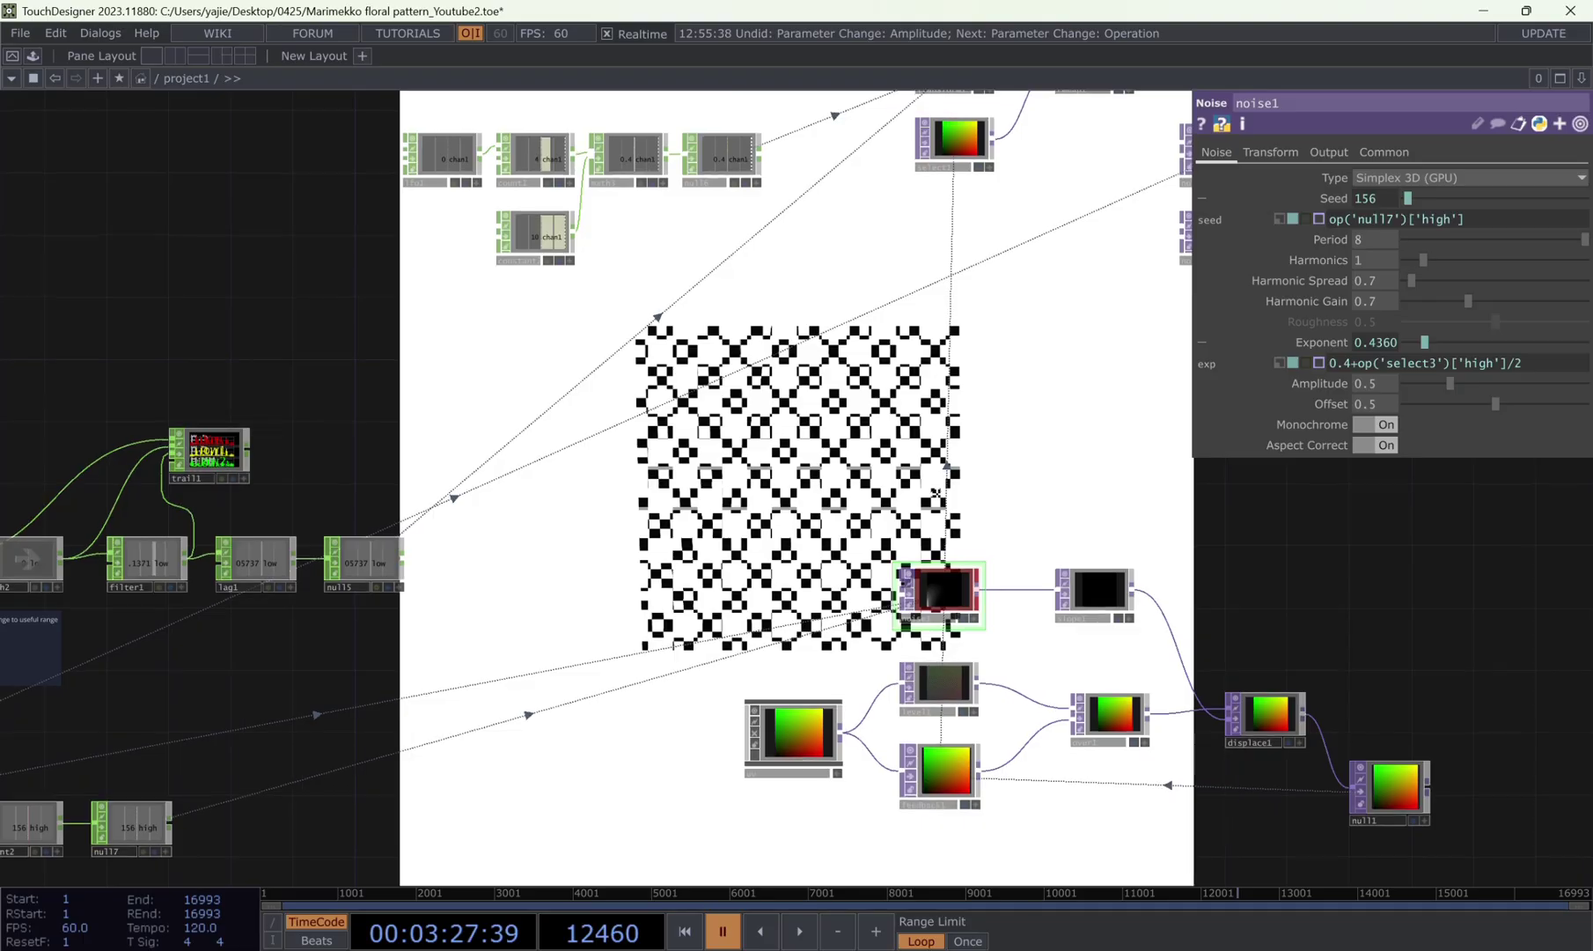
left_click_drag(980, 611, 919, 556)
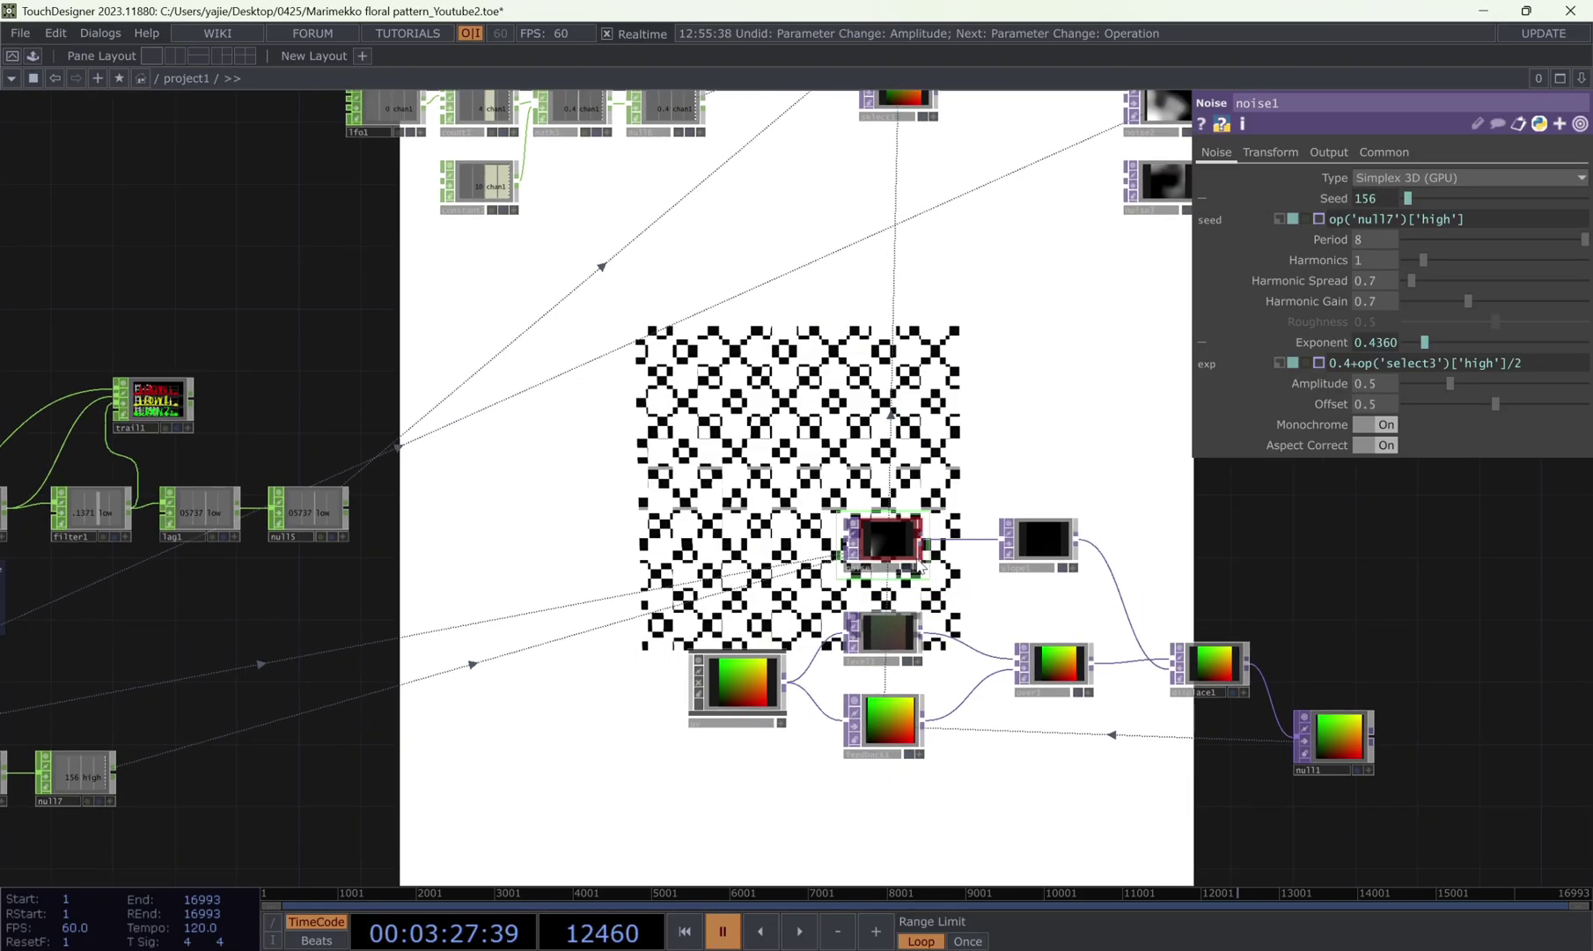
scroll(1021, 458, "down", 5)
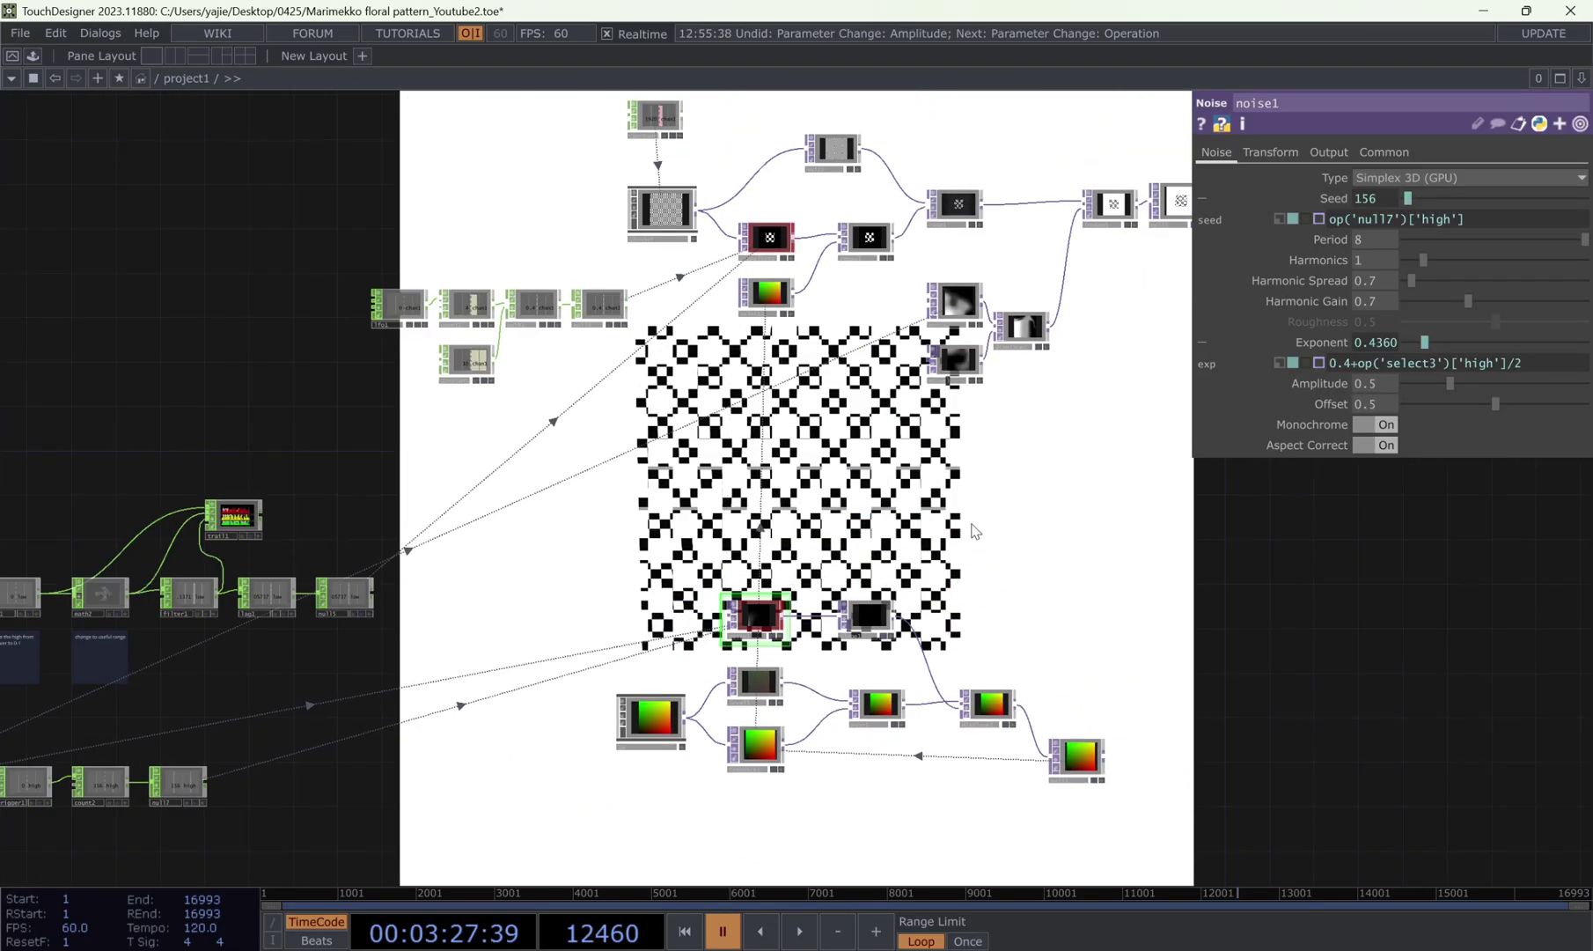
scroll(889, 600, "down", 4)
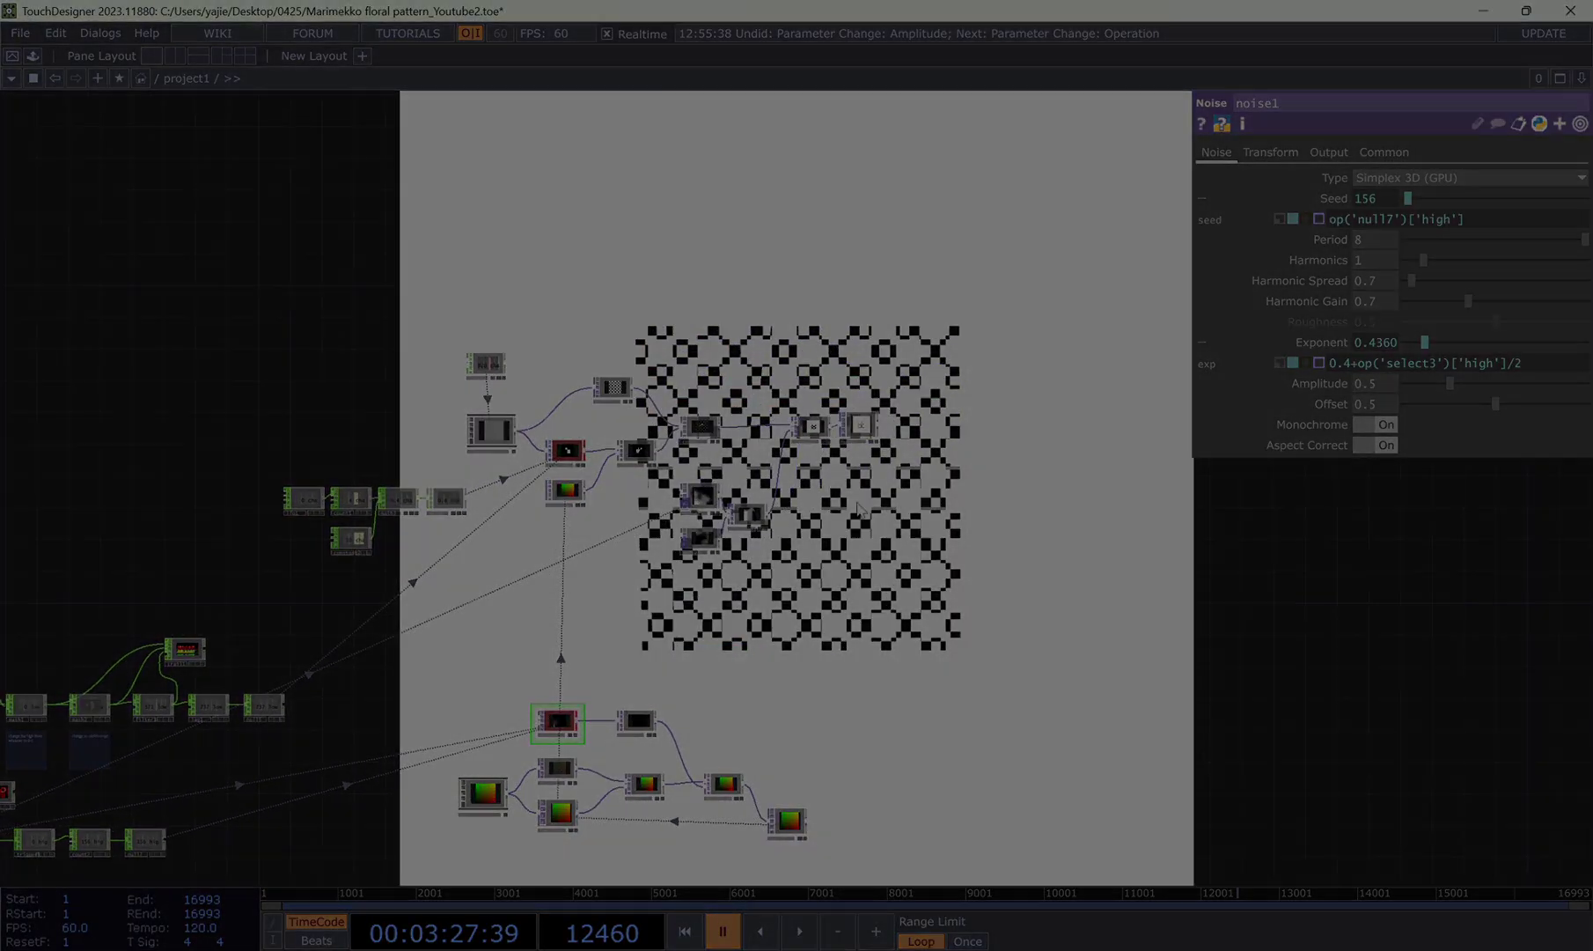